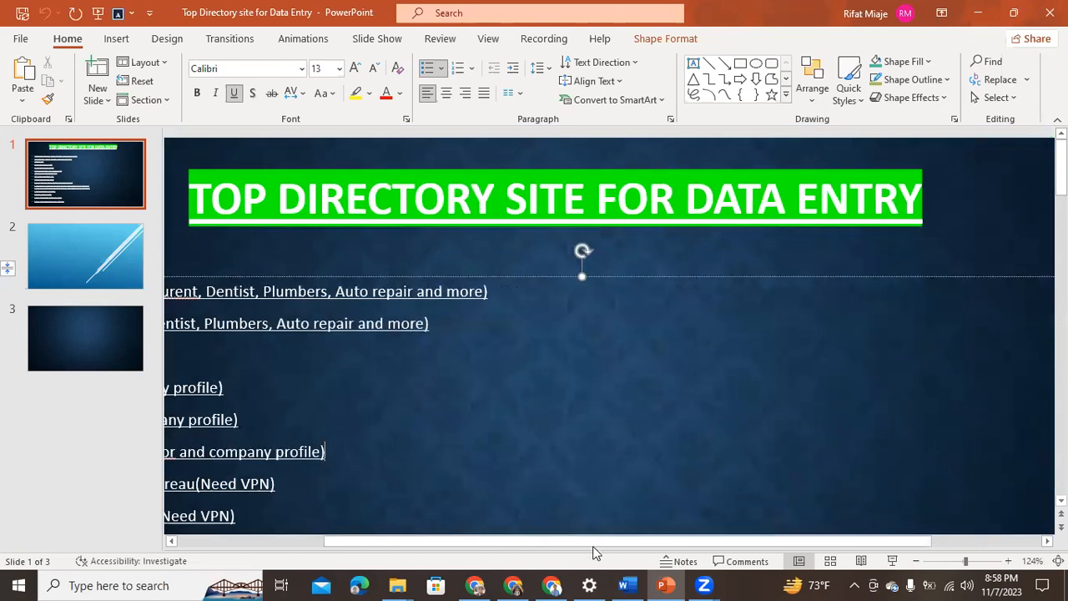
# Review the numbered list of directory sites under the data entry title on slide 1
pyautogui.moveTo(859, 540); pyautogui.dragTo(351, 539)
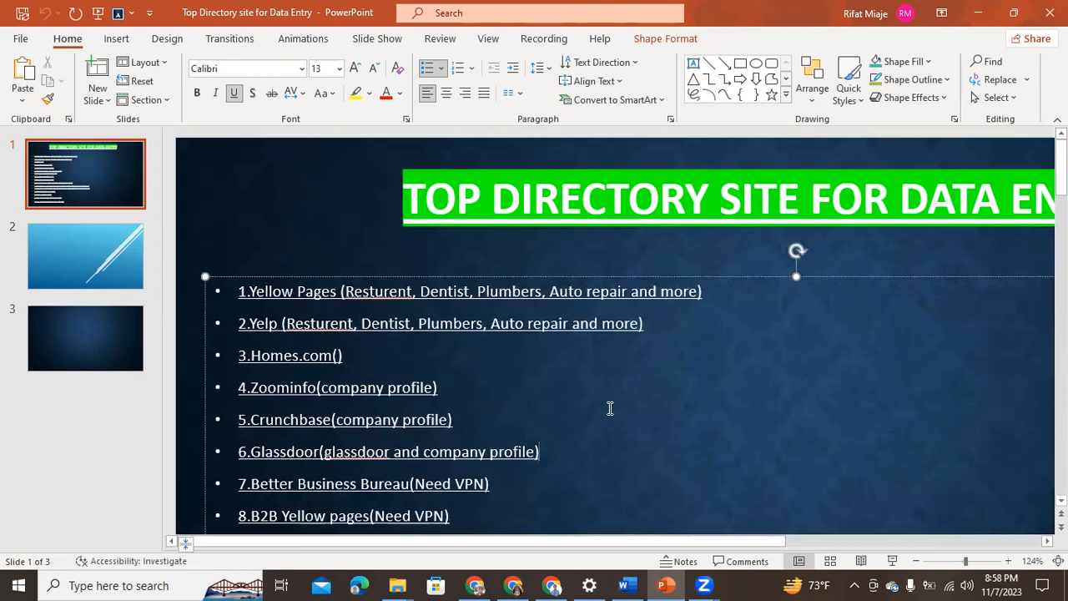
pyautogui.scroll(-2, 545, 436)
pyautogui.scroll(1, 544, 436)
pyautogui.scroll(1, 544, 436)
pyautogui.click(648, 328)
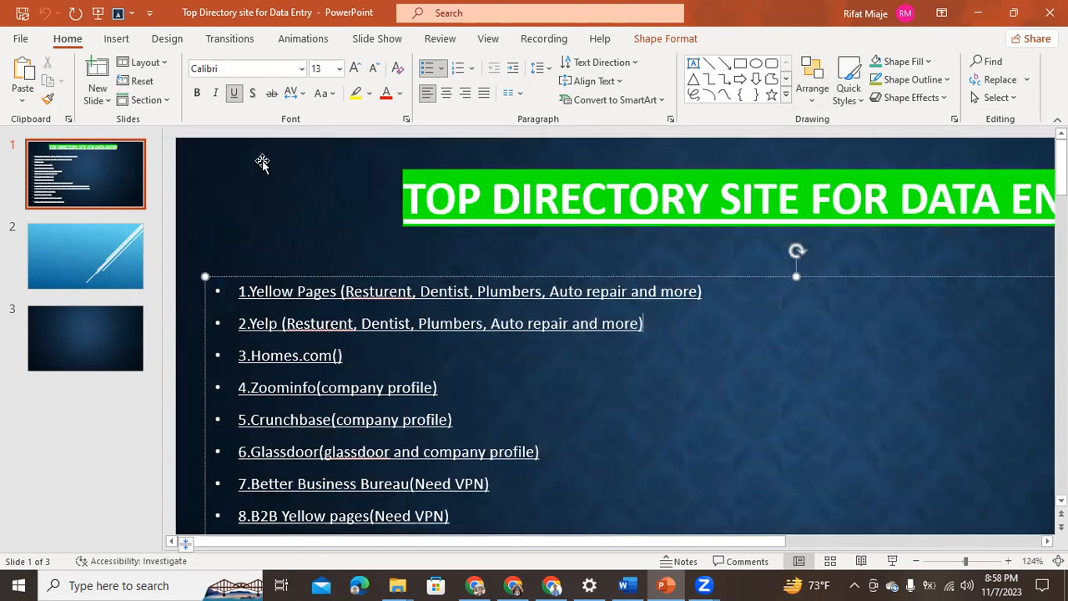
pyautogui.click(262, 212)
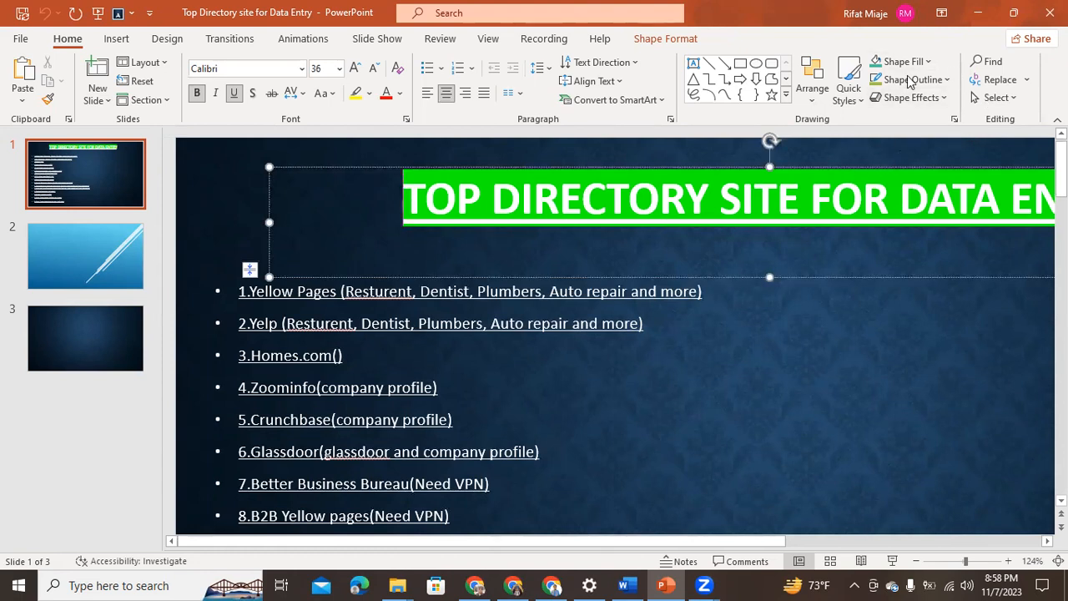
# Minimize the presentation and switch to the Chrome window showing the Zoom page
pyautogui.click(978, 13)
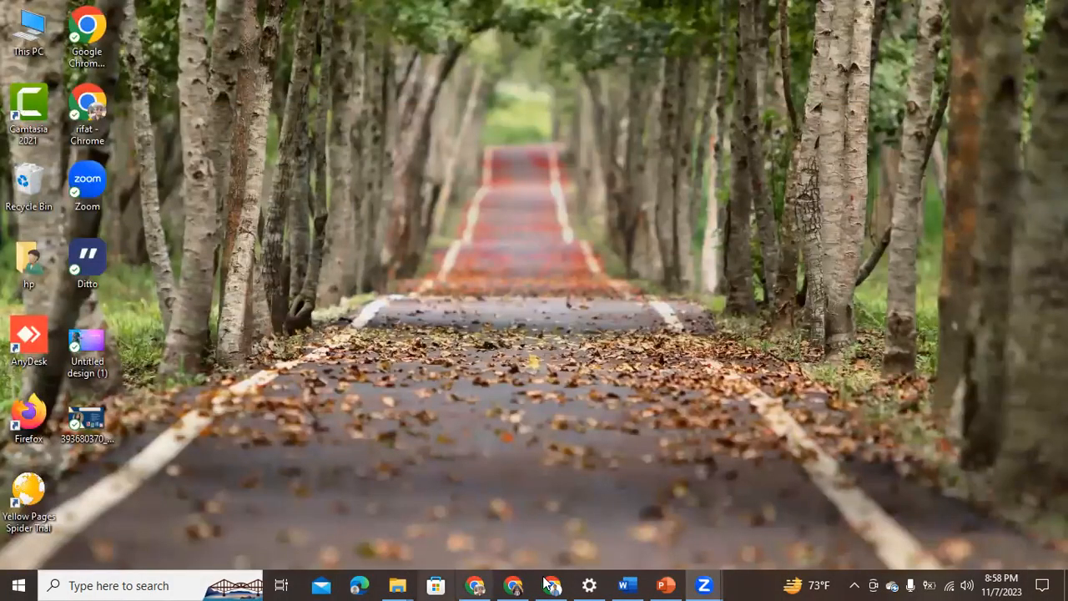
pyautogui.moveTo(515, 584)
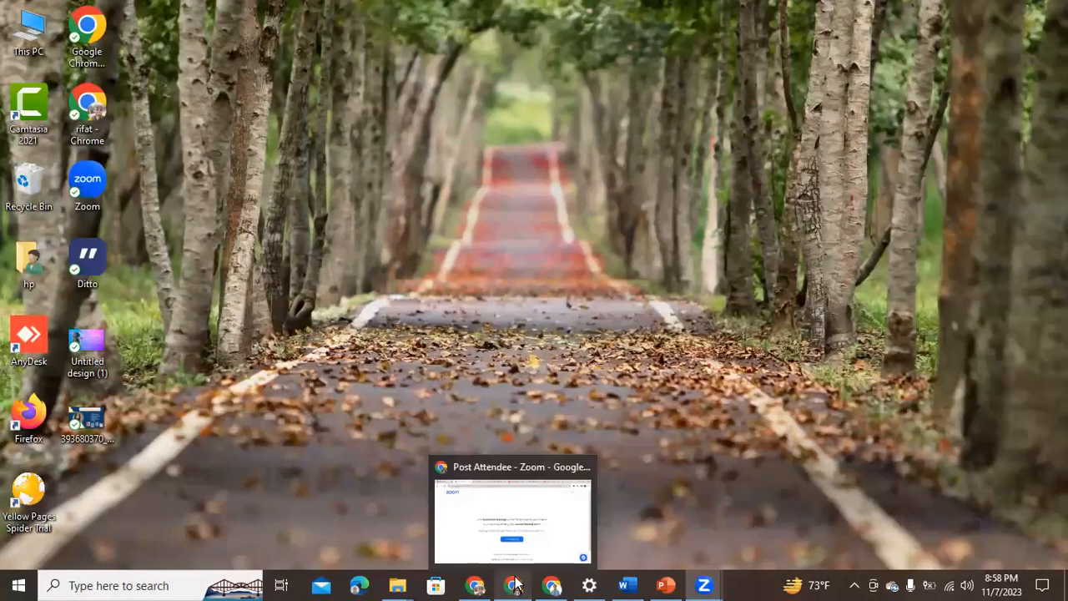
pyautogui.click(562, 536)
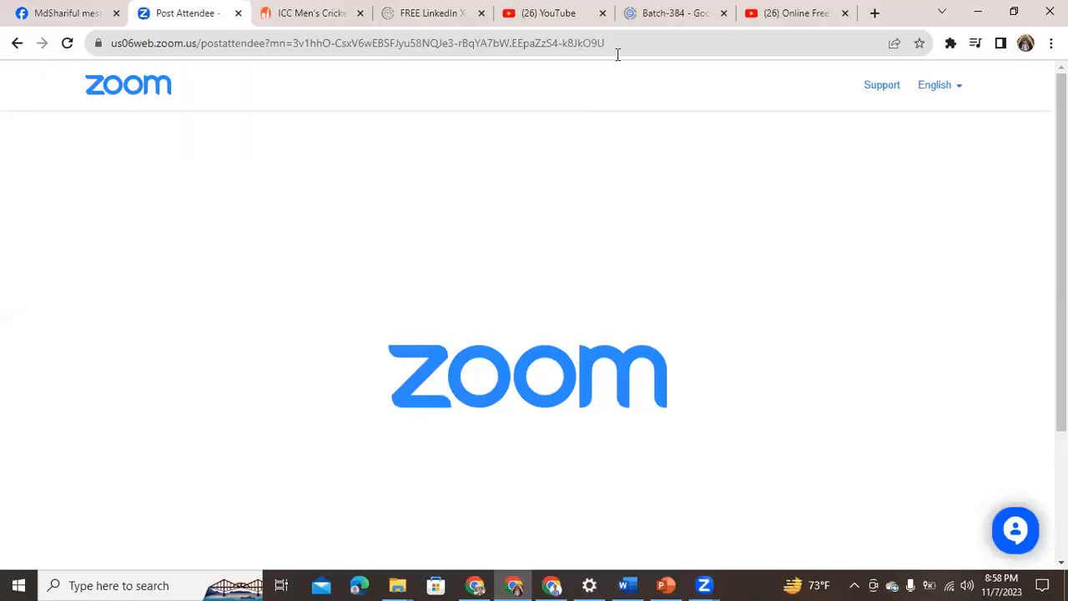
# Open fiverr.com in a new browser tab and dismiss the Google sign-in prompt
pyautogui.click(874, 12)
pyautogui.click(400, 45)
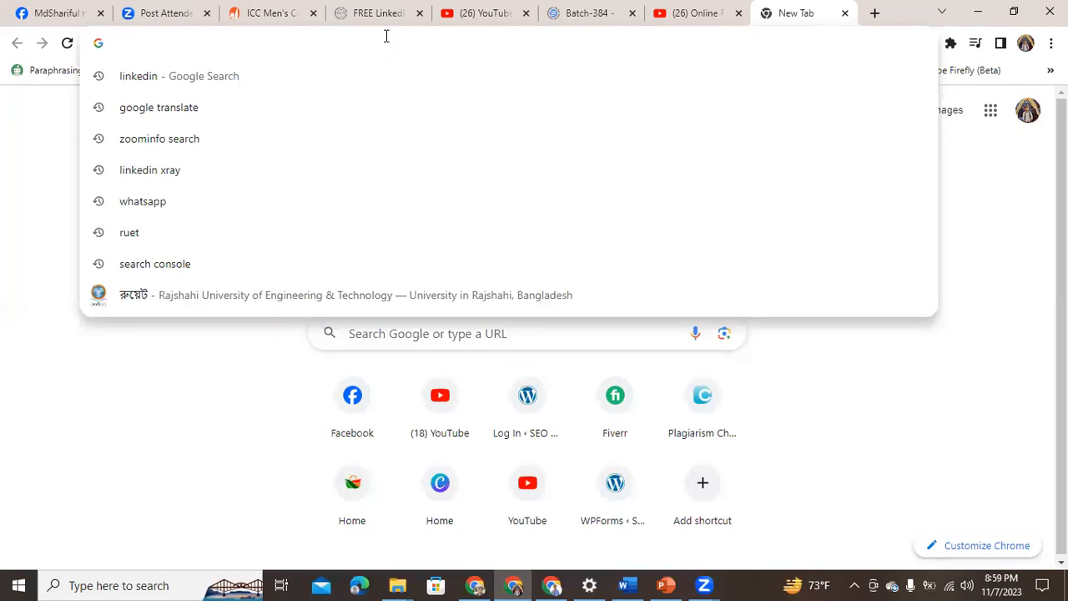
pyautogui.write('fiverr')
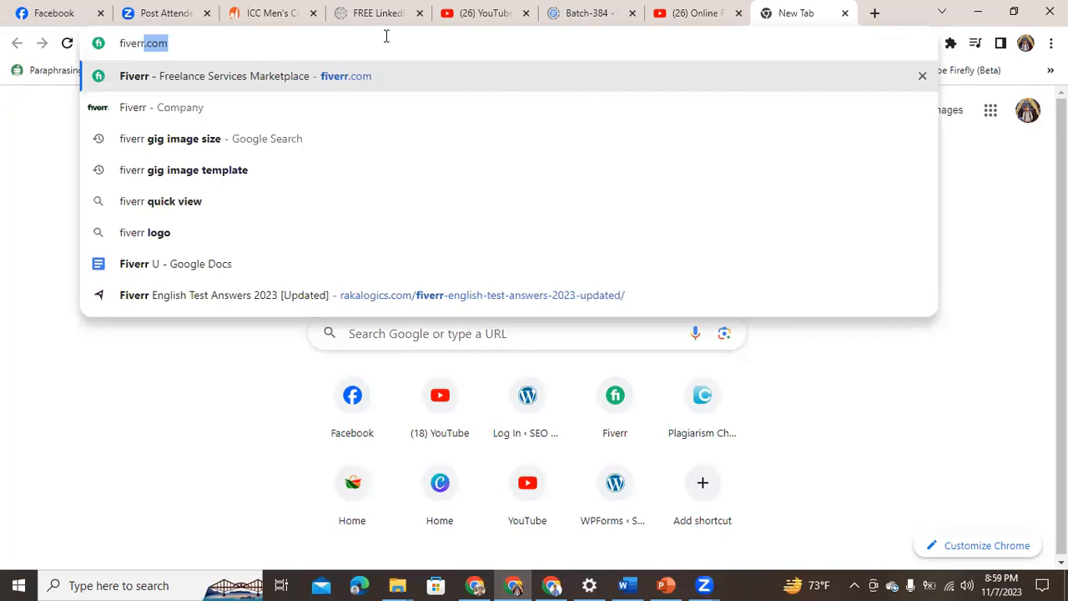
pyautogui.press('Return')
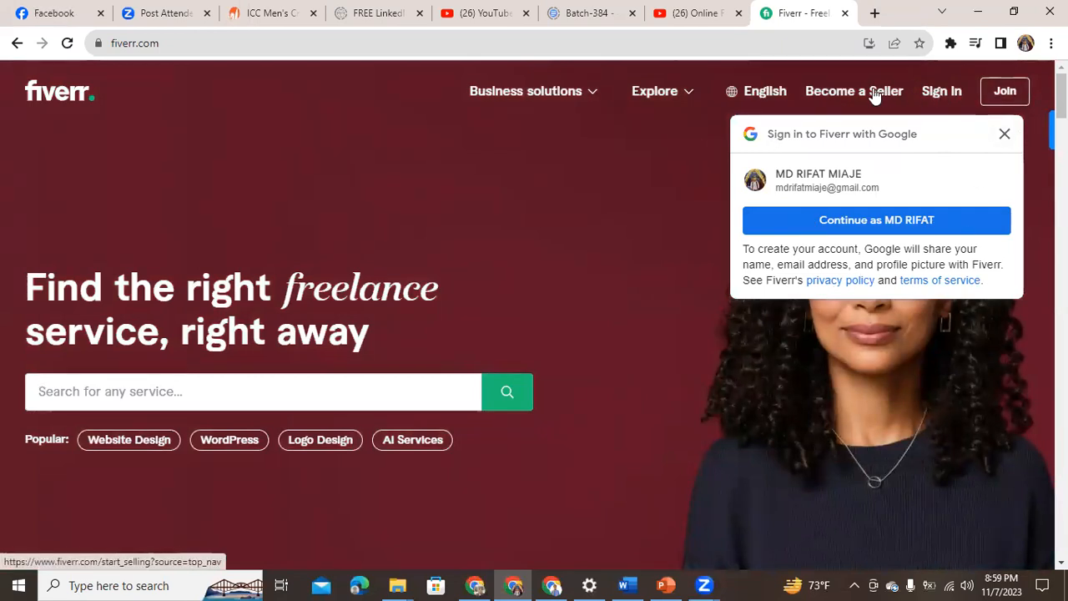
pyautogui.click(1006, 136)
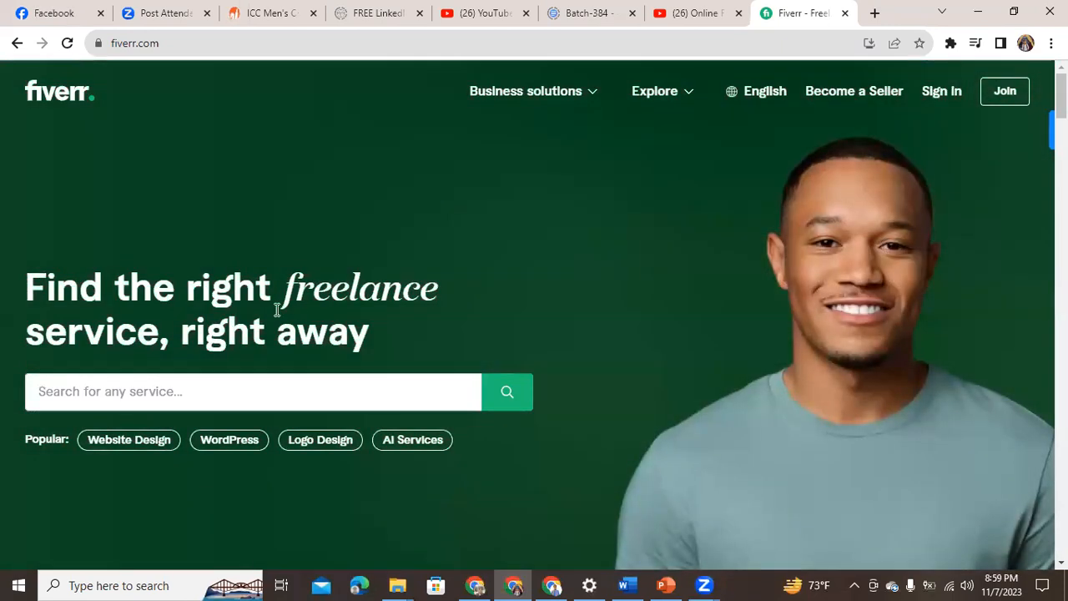
# Search Fiverr for "web research" services
pyautogui.click(121, 396)
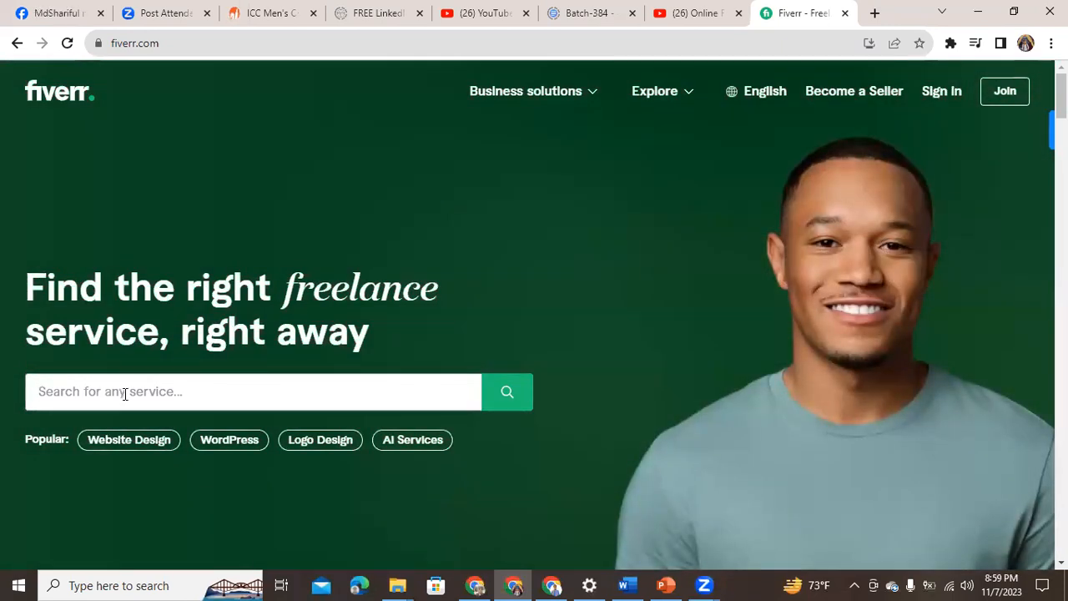
pyautogui.write('fi')
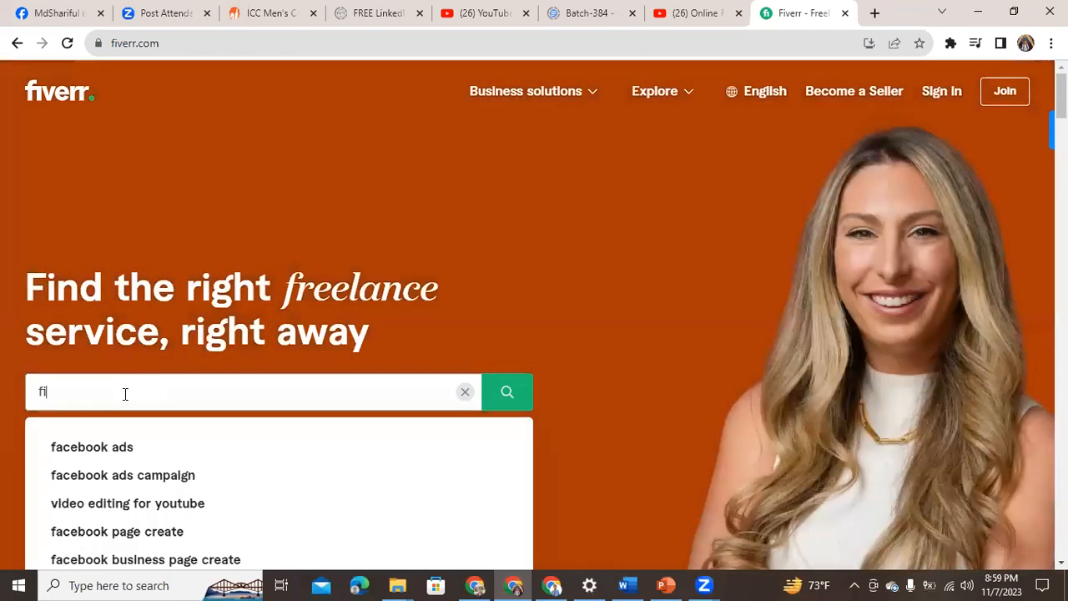
pyautogui.press('BackSpace')
pyautogui.press('BackSpace')
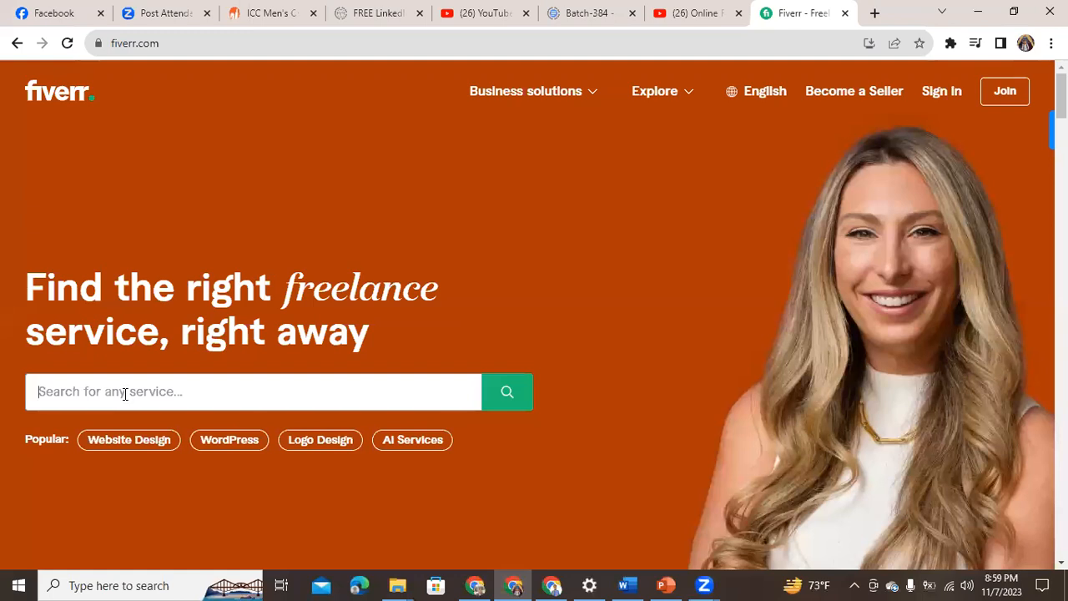
pyautogui.write('w')
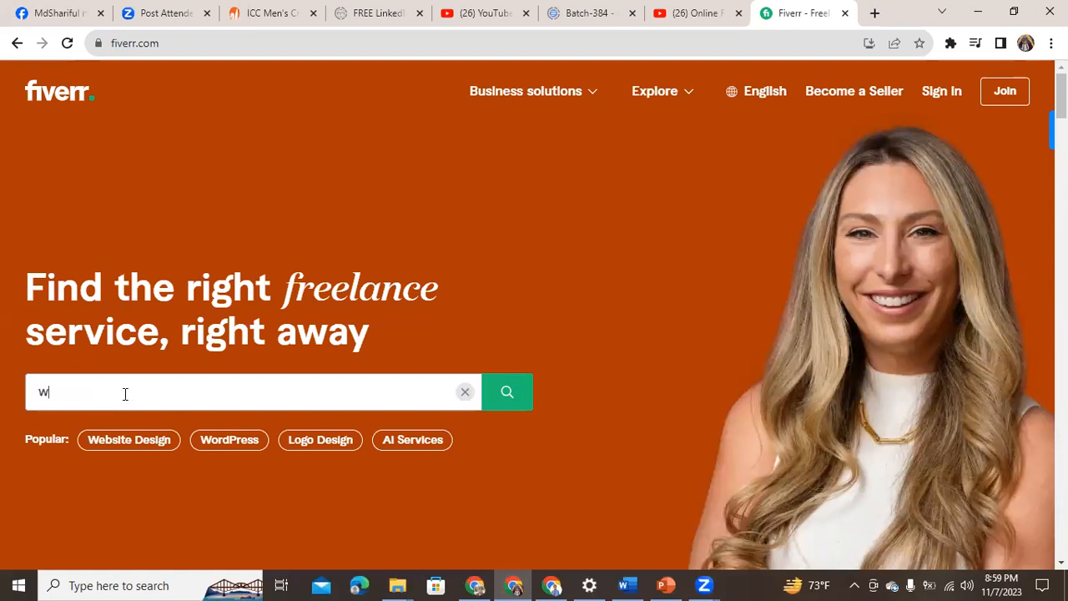
pyautogui.write('eb research')
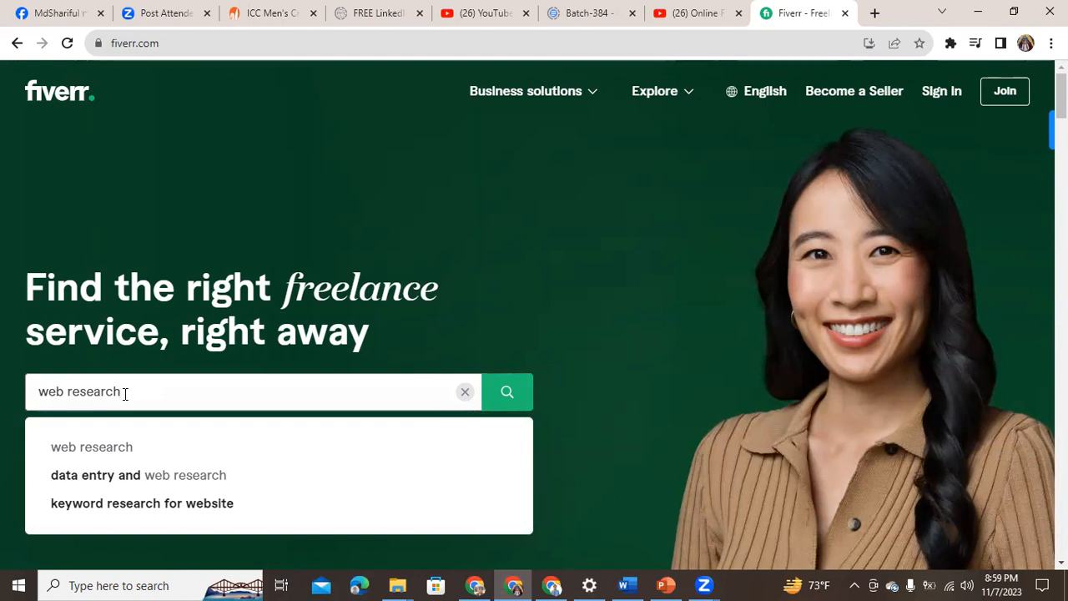
pyautogui.press('Return')
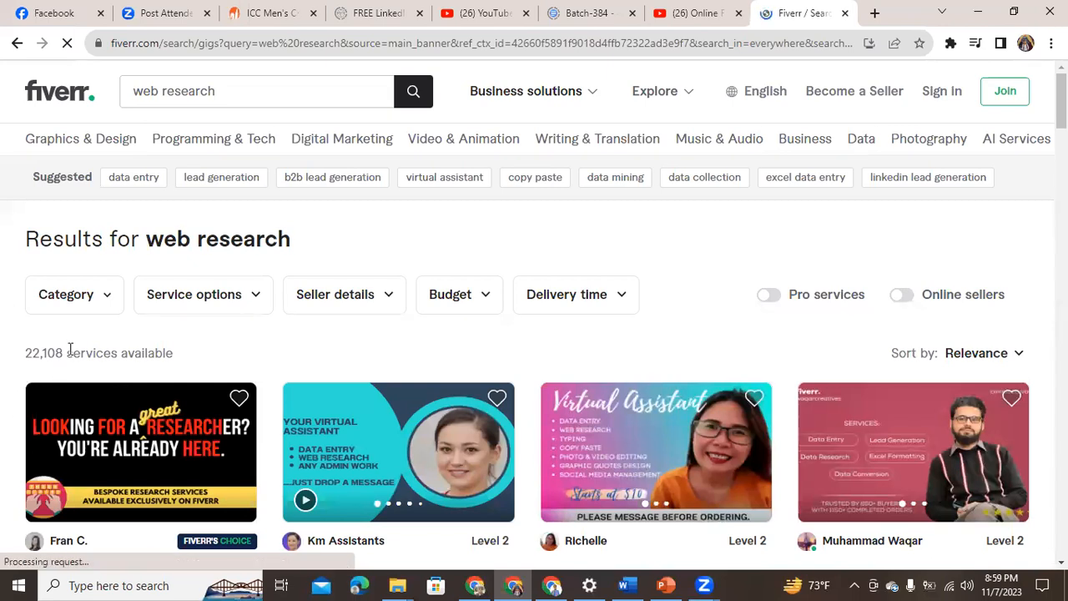
# Examine the number of available web research services and the review counts of the first-row gigs
pyautogui.moveTo(66, 352); pyautogui.dragTo(24, 353)
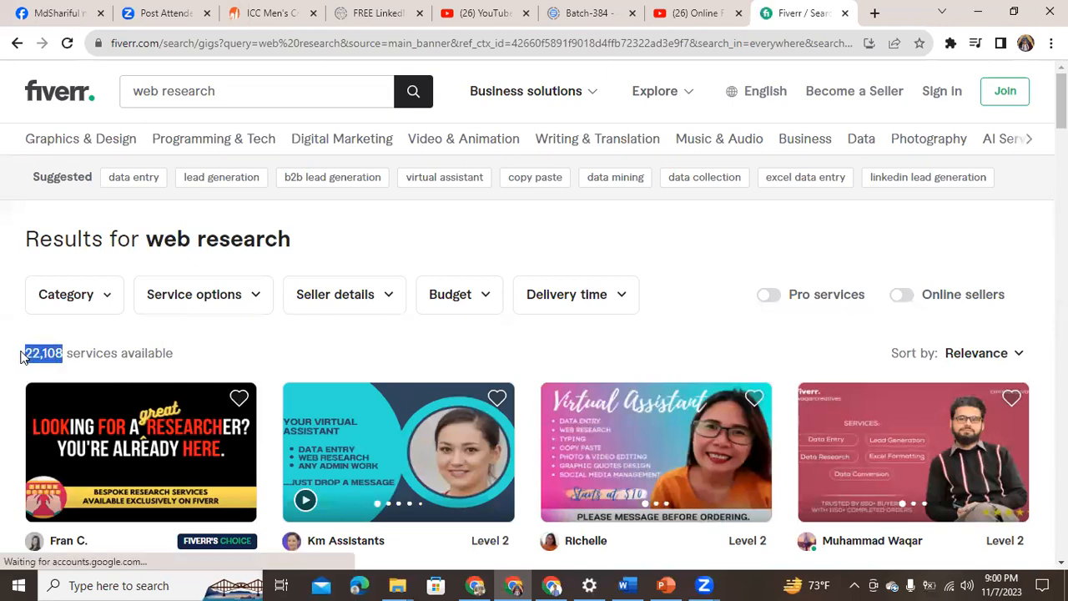
pyautogui.click(188, 360)
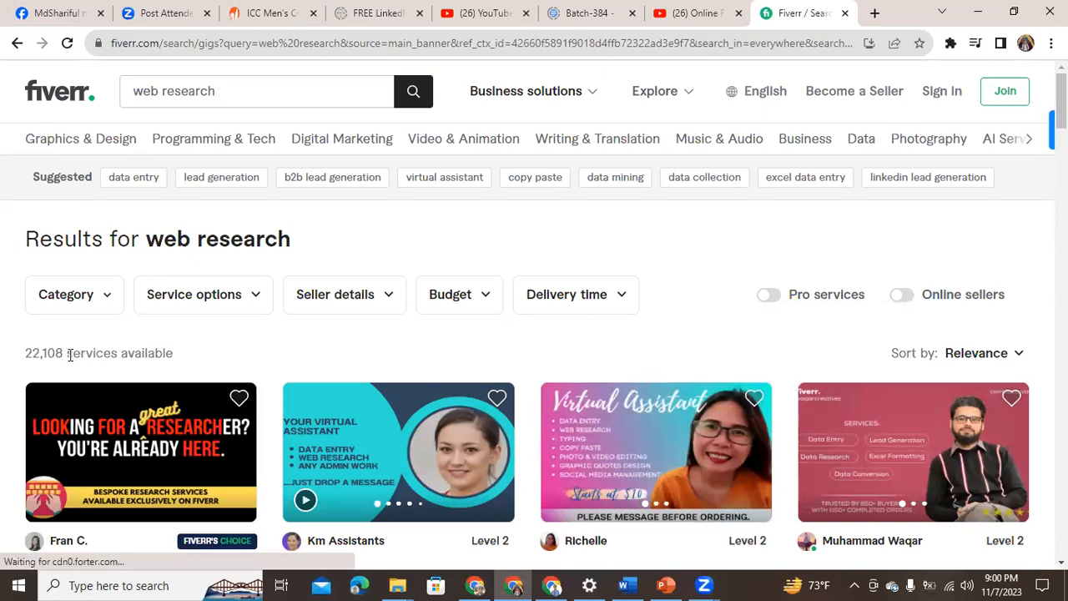
pyautogui.moveTo(65, 352); pyautogui.dragTo(30, 351)
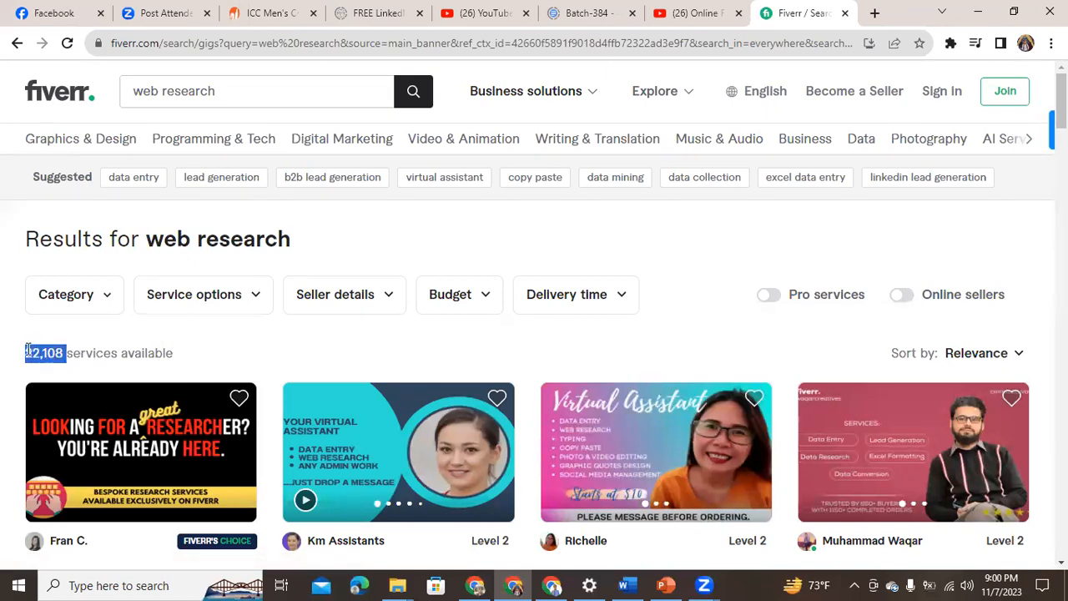
pyautogui.scroll(-3, 242, 361)
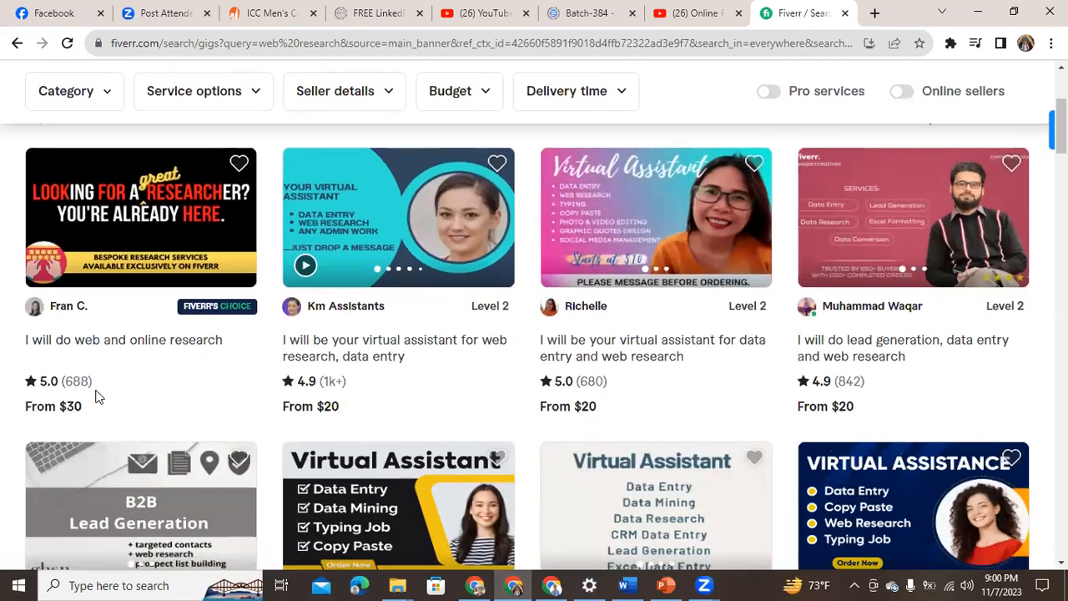
pyautogui.moveTo(93, 384); pyautogui.dragTo(64, 380)
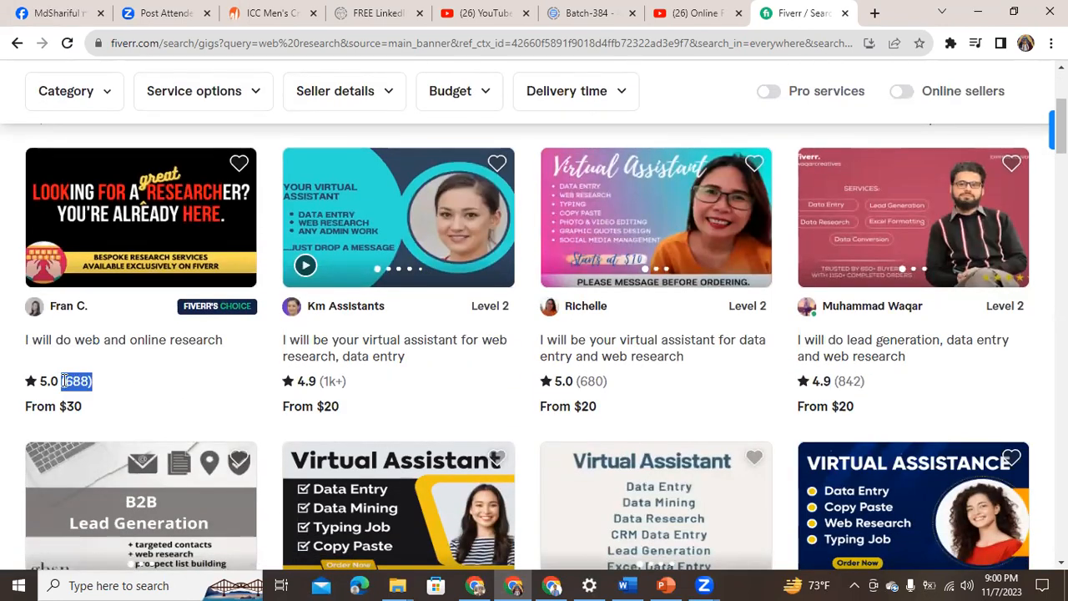
pyautogui.click(171, 390)
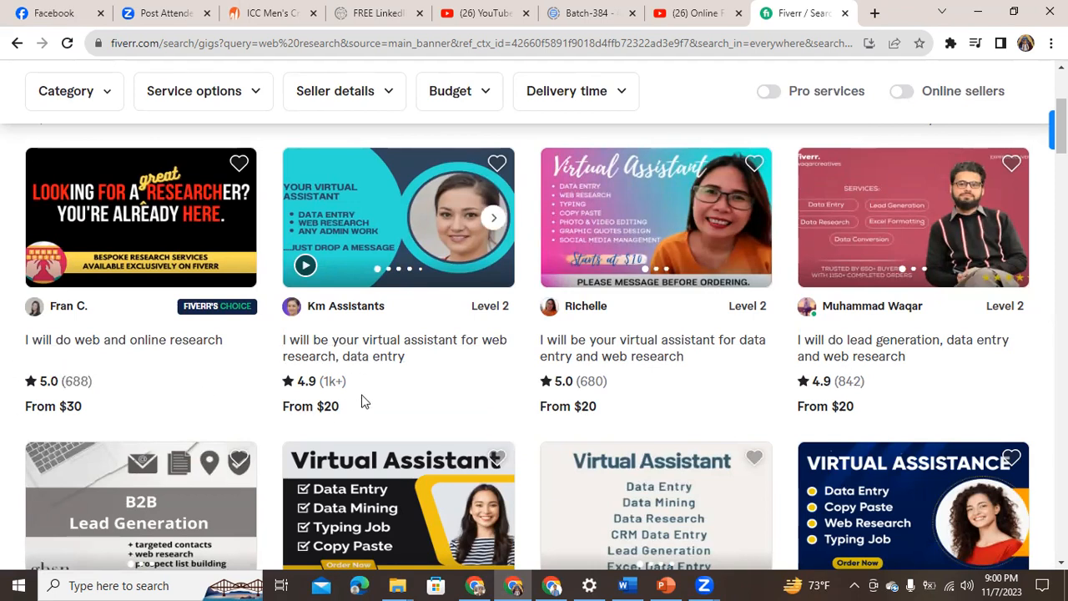
pyautogui.moveTo(357, 382); pyautogui.dragTo(320, 381)
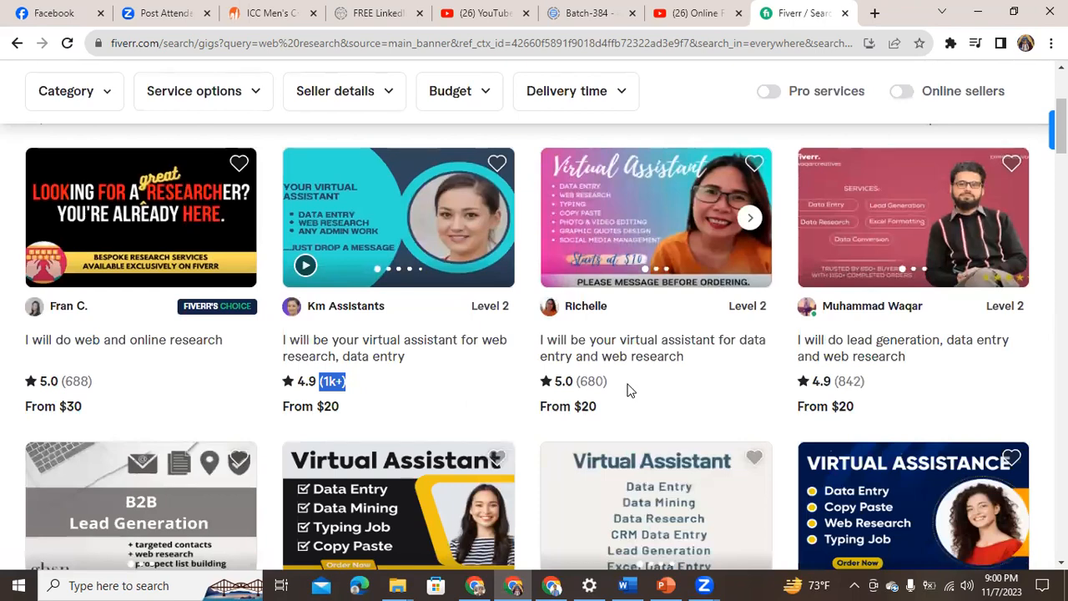
pyautogui.moveTo(609, 383); pyautogui.dragTo(580, 381)
pyautogui.scroll(3, 476, 424)
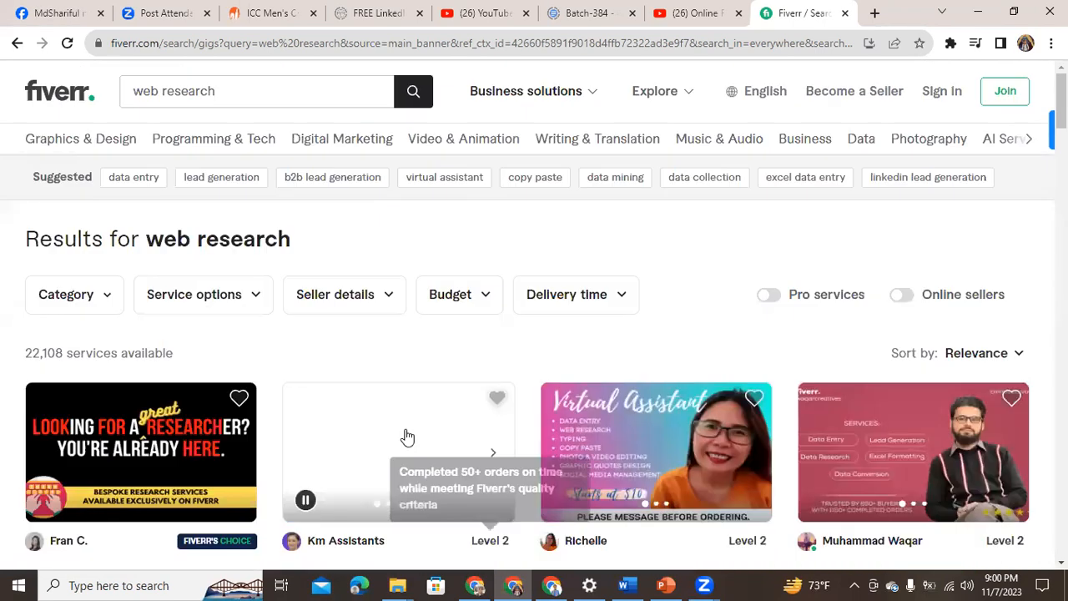
pyautogui.scroll(-4, 341, 439)
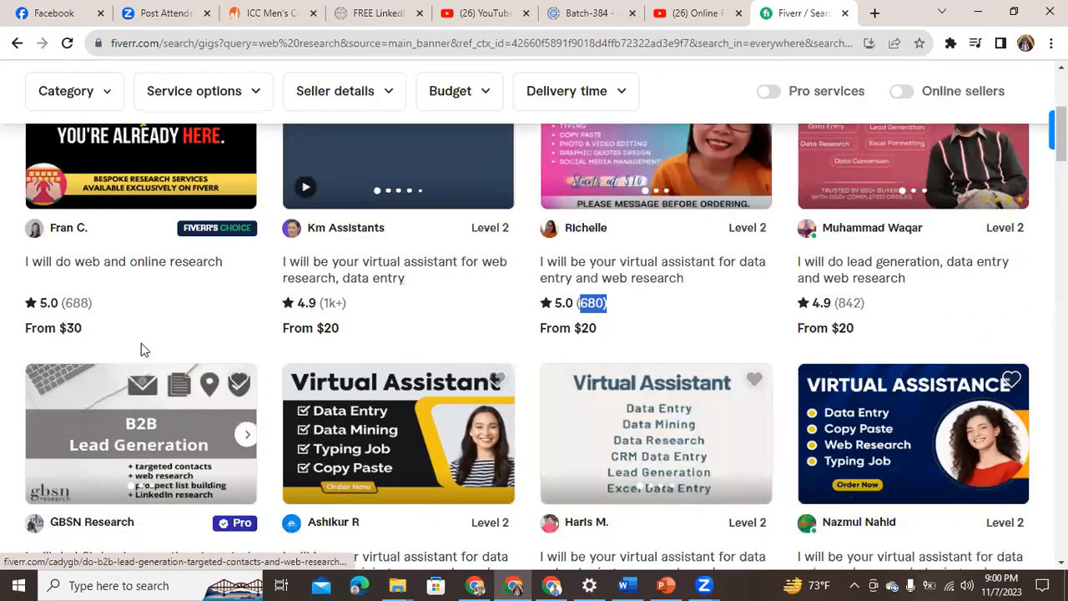
# Open all four gigs in the first row of the web research results in separate new tabs
pyautogui.rightClick(102, 273)
pyautogui.click(133, 279)
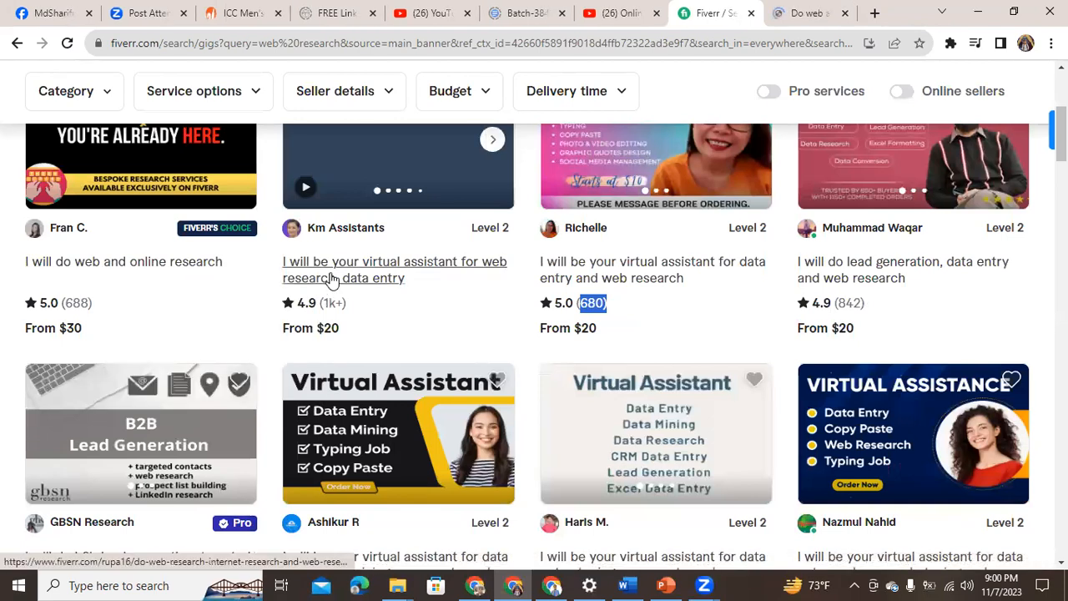
pyautogui.rightClick(331, 277)
pyautogui.click(365, 284)
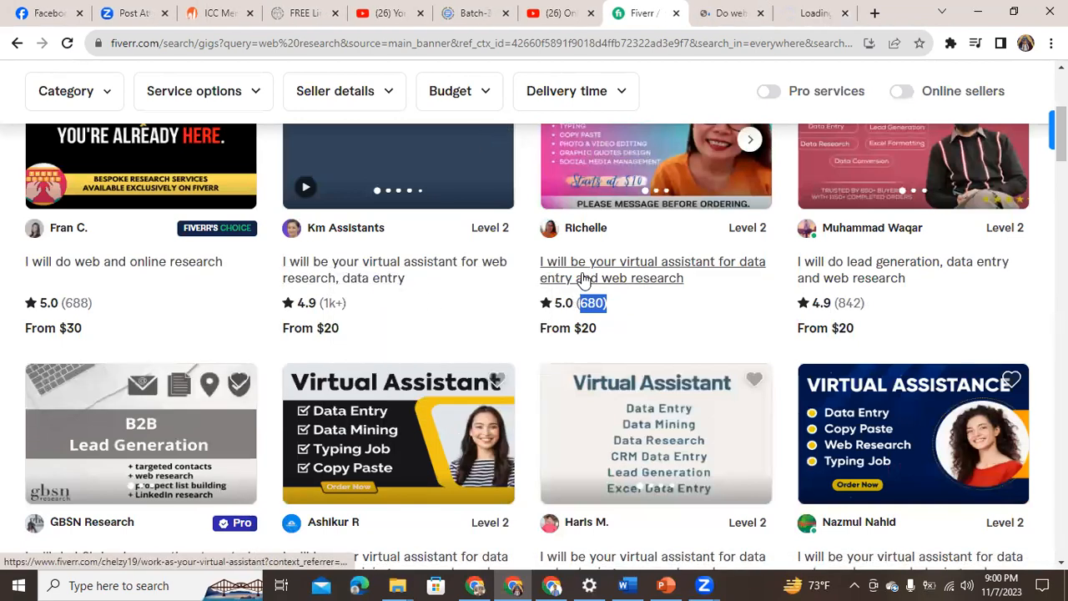
pyautogui.rightClick(584, 279)
pyautogui.click(608, 284)
pyautogui.rightClick(827, 272)
pyautogui.click(868, 276)
# Open the second and fourth gigs in the second results row, both virtual assistant offers, in new tabs
pyautogui.scroll(-2, 518, 380)
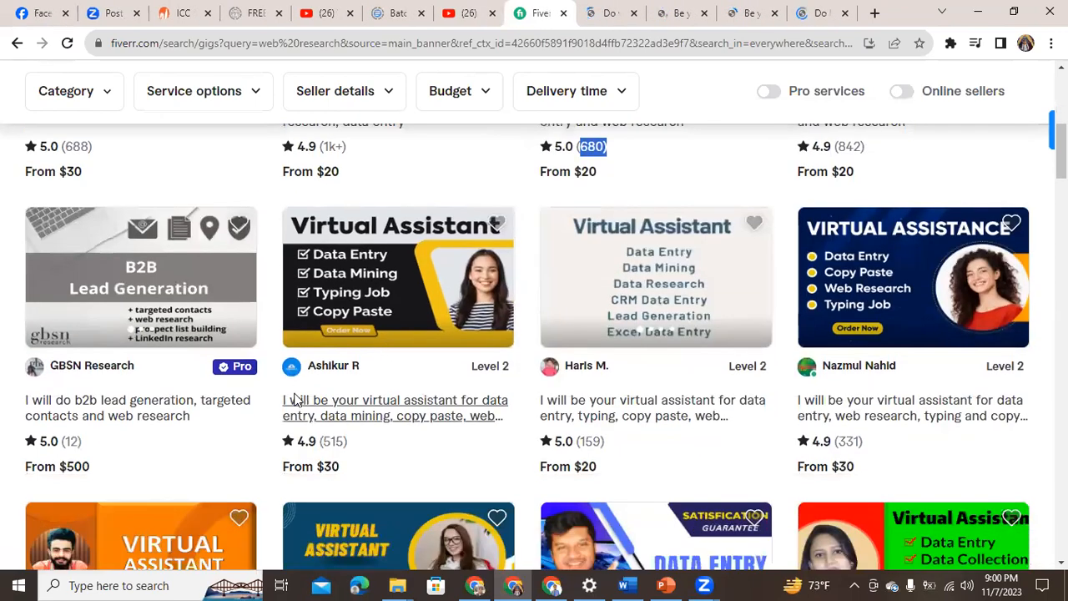
pyautogui.rightClick(297, 414)
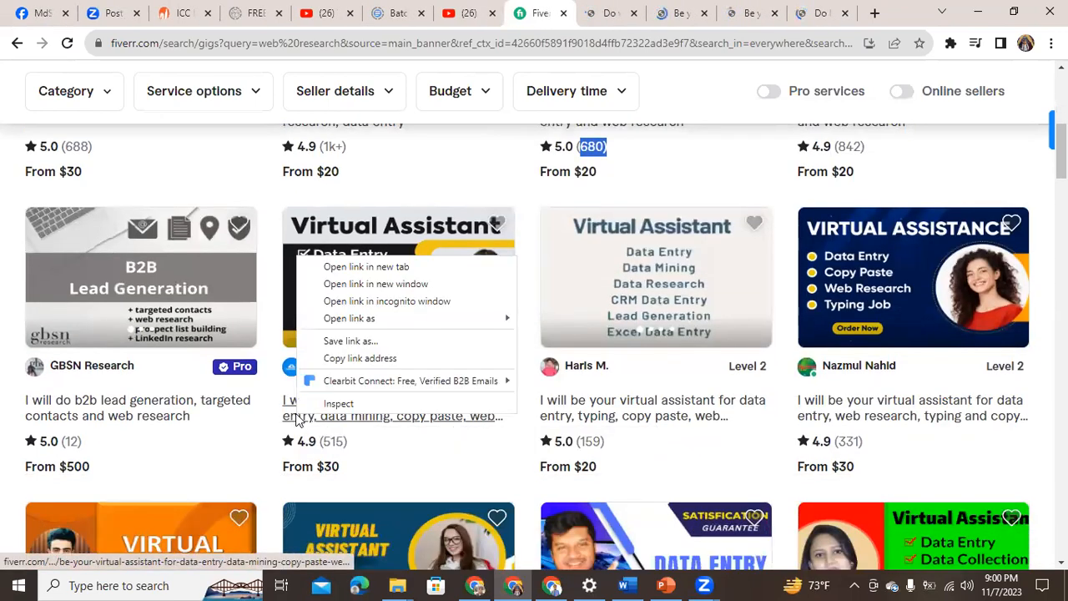
pyautogui.click(350, 268)
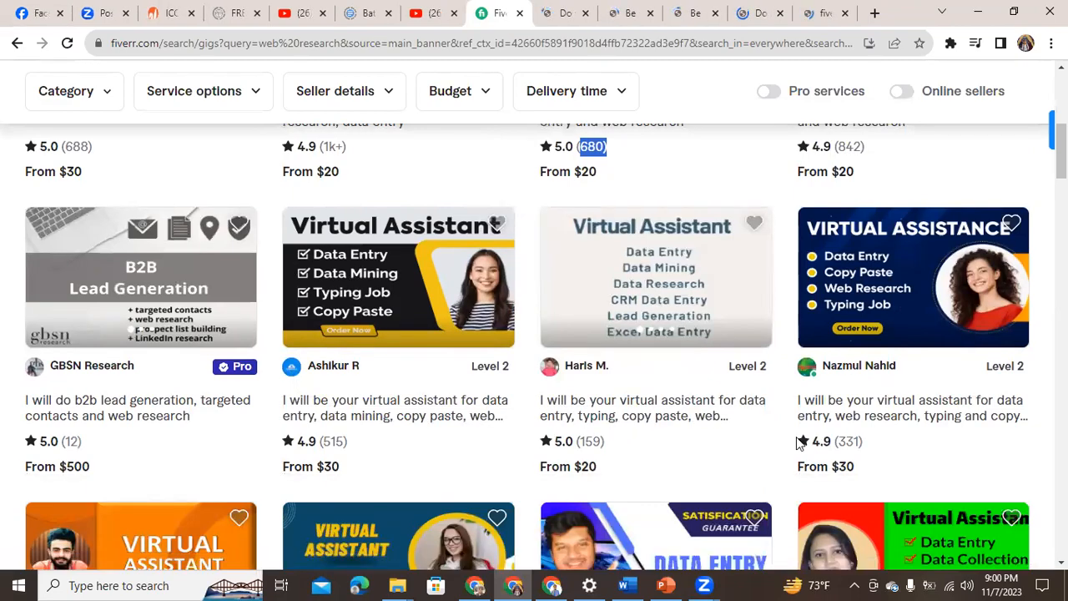
pyautogui.scroll(-2, 797, 442)
pyautogui.scroll(8, 772, 451)
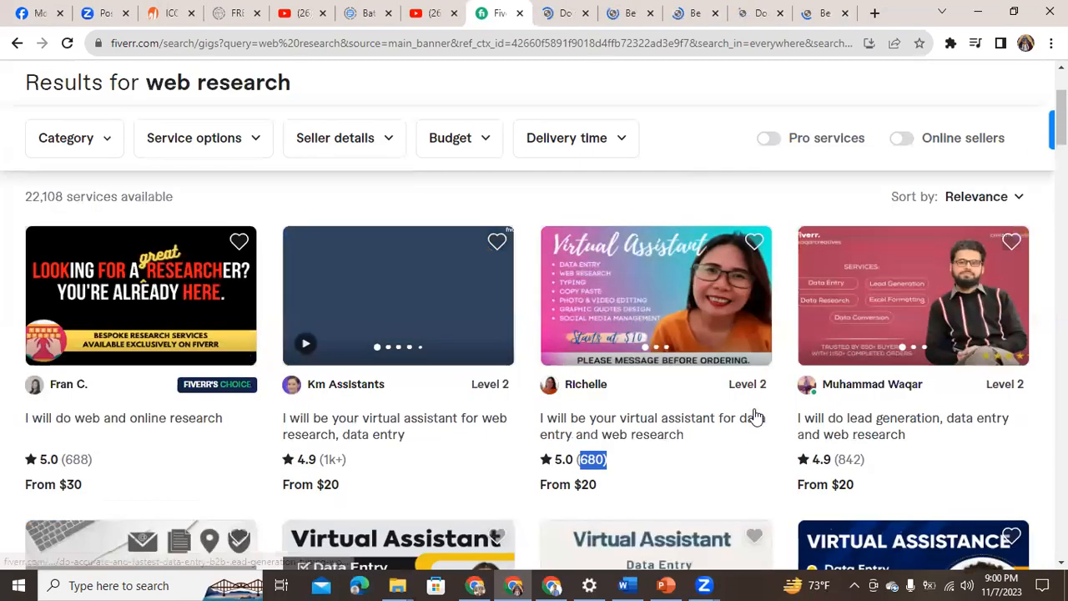
pyautogui.scroll(-6, 754, 357)
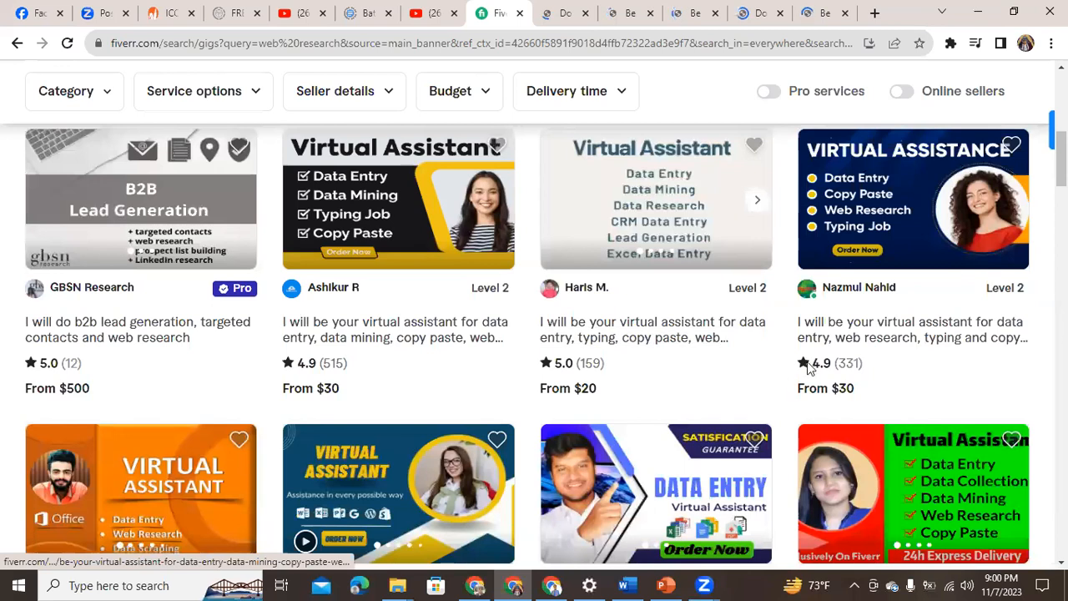
pyautogui.rightClick(828, 328)
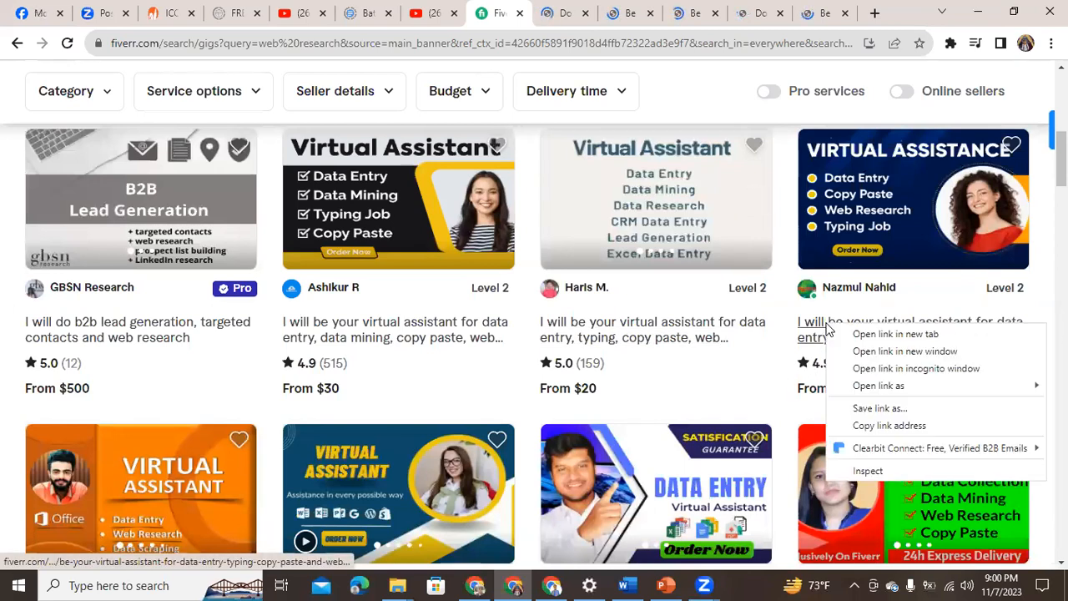
pyautogui.click(864, 332)
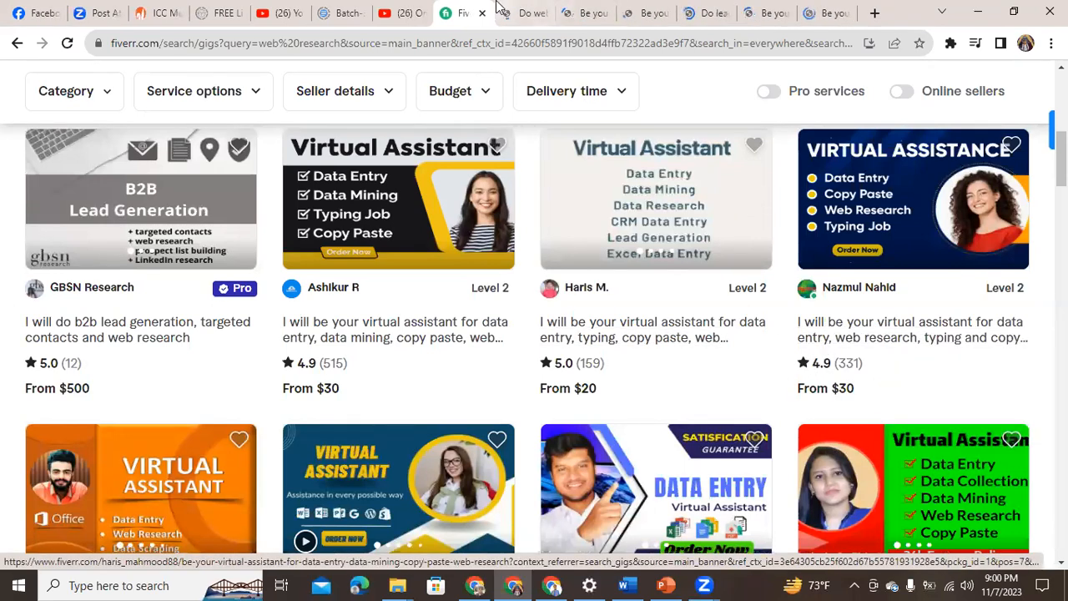
# Open the "I will do web and online research" gig and examine its seller profile, package and description
pyautogui.click(524, 13)
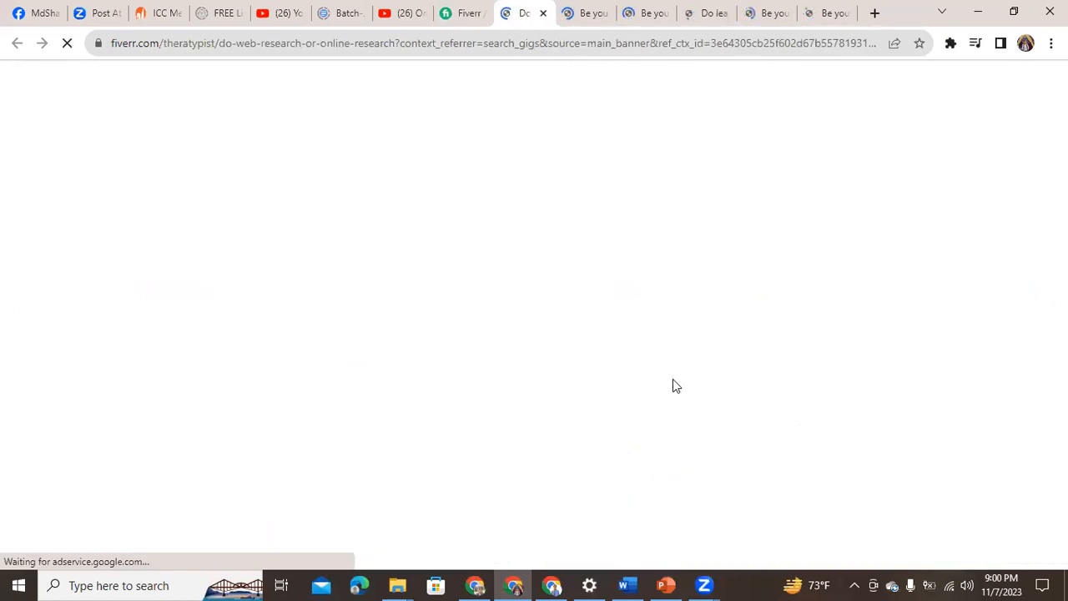
pyautogui.scroll(-1, 455, 449)
pyautogui.scroll(-5, 455, 448)
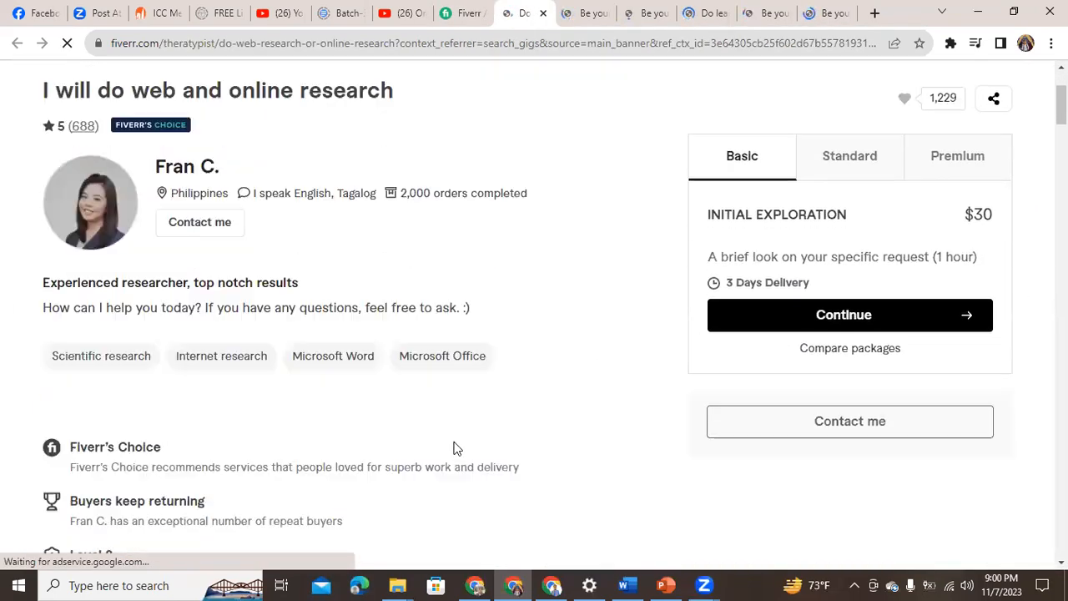
pyautogui.scroll(5, 455, 448)
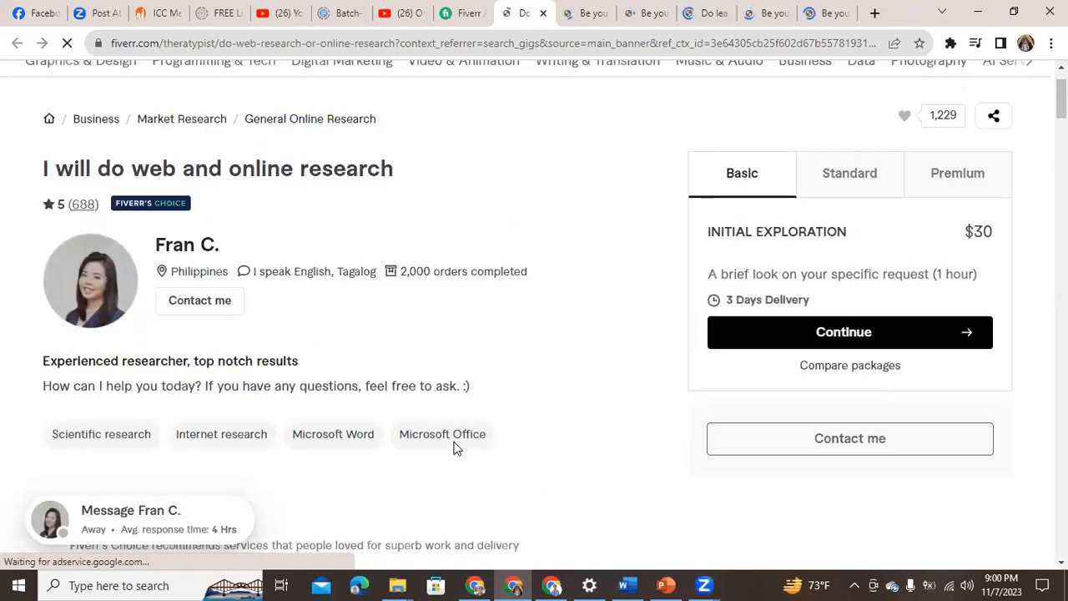
pyautogui.scroll(-2, 459, 448)
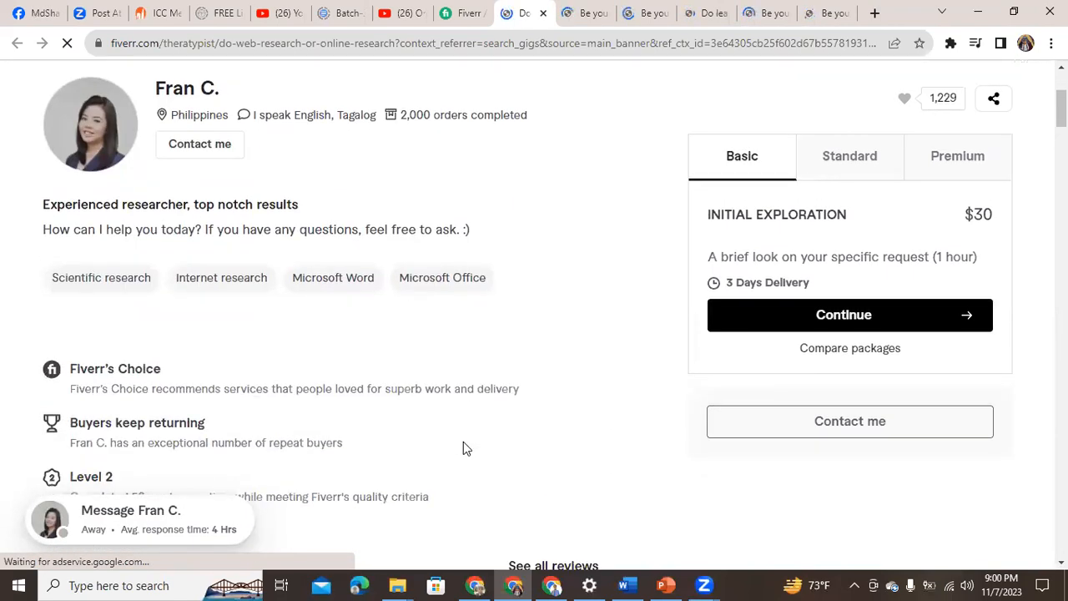
pyautogui.scroll(-8, 466, 448)
pyautogui.scroll(6, 465, 449)
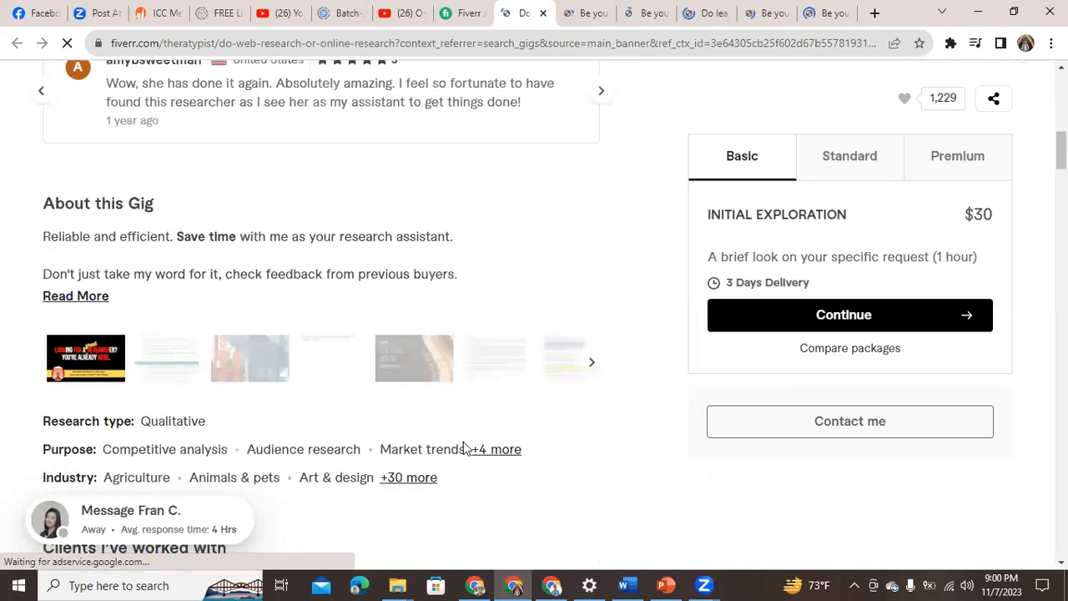
pyautogui.scroll(4, 208, 377)
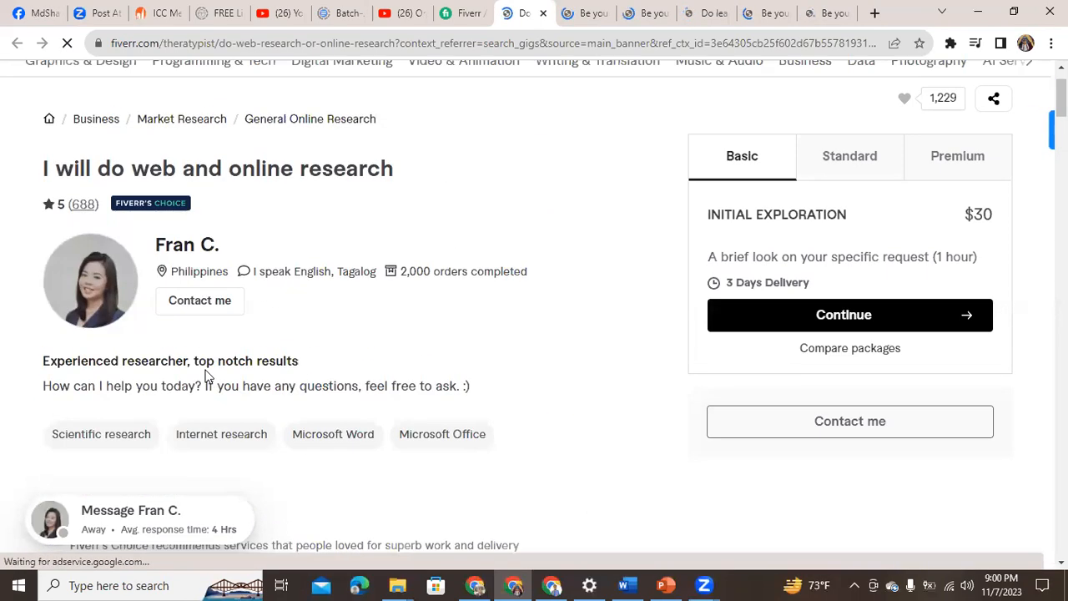
# Browse the work samples in the web and online research gig's gallery, then return to the top of its page
pyautogui.scroll(-8, 209, 377)
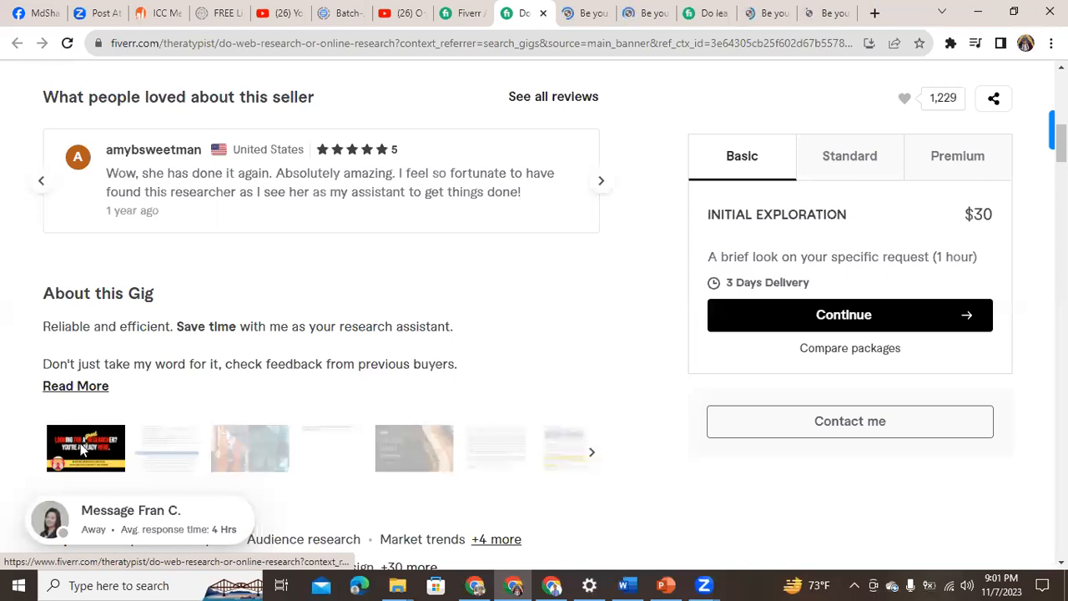
pyautogui.click(83, 452)
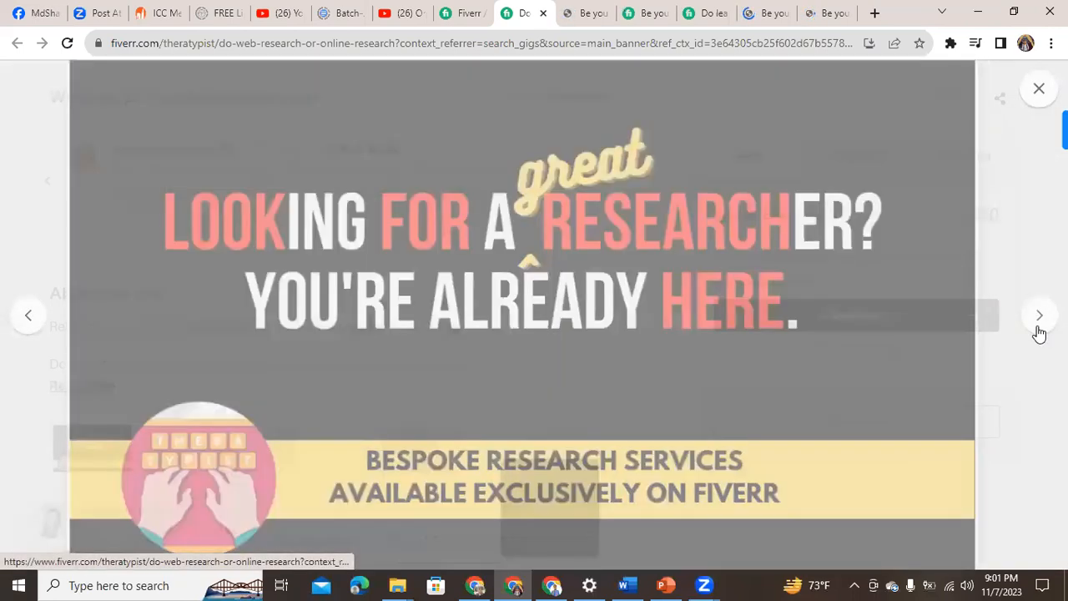
pyautogui.click(1039, 333)
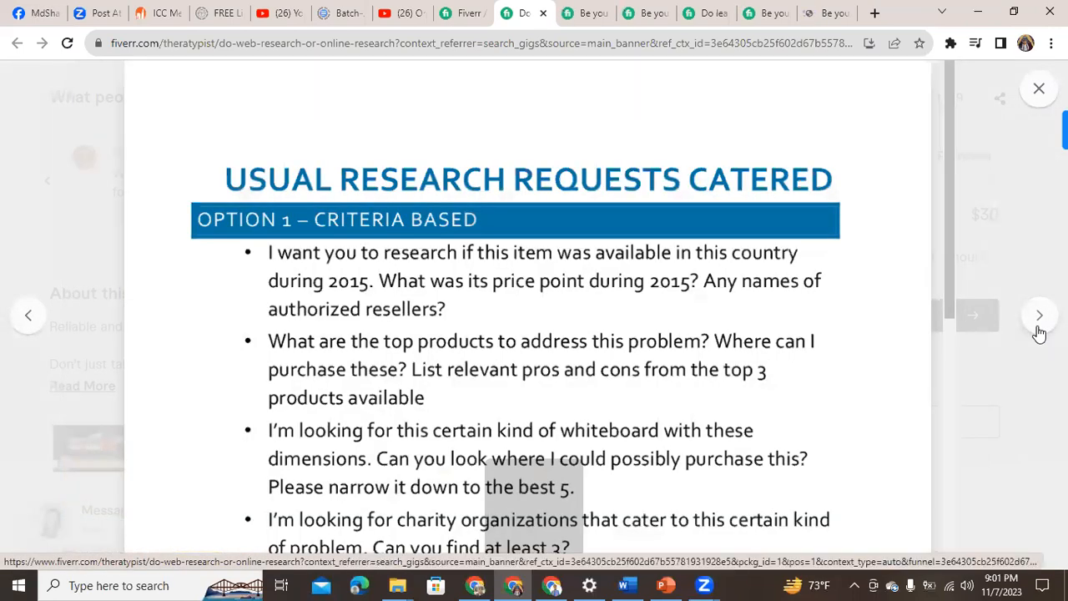
pyautogui.click(1039, 333)
pyautogui.click(1039, 333)
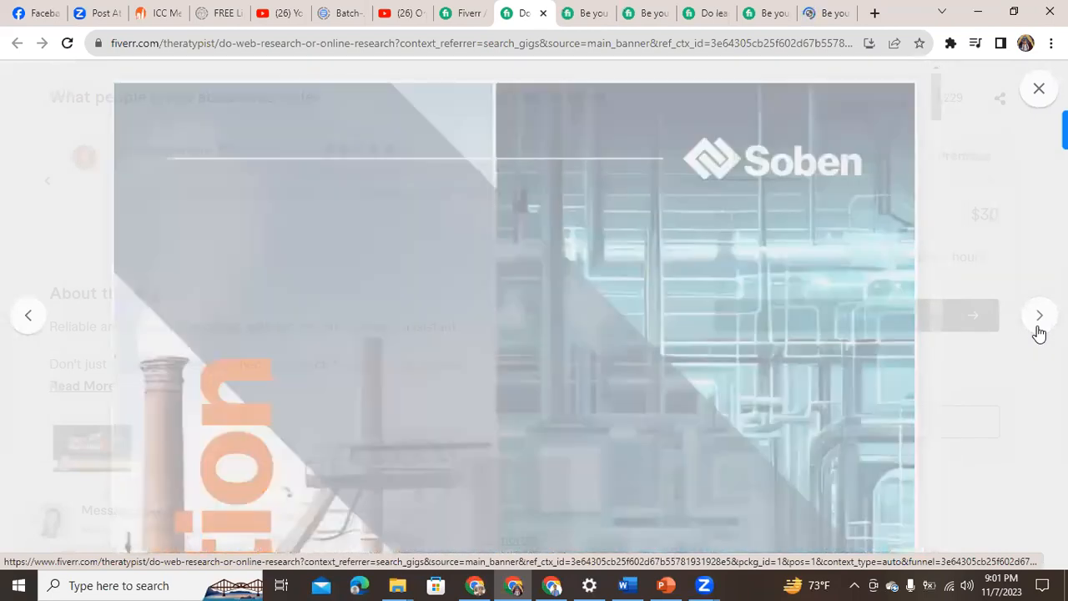
pyautogui.click(1039, 333)
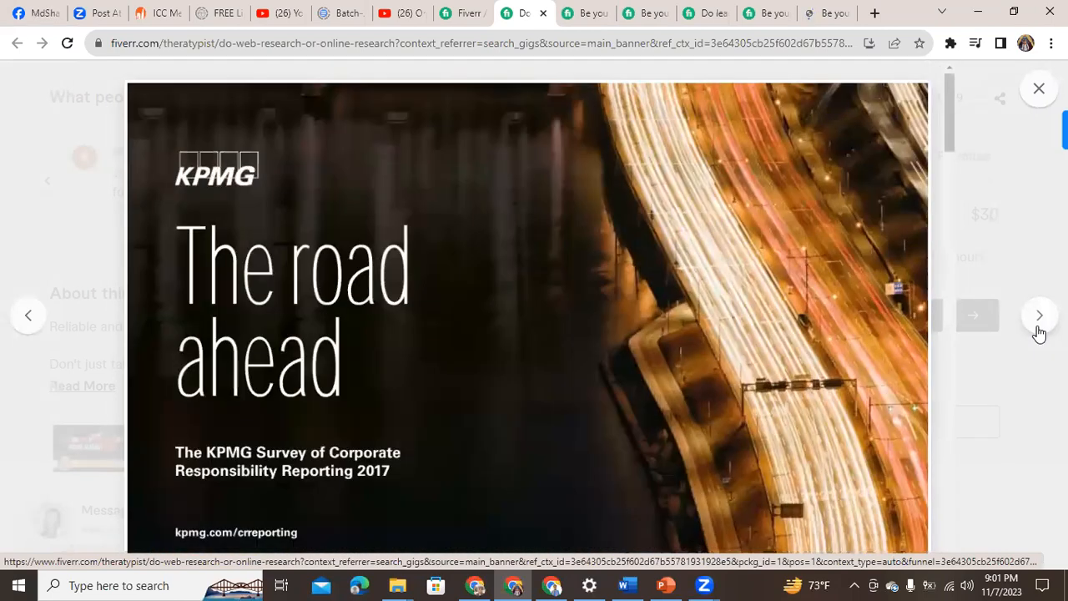
pyautogui.click(1039, 333)
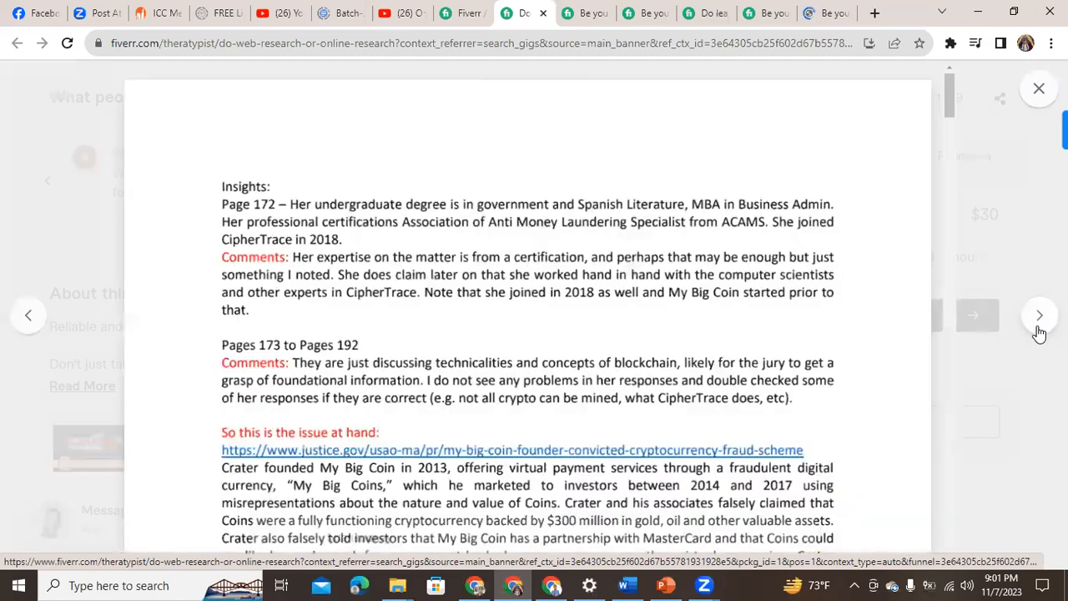
pyautogui.click(1039, 333)
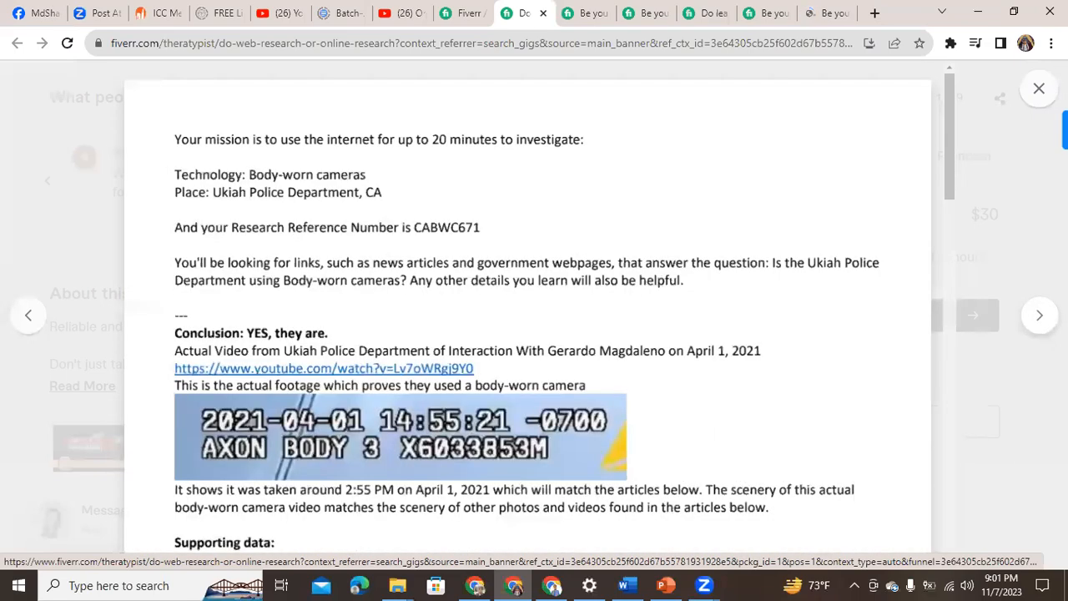
pyautogui.click(1039, 88)
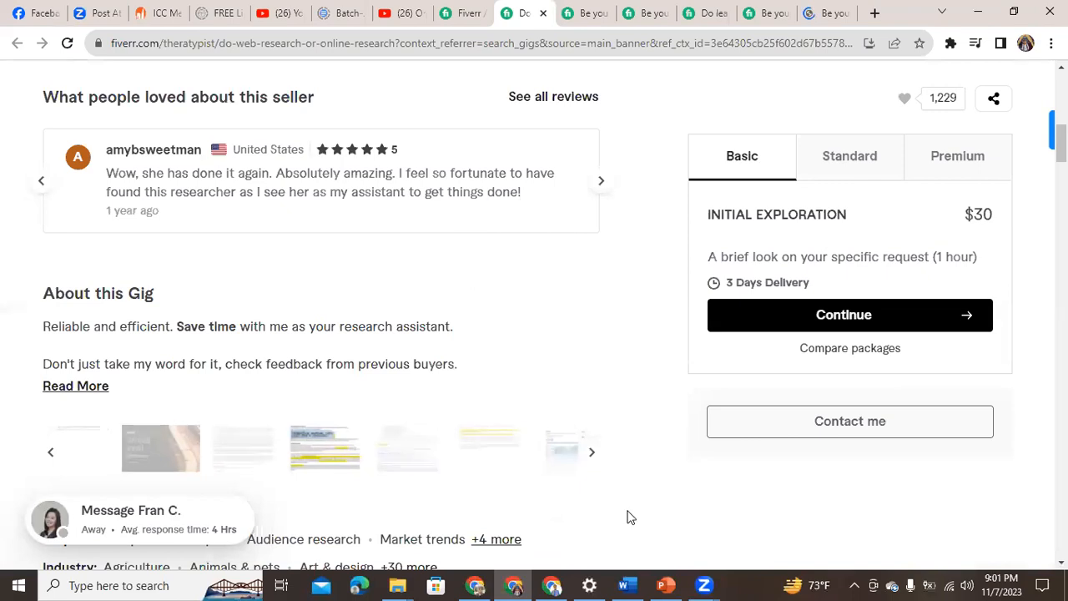
pyautogui.scroll(8, 627, 517)
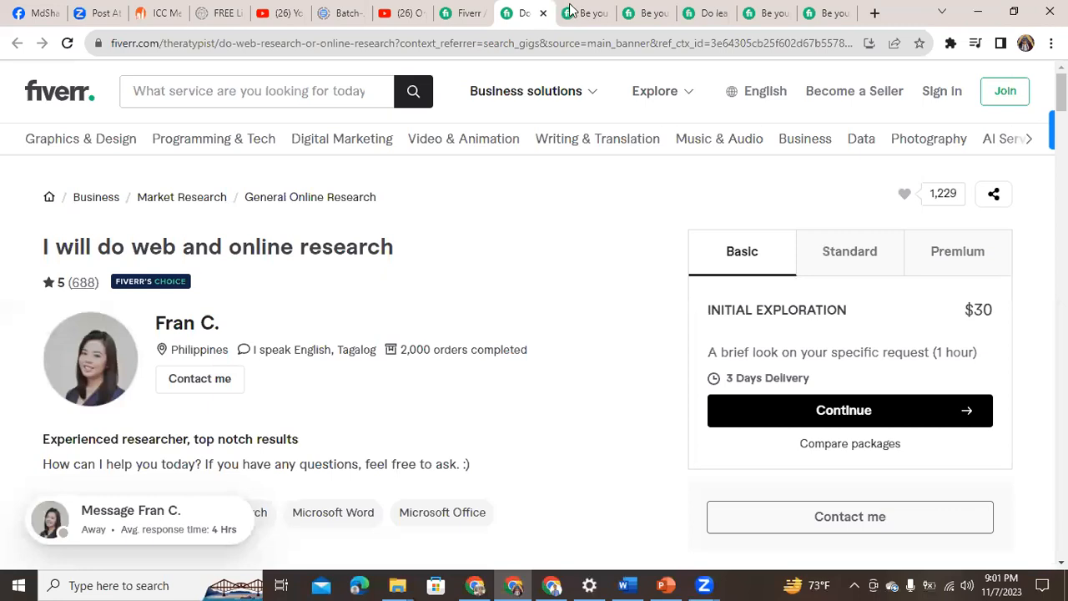
# Open the "virtual assistant for web research, data entry" gig and review its seller profile, Basic package and skills
pyautogui.hotkey('ctrl', 'Tab')
pyautogui.scroll(-3, 139, 431)
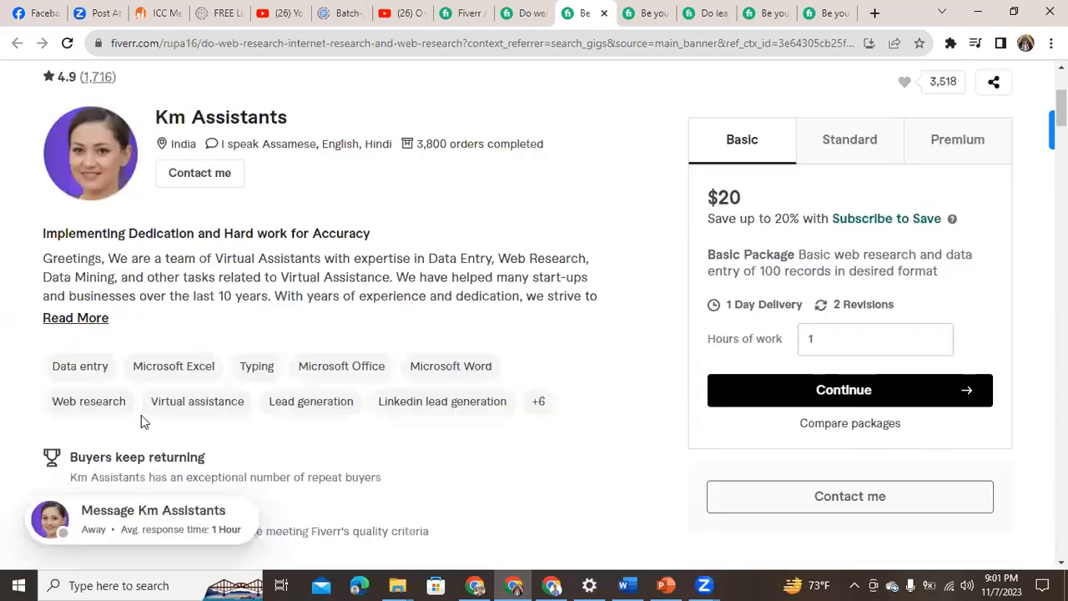
pyautogui.scroll(3, 141, 406)
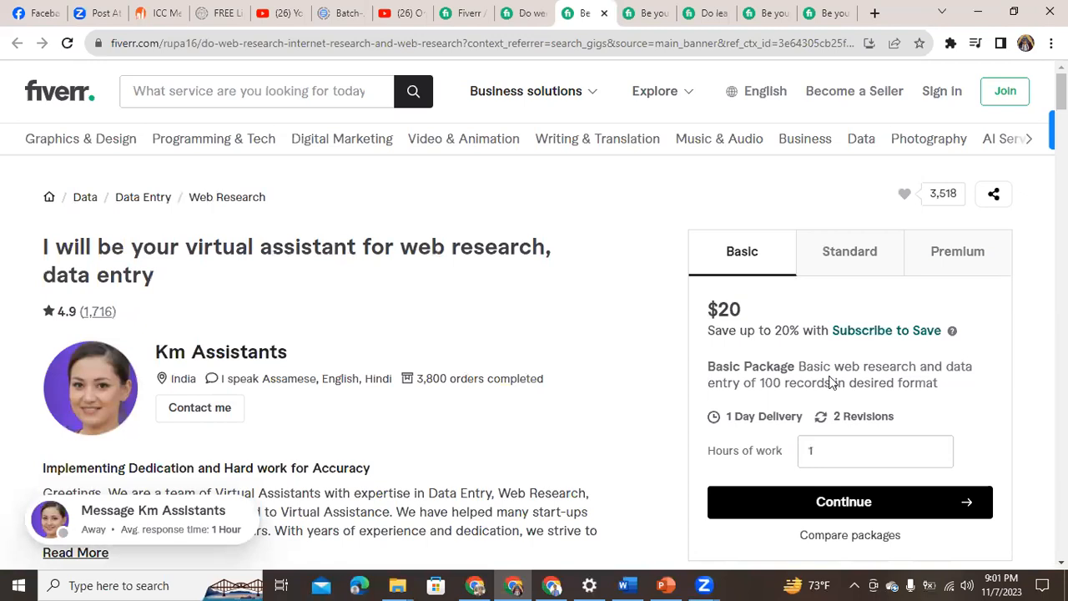
pyautogui.scroll(-3, 622, 457)
pyautogui.scroll(-3, 621, 455)
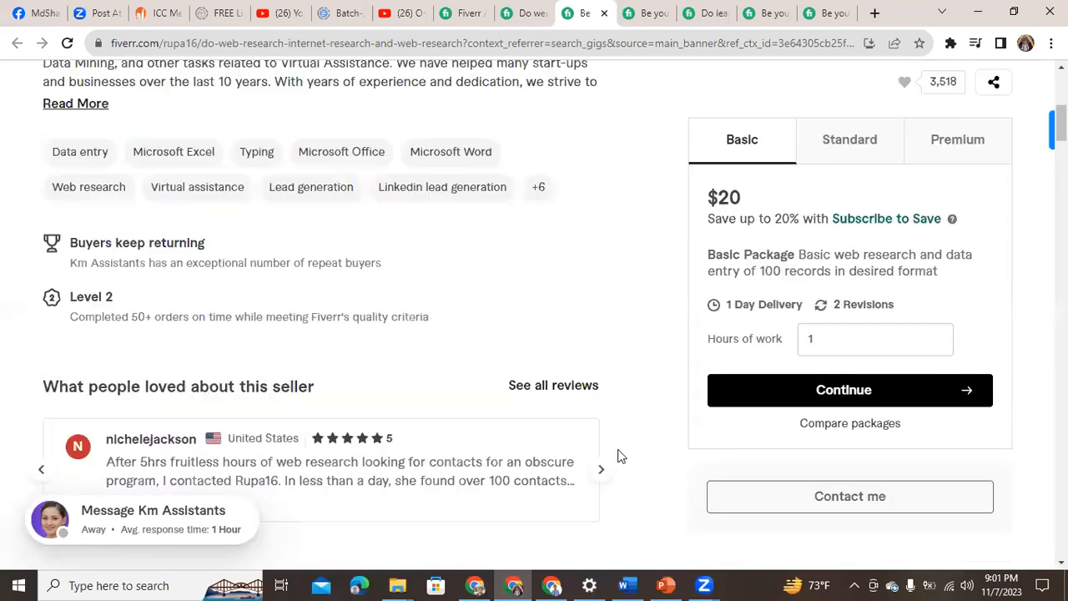
# Browse the client work samples in the gallery of the web research, data entry virtual assistant gig
pyautogui.scroll(-6, 621, 455)
pyautogui.click(252, 335)
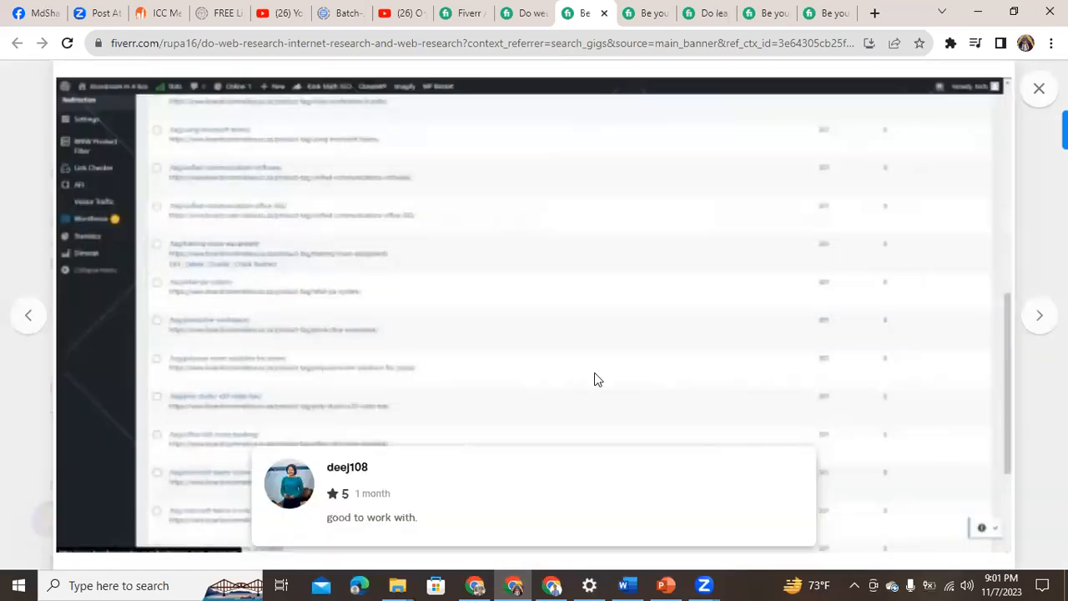
pyautogui.click(1037, 326)
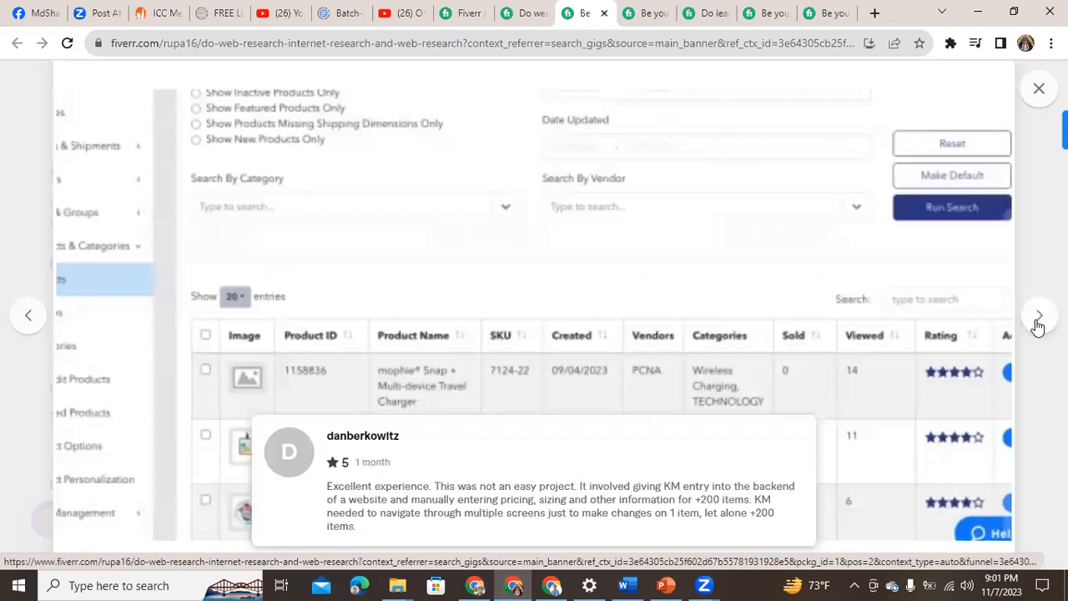
pyautogui.click(1039, 321)
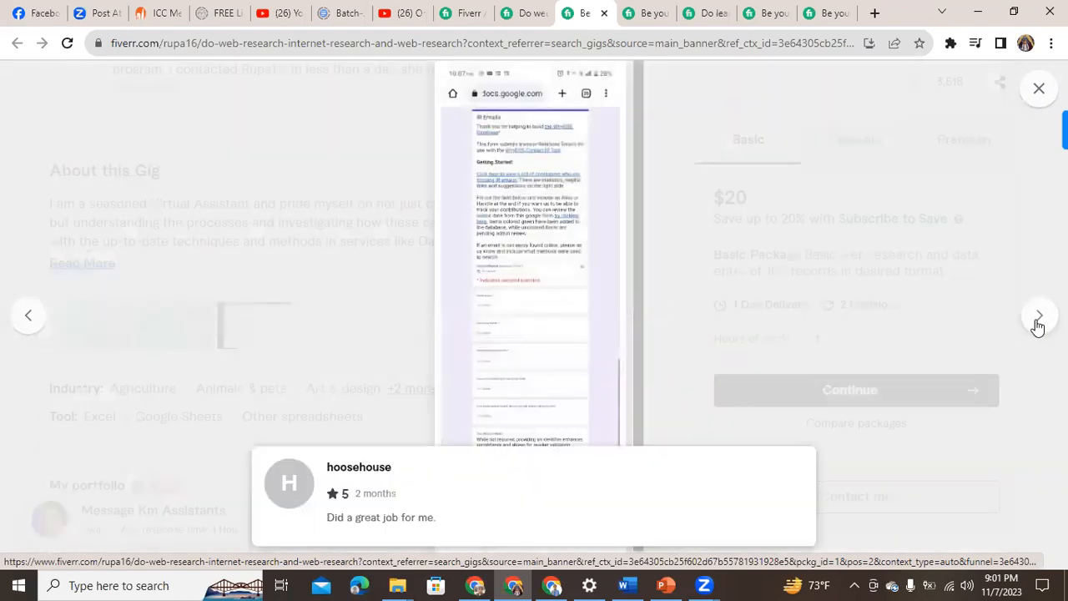
pyautogui.click(1039, 322)
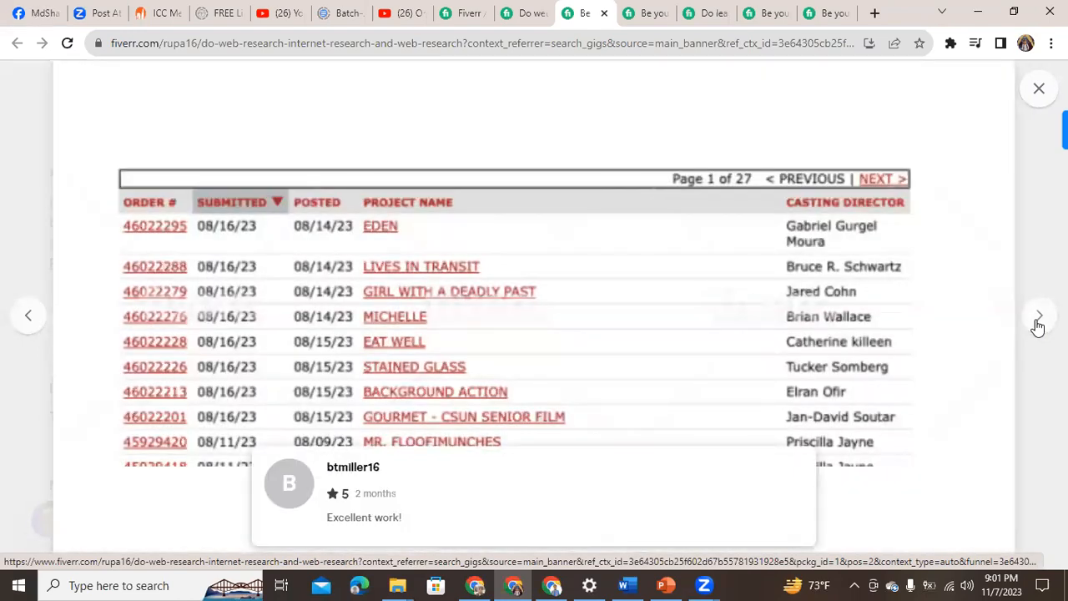
pyautogui.click(1039, 322)
pyautogui.click(1039, 322)
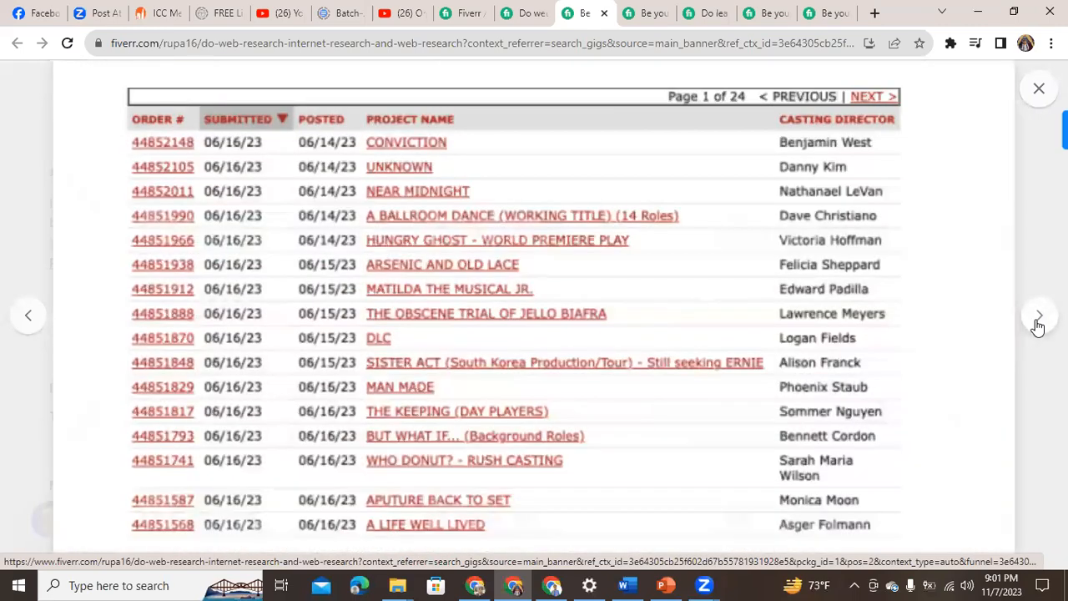
pyautogui.click(1039, 321)
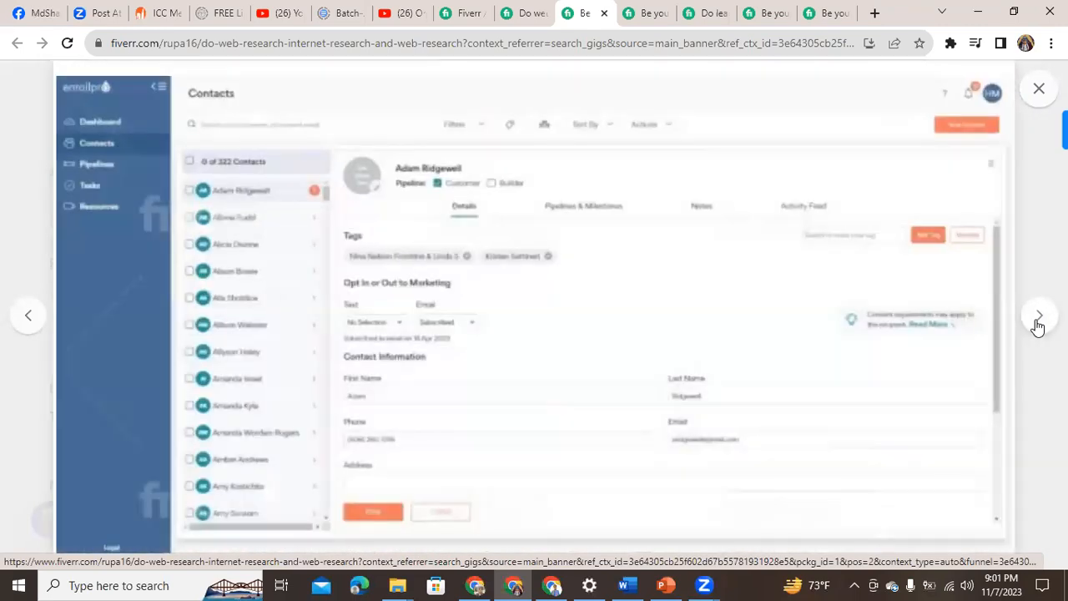
pyautogui.click(1039, 322)
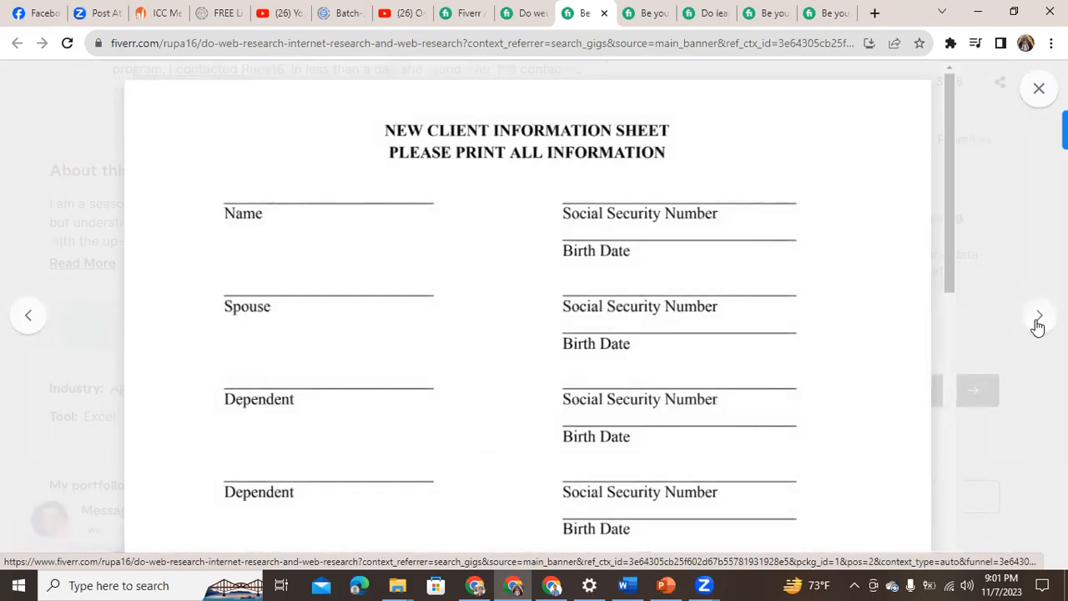
pyautogui.click(1039, 322)
# Open the "virtual assistant for data entry and web research" gig, examine its property location and link sample, and close the gallery
pyautogui.click(651, 13)
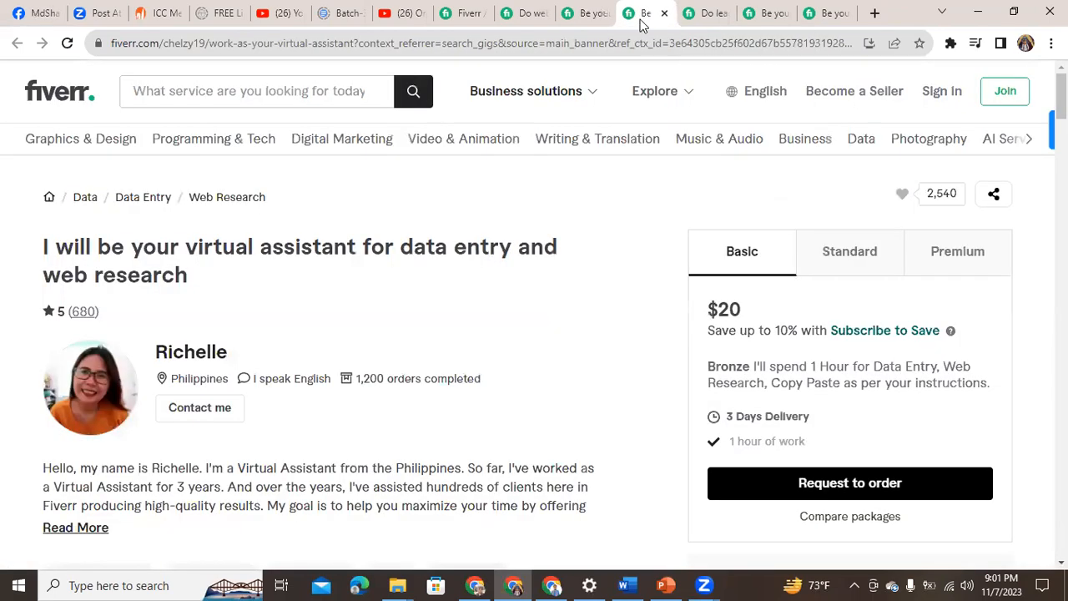
pyautogui.scroll(-3, 451, 541)
pyautogui.scroll(-5, 449, 534)
pyautogui.scroll(2, 449, 534)
pyautogui.click(560, 404)
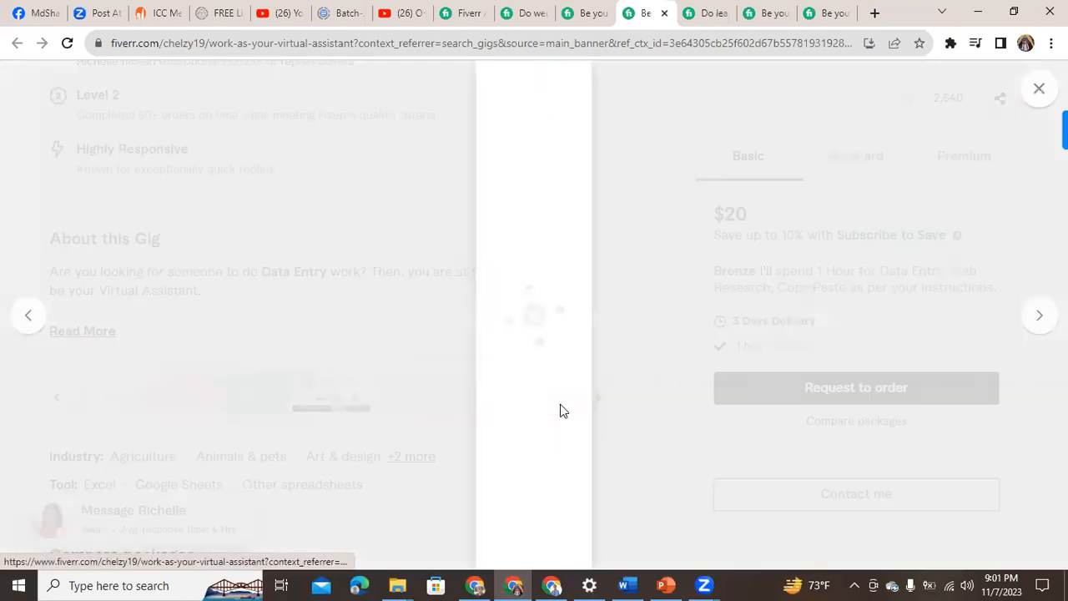
pyautogui.click(1036, 324)
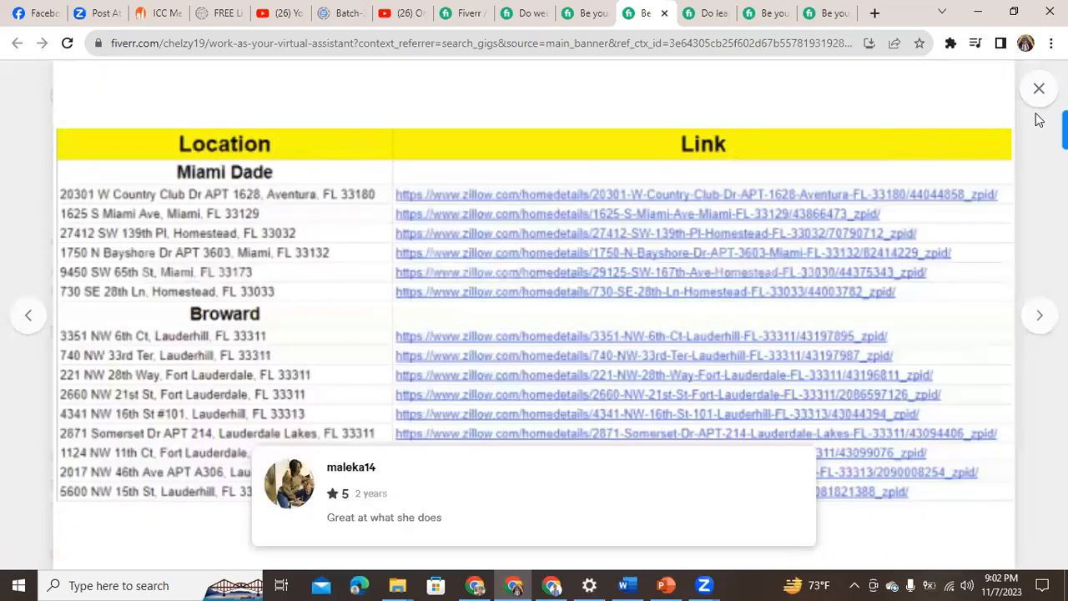
pyautogui.click(1039, 89)
# Examine the lead generation, data entry and web research gig's samples, returning to the business contact spreadsheet, and minimize the browser
pyautogui.click(705, 13)
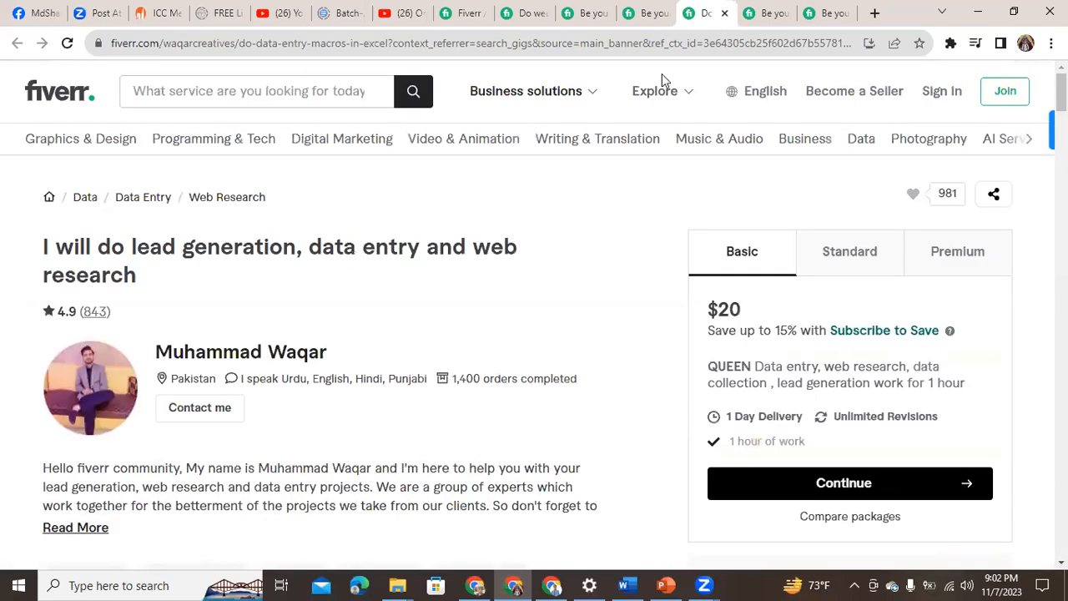
pyautogui.scroll(-11, 386, 363)
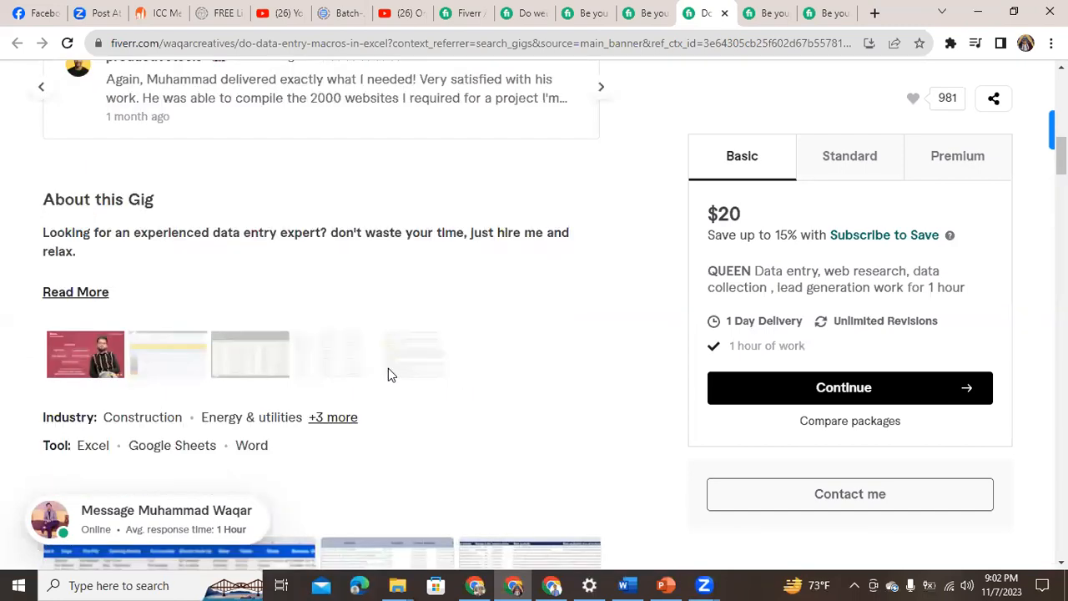
pyautogui.click(177, 367)
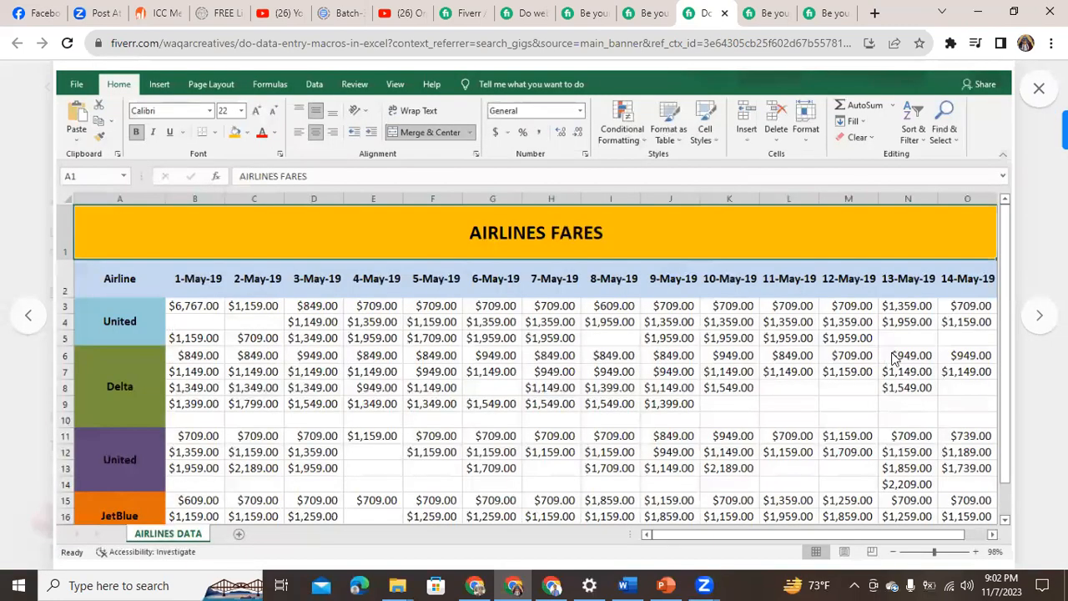
pyautogui.click(1029, 326)
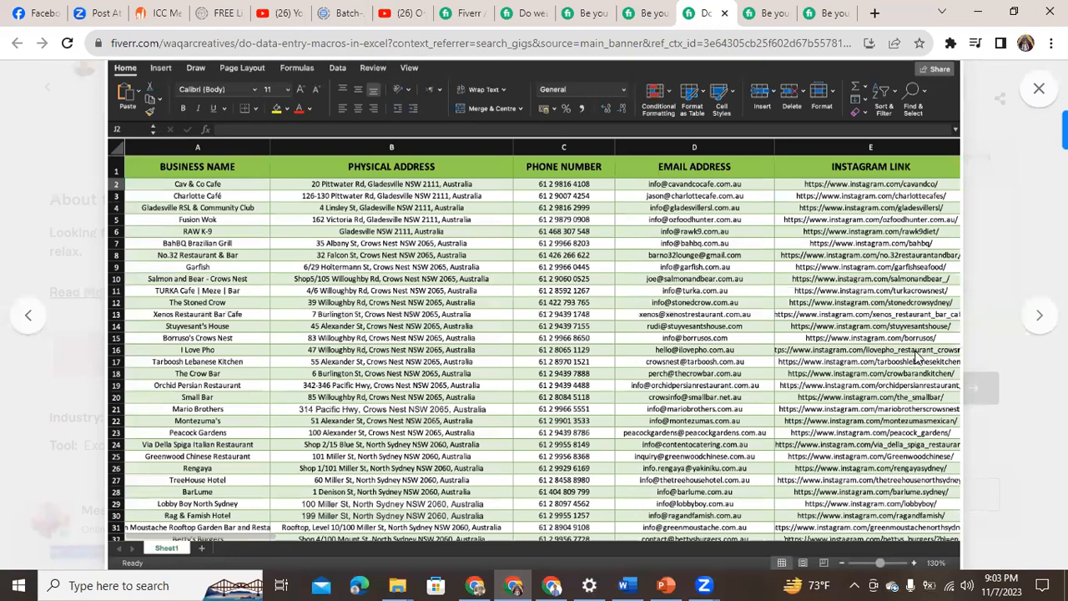
pyautogui.click(1028, 327)
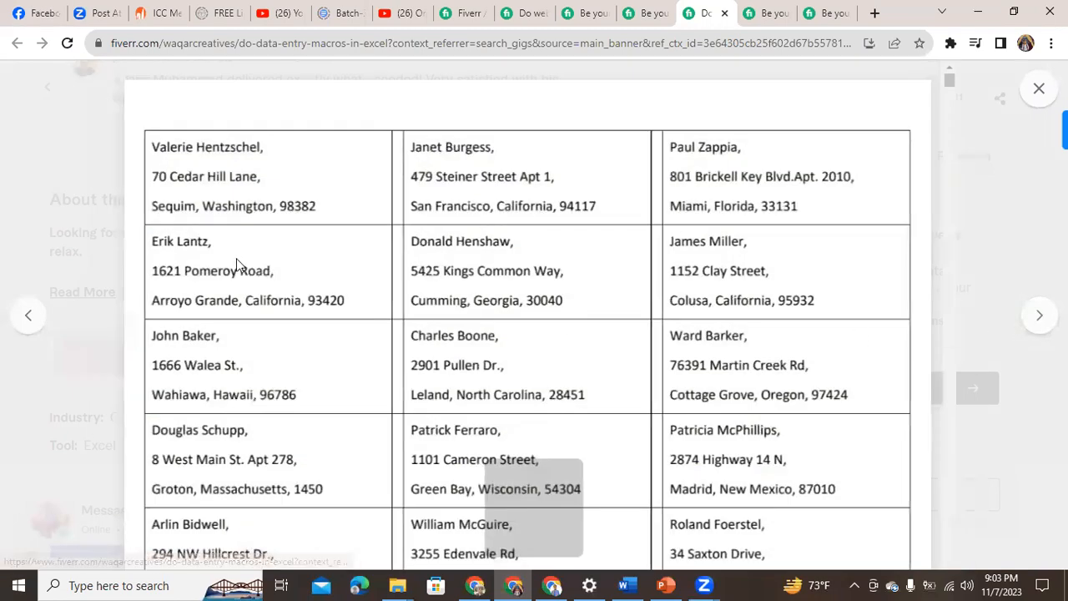
pyautogui.click(37, 317)
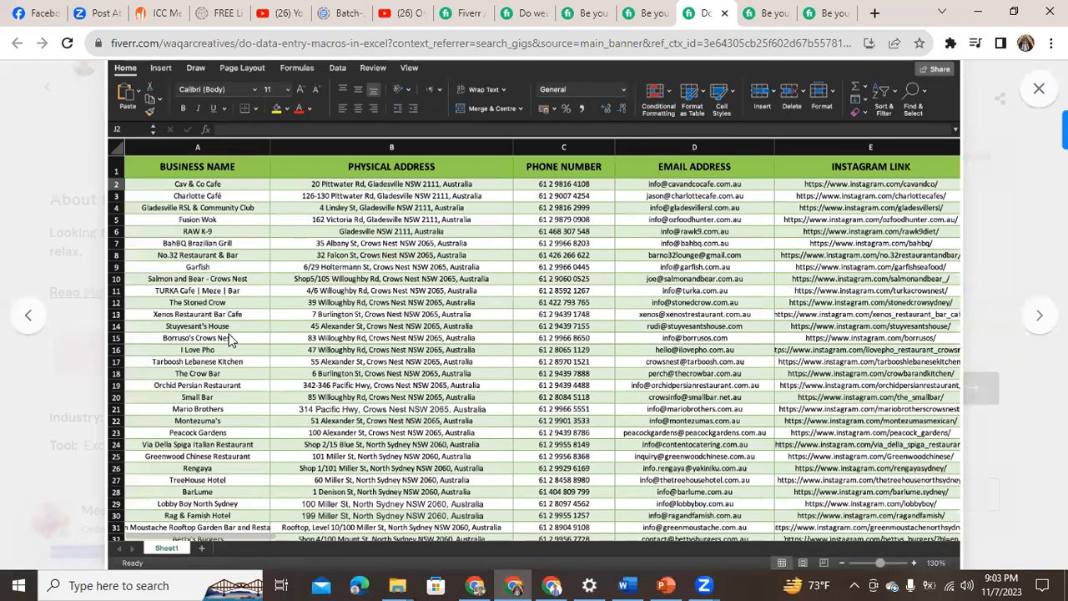
pyautogui.click(980, 12)
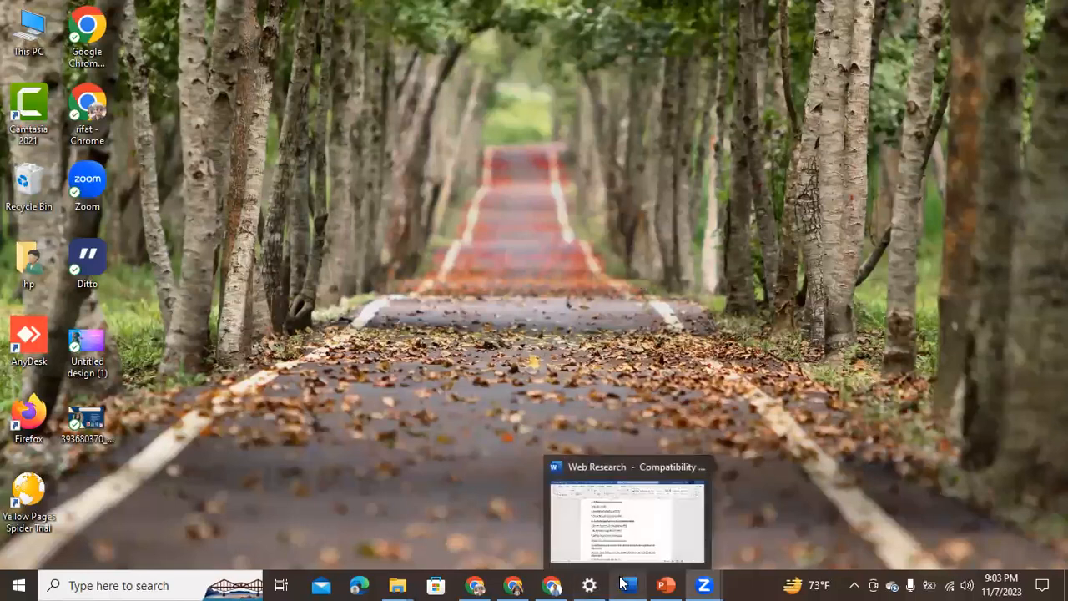
# Launch Excel, create a blank workbook and dismiss document recovery by removing the recovered files
pyautogui.click(136, 582)
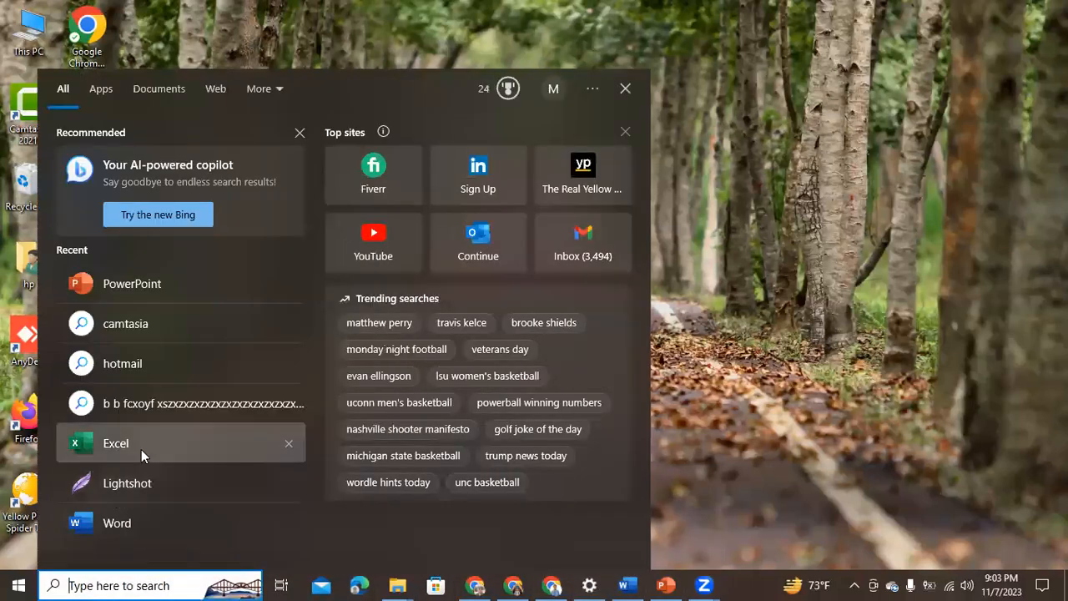
pyautogui.click(141, 449)
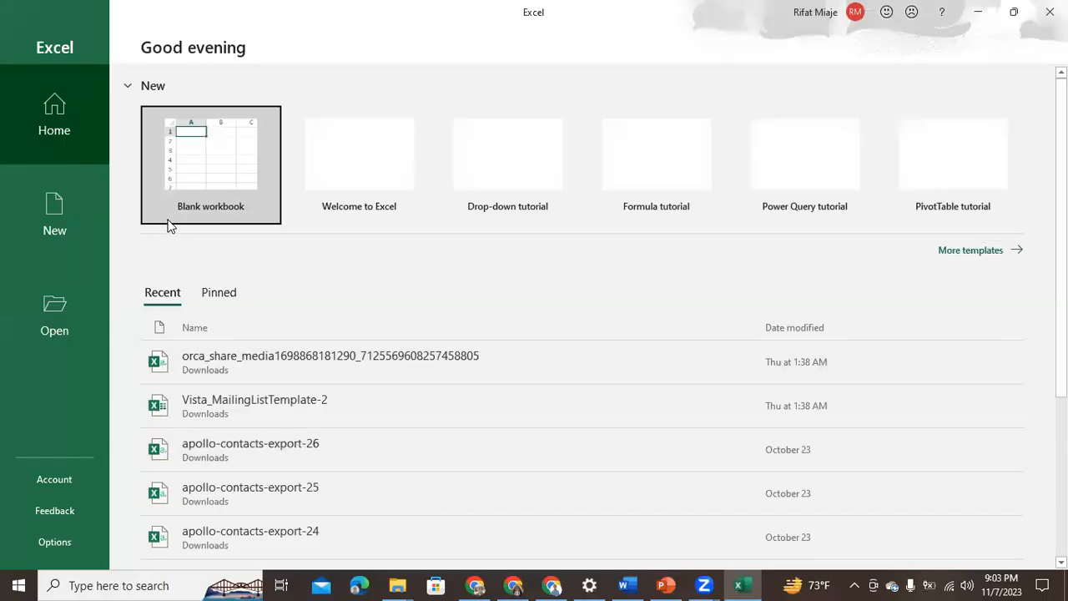
pyautogui.click(169, 222)
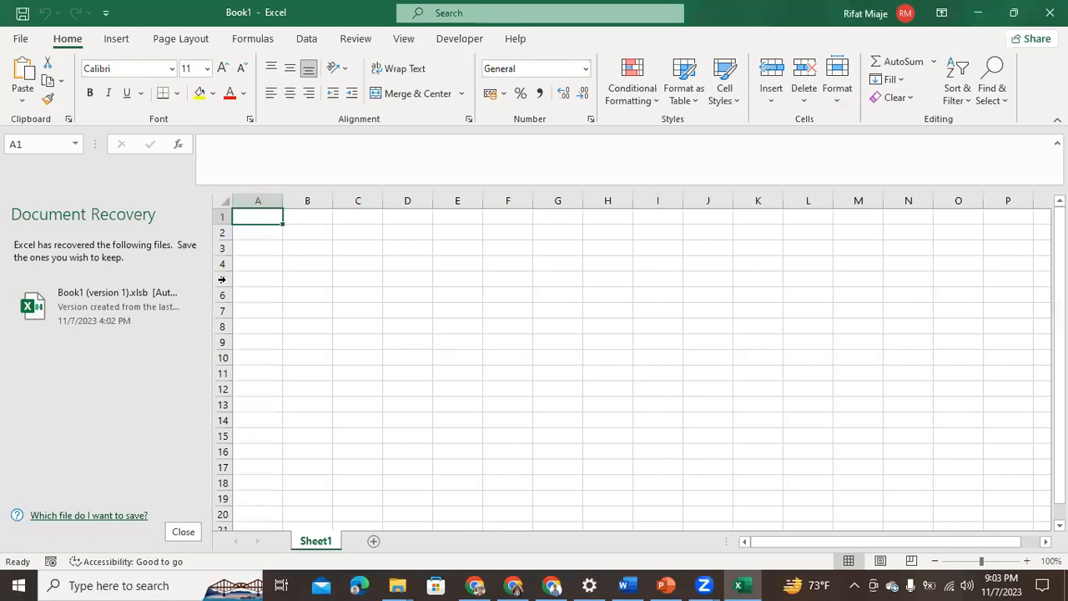
pyautogui.click(183, 531)
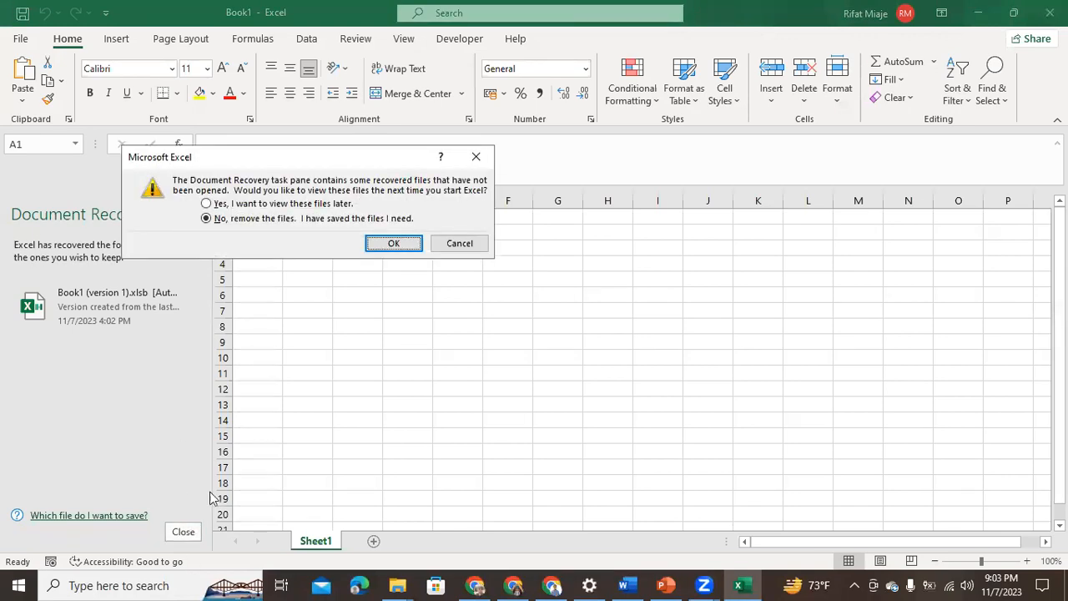
pyautogui.click(409, 243)
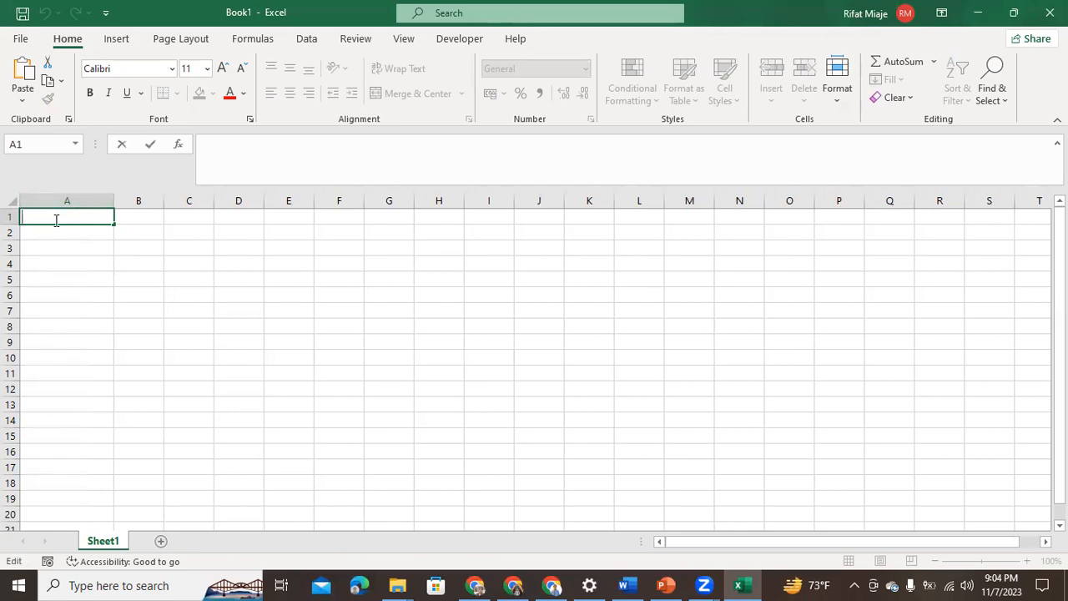
# Enter "Restaurant Name" in A1, widen column B and enter "stareet addrees" in B1
pyautogui.write('Restaurant Name')
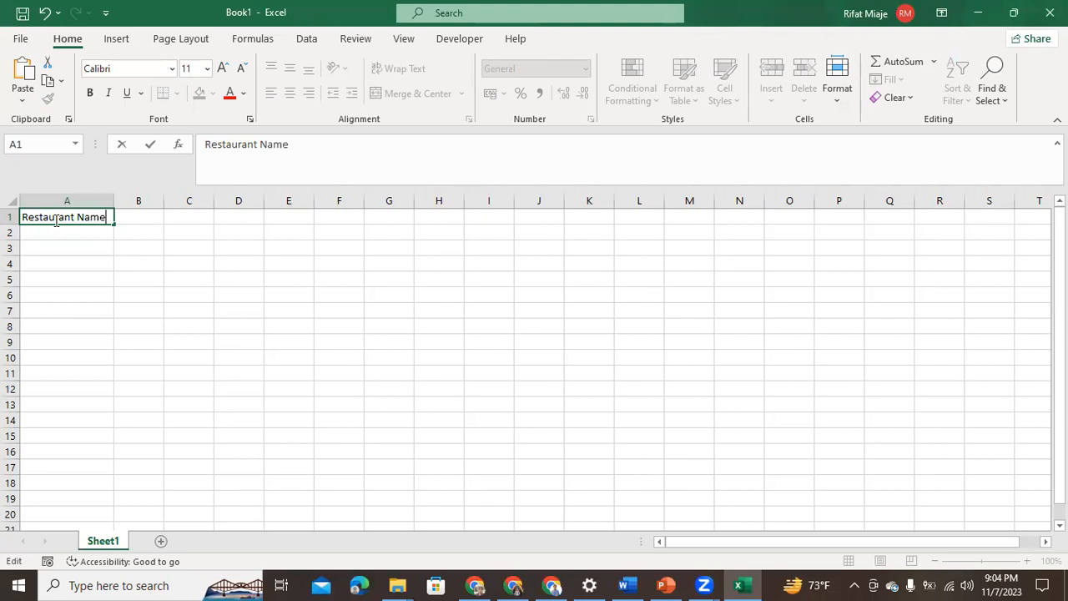
pyautogui.click(176, 215)
pyautogui.moveTo(172, 214); pyautogui.dragTo(279, 212)
pyautogui.doubleClick(185, 217)
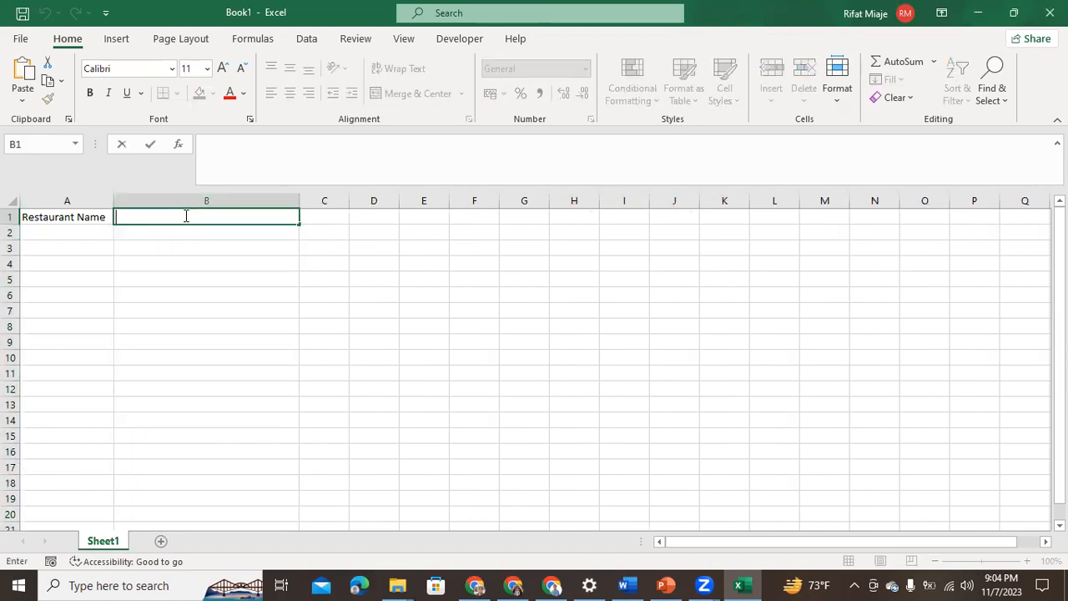
pyautogui.write('stareet addrees')
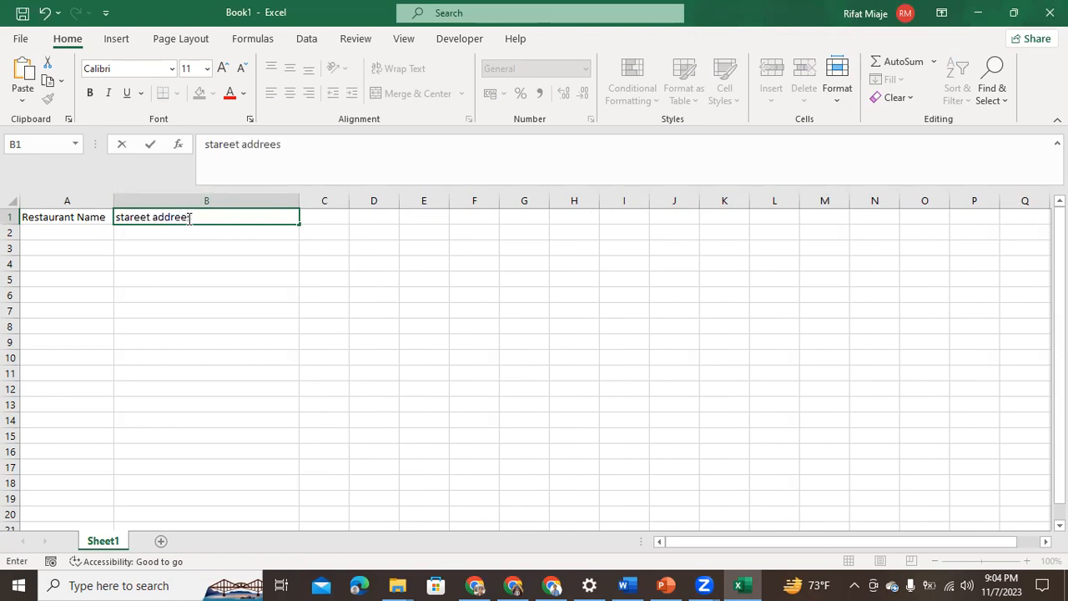
# Widen column C to a little less than column B's width and enter the header "city" in C1
pyautogui.click(323, 213)
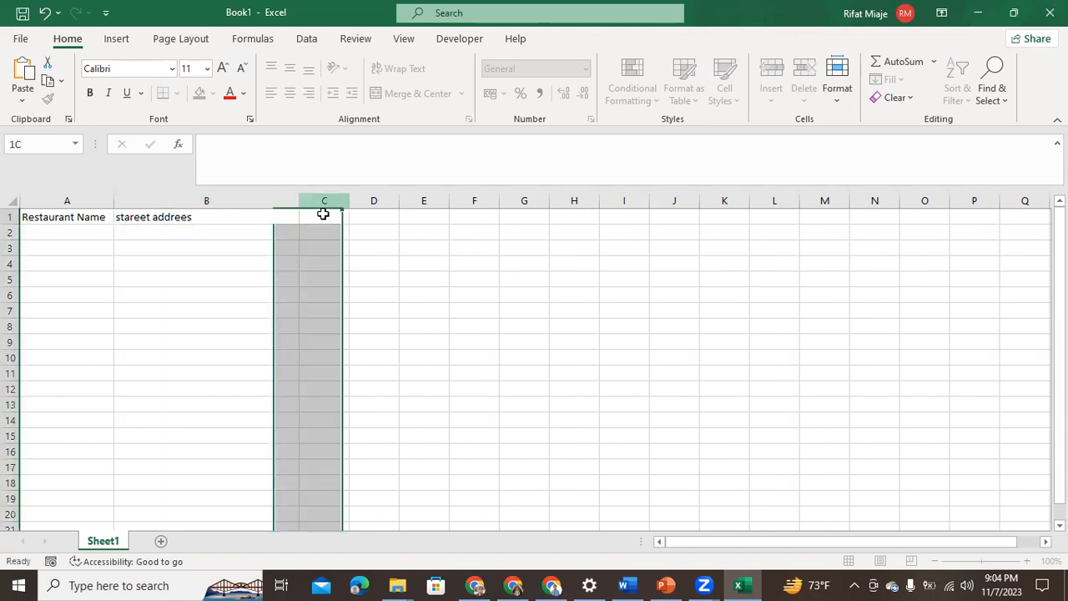
pyautogui.moveTo(323, 213); pyautogui.dragTo(429, 227)
pyautogui.click(558, 355)
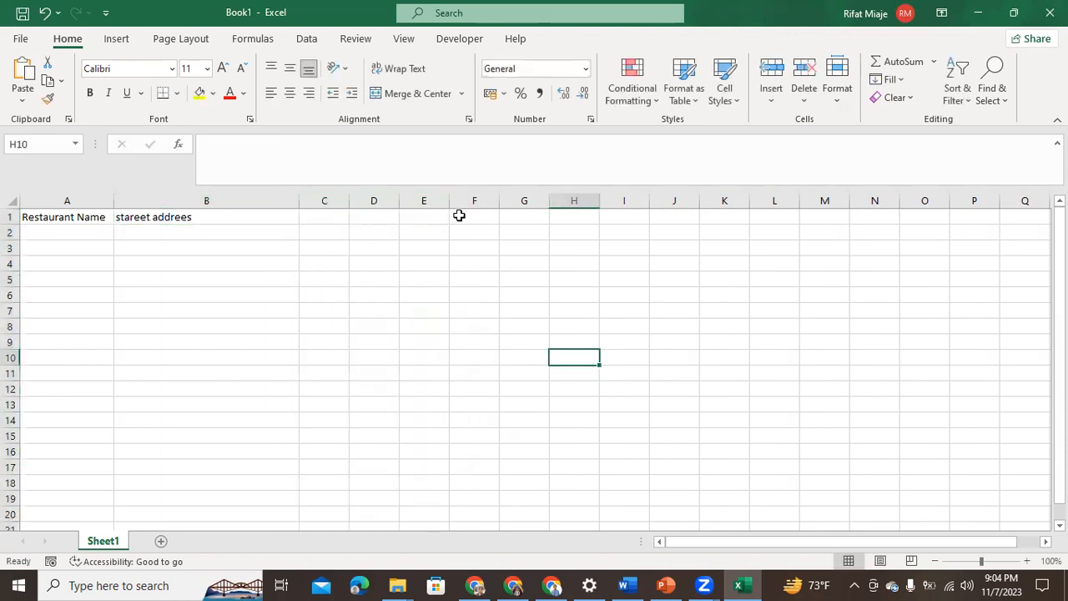
pyautogui.moveTo(346, 201); pyautogui.dragTo(467, 201)
pyautogui.doubleClick(361, 217)
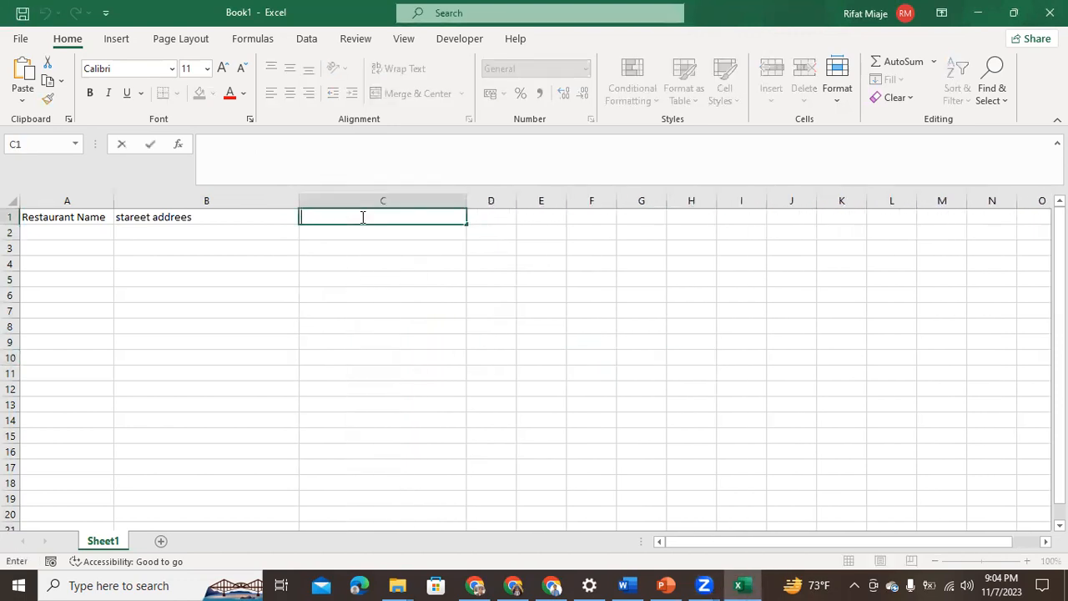
pyautogui.write('city')
# Widen column D and enter the header "state" in D1
pyautogui.click(512, 206)
pyautogui.moveTo(516, 201); pyautogui.dragTo(596, 213)
pyautogui.doubleClick(536, 215)
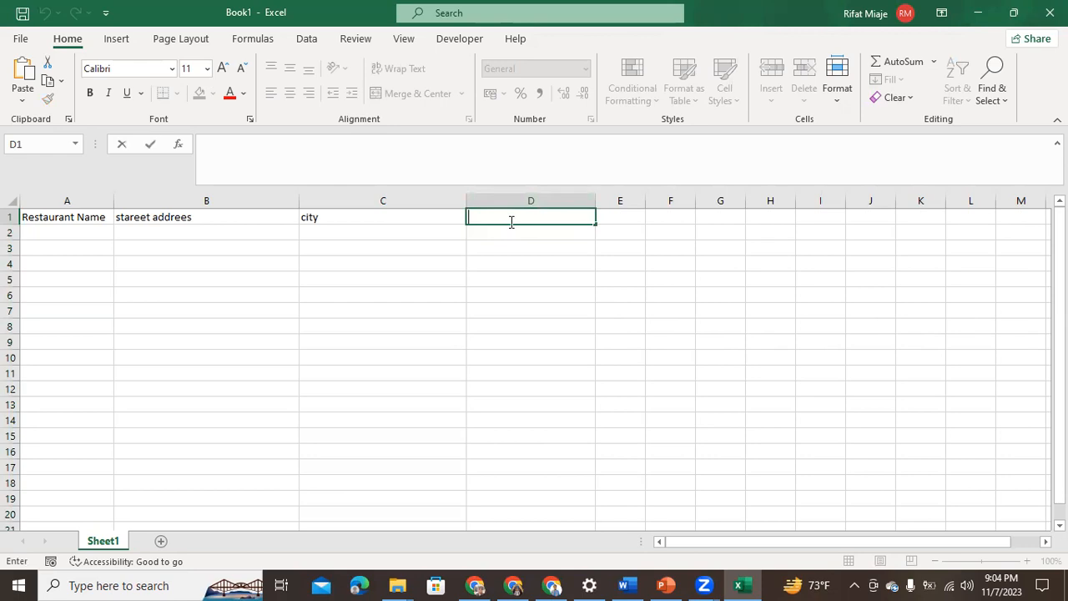
pyautogui.write('state')
# Widen column E to about column B's width and enter the header "zip code" in E1
pyautogui.click(643, 205)
pyautogui.moveTo(777, 221); pyautogui.dragTo(781, 219)
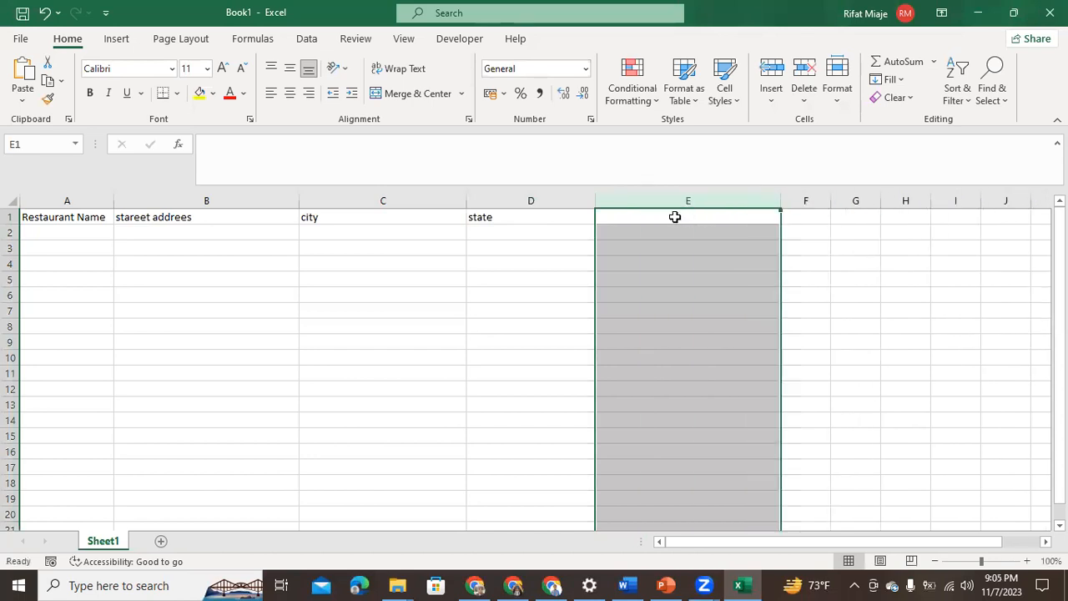
pyautogui.click(675, 217)
pyautogui.doubleClick(676, 217)
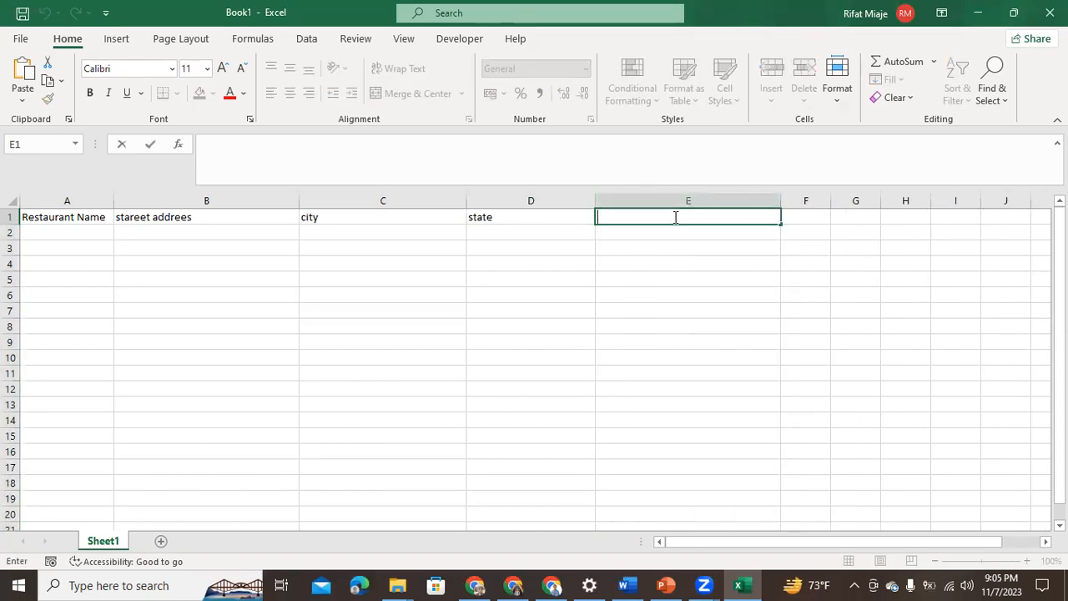
pyautogui.write('zip code')
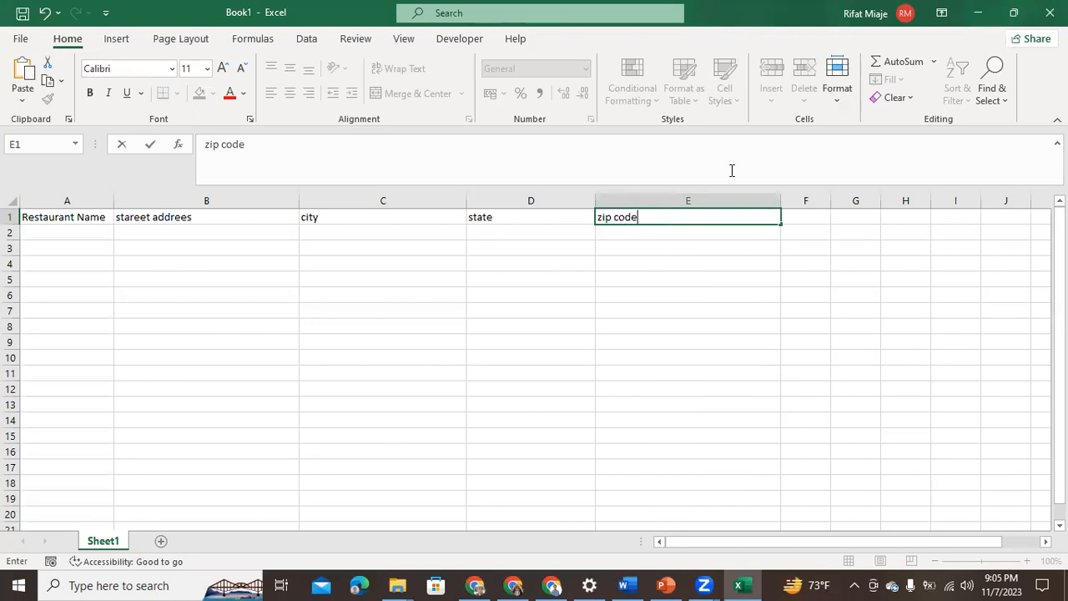
# Widen column F to about 23.43 and enter the header "company phone" in F1
pyautogui.click(826, 202)
pyautogui.moveTo(830, 204); pyautogui.dragTo(914, 204)
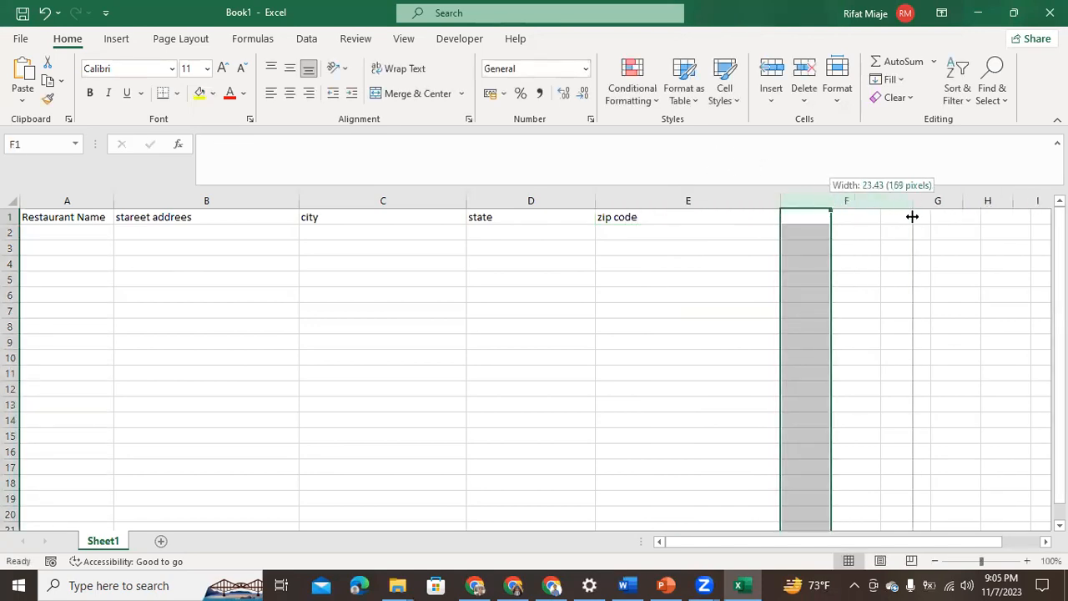
pyautogui.click(852, 216)
pyautogui.doubleClick(850, 217)
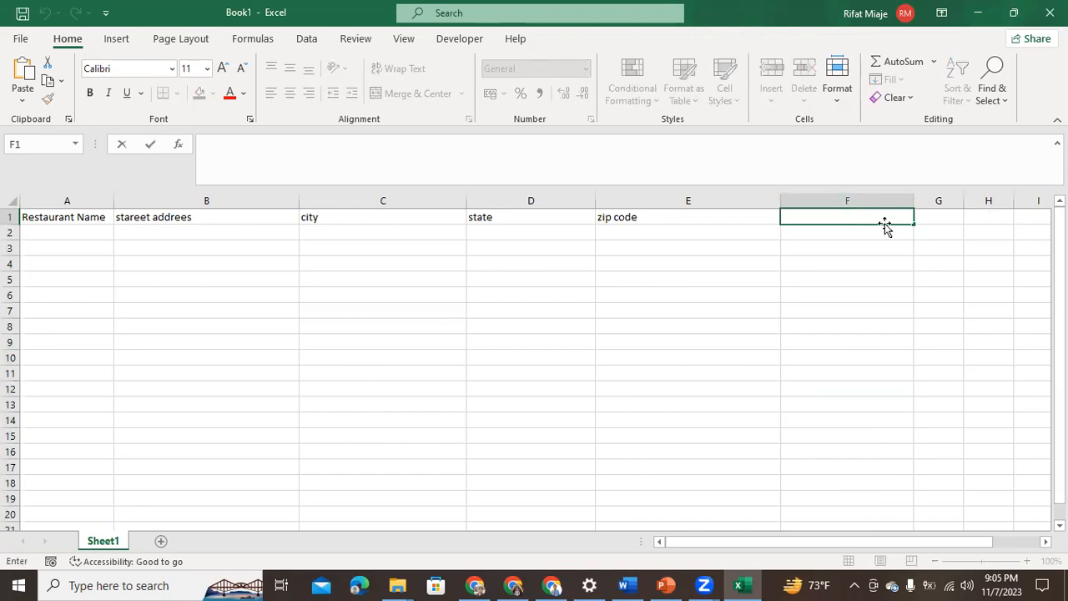
pyautogui.write('comapny ')
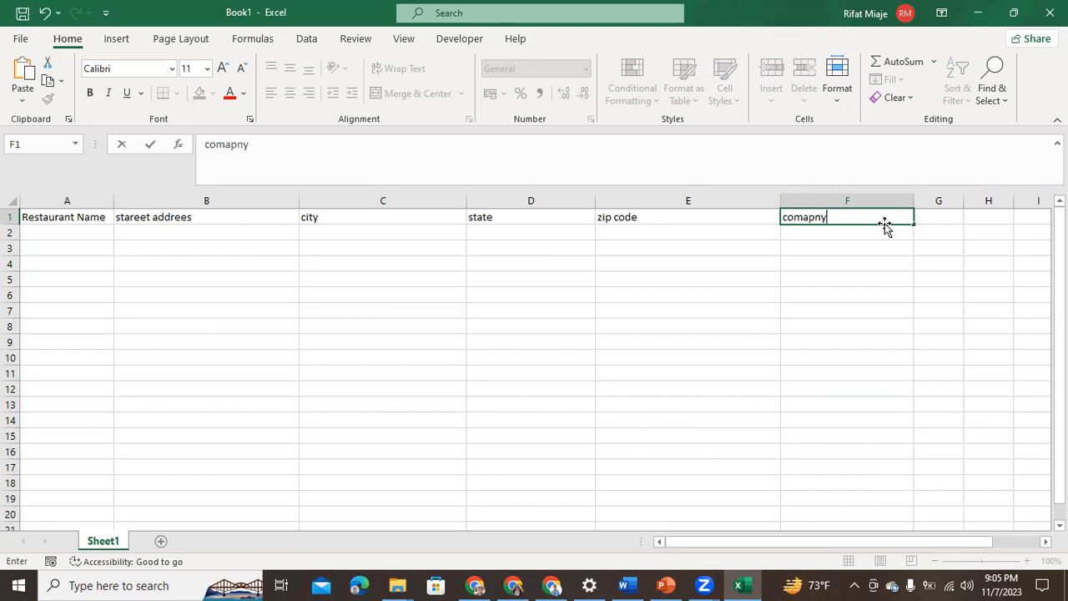
pyautogui.write('phone')
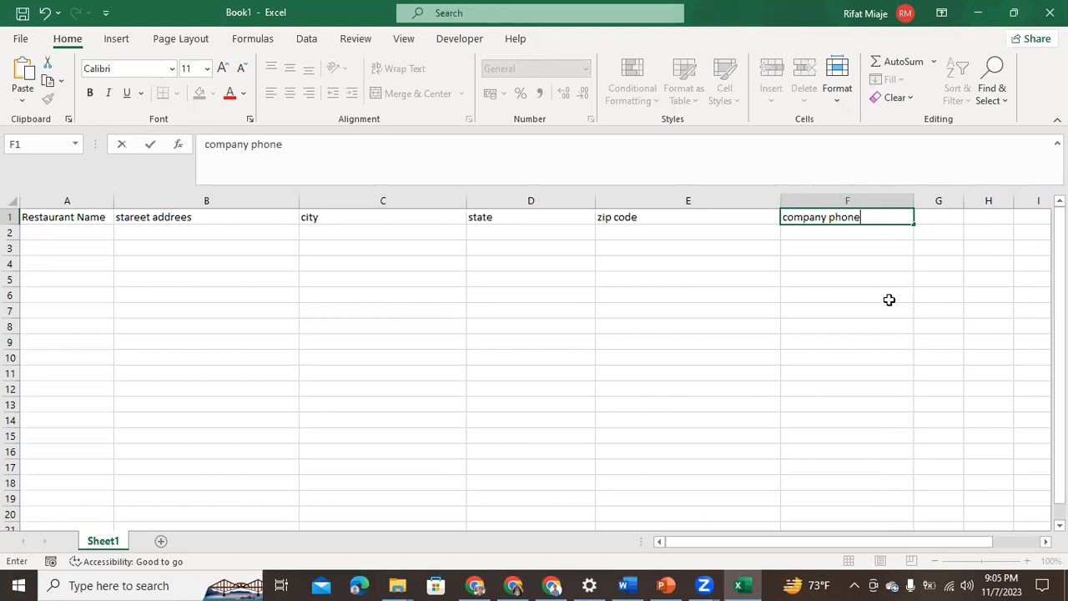
# Widen column G to about column B's width and enter the header "company email" in G1
pyautogui.moveTo(816, 547); pyautogui.dragTo(921, 563)
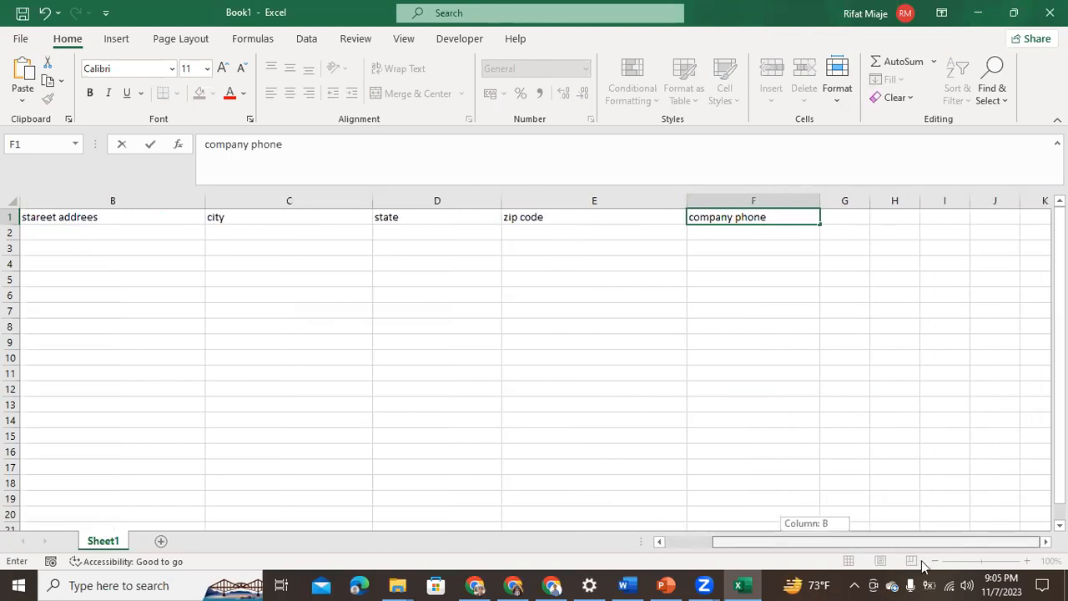
pyautogui.click(872, 200)
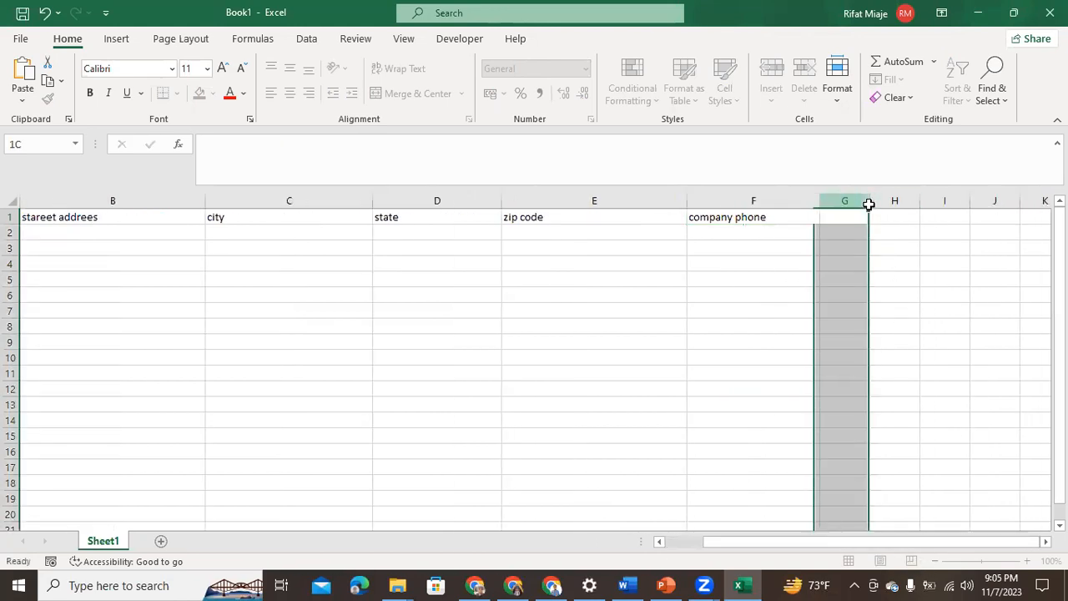
pyautogui.moveTo(869, 202); pyautogui.dragTo(1006, 208)
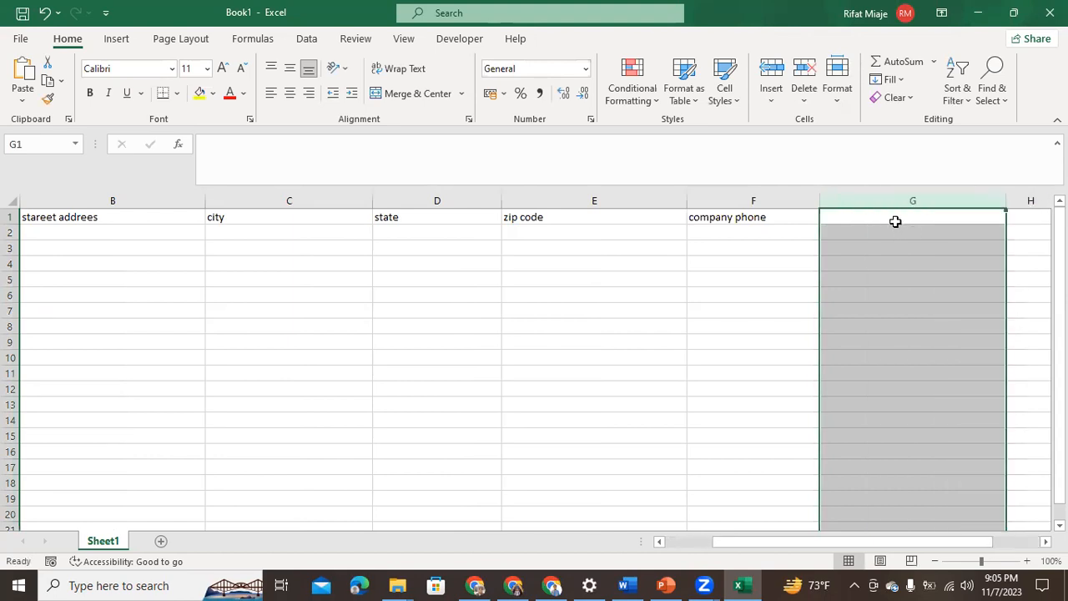
pyautogui.click(899, 217)
pyautogui.doubleClick(884, 217)
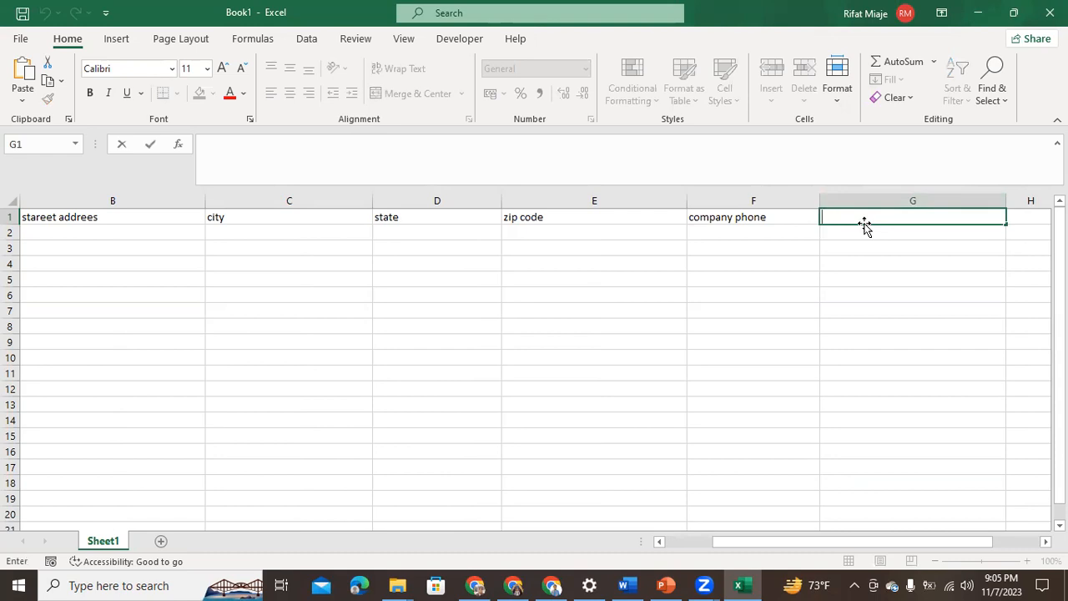
pyautogui.write('company email')
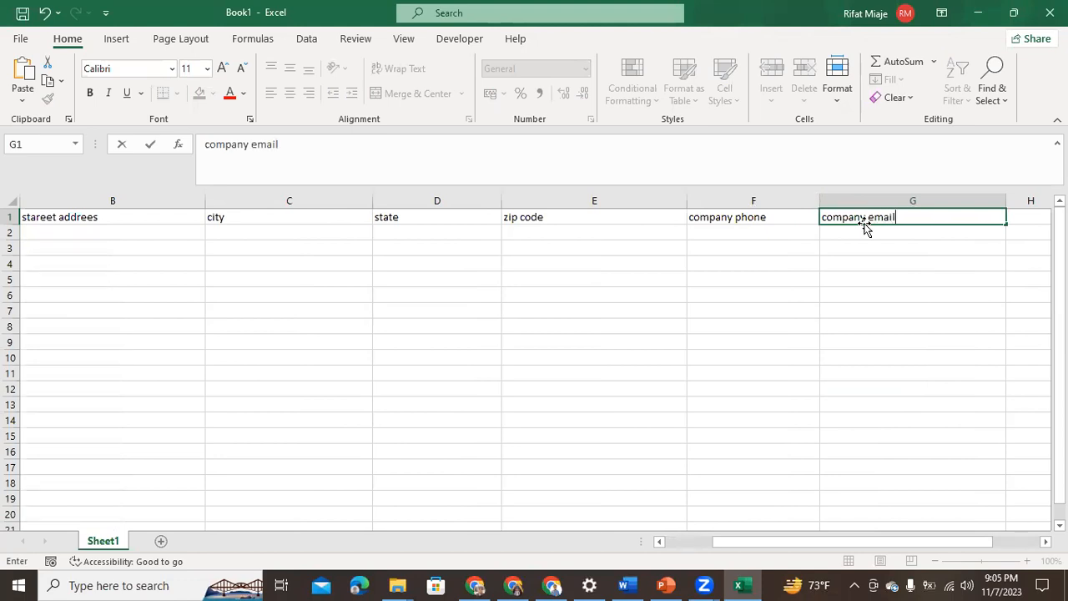
# Widen column H to nearly column G's width and enter the header "facebook url" in H1
pyautogui.moveTo(801, 541); pyautogui.dragTo(882, 547)
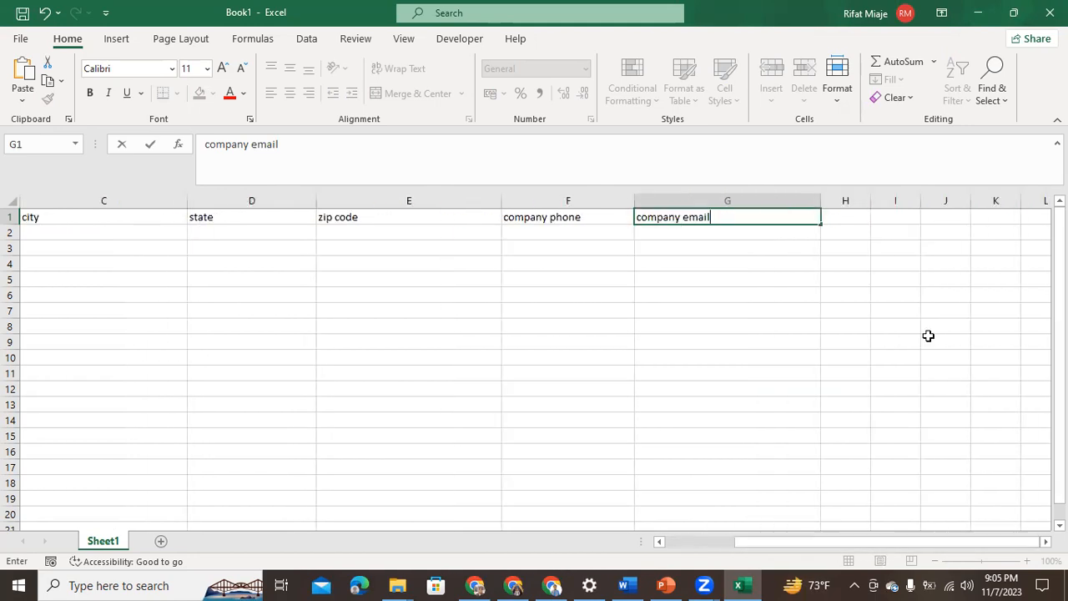
pyautogui.click(862, 200)
pyautogui.moveTo(871, 202); pyautogui.dragTo(1001, 201)
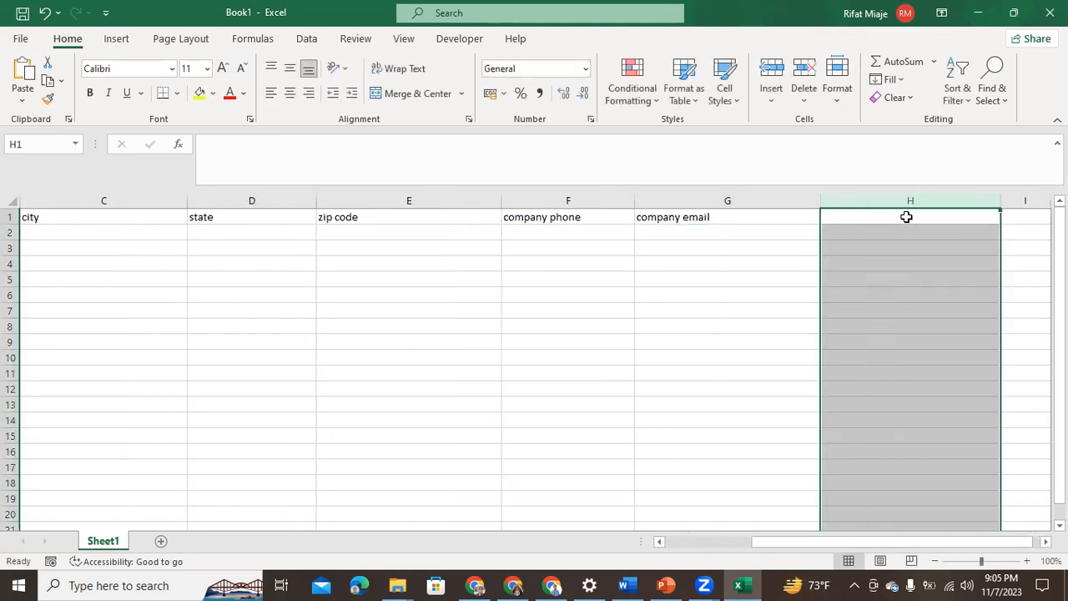
pyautogui.moveTo(906, 217); pyautogui.dragTo(894, 217)
pyautogui.doubleClick(894, 217)
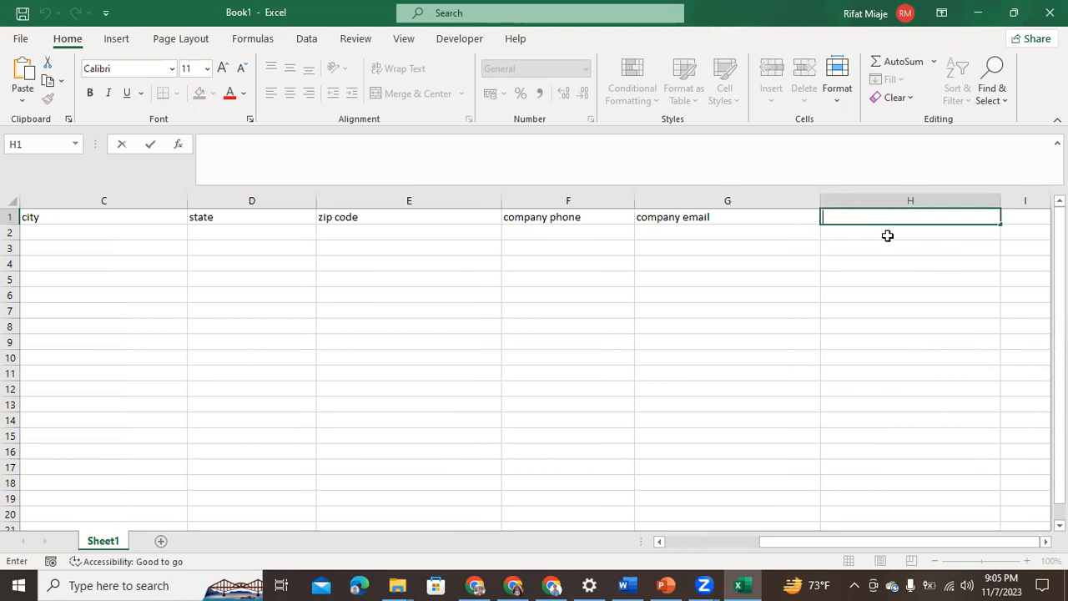
pyautogui.write('facebook url')
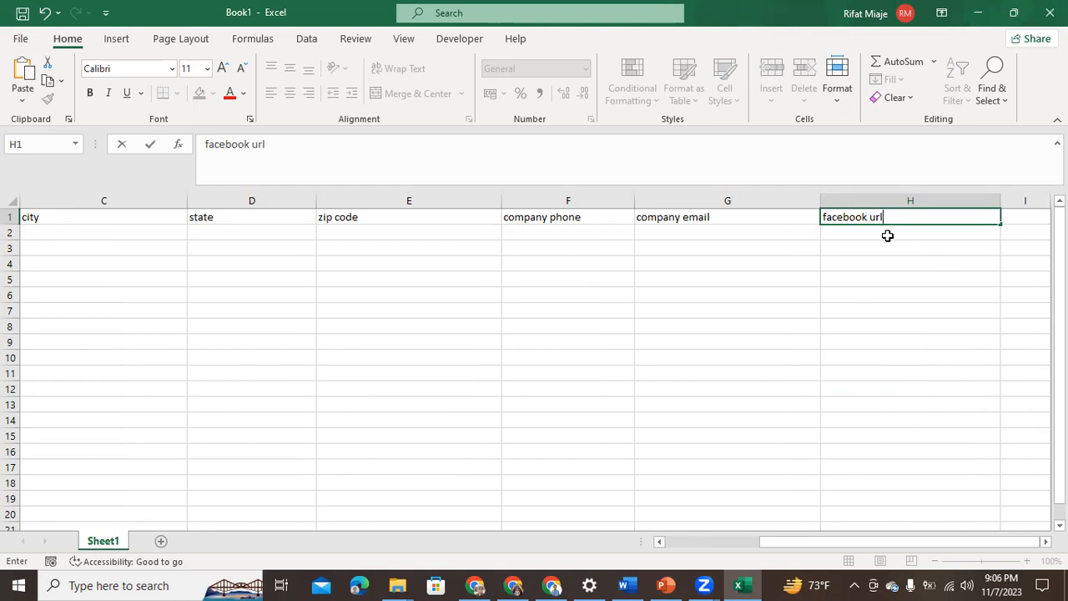
# Widen column I to about column C's width and enter the header "Linkedin url" in I1
pyautogui.moveTo(846, 542); pyautogui.dragTo(937, 552)
pyautogui.click(1046, 543)
pyautogui.click(1046, 543)
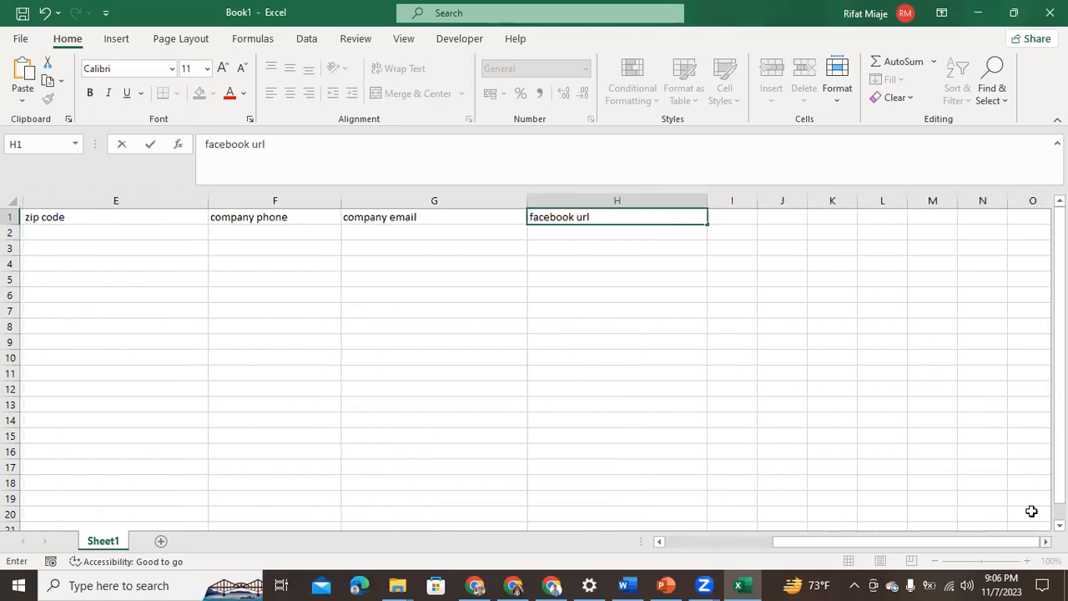
pyautogui.click(750, 206)
pyautogui.moveTo(752, 207); pyautogui.dragTo(868, 208)
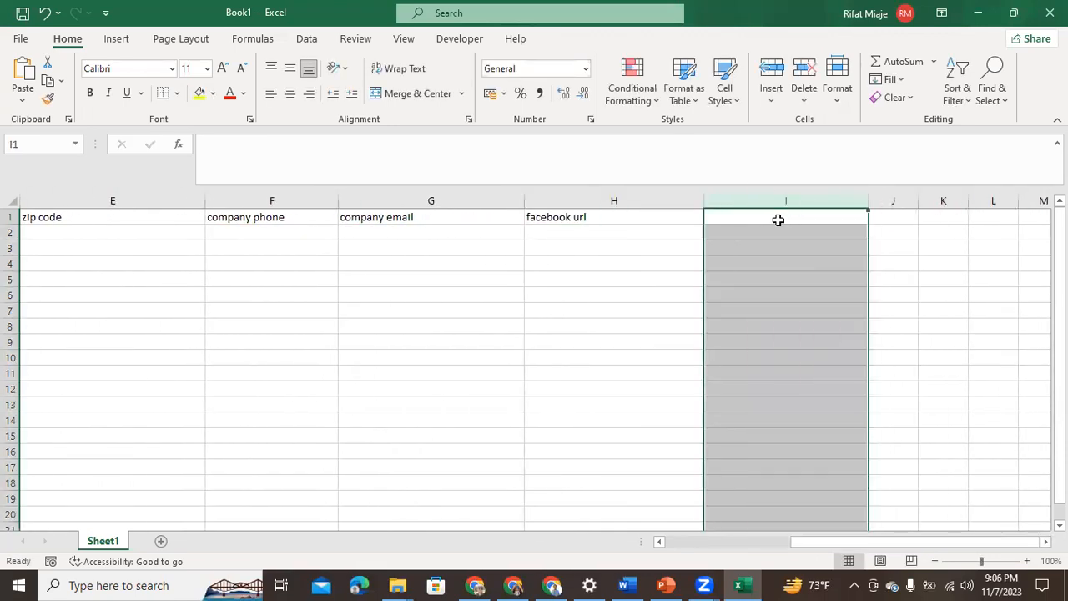
pyautogui.click(780, 218)
pyautogui.doubleClick(780, 218)
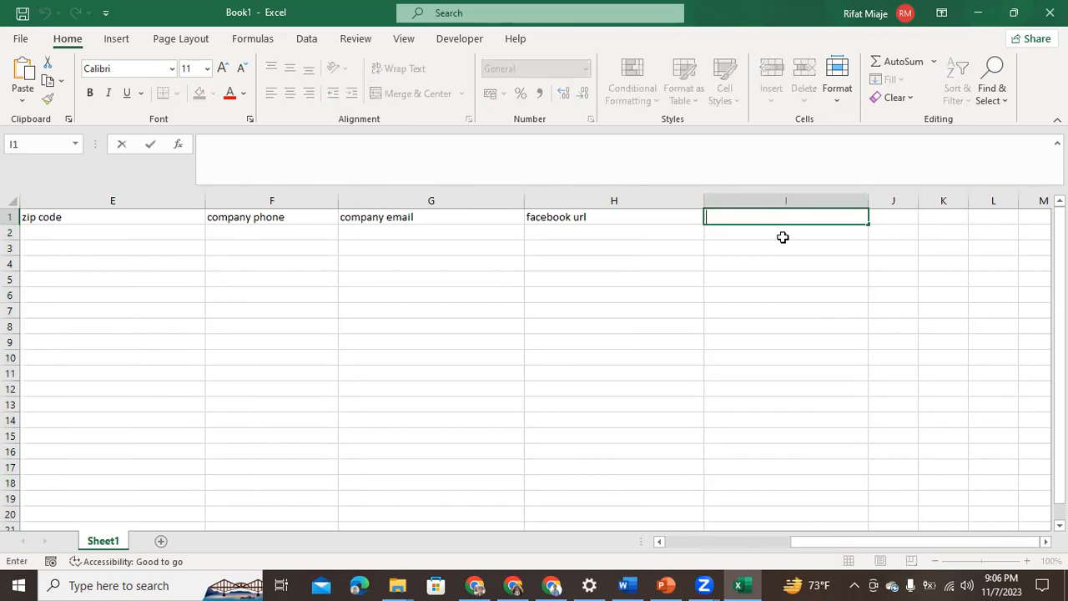
pyautogui.write('Linkedin url')
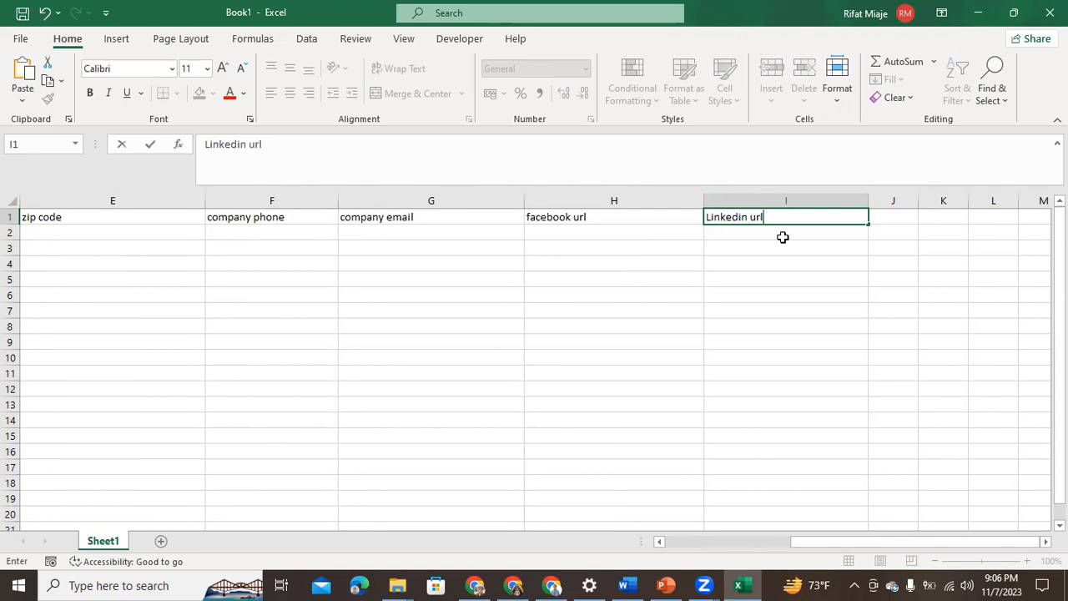
# Center the header text horizontally across all of row 1
pyautogui.moveTo(824, 543); pyautogui.dragTo(584, 497)
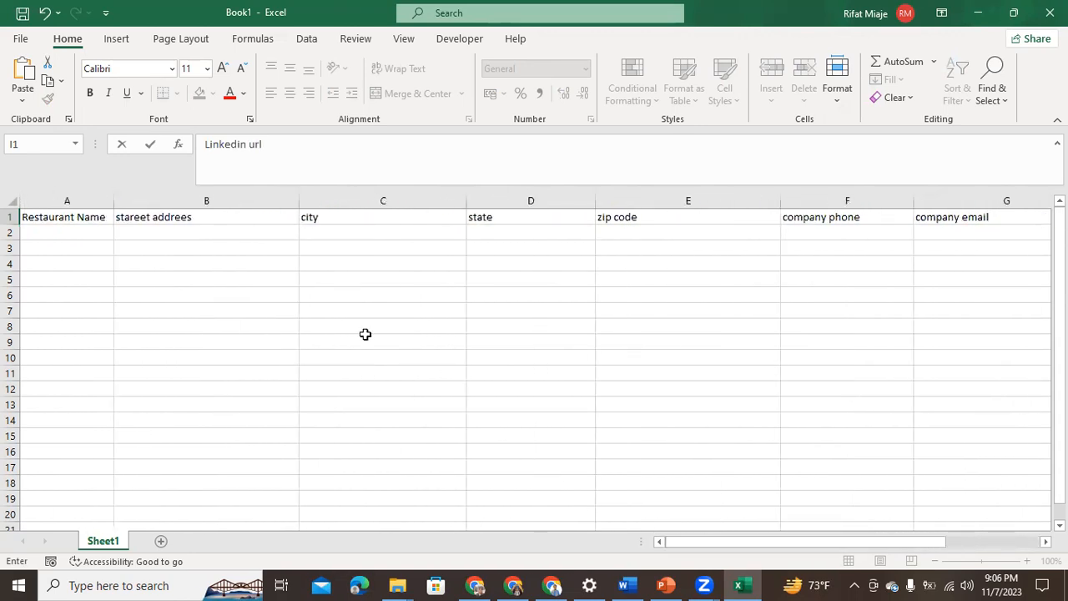
pyautogui.click(12, 217)
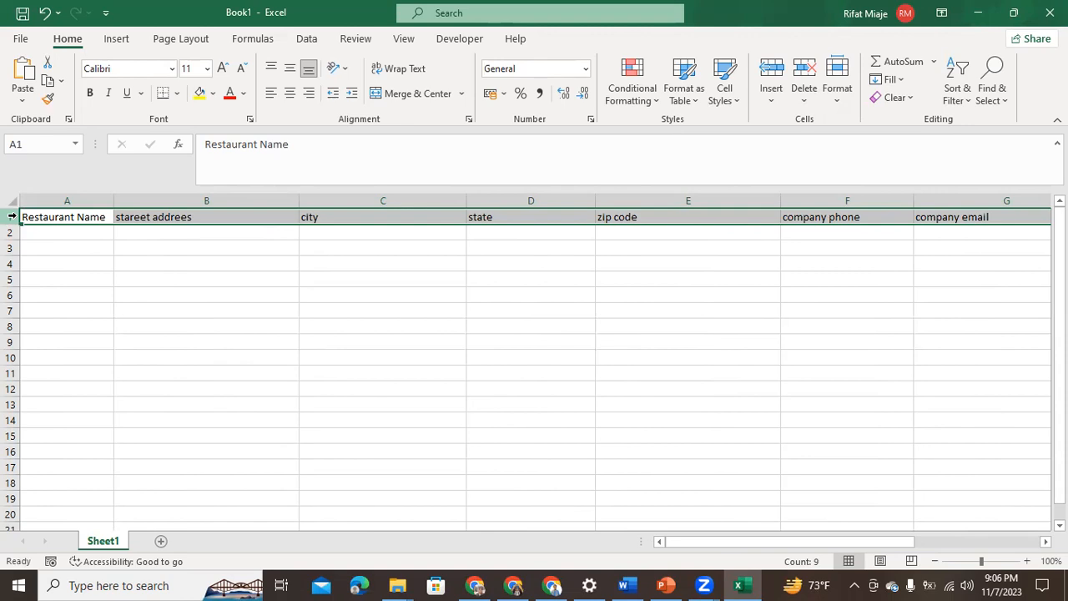
pyautogui.hotkey('alt', 'h')
pyautogui.press('a')
pyautogui.press('c')
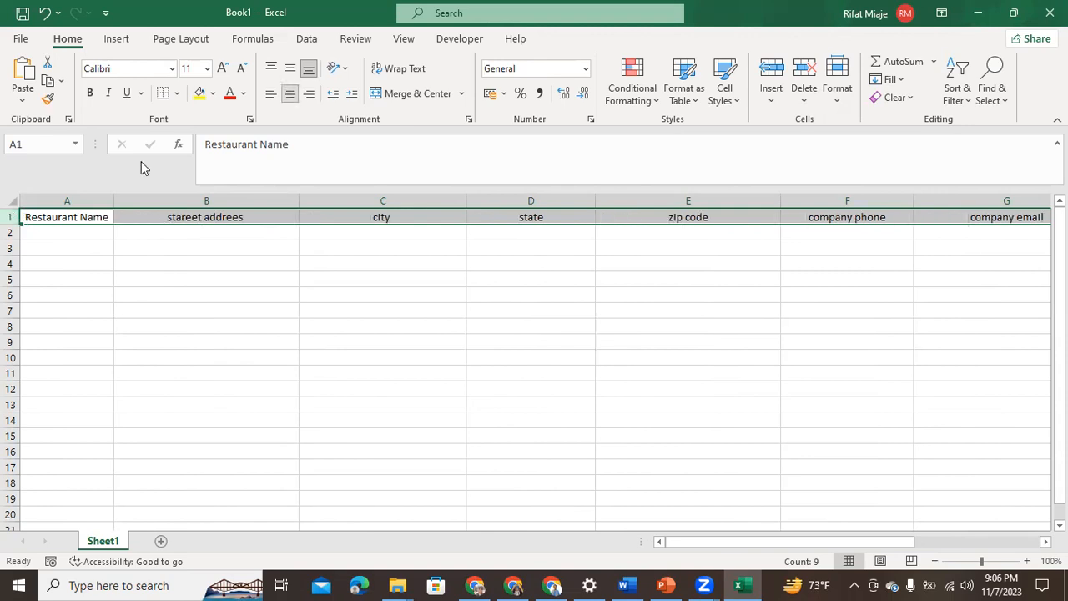
# Make the header text in row 1 bold and set its font size to 20
pyautogui.hotkey('ctrl', 'b')
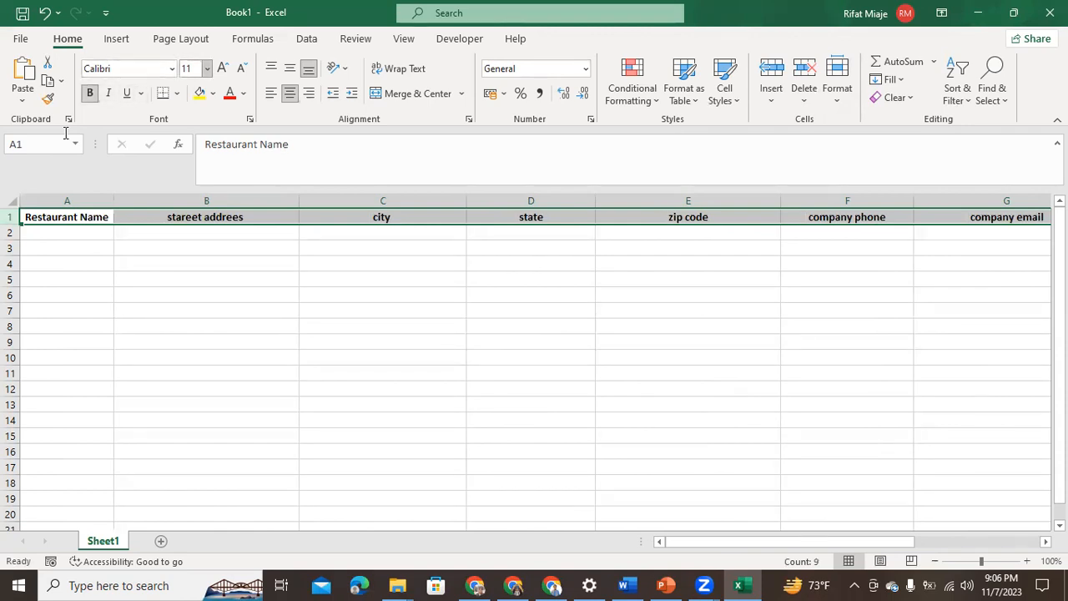
pyautogui.click(207, 69)
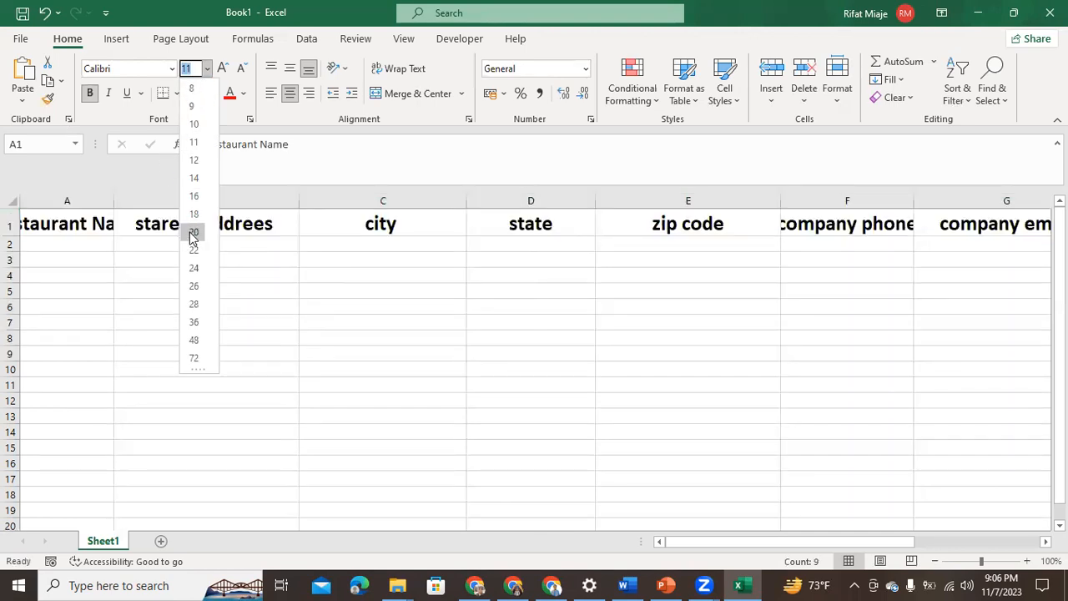
pyautogui.click(193, 233)
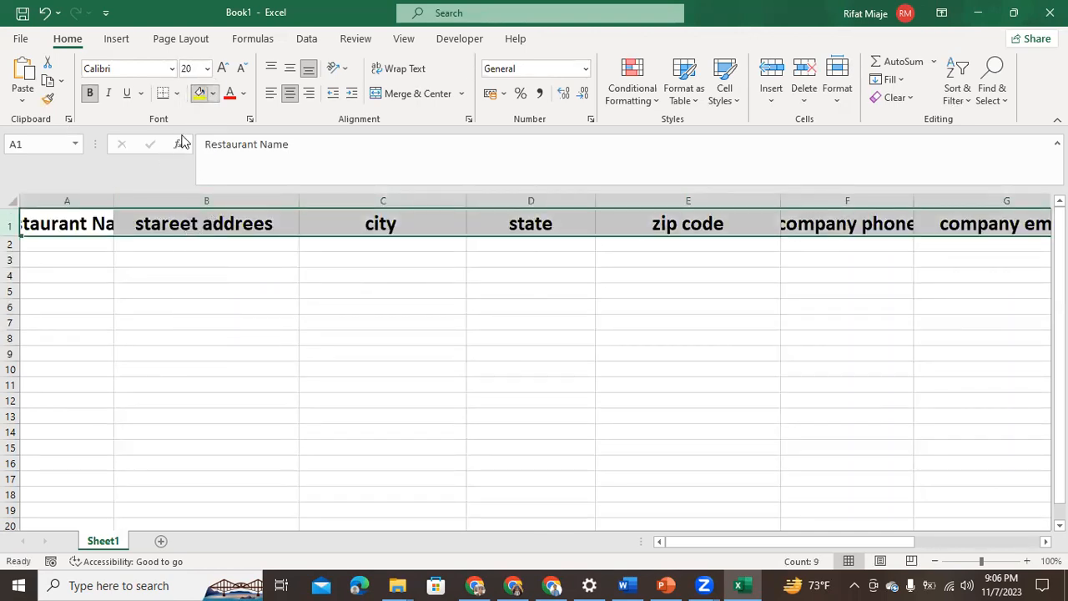
# Fill header row 1 with standard blue and set its font color to yellow
pyautogui.click(214, 93)
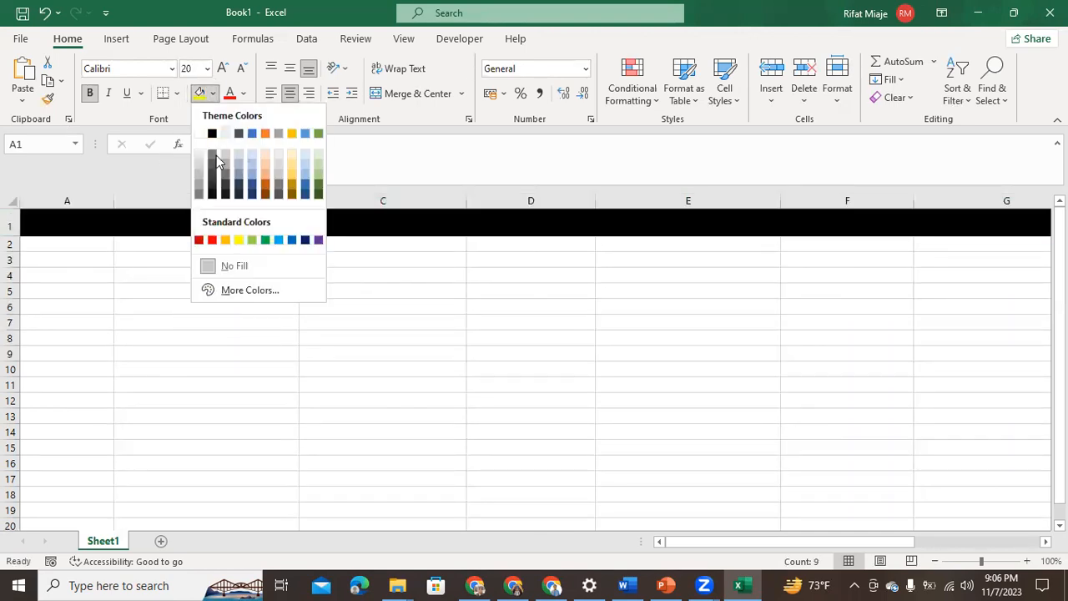
pyautogui.click(291, 240)
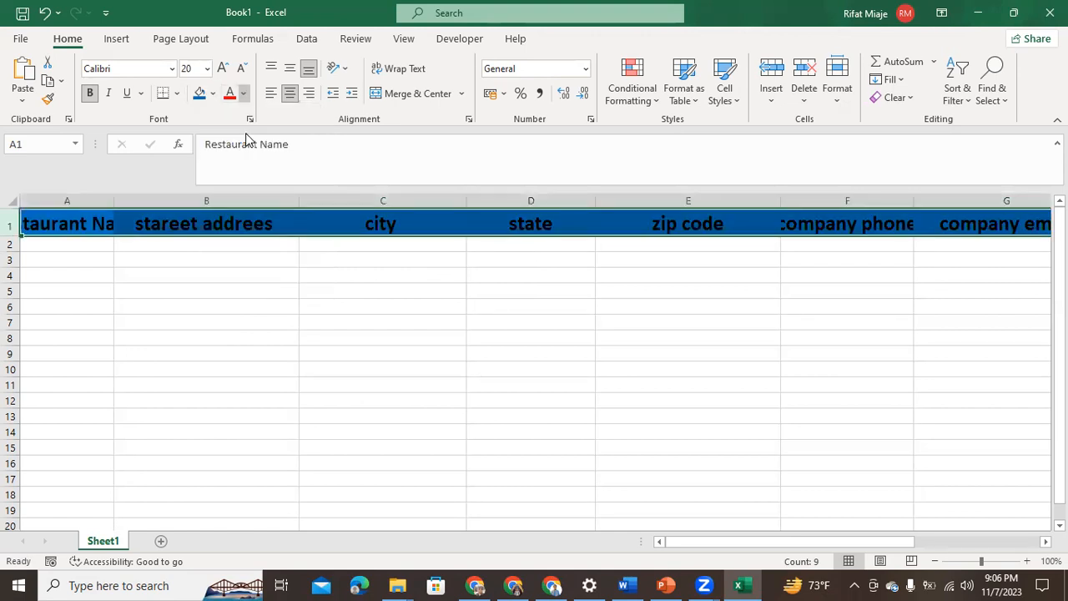
pyautogui.click(242, 93)
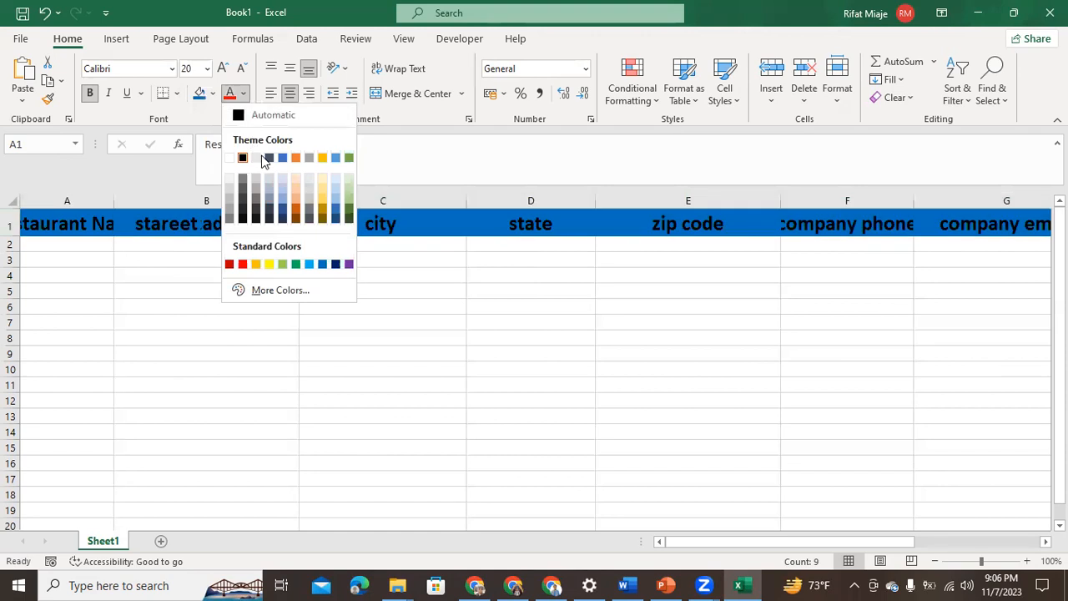
pyautogui.click(274, 265)
pyautogui.click(251, 316)
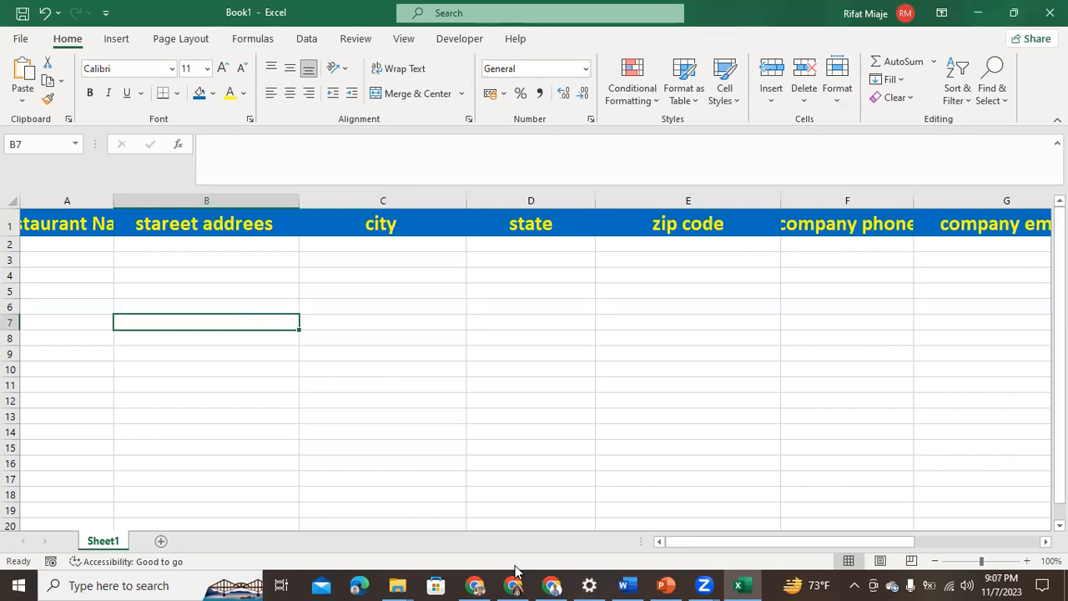
# Switch to the Chrome window showing the Zendesk sign-in page and search Google for "yellow pages" in a new tab
pyautogui.moveTo(476, 585)
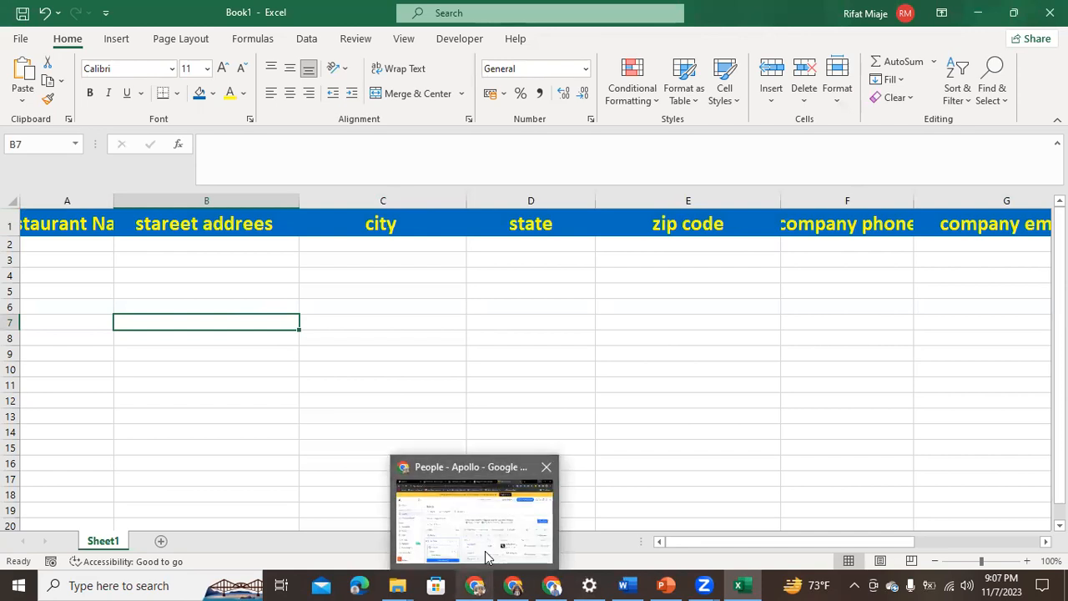
pyautogui.moveTo(551, 585)
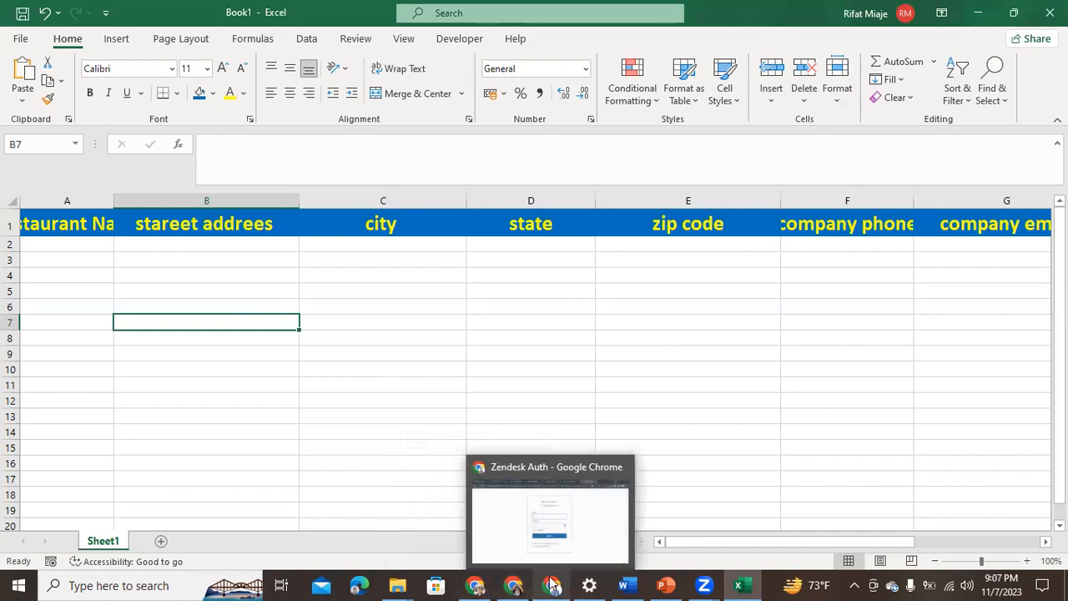
pyautogui.moveTo(513, 585)
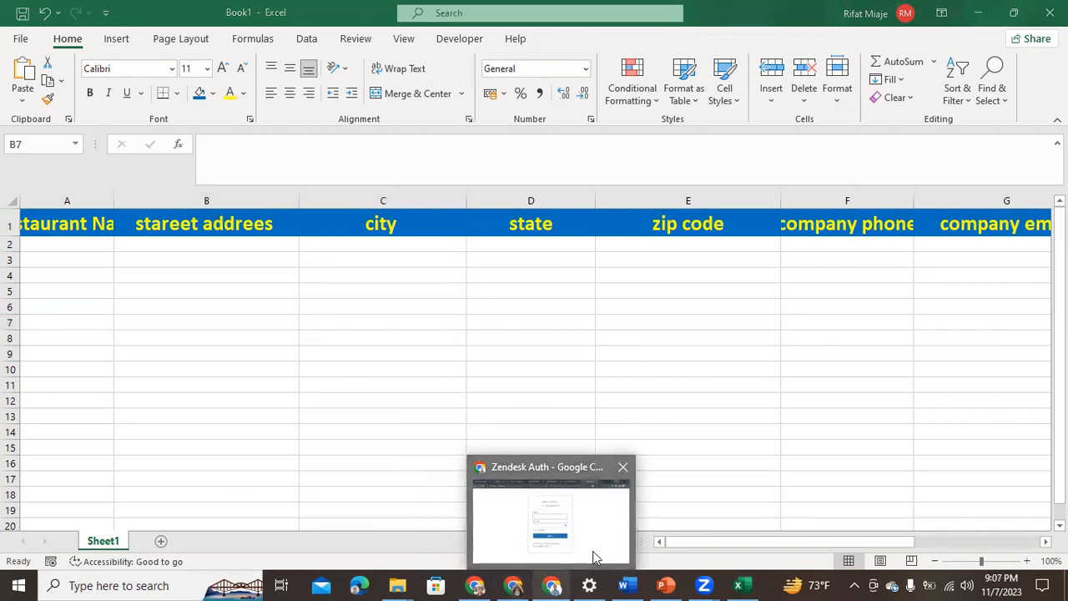
pyautogui.click(595, 557)
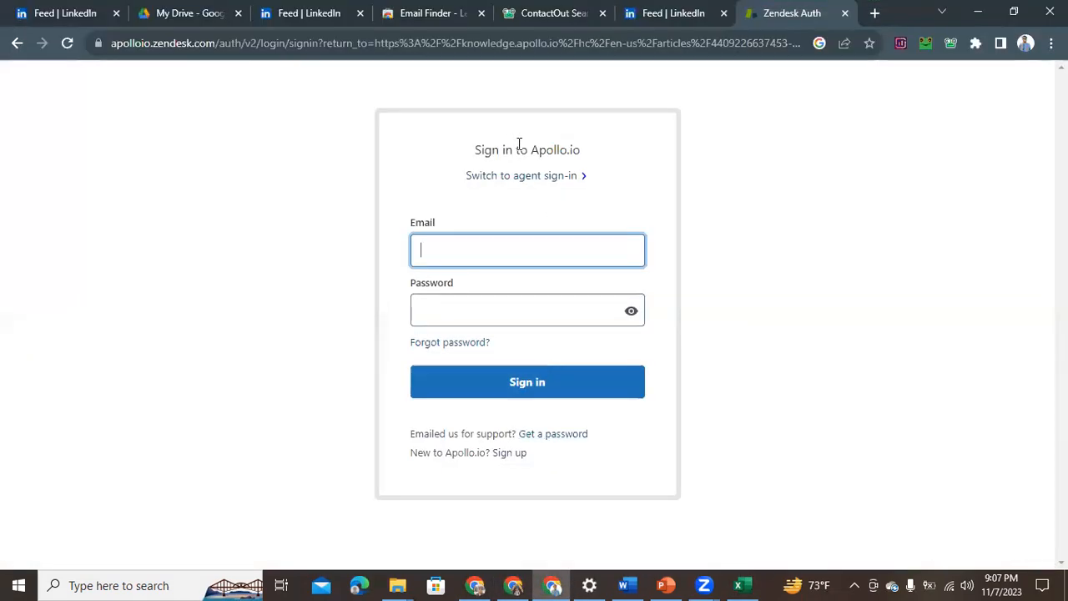
pyautogui.click(875, 13)
pyautogui.click(149, 36)
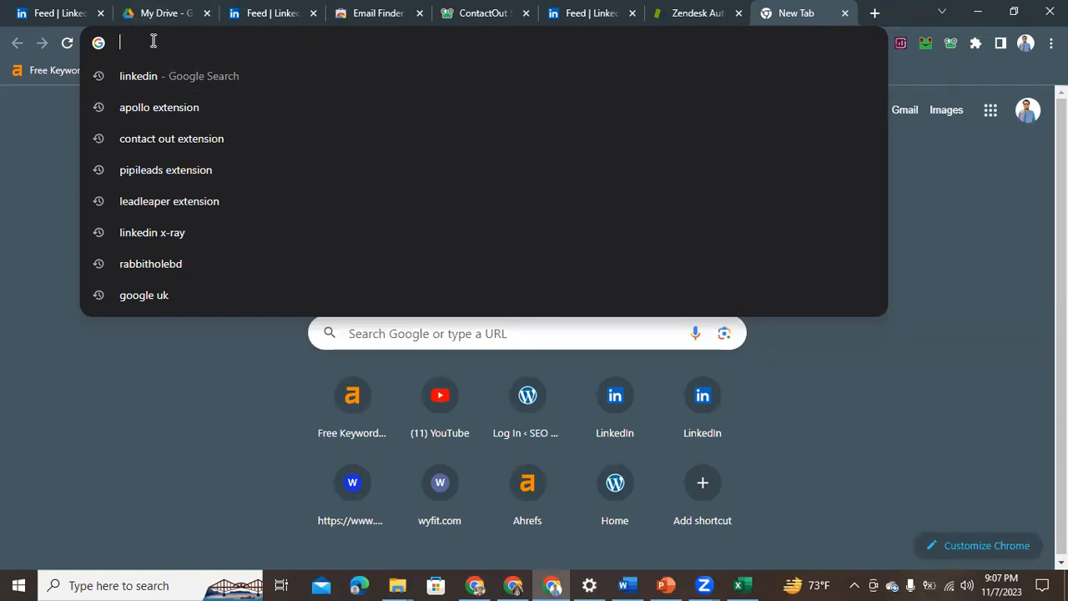
pyautogui.write('ye')
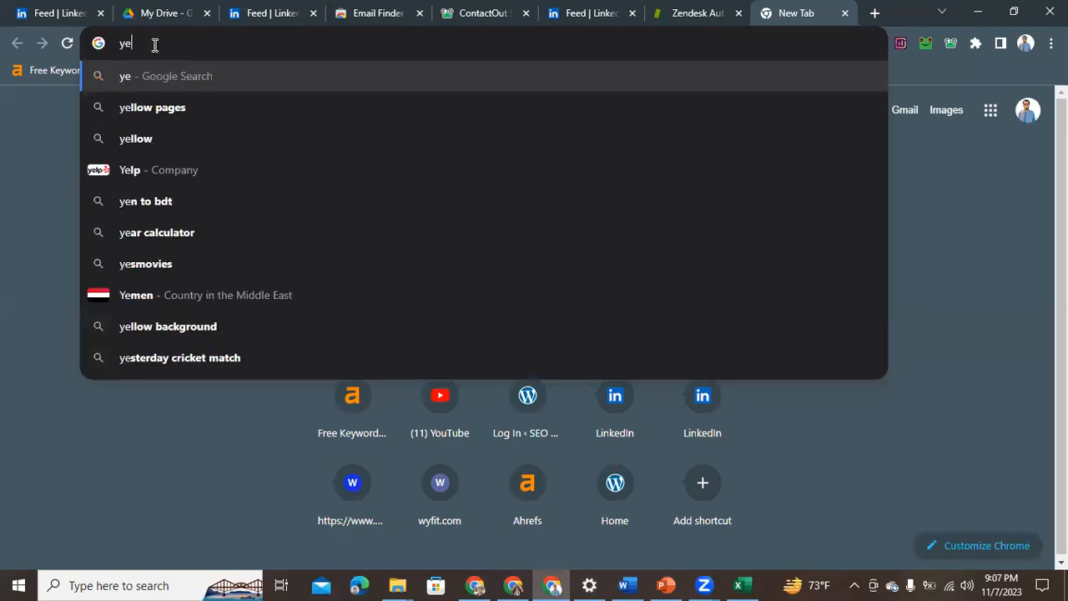
pyautogui.press('Down')
pyautogui.press('Return')
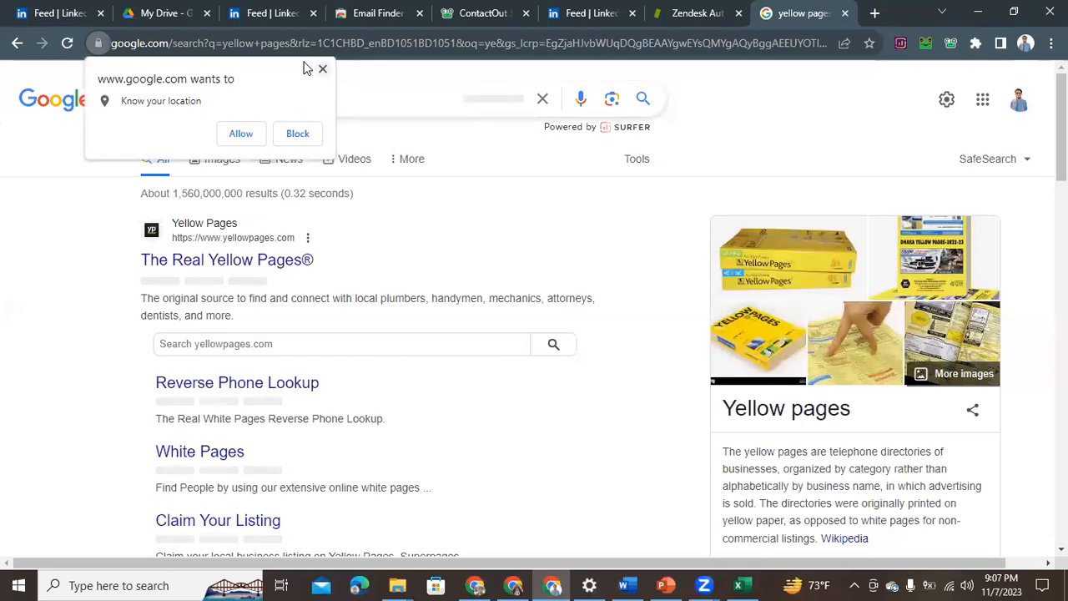
# Dismiss the location request, open The Real Yellow Pages site, and clear the preset location in its business search
pyautogui.click(322, 68)
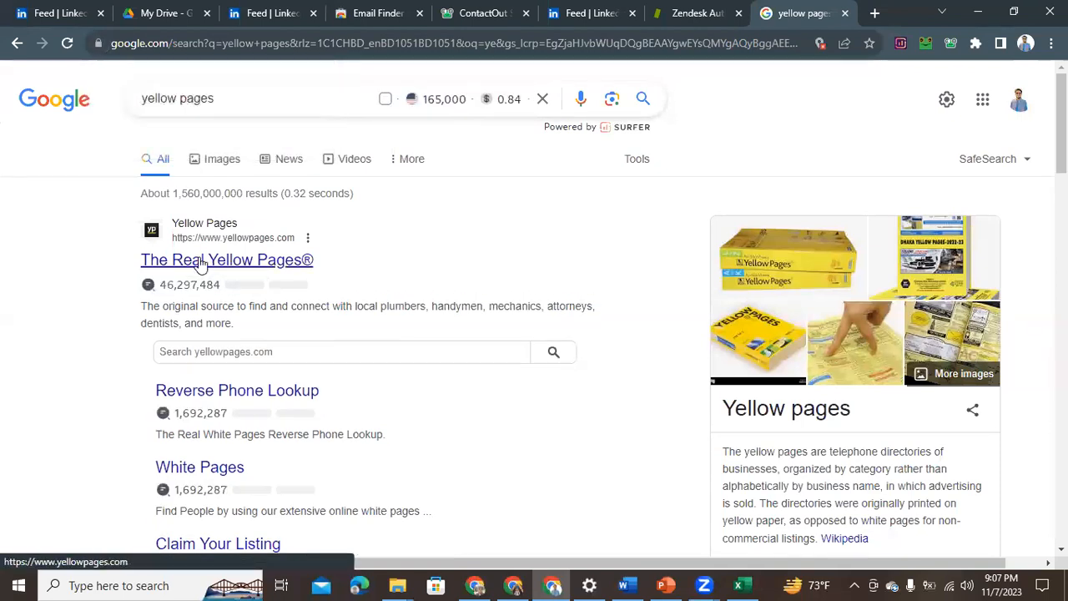
pyautogui.click(201, 262)
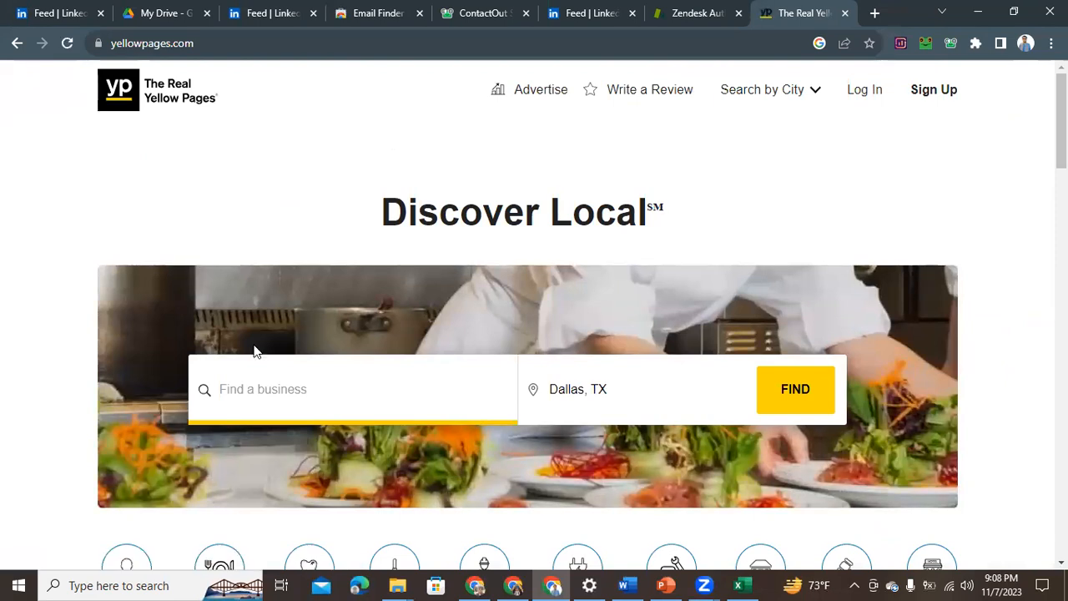
pyautogui.click(632, 389)
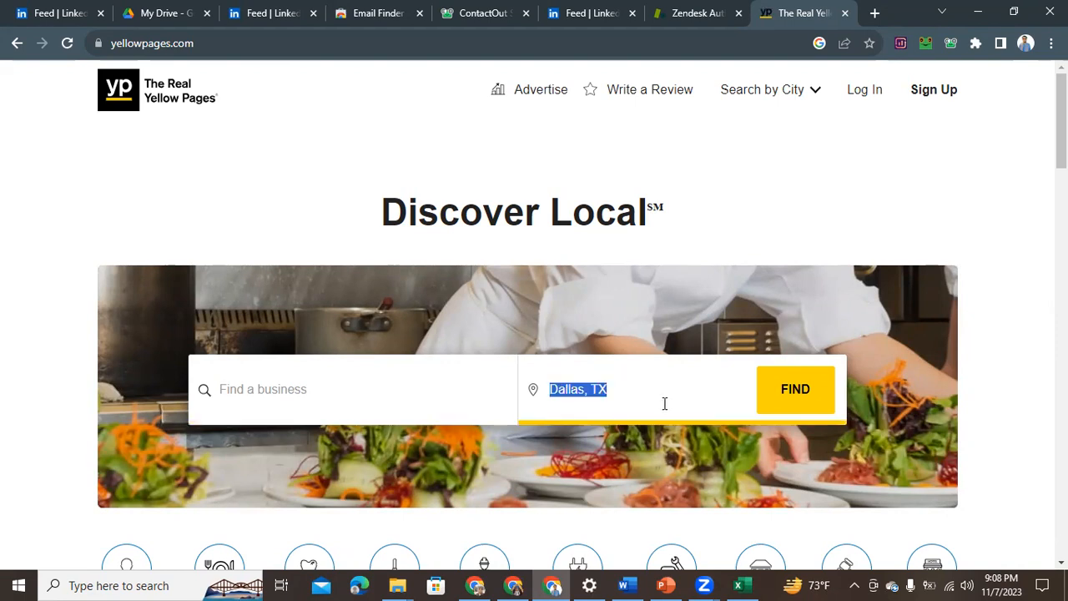
pyautogui.press('BackSpace')
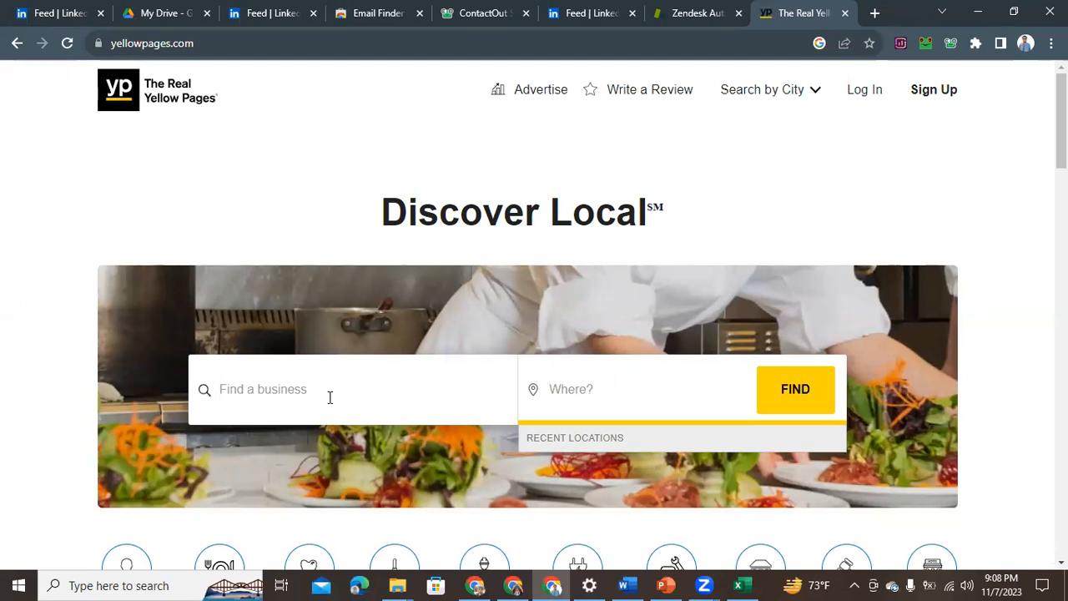
# Enter "restaurant" as the business to find, using the suggested term
pyautogui.click(255, 390)
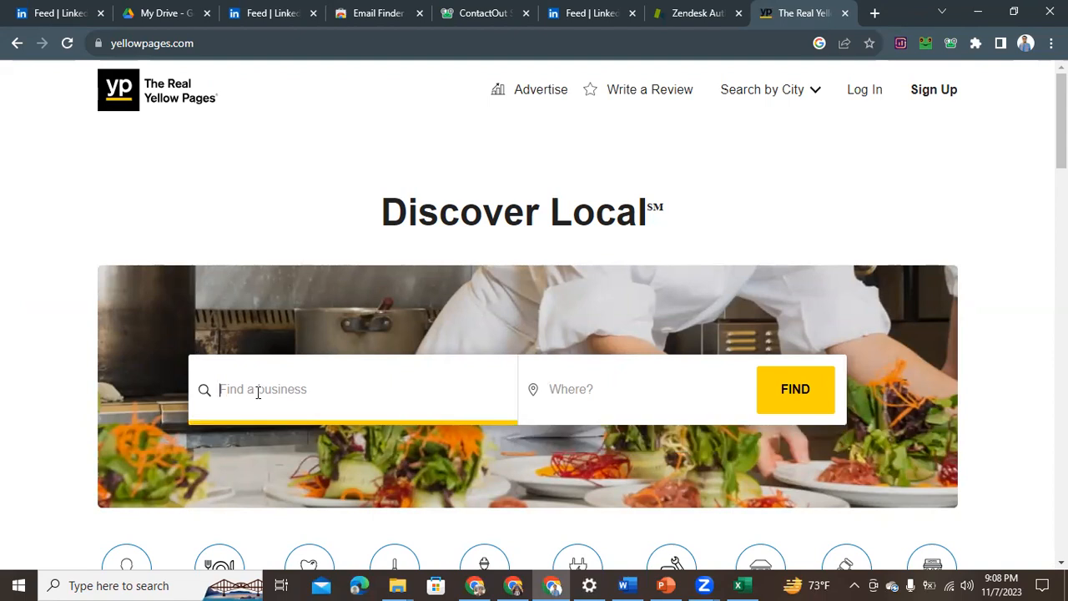
pyautogui.write('Reta')
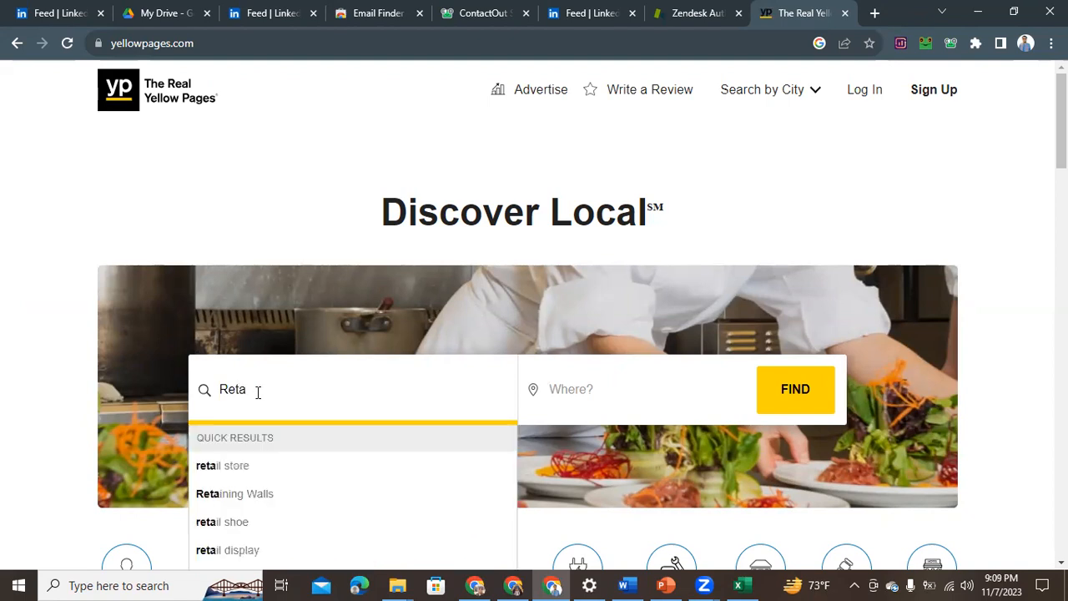
pyautogui.write('s')
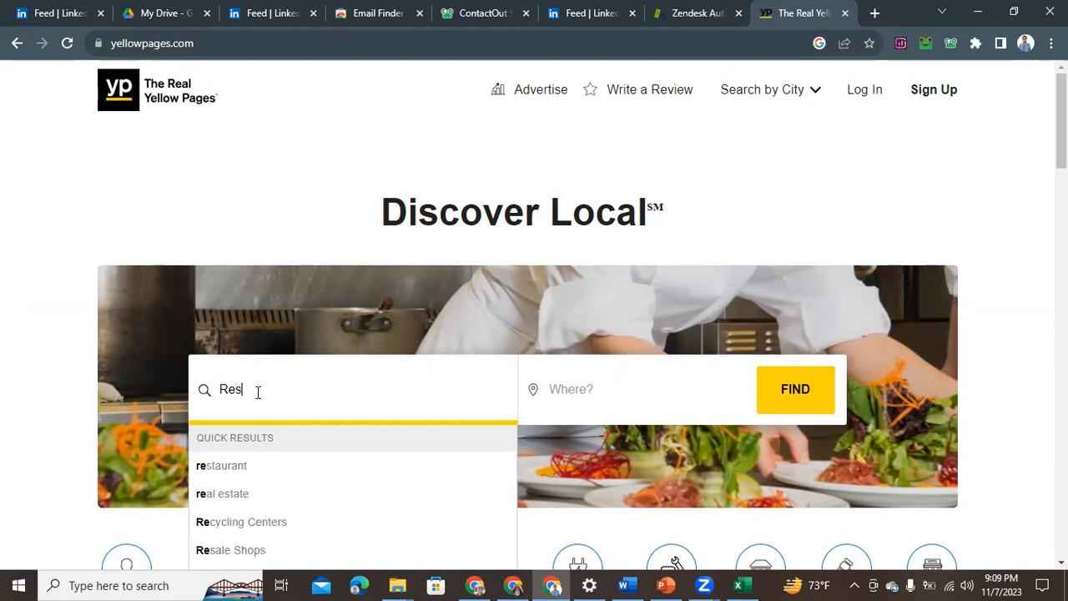
pyautogui.write('atura')
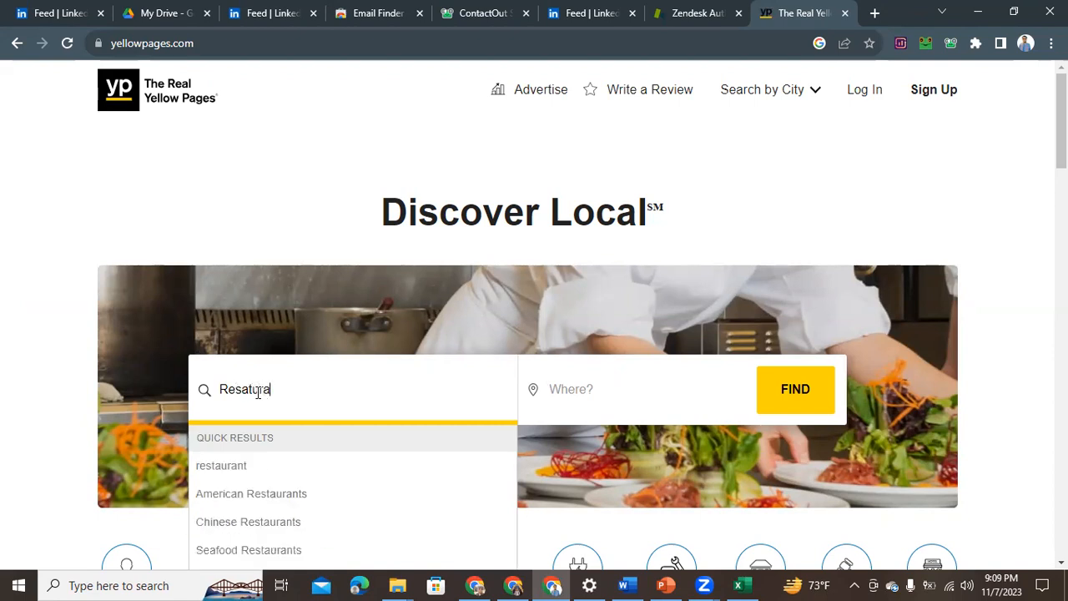
pyautogui.write('nt')
pyautogui.rightClick(253, 394)
pyautogui.click(221, 468)
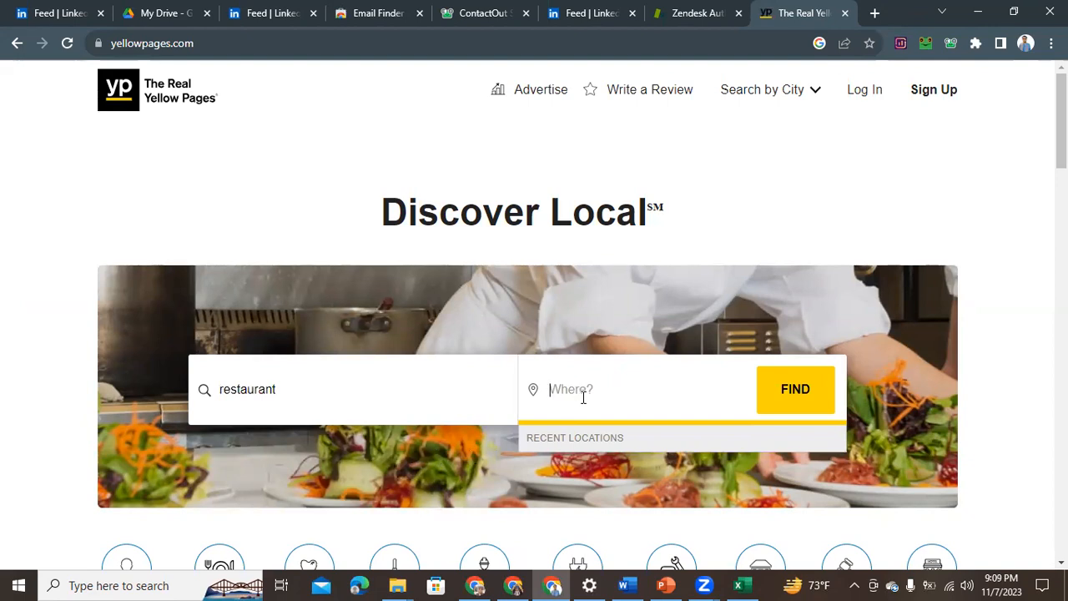
# Set the search location to Atlanta, GA and run the restaurant search
pyautogui.write('n')
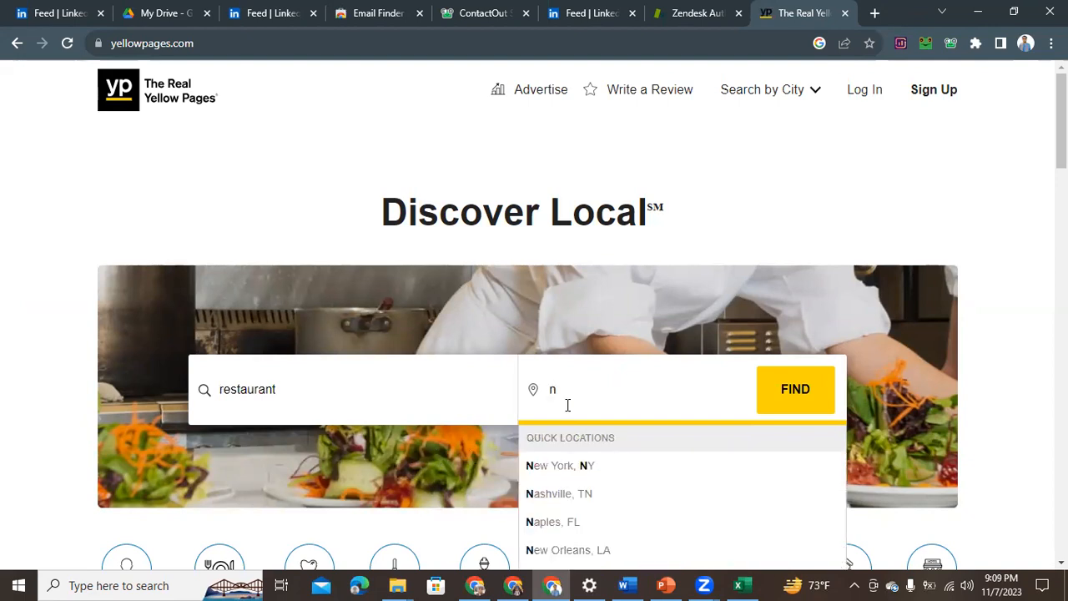
pyautogui.write('we')
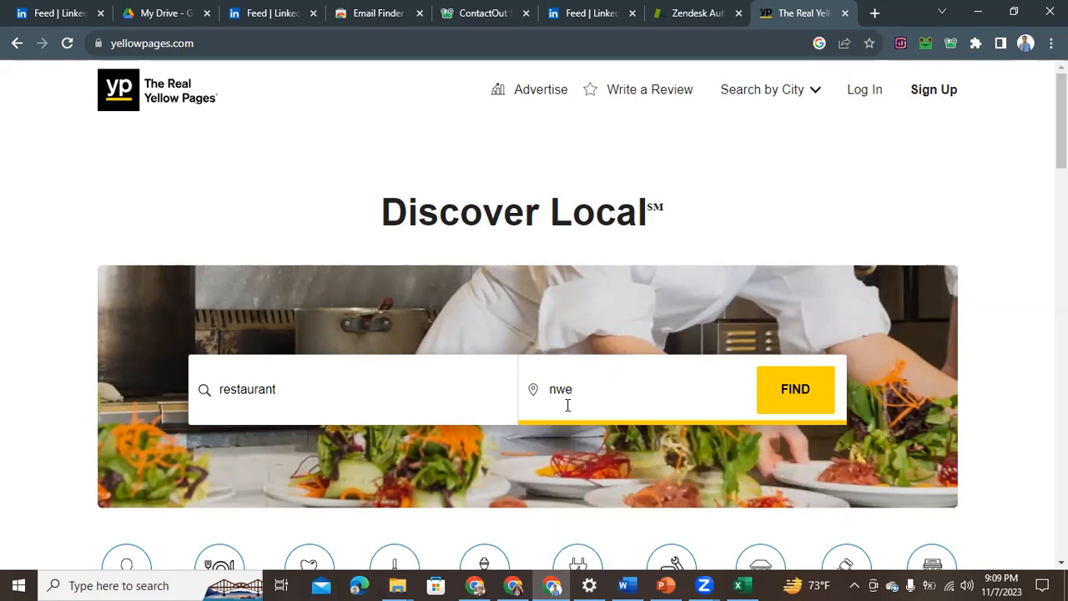
pyautogui.press('BackSpace')
pyautogui.press('BackSpace')
pyautogui.press('BackSpace')
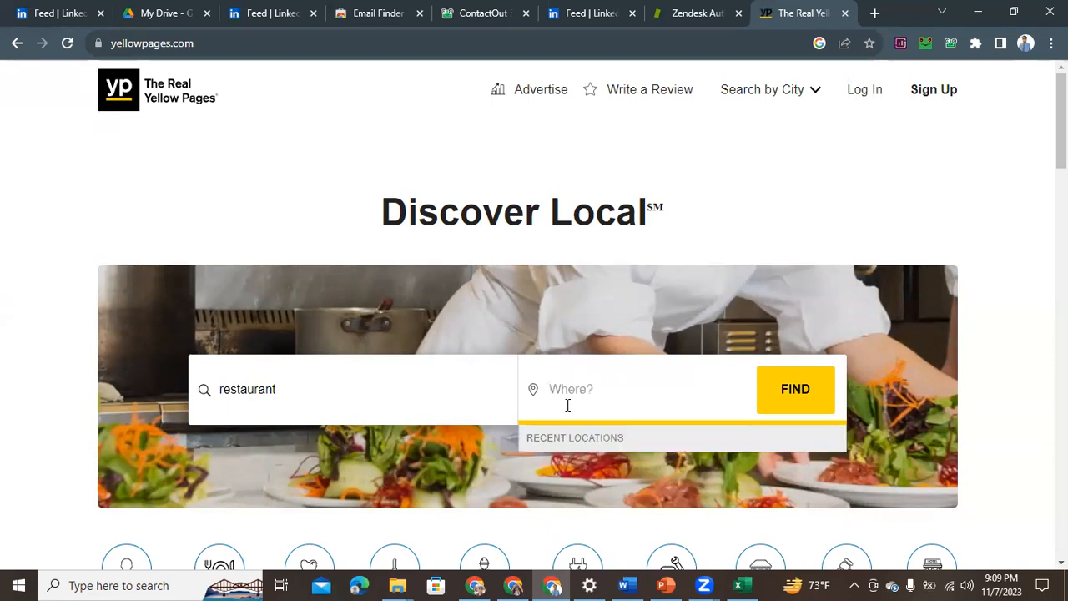
pyautogui.write('at')
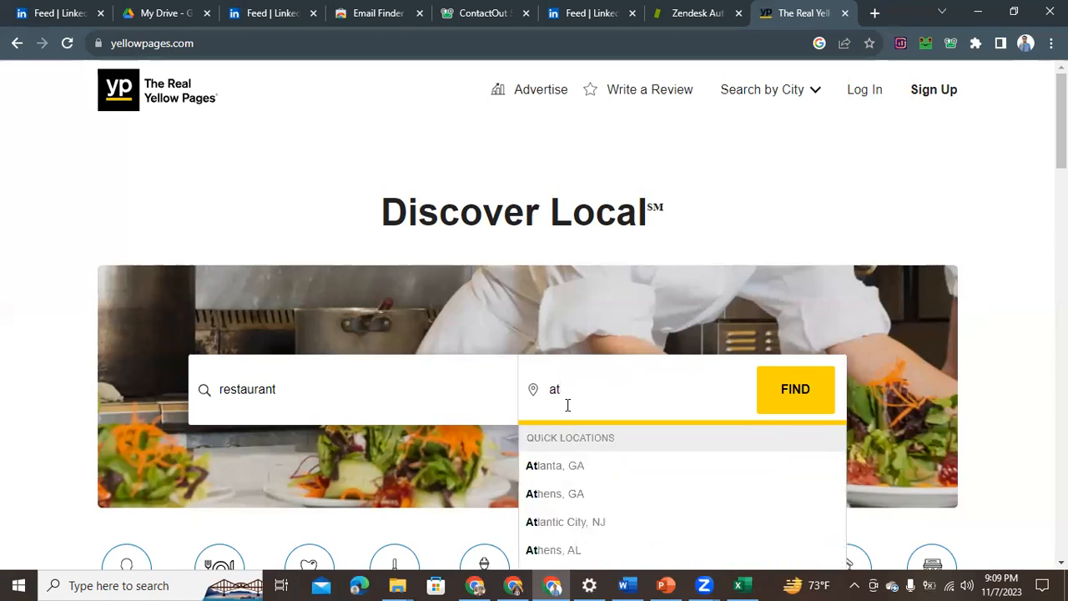
pyautogui.click(561, 470)
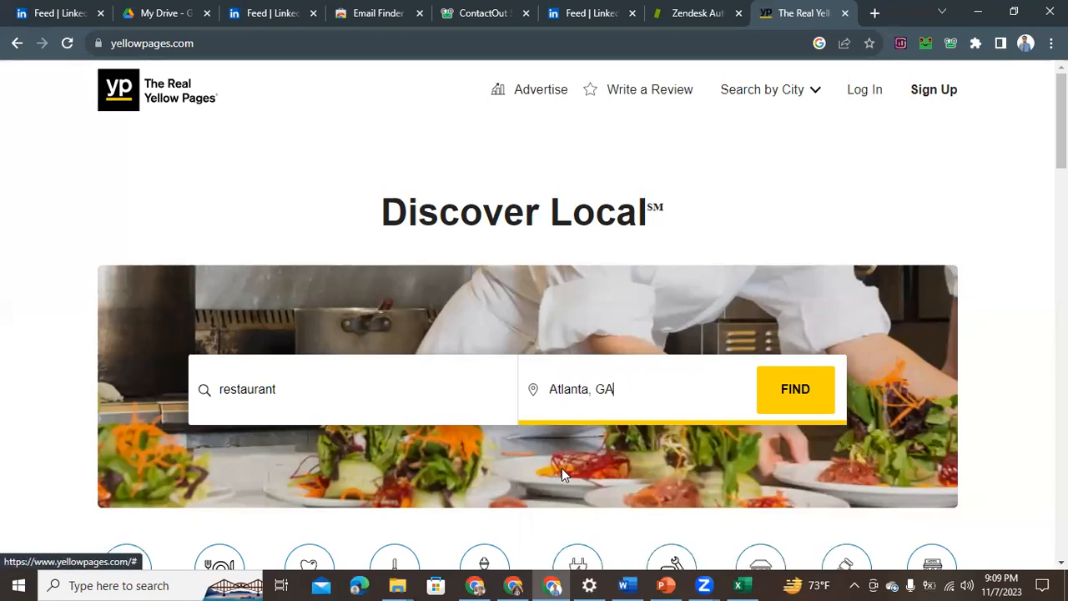
pyautogui.click(560, 422)
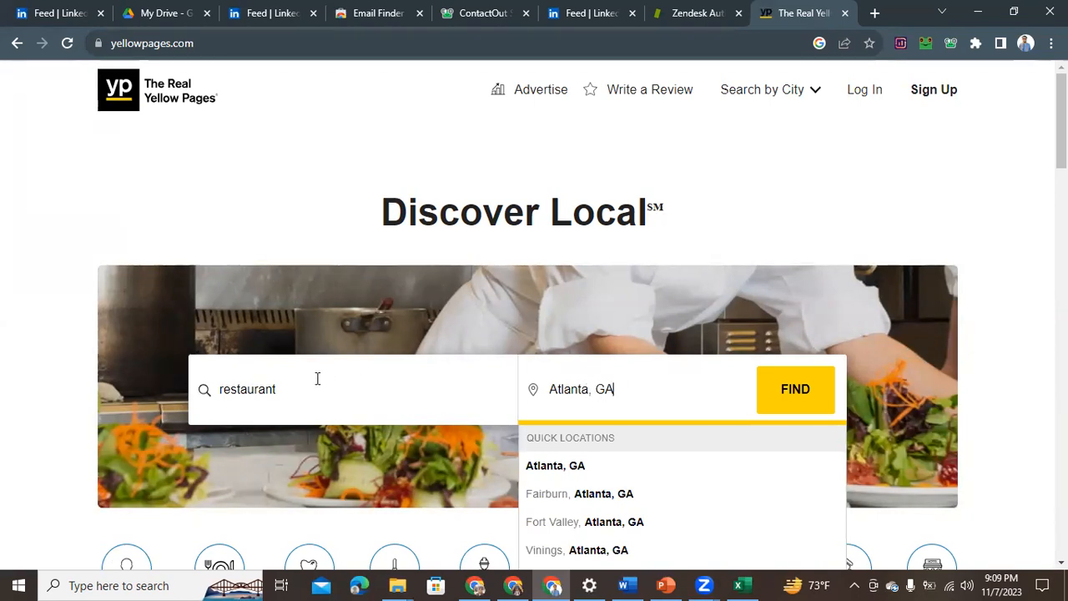
pyautogui.click(803, 407)
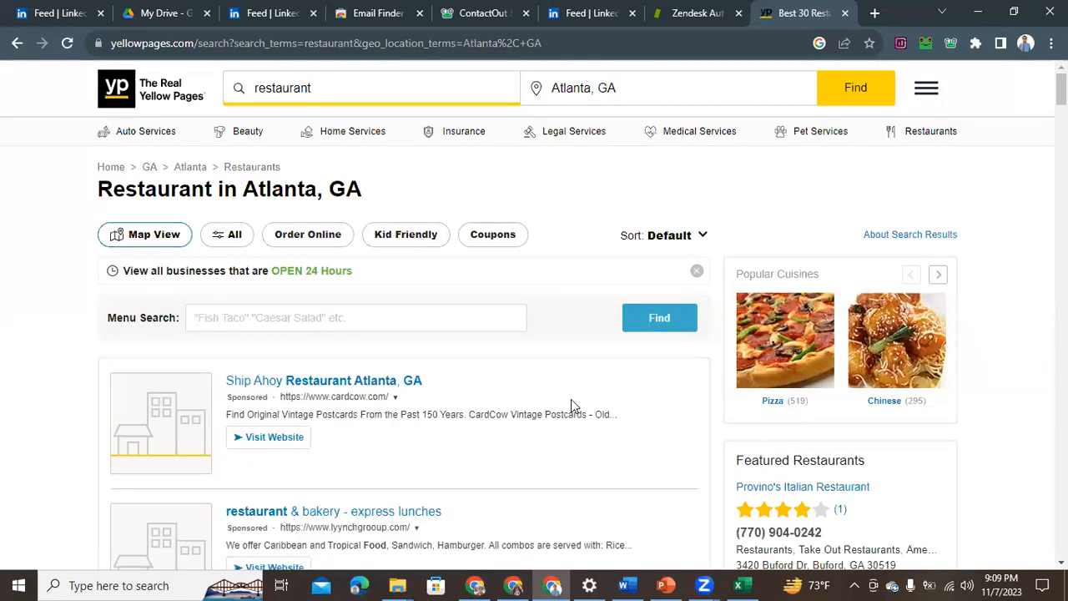
# Look through the Atlanta restaurant listings and check the total result count at the end of the page
pyautogui.scroll(-10, 571, 404)
pyautogui.scroll(-10, 573, 423)
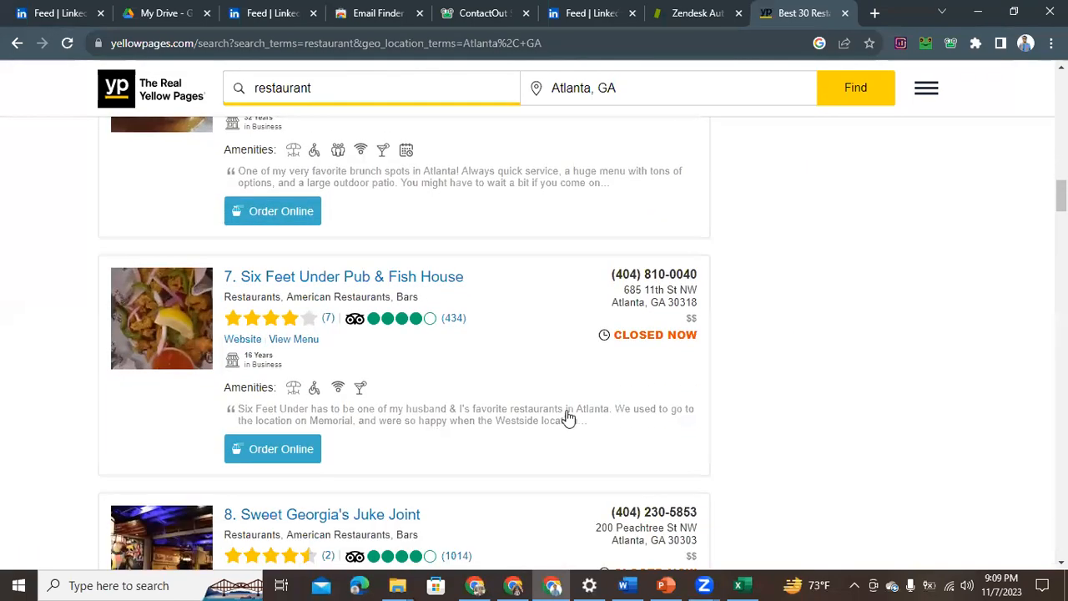
pyautogui.scroll(-12, 542, 375)
pyautogui.scroll(-12, 541, 384)
pyautogui.scroll(-15, 551, 424)
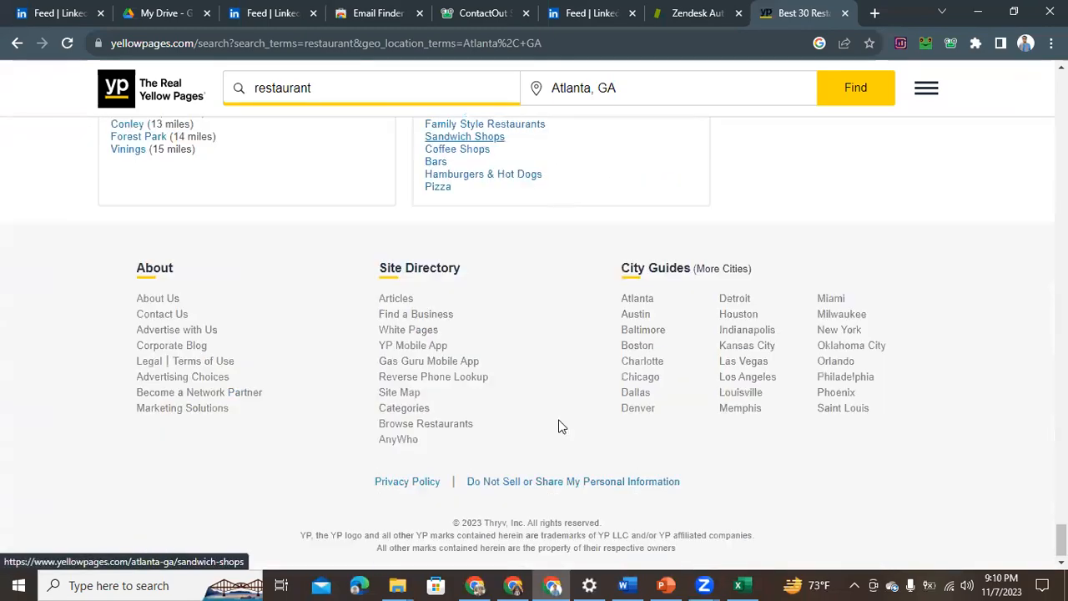
pyautogui.scroll(4, 560, 426)
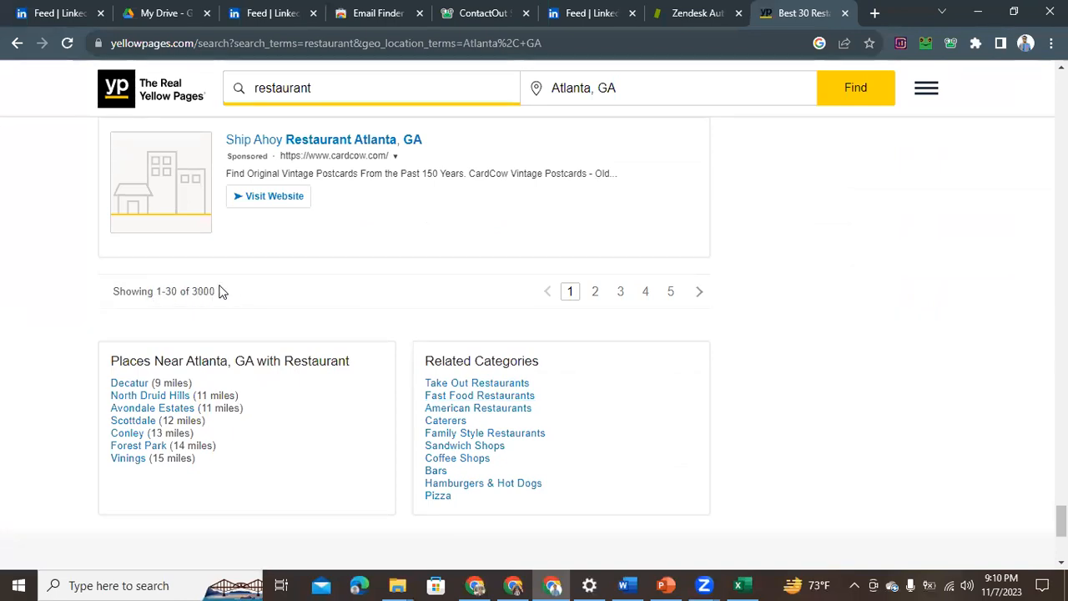
pyautogui.moveTo(217, 290); pyautogui.dragTo(200, 294)
pyautogui.click(204, 311)
pyautogui.scroll(20, 207, 316)
pyautogui.scroll(15, 249, 143)
pyautogui.scroll(15, 282, 219)
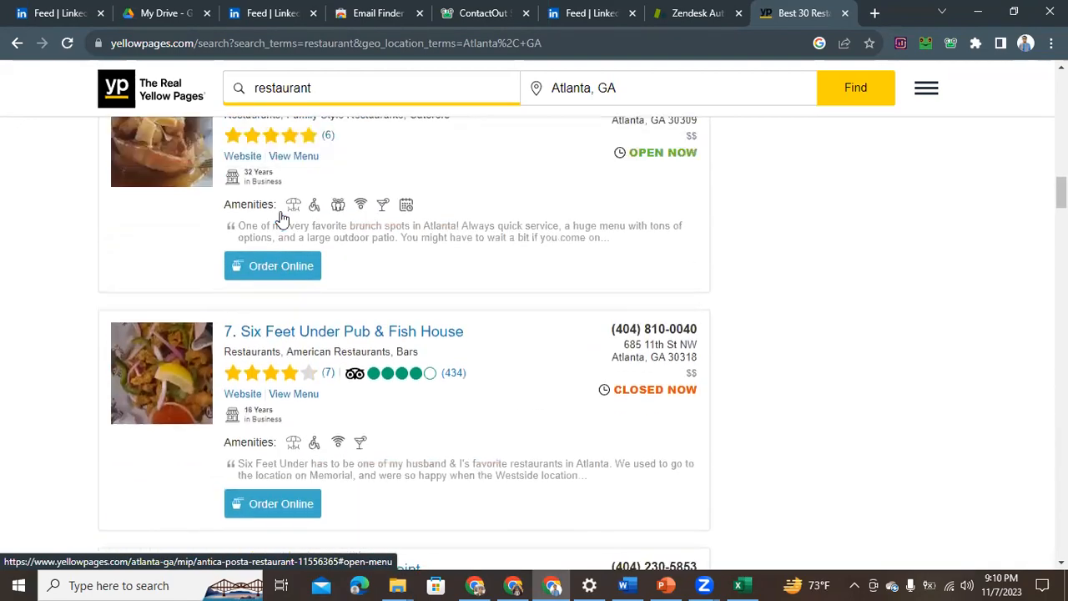
pyautogui.scroll(15, 282, 218)
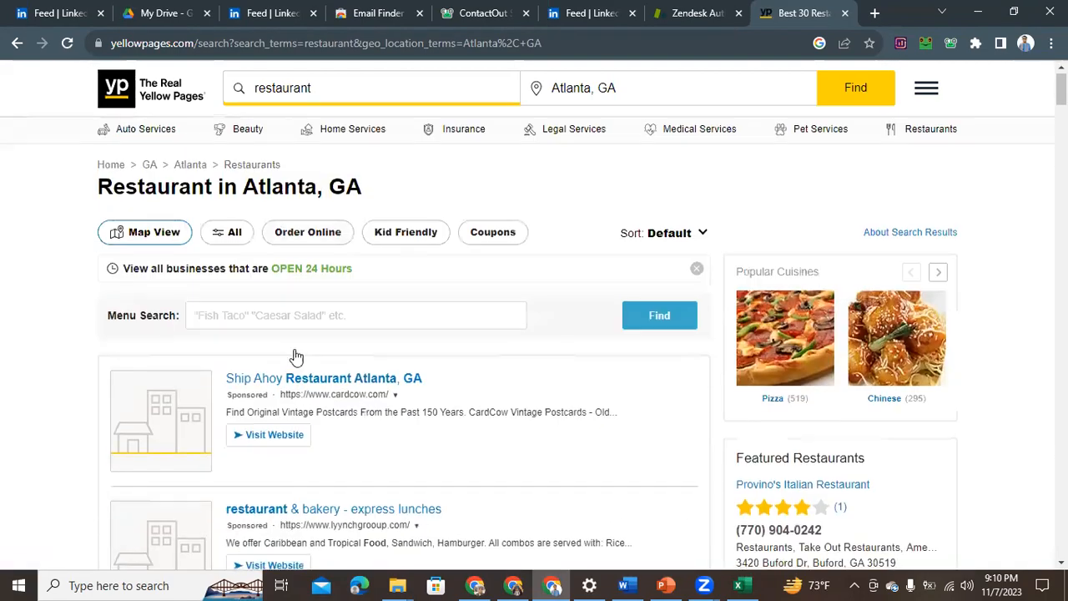
# Look through the sponsored entries and the first numbered restaurant listings in the Atlanta results
pyautogui.scroll(-4, 296, 357)
pyautogui.scroll(2, 244, 253)
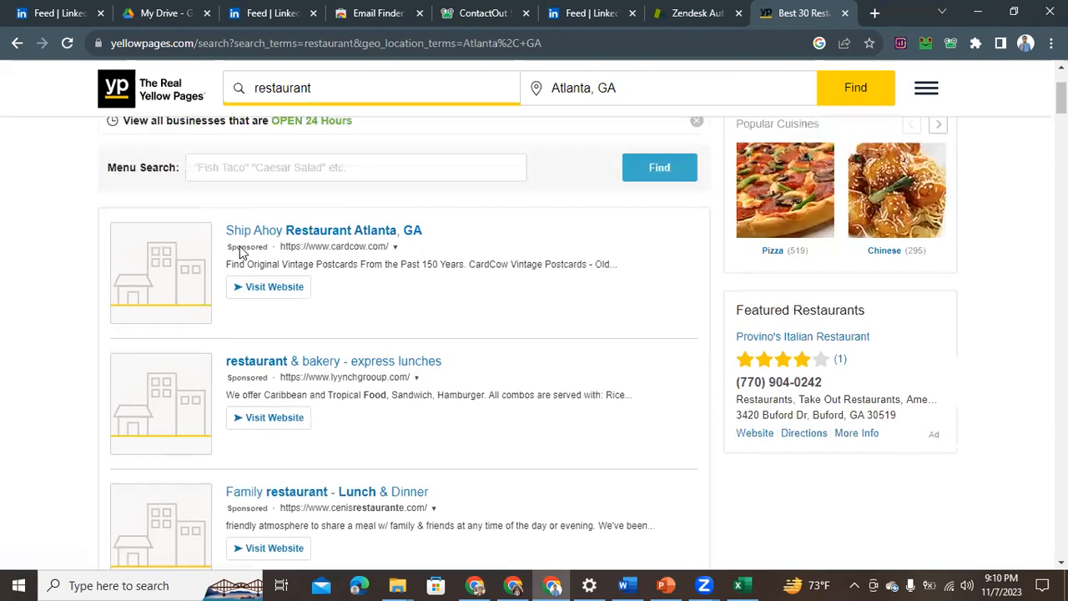
pyautogui.scroll(1, 240, 252)
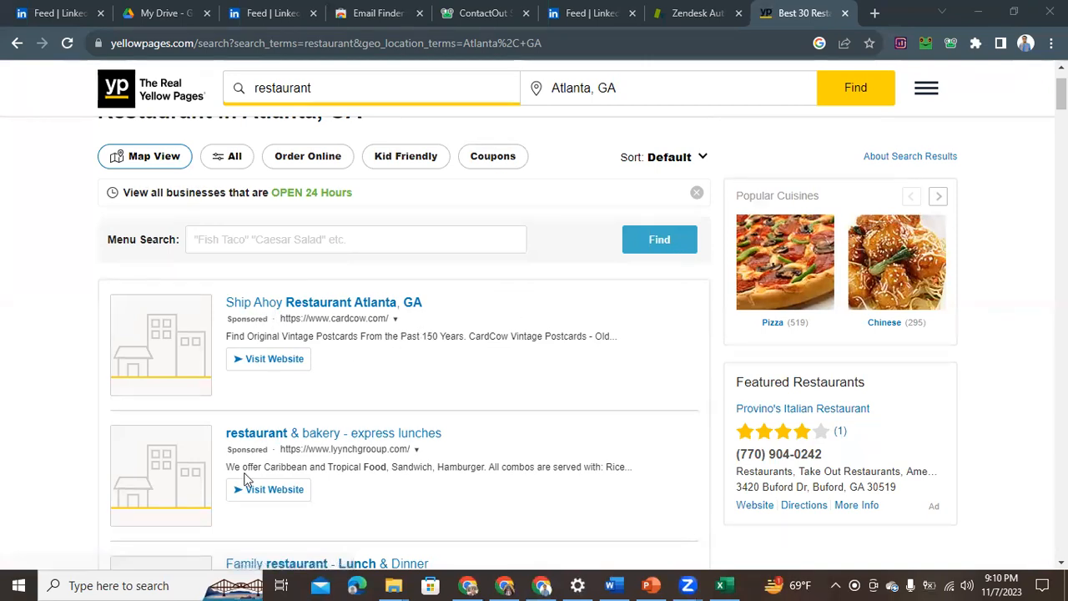
pyautogui.scroll(-2, 245, 468)
pyautogui.scroll(1, 235, 308)
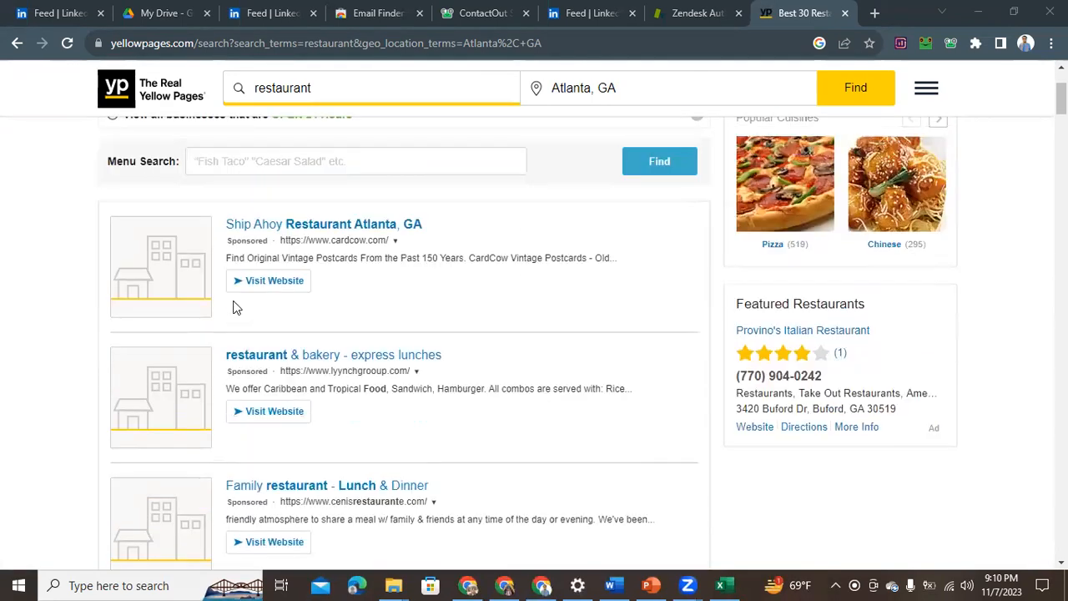
pyautogui.scroll(-2, 276, 438)
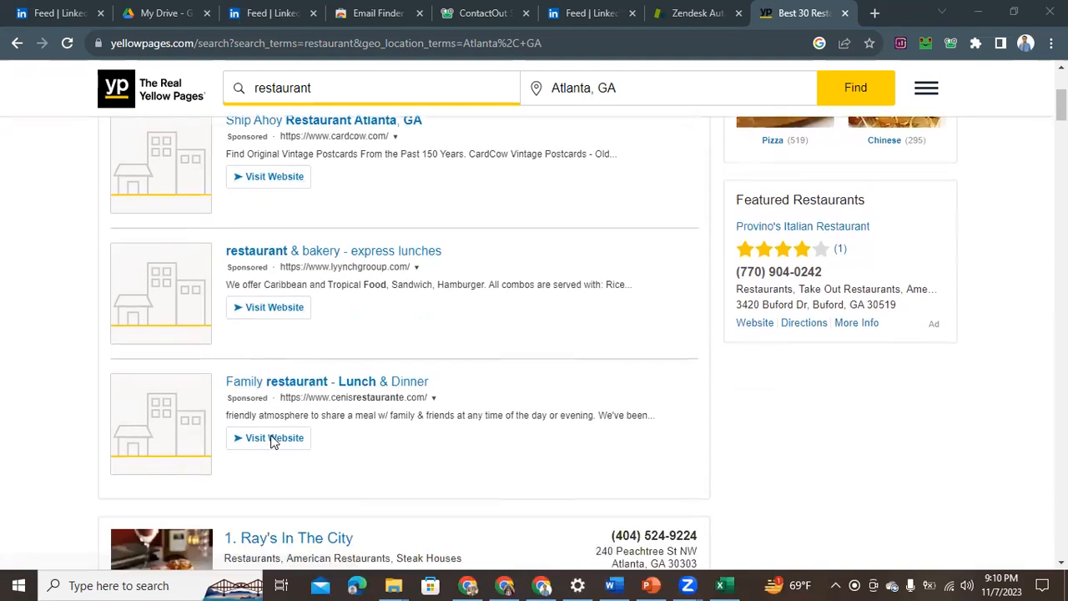
pyautogui.scroll(-2, 274, 432)
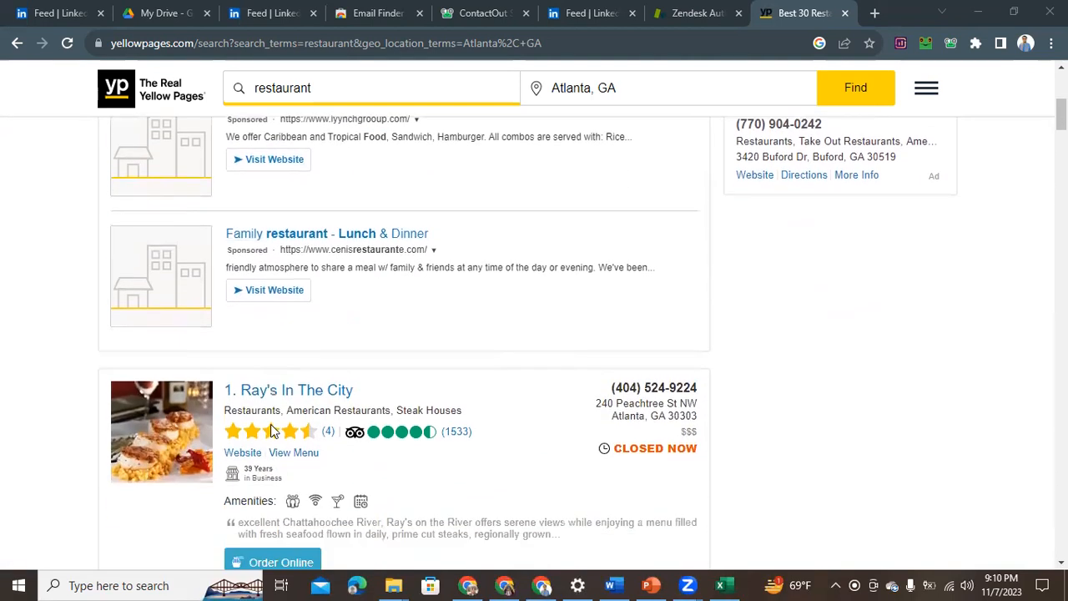
pyautogui.scroll(-9, 267, 367)
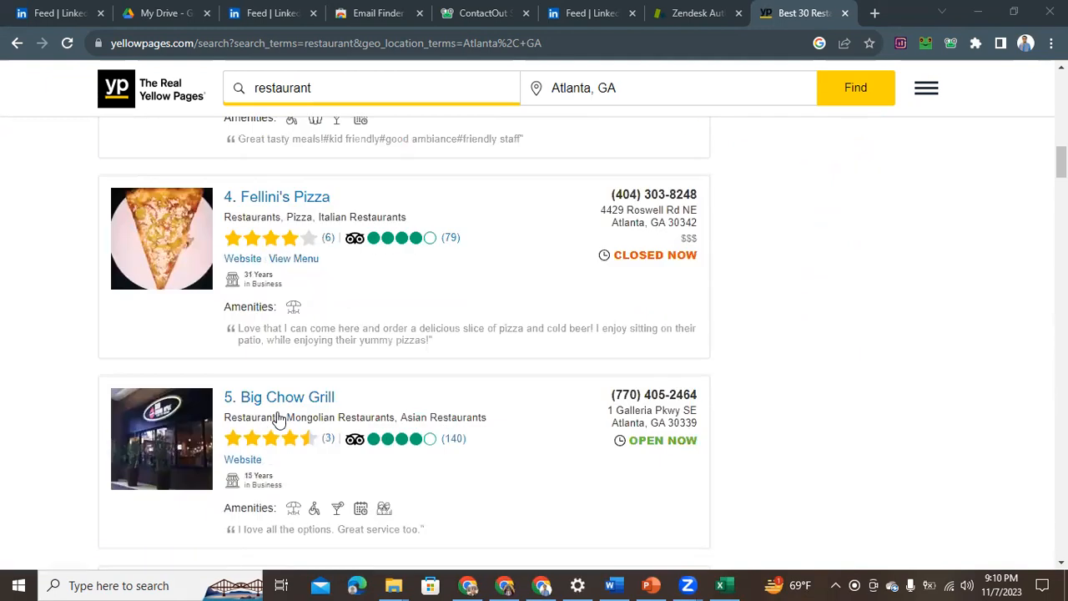
pyautogui.scroll(6, 280, 417)
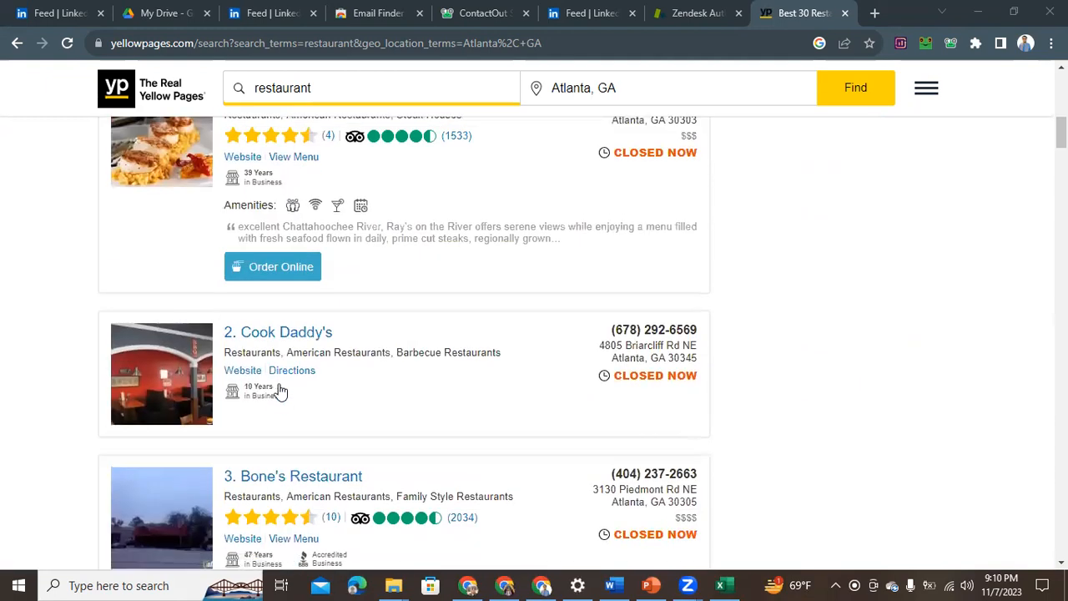
pyautogui.scroll(2, 280, 393)
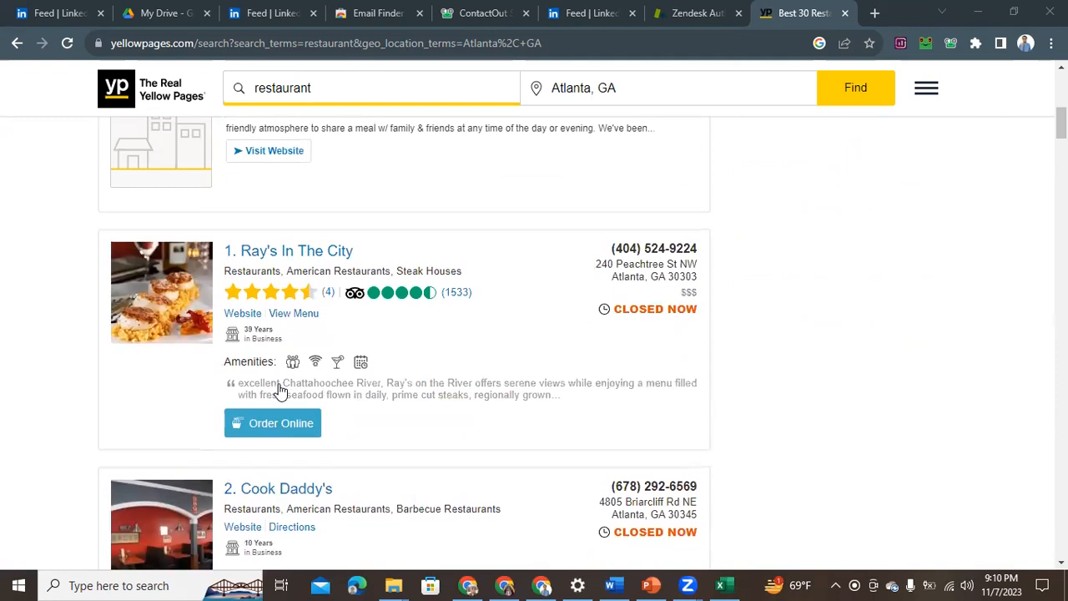
# Open the Ray's In The City listing in a new browser tab and switch to it
pyautogui.rightClick(288, 252)
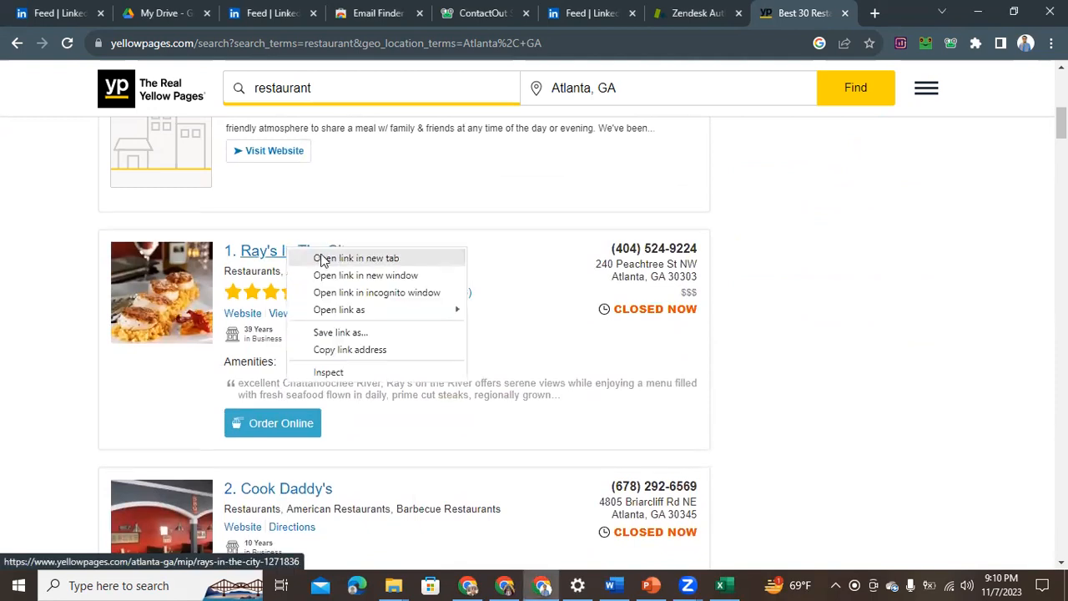
pyautogui.click(323, 259)
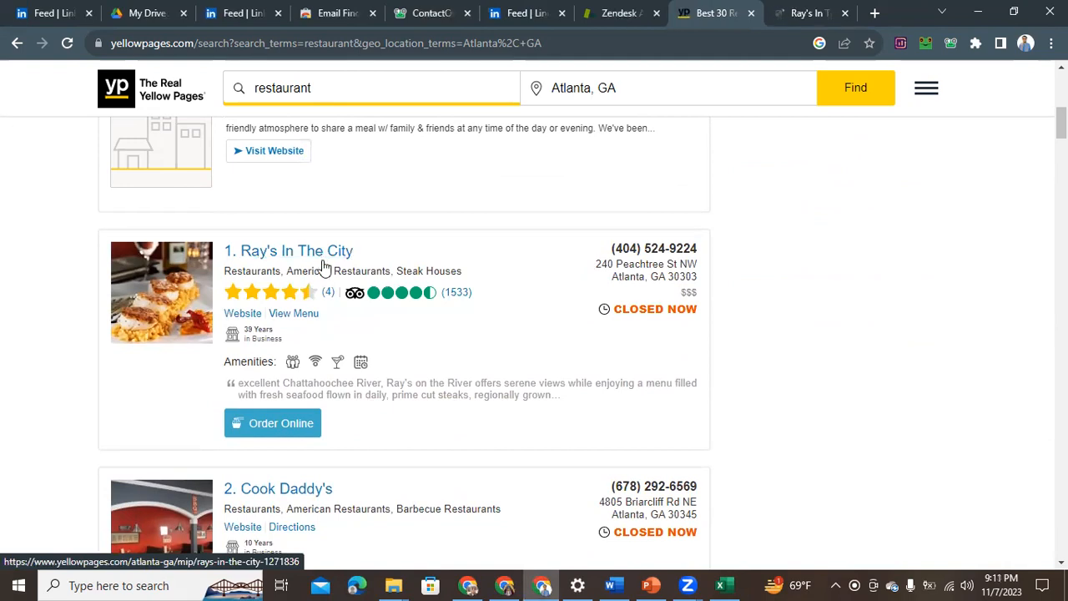
pyautogui.click(793, 12)
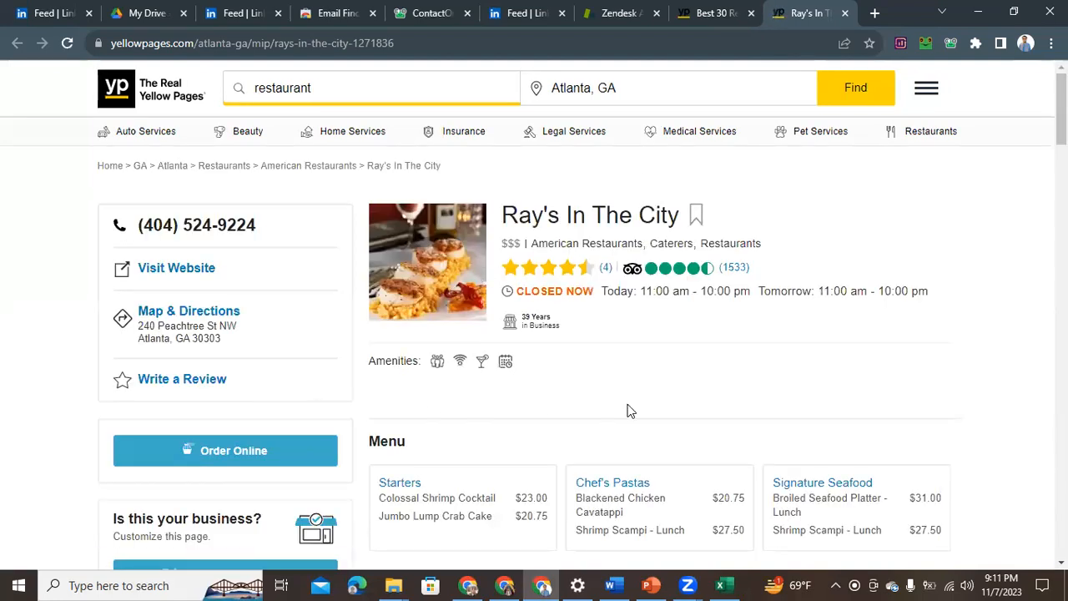
# Examine the Ray's In The City page for its contact details, website and additional business information
pyautogui.scroll(-1, 630, 411)
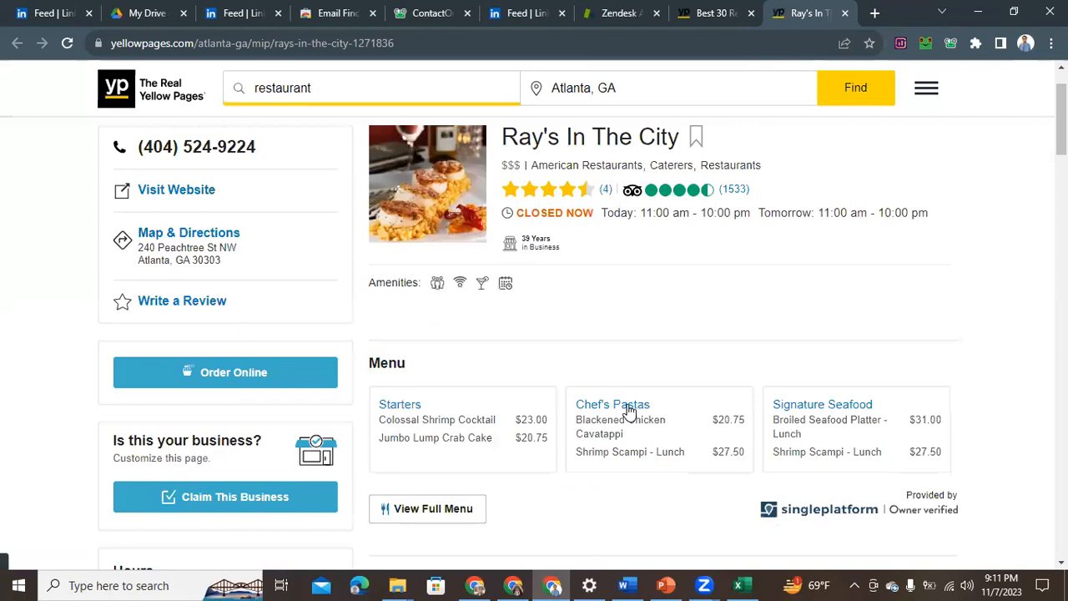
pyautogui.scroll(-1, 622, 415)
pyautogui.scroll(-1, 621, 412)
pyautogui.scroll(-5, 621, 413)
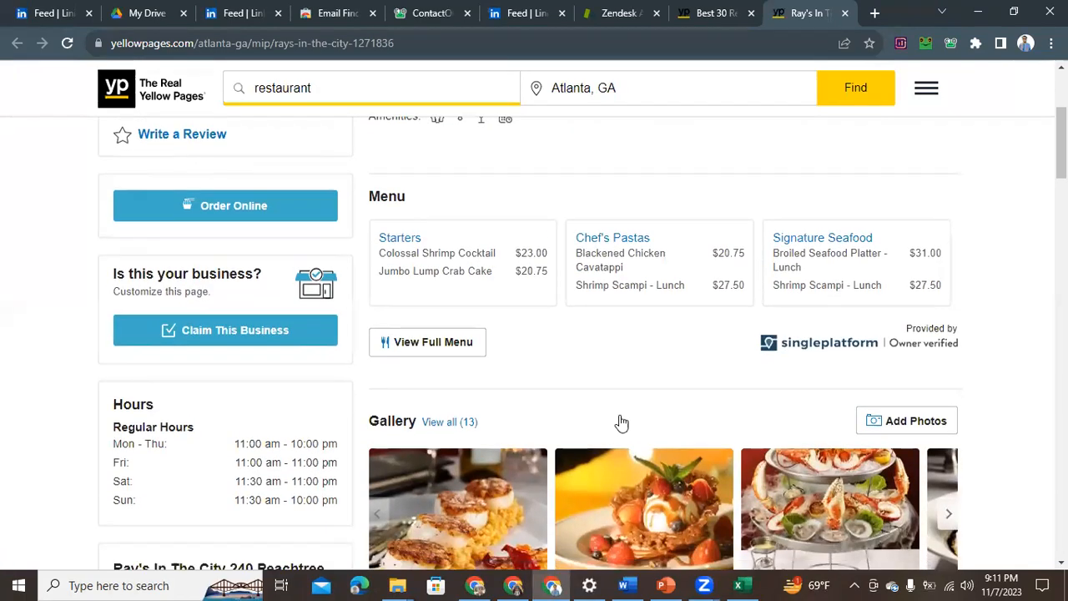
pyautogui.scroll(7, 618, 424)
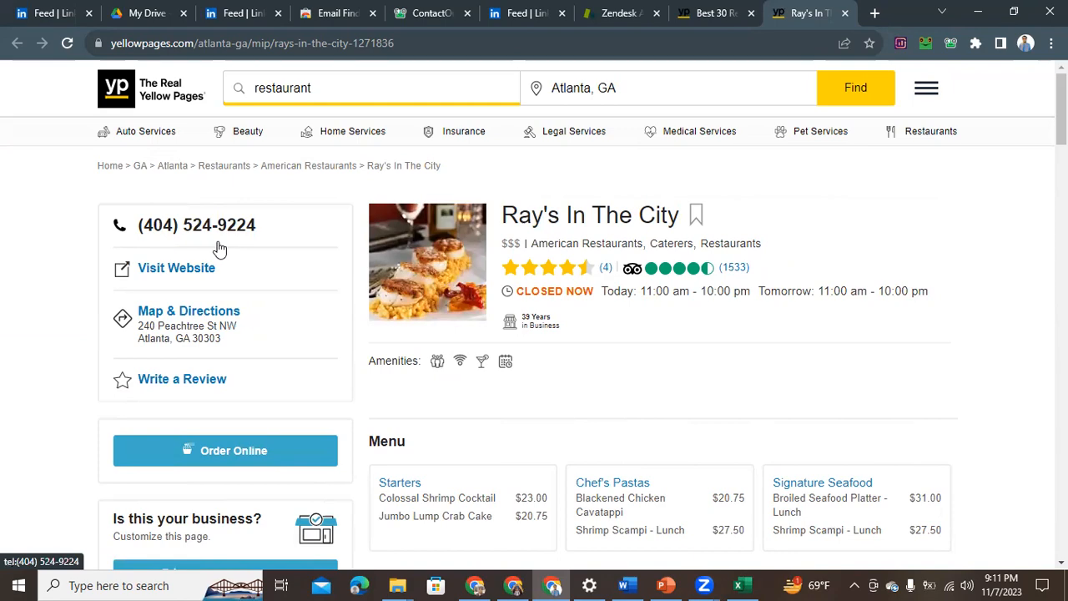
pyautogui.scroll(-3, 249, 271)
pyautogui.scroll(-15, 542, 380)
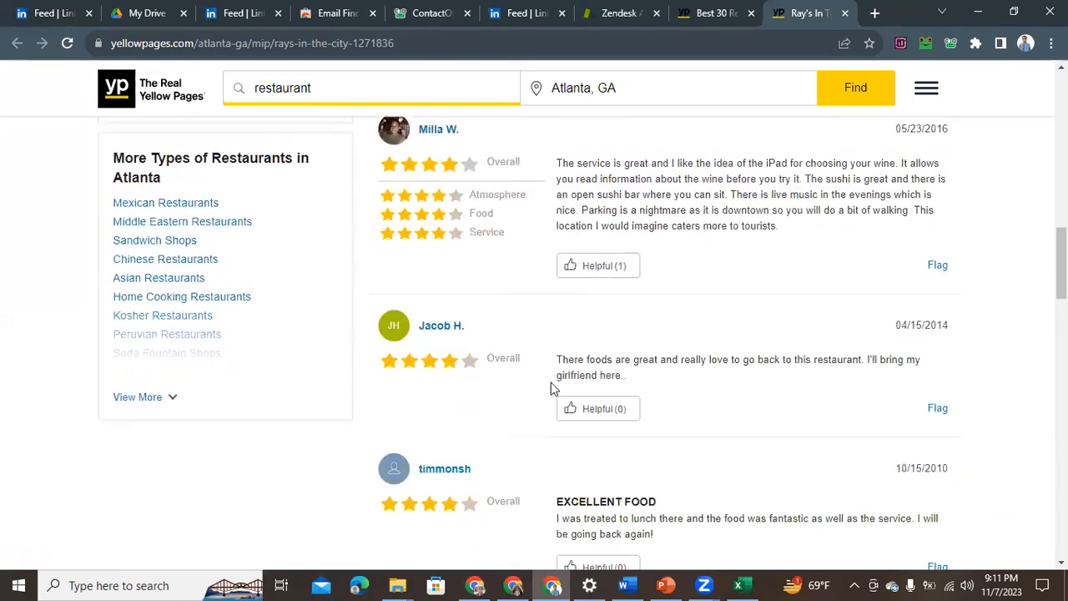
pyautogui.scroll(-2, 557, 392)
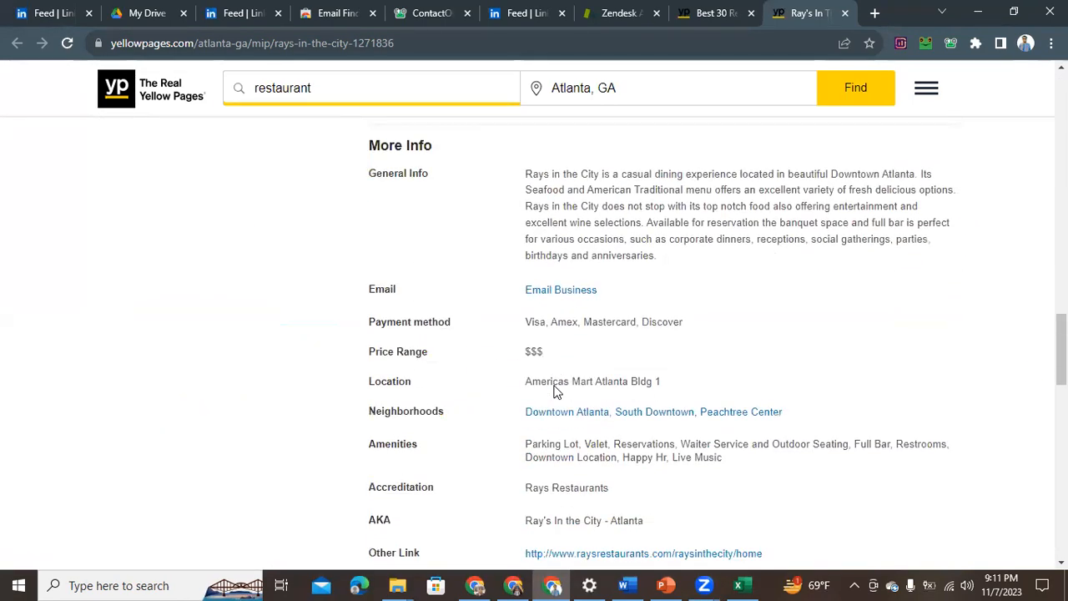
pyautogui.scroll(2, 555, 384)
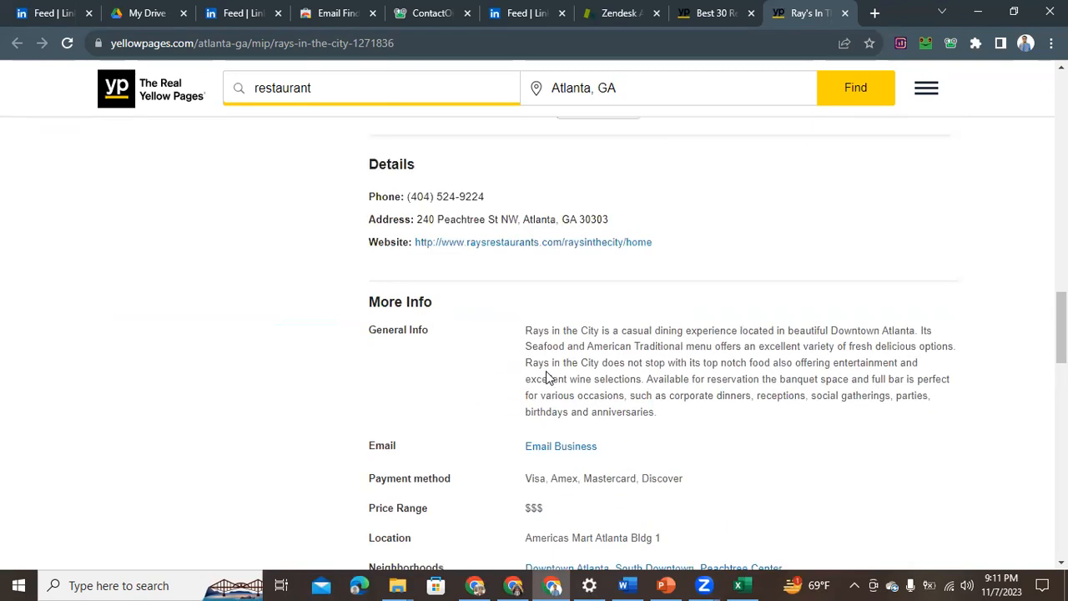
# Copy the restaurant's phone number from the Details section of its page
pyautogui.scroll(1, 526, 375)
pyautogui.moveTo(489, 279); pyautogui.dragTo(420, 278)
pyautogui.rightClick(417, 276)
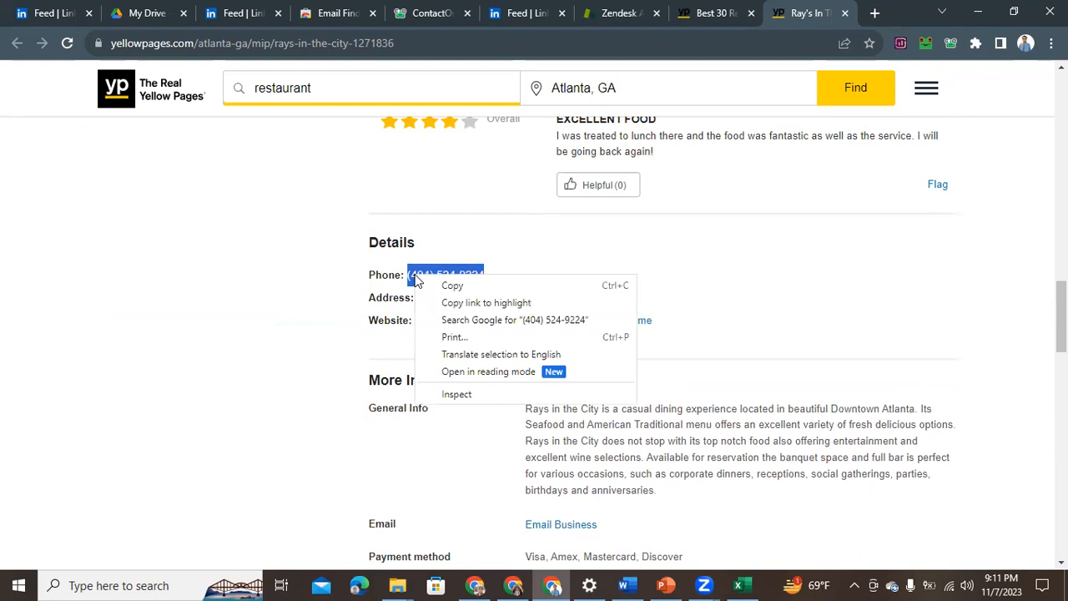
pyautogui.click(454, 284)
pyautogui.click(625, 288)
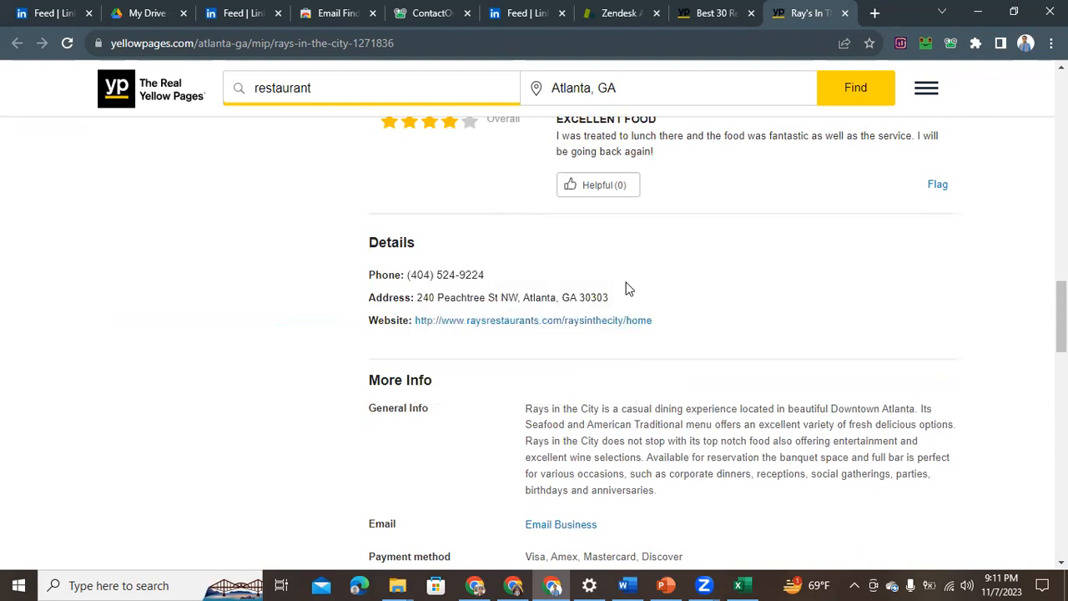
pyautogui.scroll(1, 595, 296)
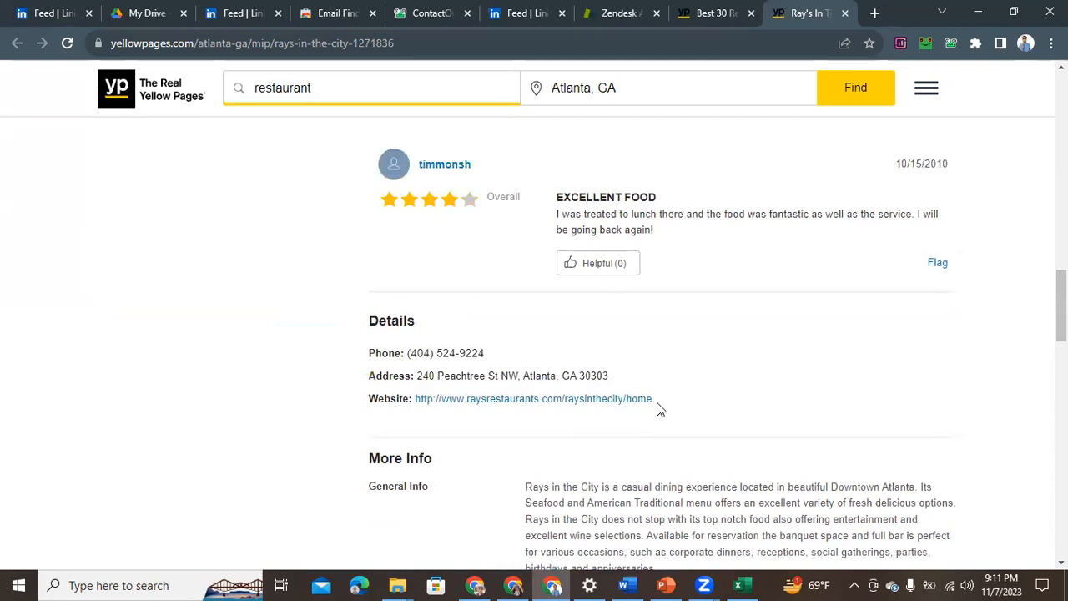
# Switch to the Excel lead sheet and insert a new column before the street address column
pyautogui.moveTo(738, 585)
pyautogui.click(744, 550)
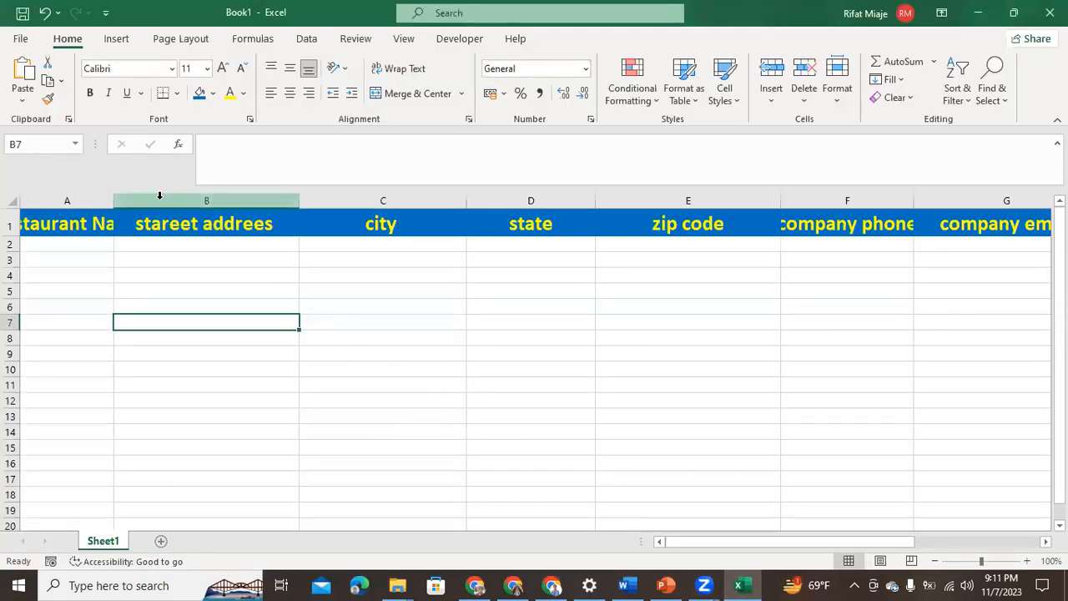
pyautogui.click(208, 198)
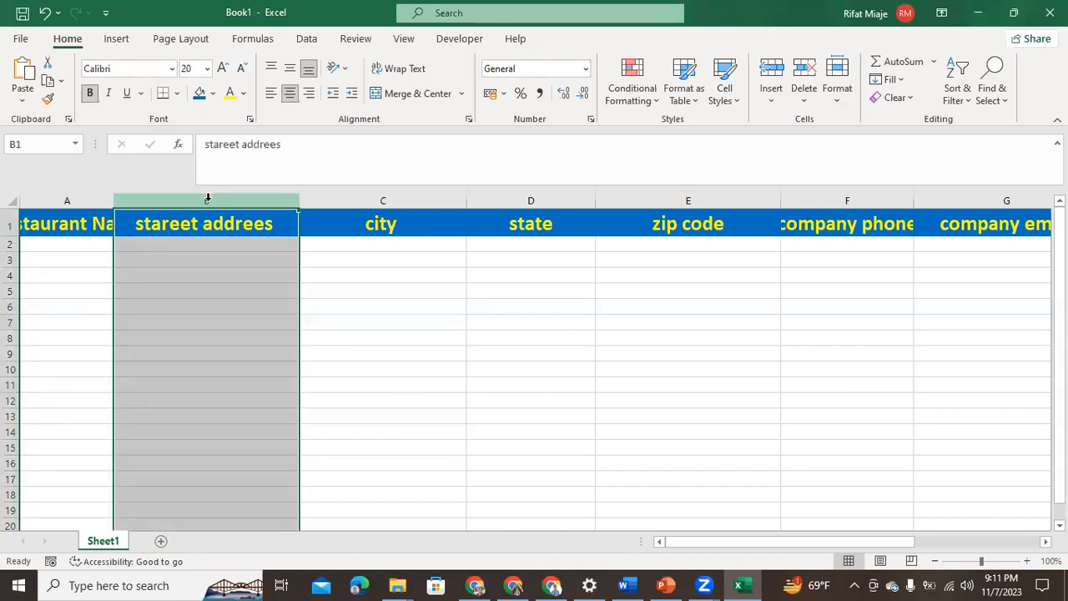
pyautogui.rightClick(208, 200)
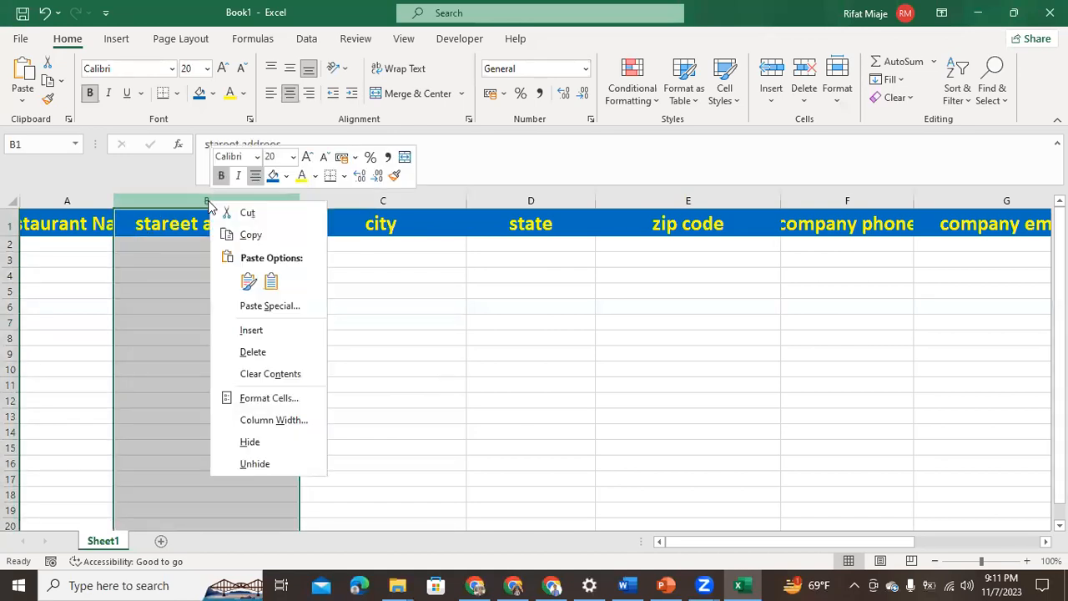
pyautogui.click(277, 330)
pyautogui.click(276, 334)
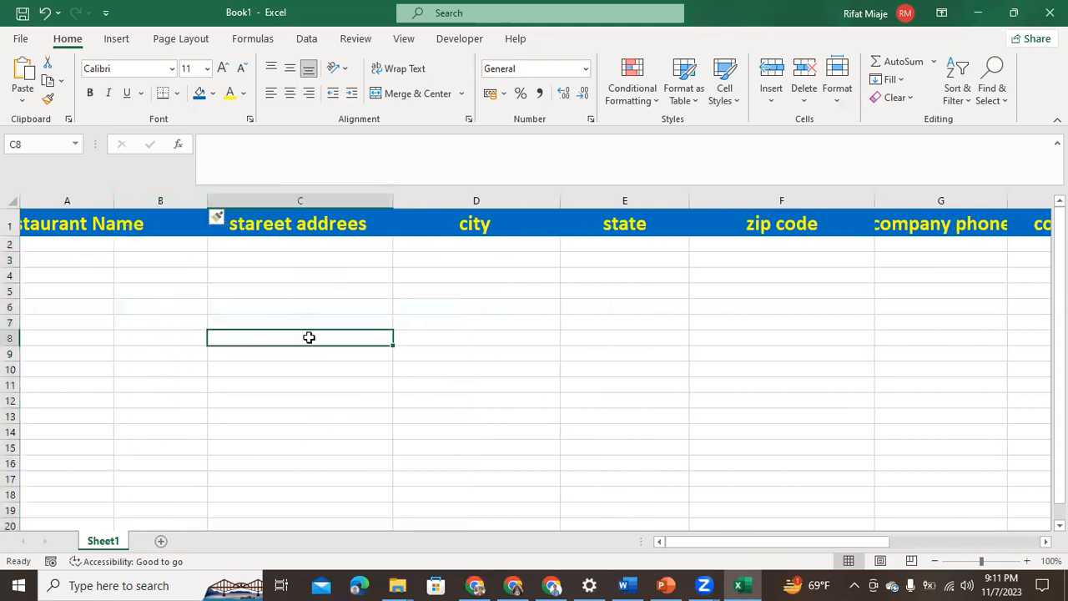
# Enter the header "Website url" in cell B1 and widen column B to fit it
pyautogui.doubleClick(177, 220)
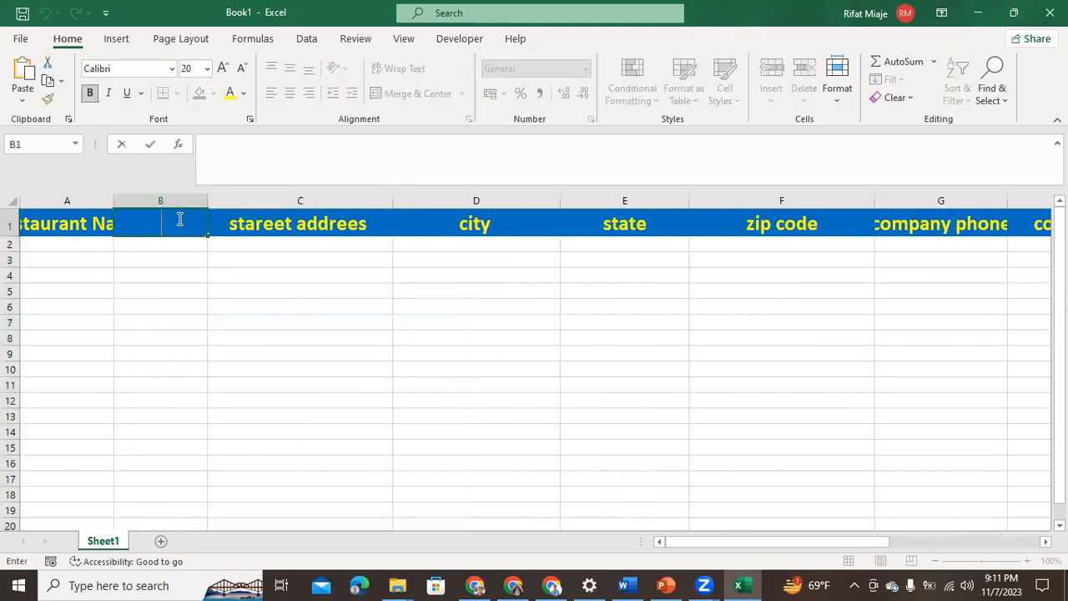
pyautogui.write('W')
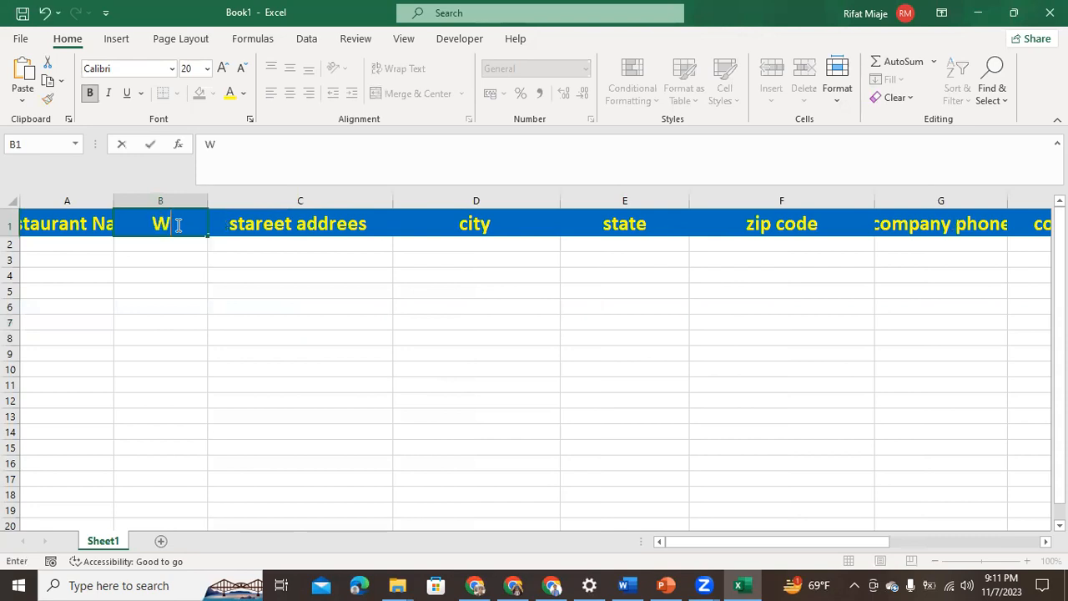
pyautogui.write('ebsi')
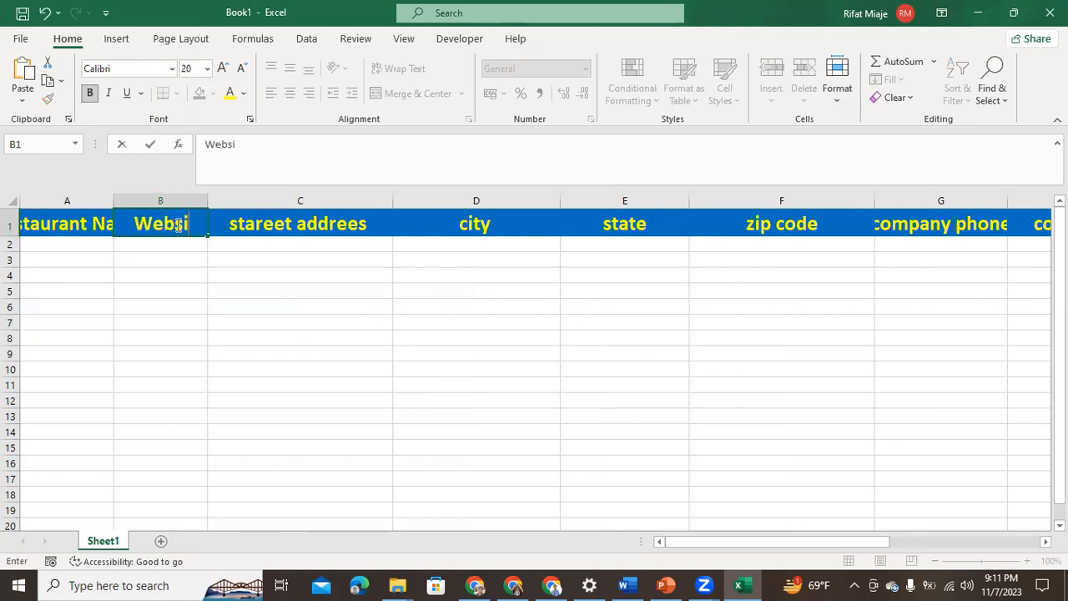
pyautogui.write('te url')
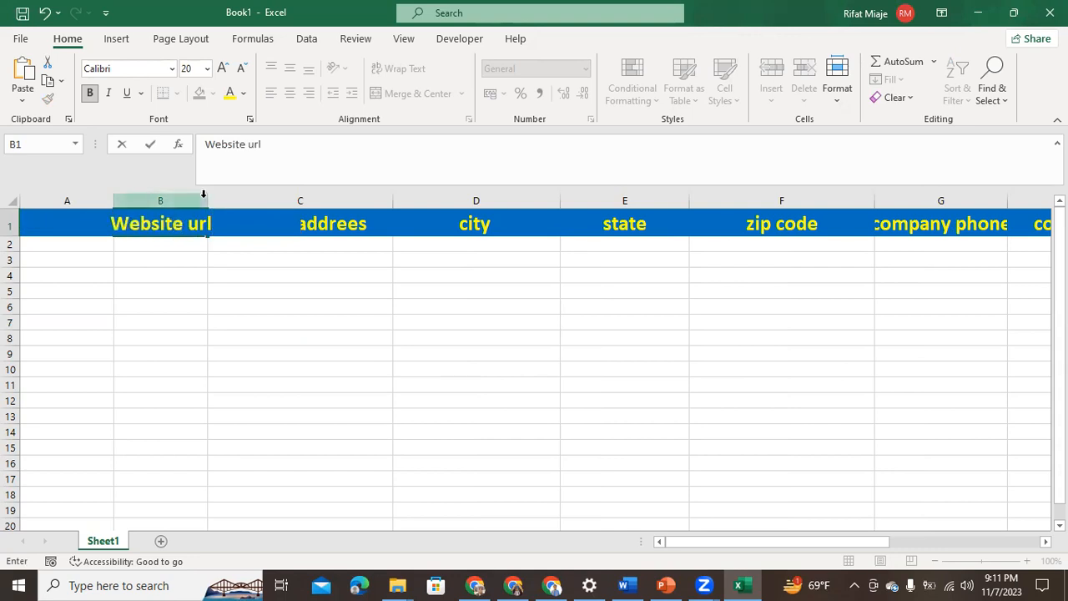
pyautogui.click(204, 200)
pyautogui.moveTo(206, 200); pyautogui.dragTo(249, 201)
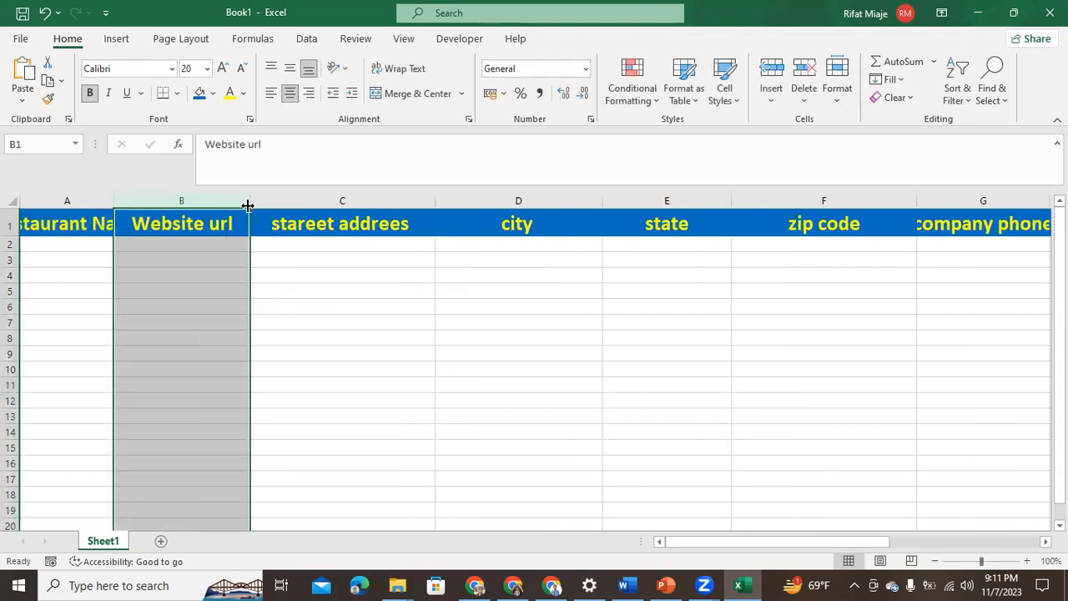
pyautogui.click(260, 272)
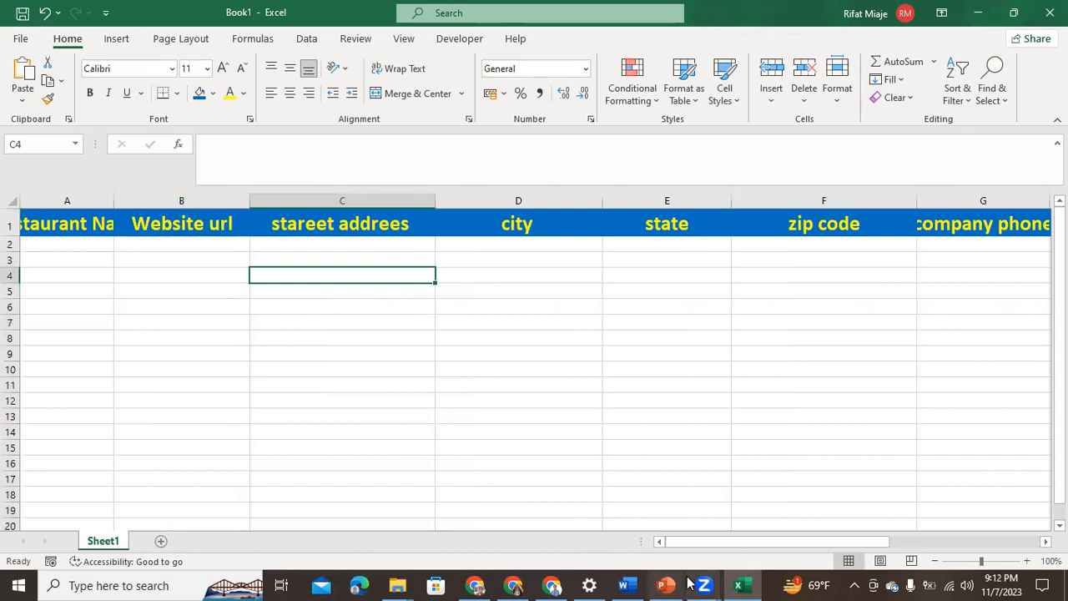
# Switch back to the Yellow Pages page in Chrome and copy the restaurant's website address from the Details section
pyautogui.moveTo(553, 585)
pyautogui.click(553, 549)
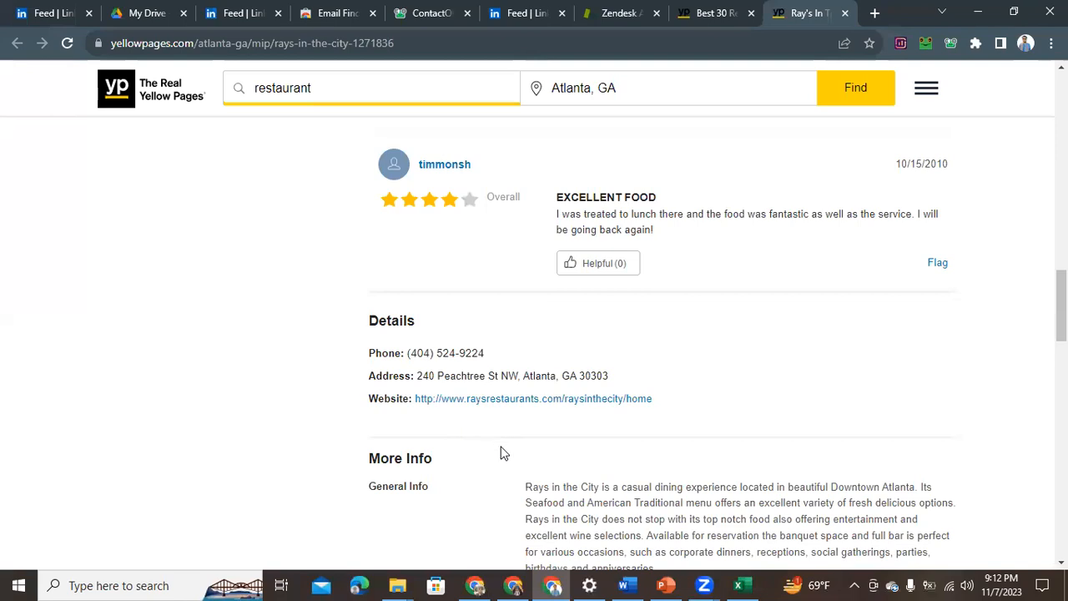
pyautogui.moveTo(666, 398); pyautogui.dragTo(417, 395)
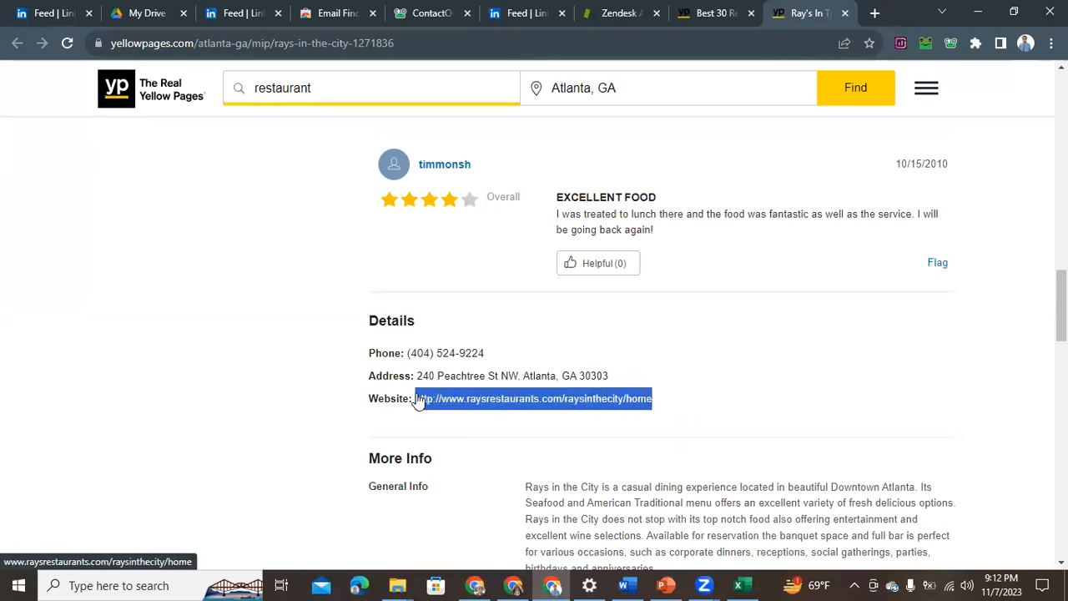
pyautogui.rightClick(417, 397)
pyautogui.click(461, 291)
pyautogui.click(723, 421)
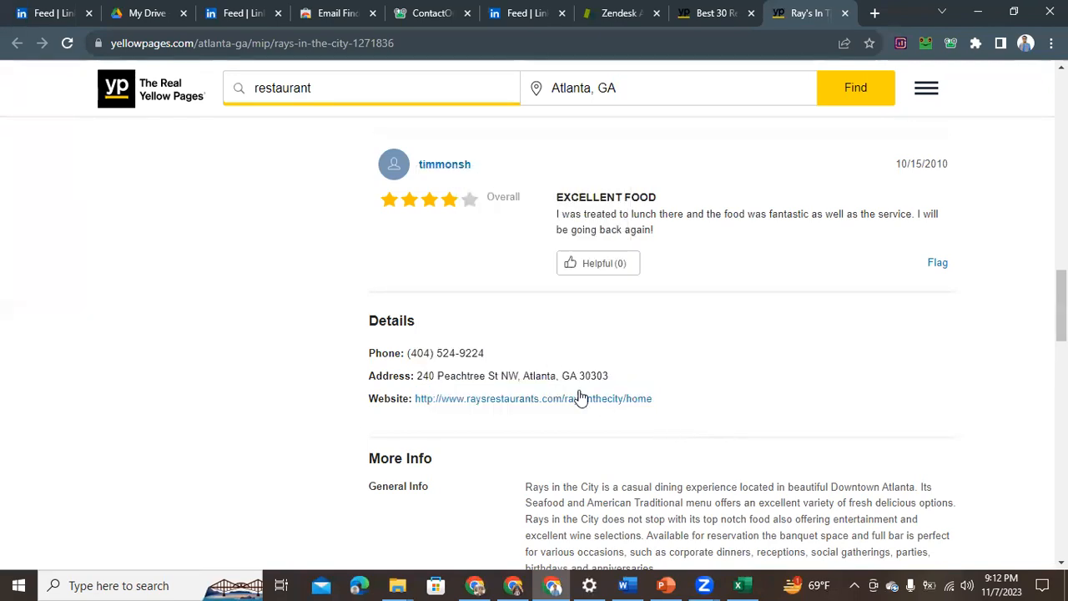
# Copy the restaurant name "Ray's In The City" from the heading of its Yellow Pages page
pyautogui.scroll(5, 495, 415)
pyautogui.scroll(10, 494, 415)
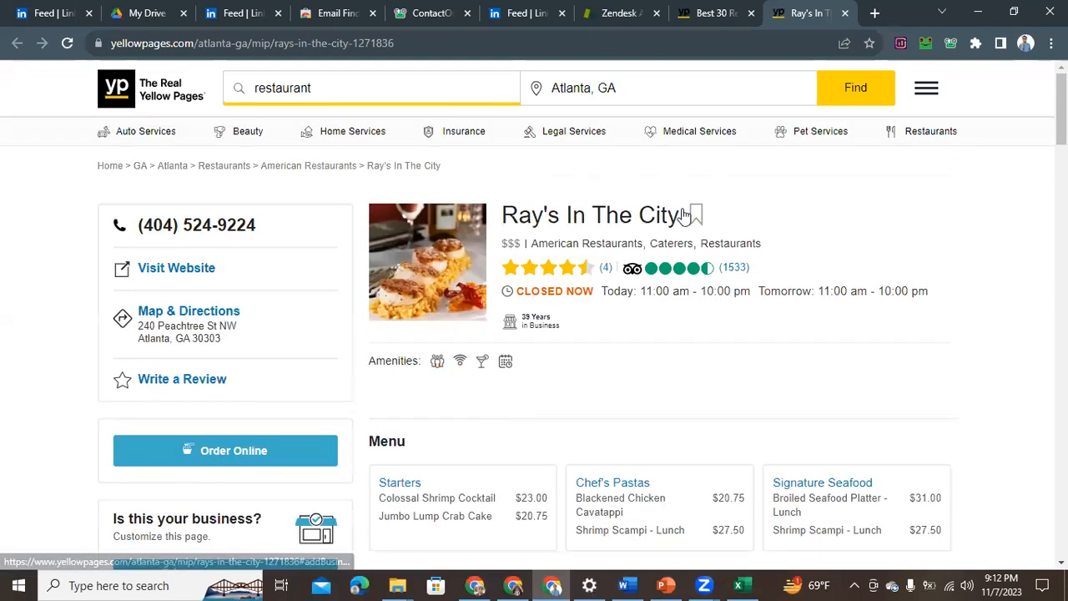
pyautogui.moveTo(501, 215); pyautogui.dragTo(686, 217)
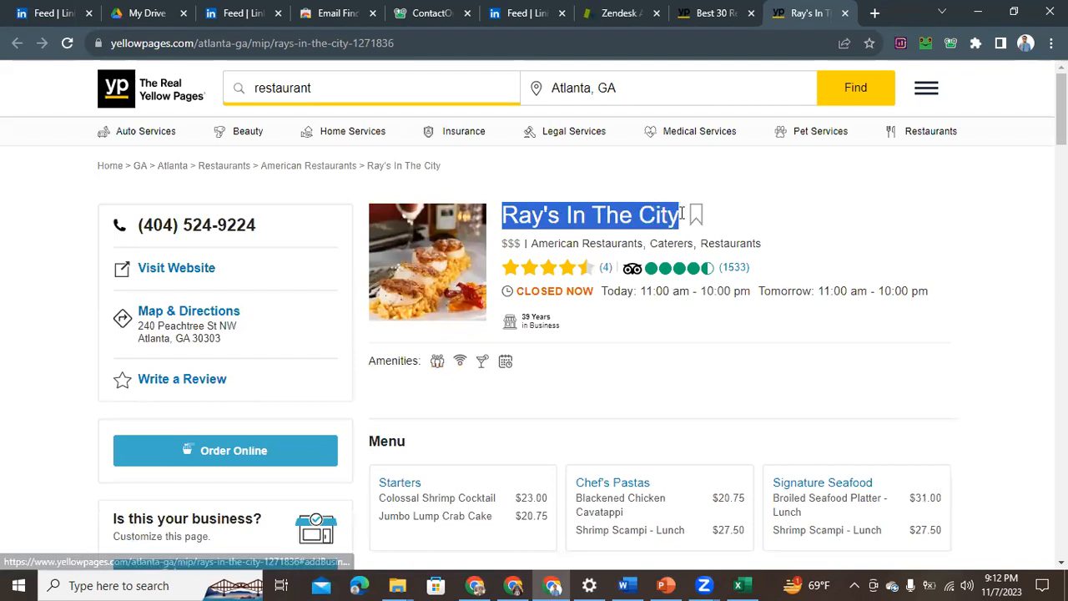
pyautogui.rightClick(662, 218)
pyautogui.click(684, 223)
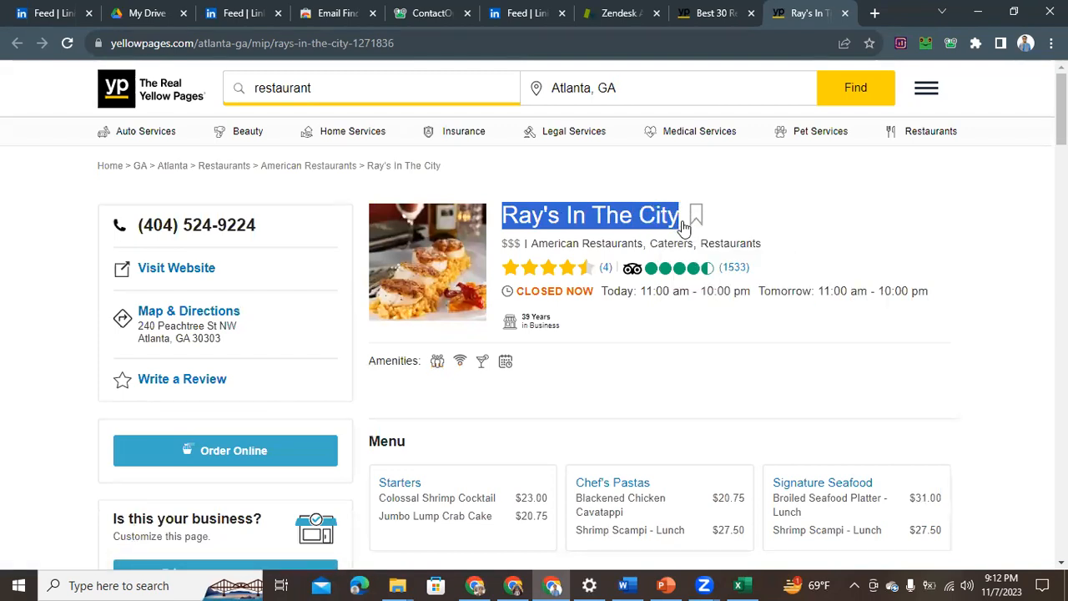
pyautogui.click(799, 237)
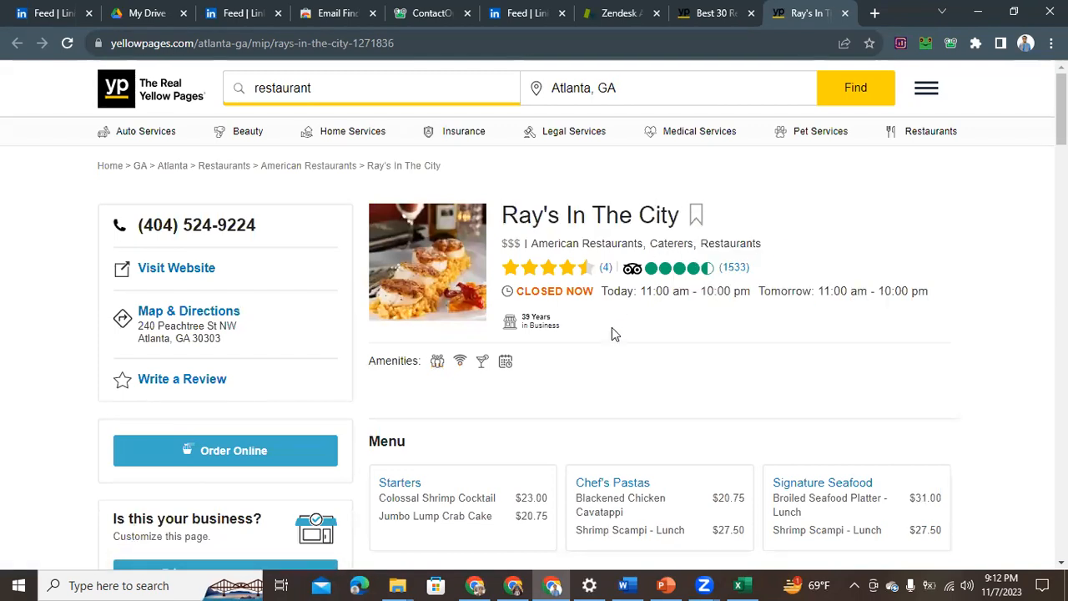
# Copy the restaurant's street address together with the city name from the Details section
pyautogui.scroll(-10, 611, 334)
pyautogui.scroll(-7, 611, 338)
pyautogui.scroll(1, 613, 332)
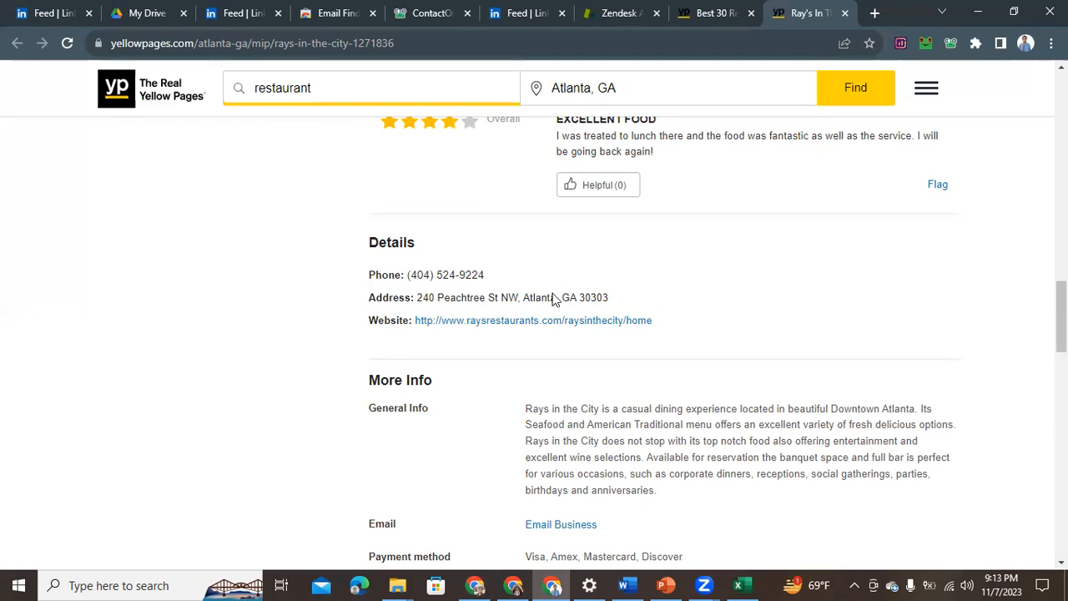
pyautogui.moveTo(556, 298); pyautogui.dragTo(418, 302)
pyautogui.rightClick(449, 299)
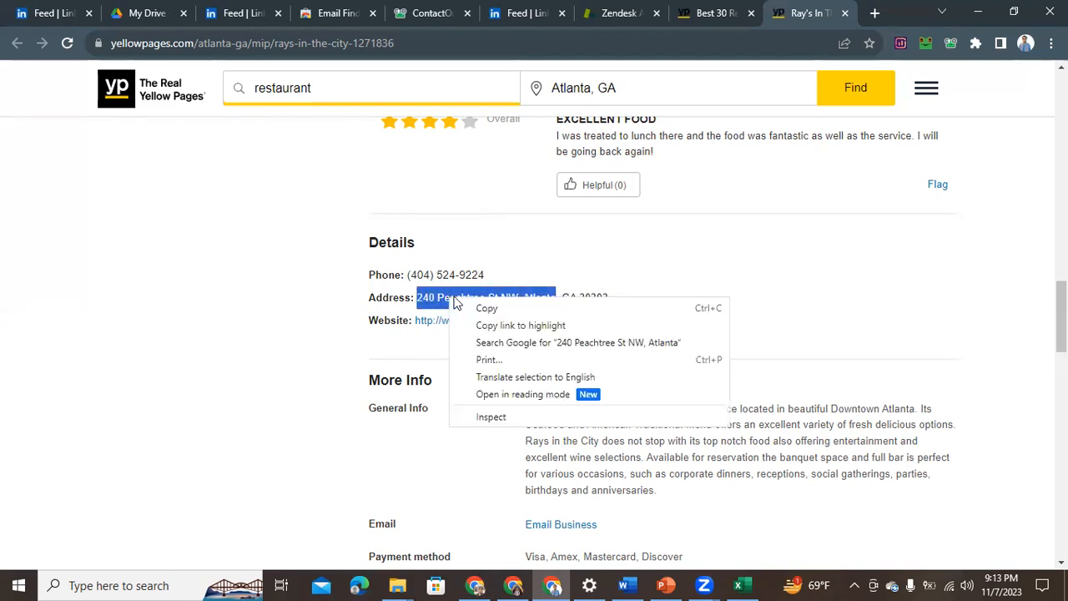
pyautogui.click(484, 307)
pyautogui.click(661, 303)
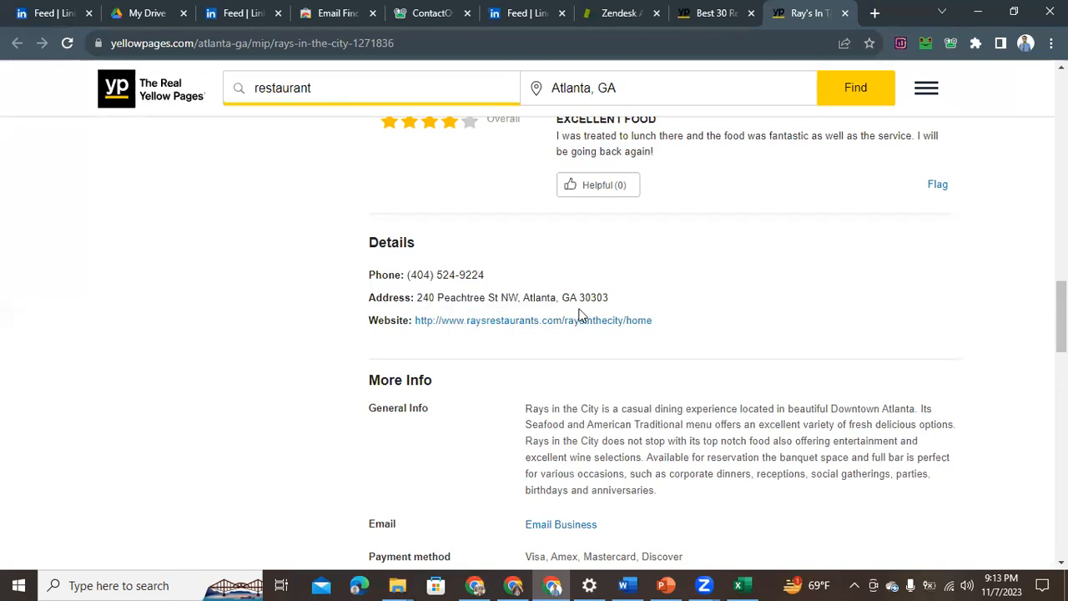
# Copy only the street part of the restaurant's address, without the city, from the Details section
pyautogui.moveTo(519, 299); pyautogui.dragTo(420, 301)
pyautogui.rightClick(420, 301)
pyautogui.click(445, 308)
pyautogui.click(555, 310)
# Copy the city "Atlanta" and the state "GA" from the address as two separate clipboard entries
pyautogui.moveTo(556, 303); pyautogui.dragTo(523, 307)
pyautogui.rightClick(532, 300)
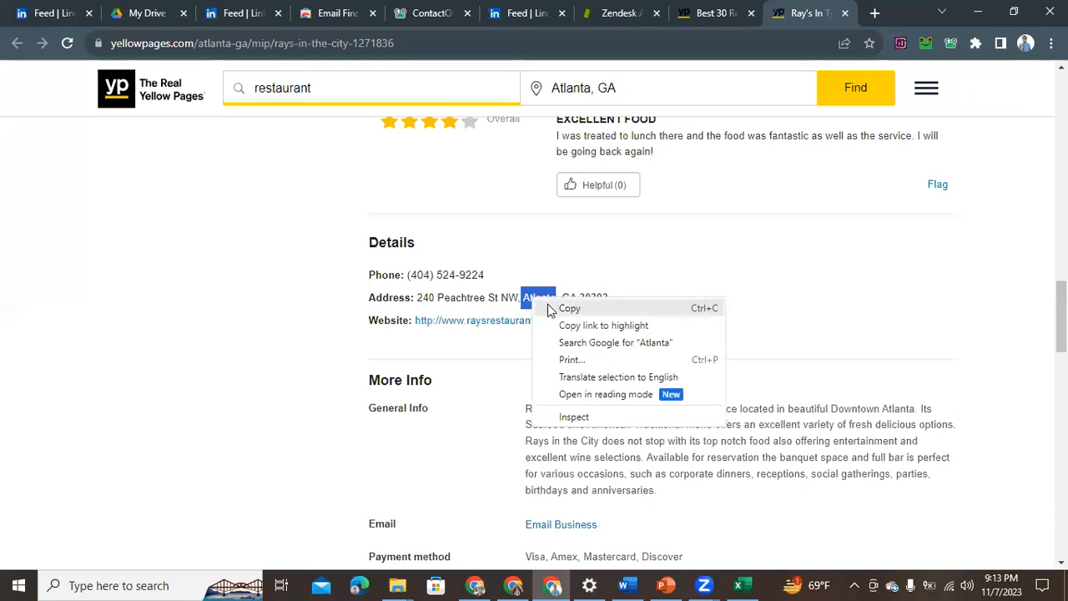
pyautogui.click(558, 309)
pyautogui.moveTo(579, 299); pyautogui.dragTo(566, 301)
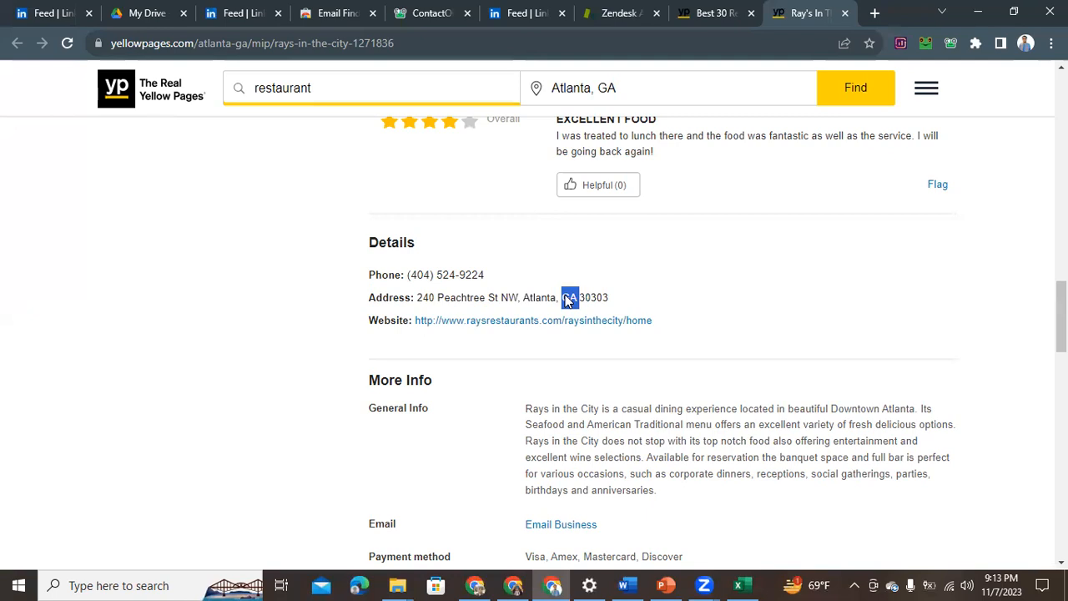
pyautogui.rightClick(568, 301)
pyautogui.click(585, 306)
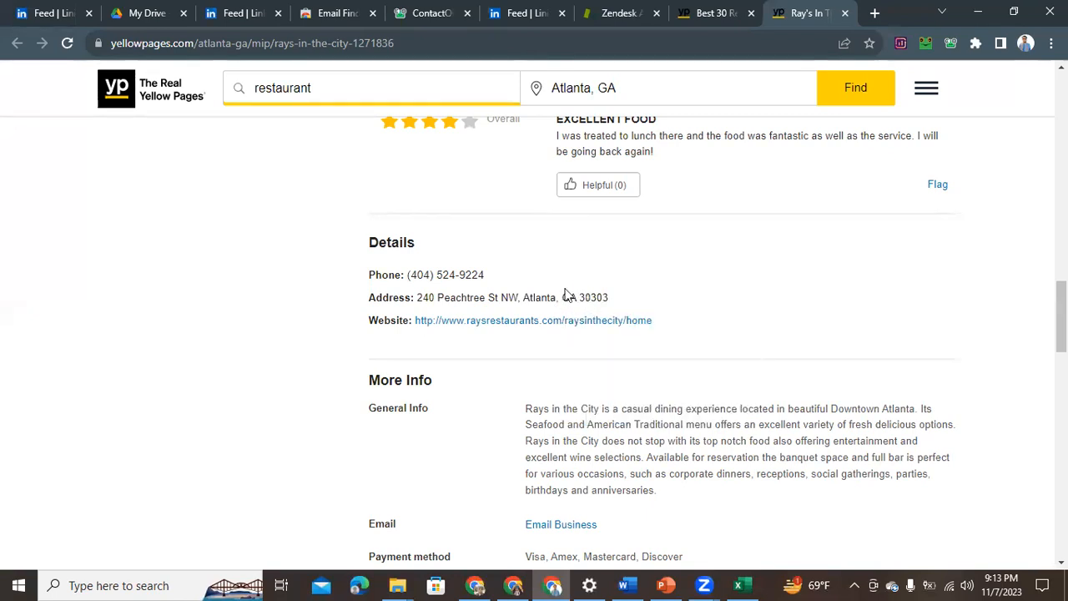
# Copy the ZIP code at the end of the restaurant's address in the Details section
pyautogui.moveTo(609, 299); pyautogui.dragTo(585, 304)
pyautogui.rightClick(585, 303)
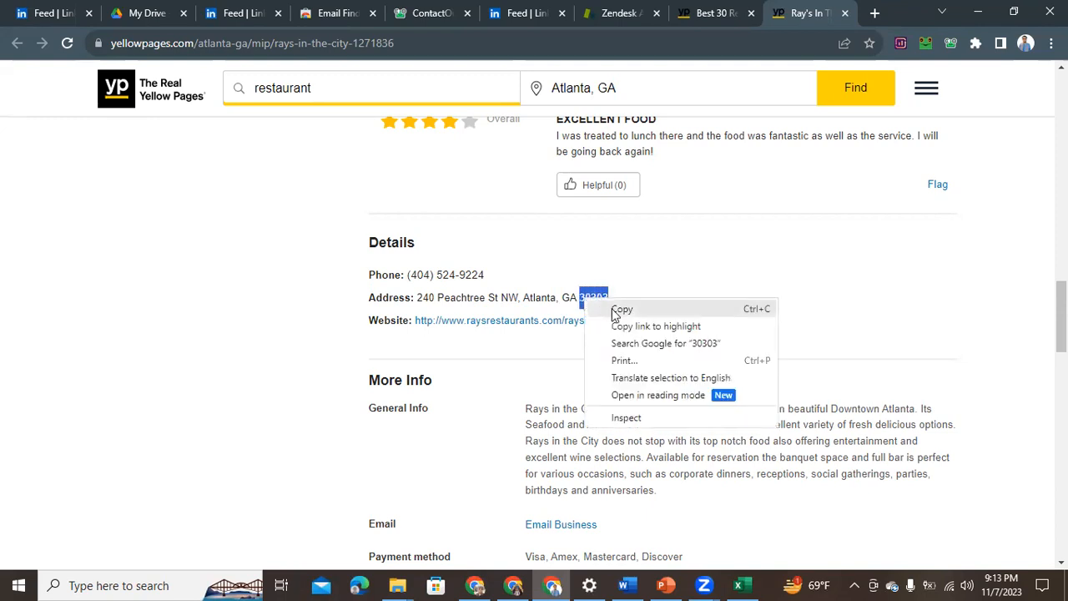
pyautogui.click(622, 309)
pyautogui.click(657, 298)
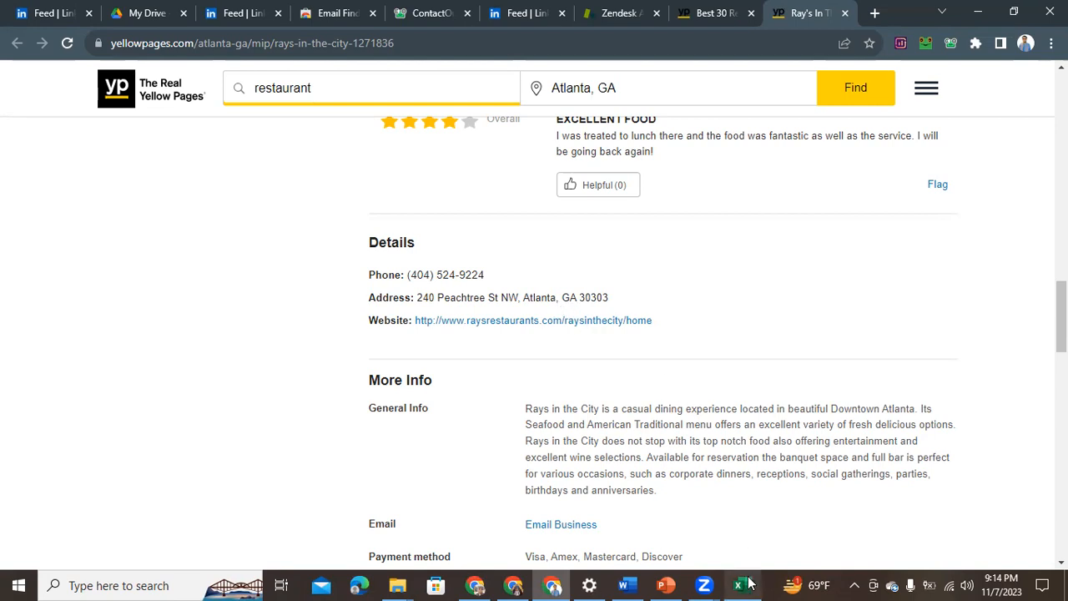
# Switch to the Excel lead sheet and widen column A to fit the "Restaurant Name" header
pyautogui.moveTo(748, 584)
pyautogui.click(732, 545)
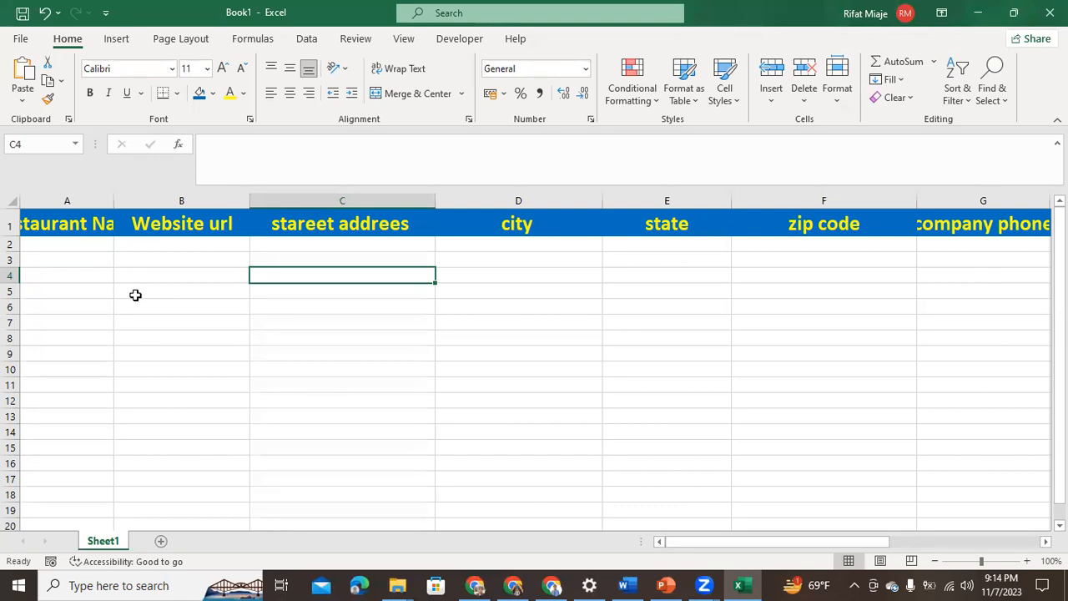
pyautogui.moveTo(114, 201); pyautogui.dragTo(185, 200)
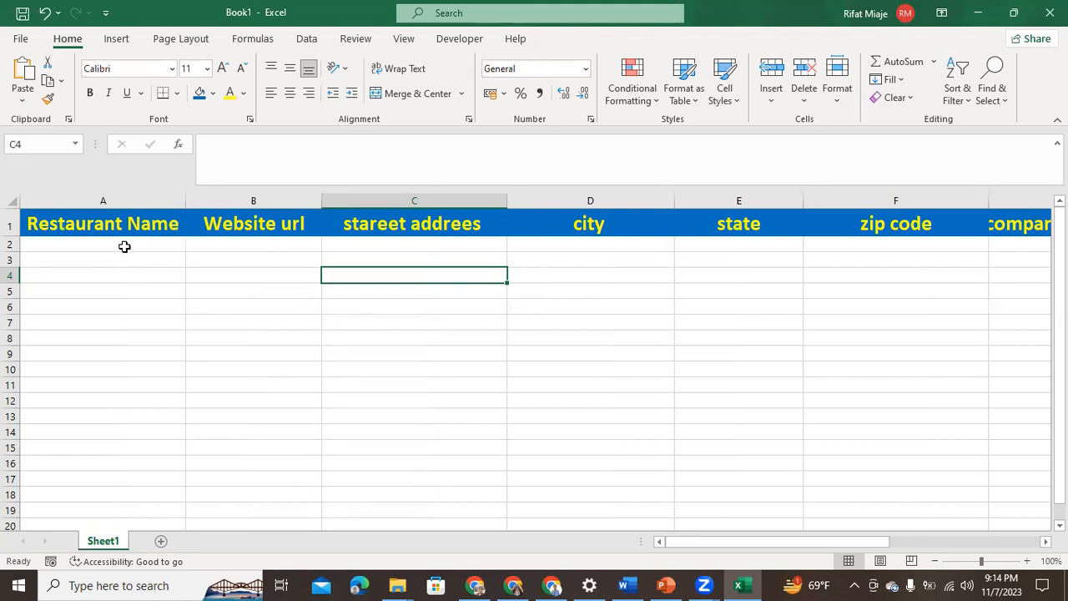
pyautogui.press('super+v')
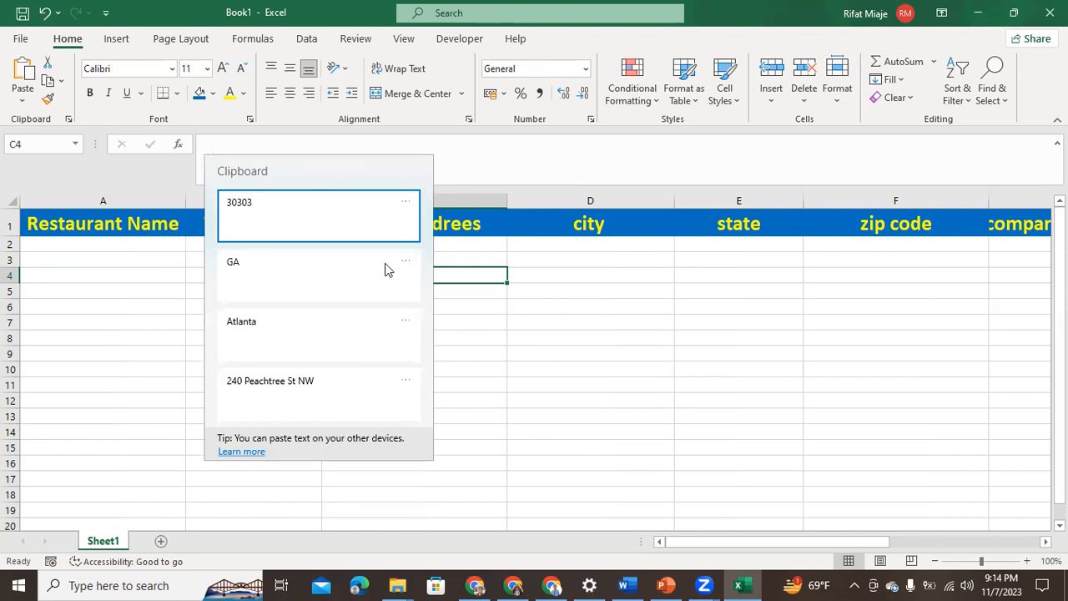
pyautogui.scroll(-3, 355, 325)
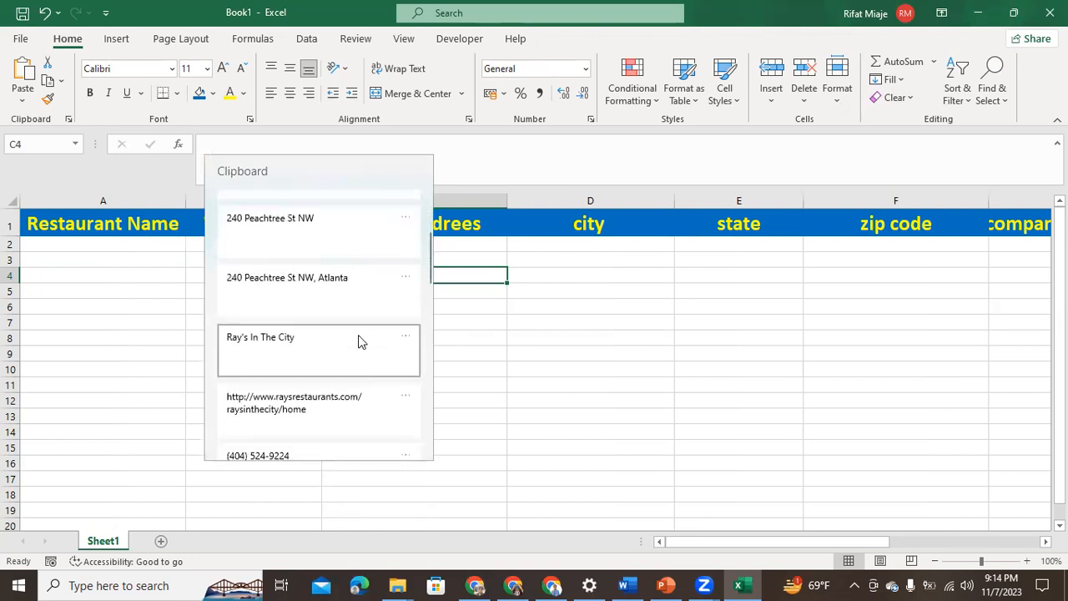
pyautogui.click(271, 341)
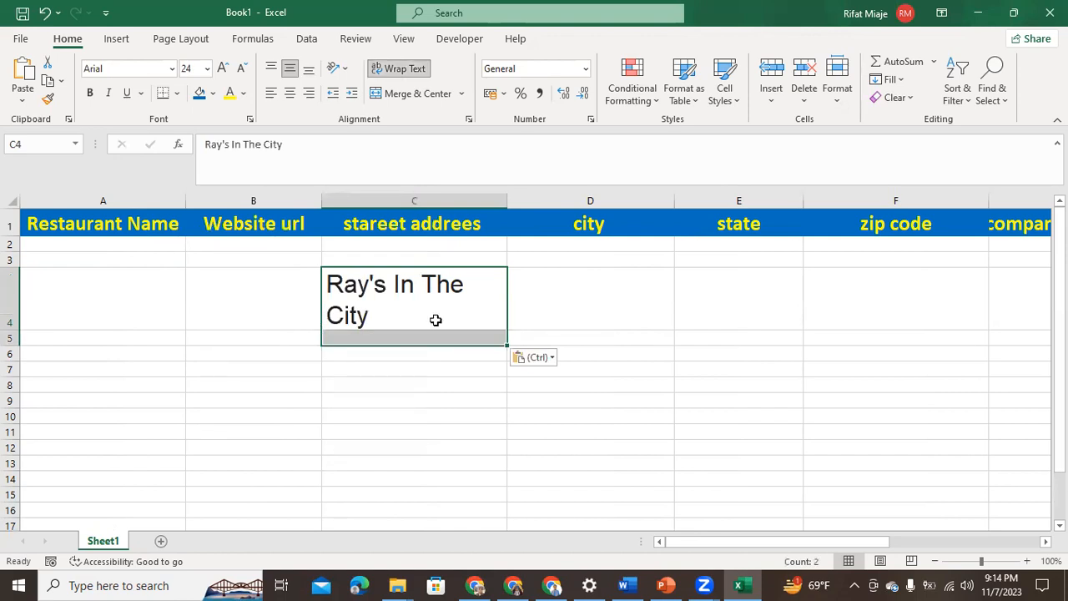
pyautogui.click(375, 315)
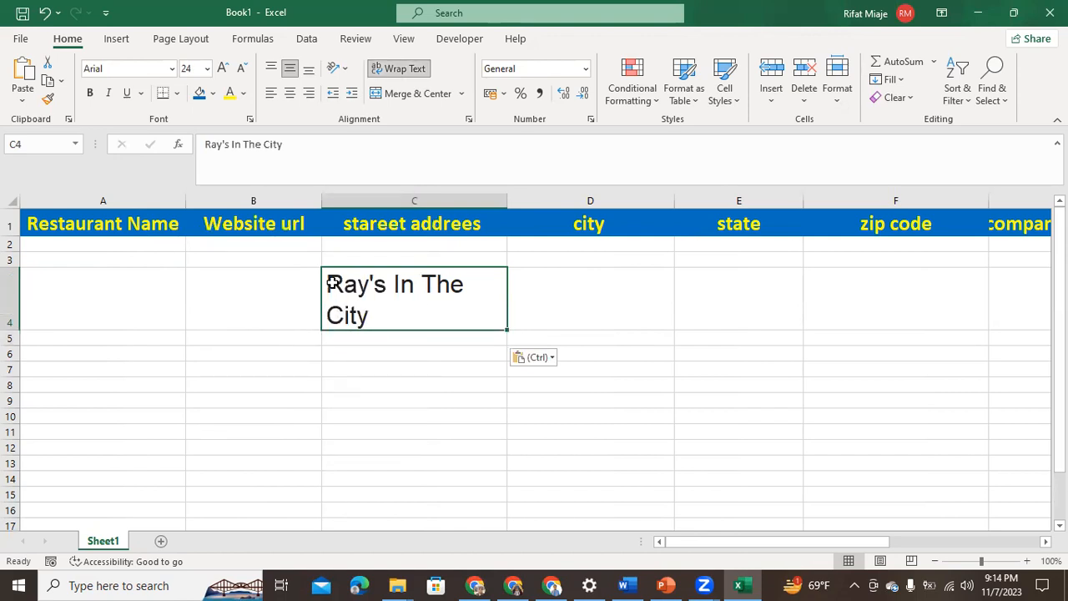
pyautogui.doubleClick(326, 280)
pyautogui.moveTo(324, 279); pyautogui.dragTo(370, 321)
pyautogui.press('BackSpace')
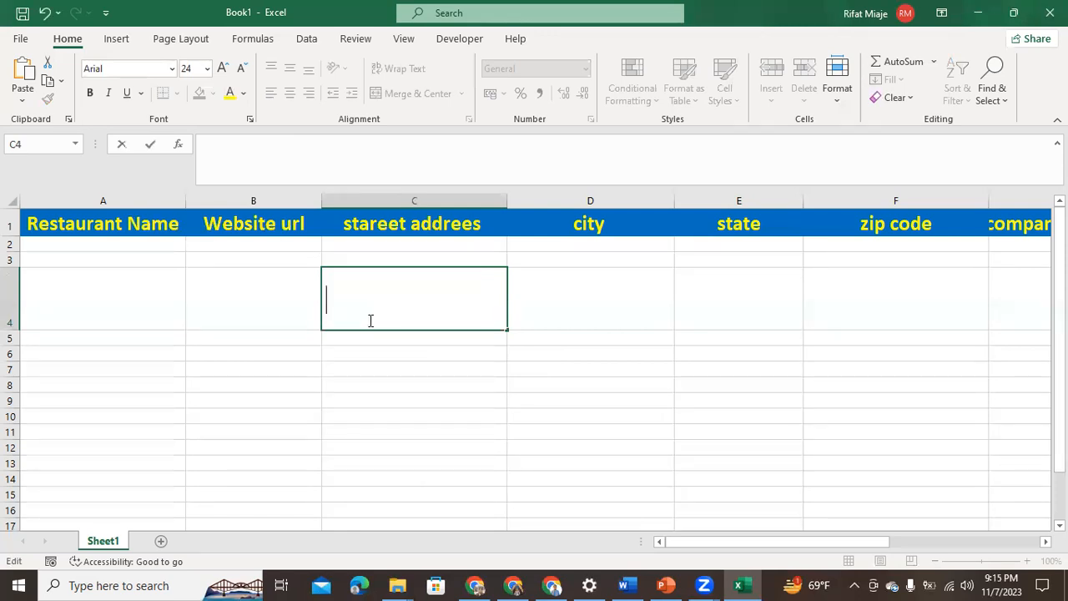
# Paste "Ray's In The City" from the clipboard history into cell A2 as plain text
pyautogui.click(93, 243)
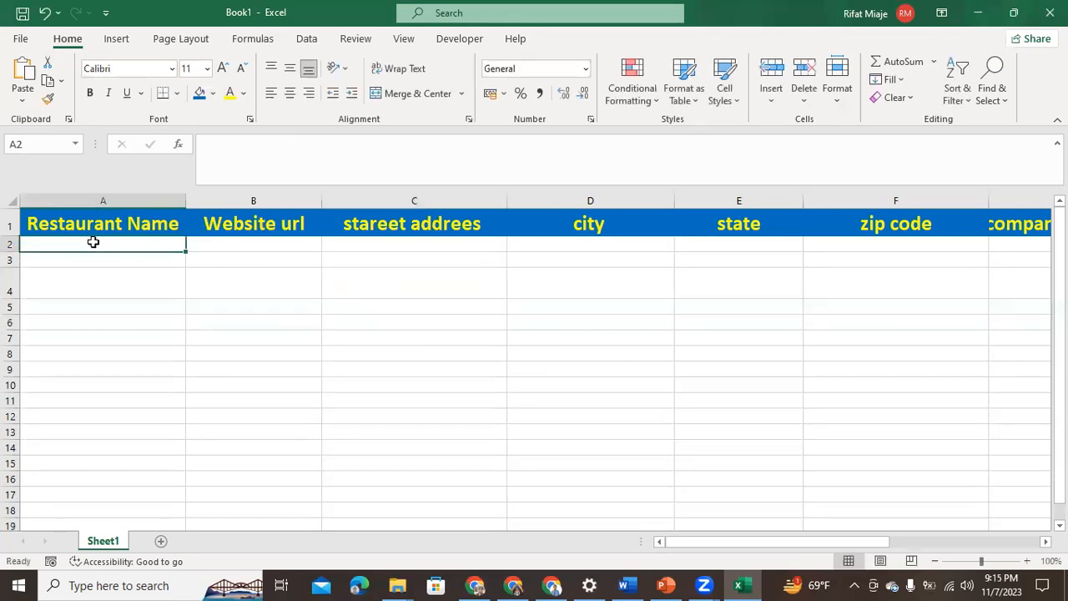
pyautogui.doubleClick(97, 242)
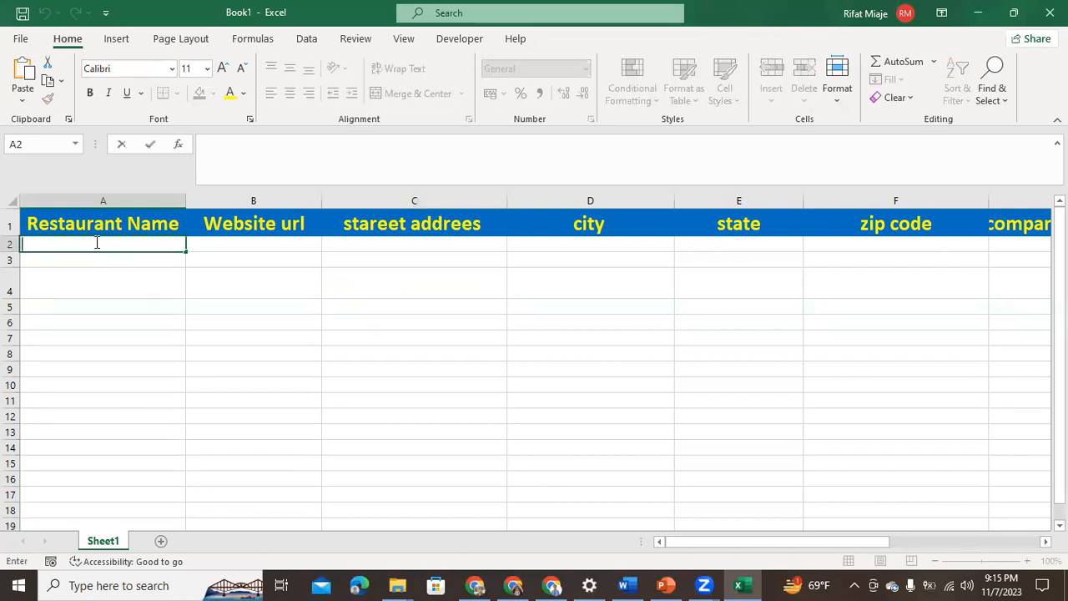
pyautogui.press('super+v')
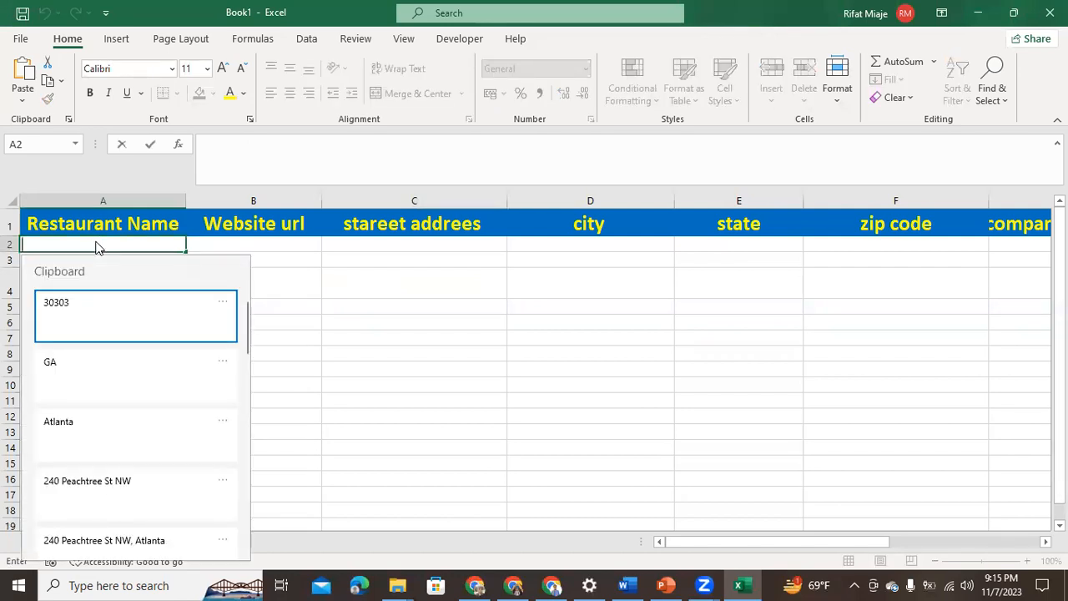
pyautogui.scroll(-3, 80, 367)
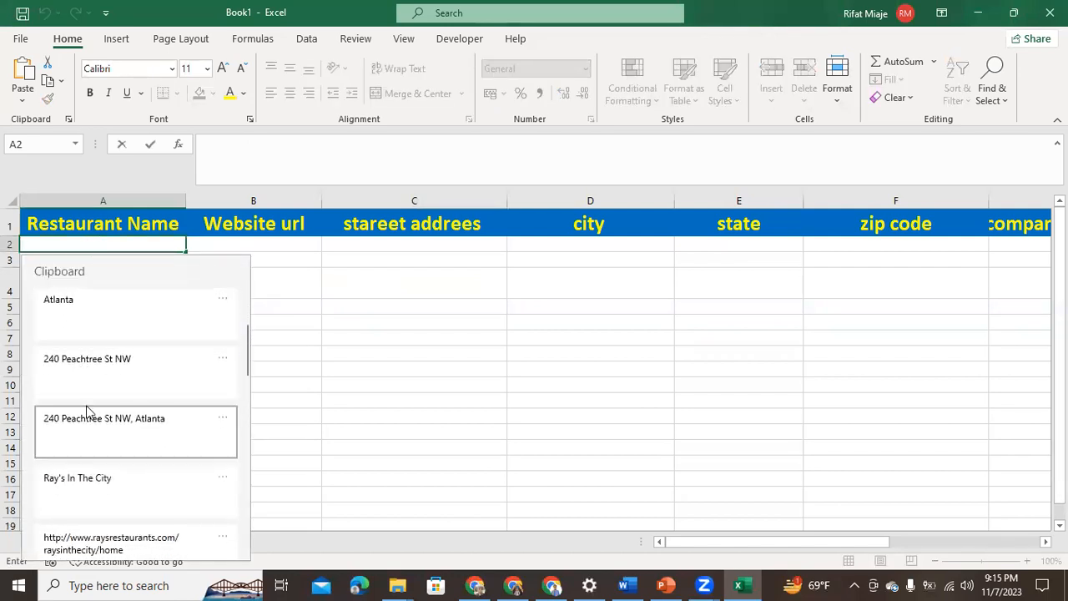
pyautogui.scroll(2, 84, 407)
pyautogui.scroll(1, 96, 367)
pyautogui.scroll(-3, 98, 392)
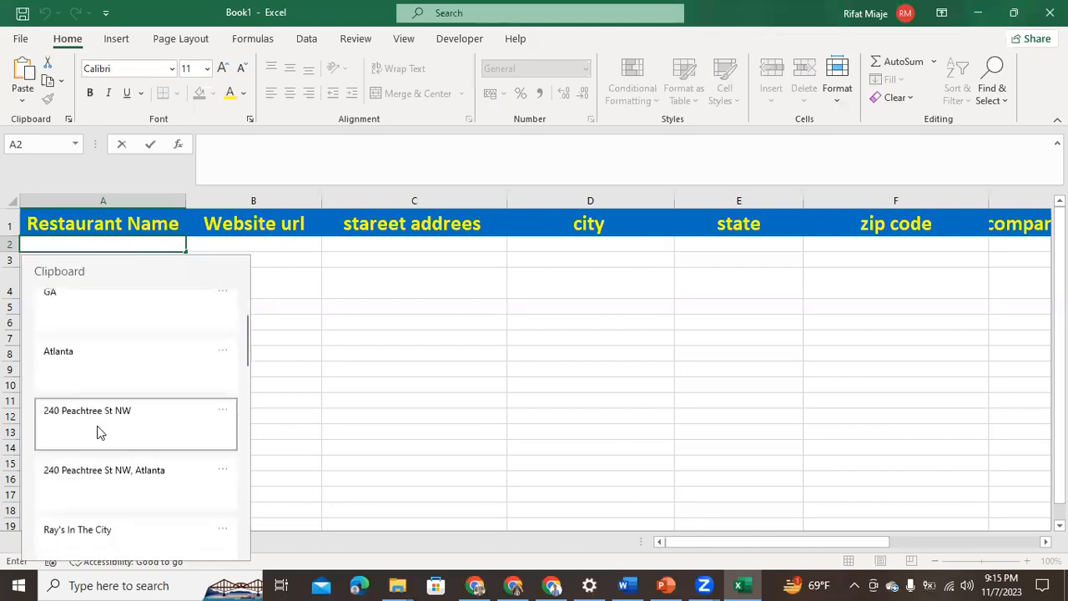
pyautogui.click(81, 491)
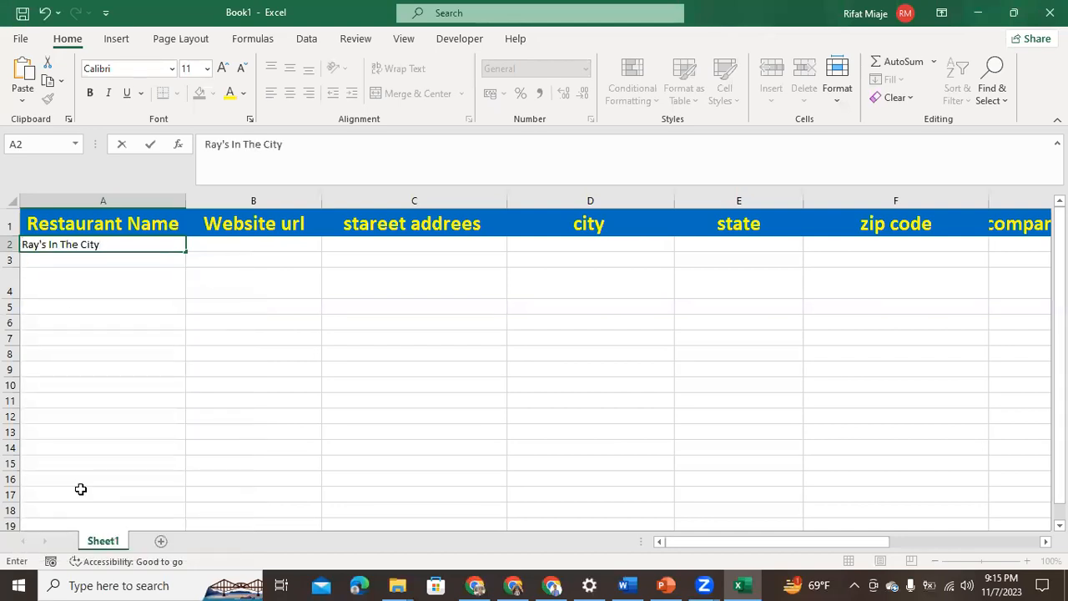
pyautogui.click(192, 382)
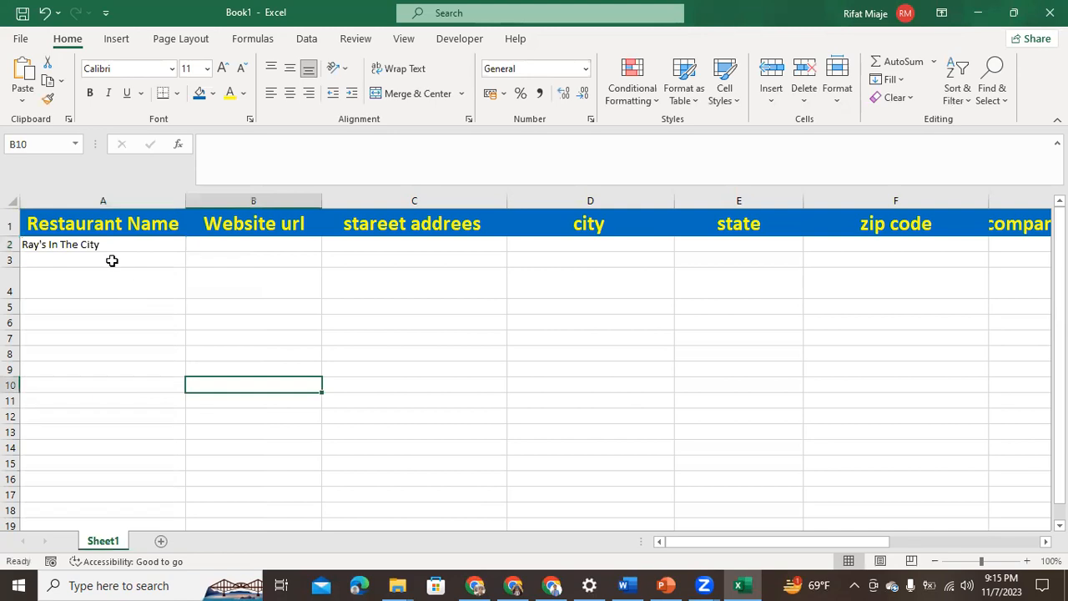
pyautogui.click(235, 246)
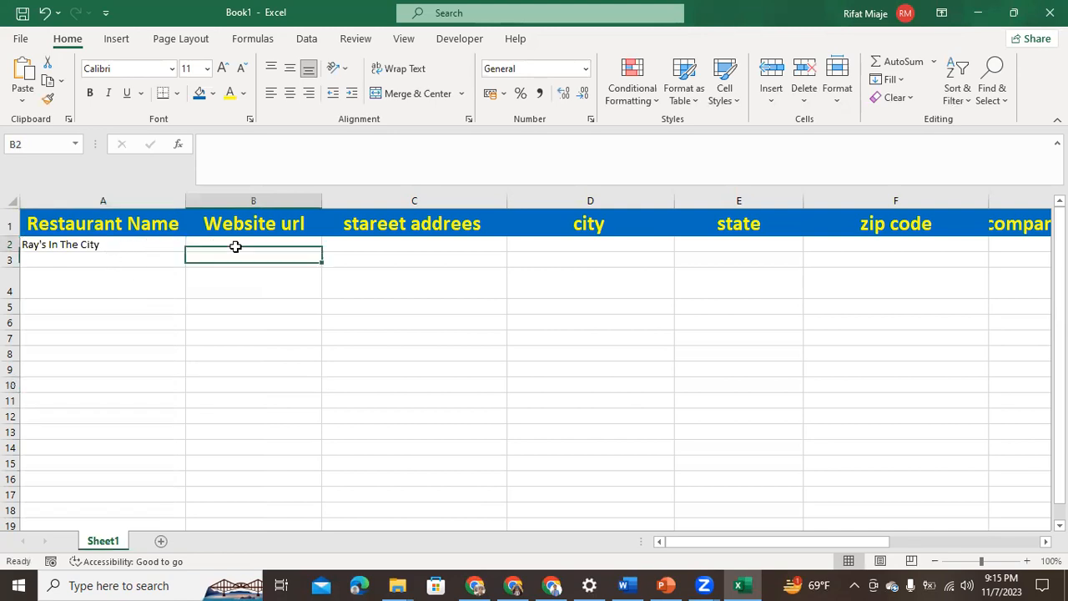
pyautogui.doubleClick(236, 246)
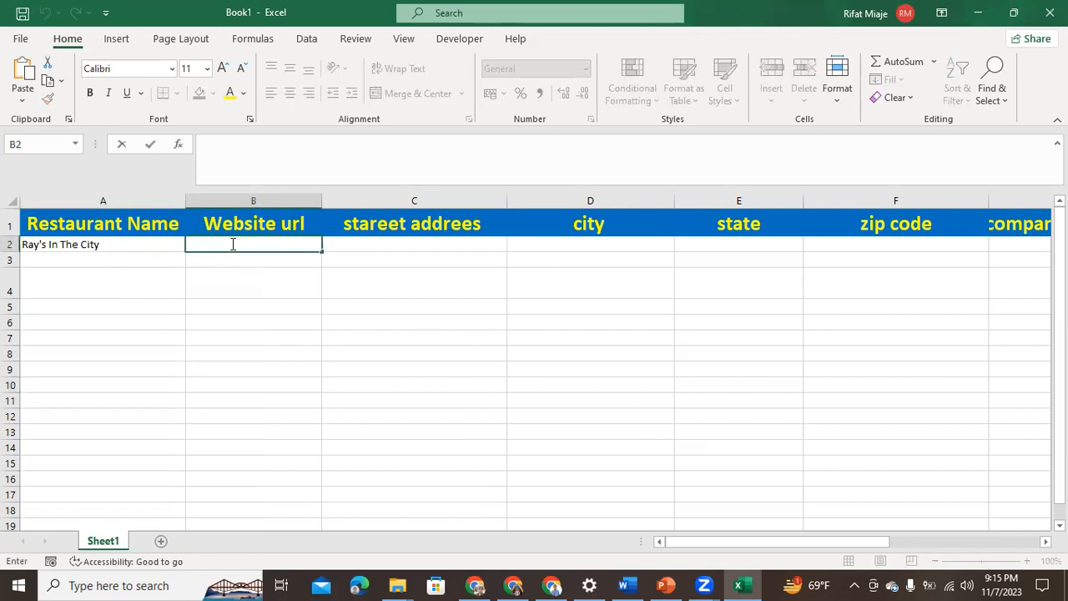
pyautogui.press('super+v')
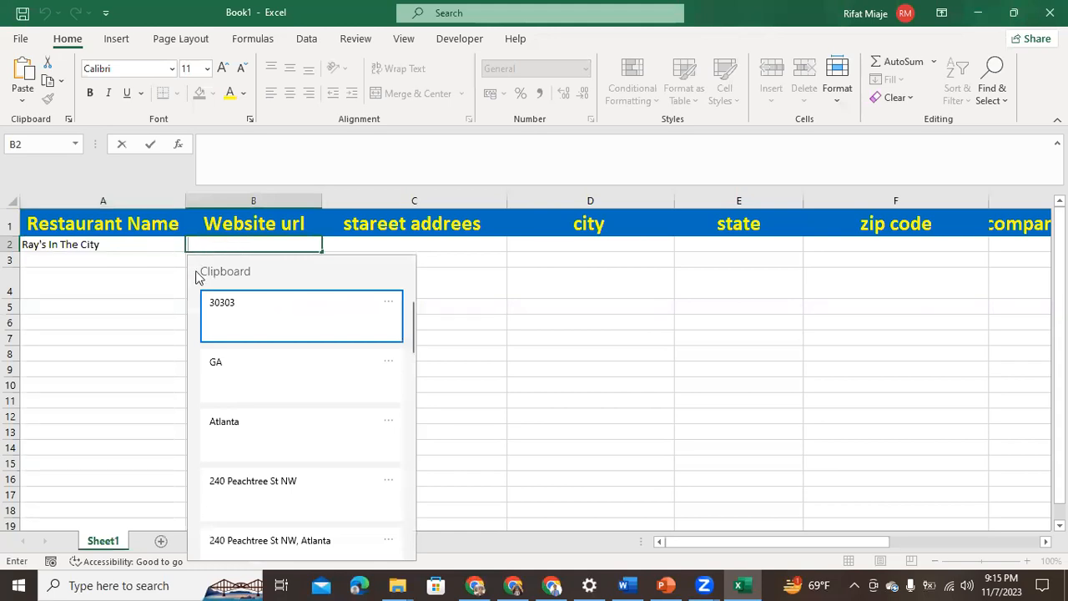
pyautogui.scroll(-4, 248, 383)
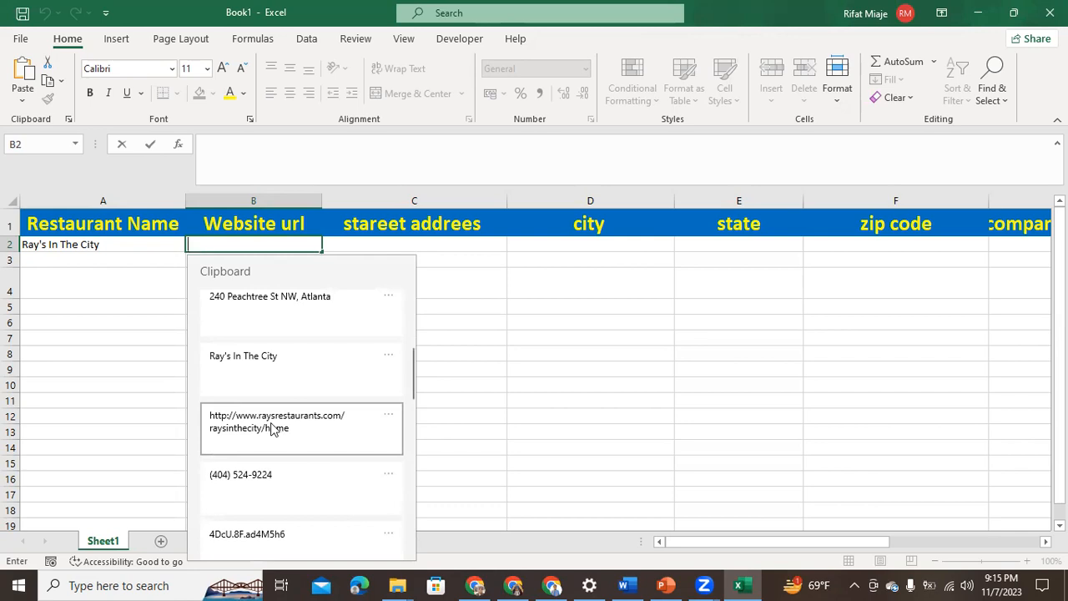
pyautogui.click(267, 426)
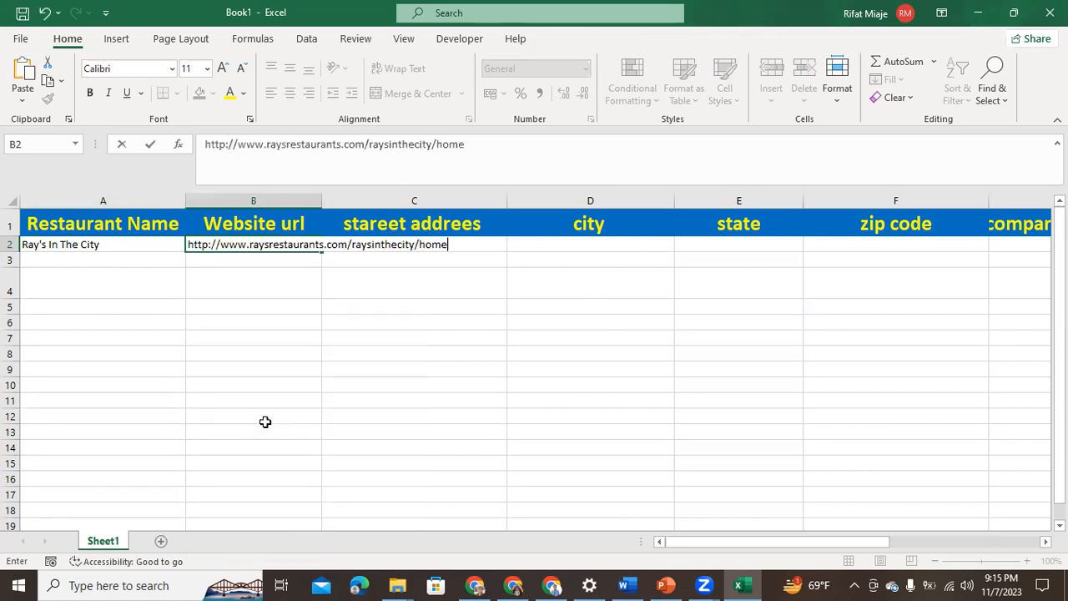
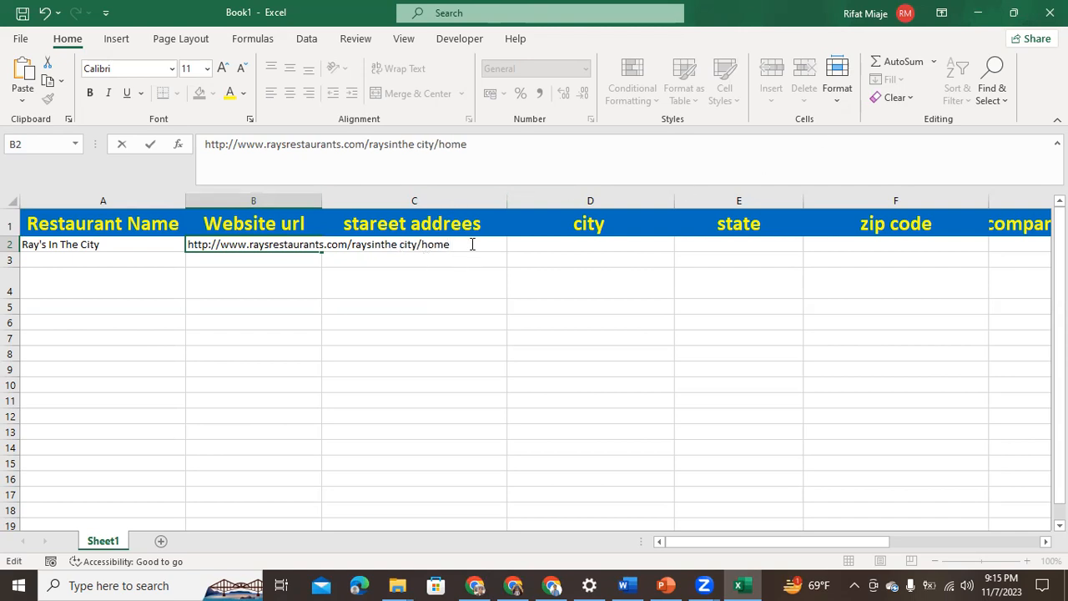
pyautogui.click(332, 245)
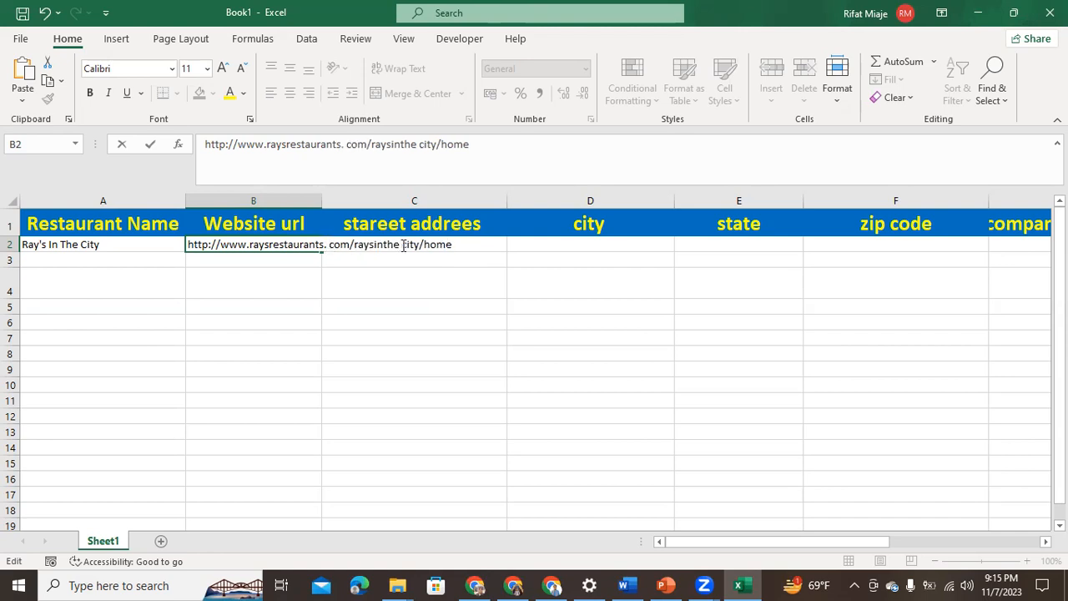
pyautogui.press('BackSpace')
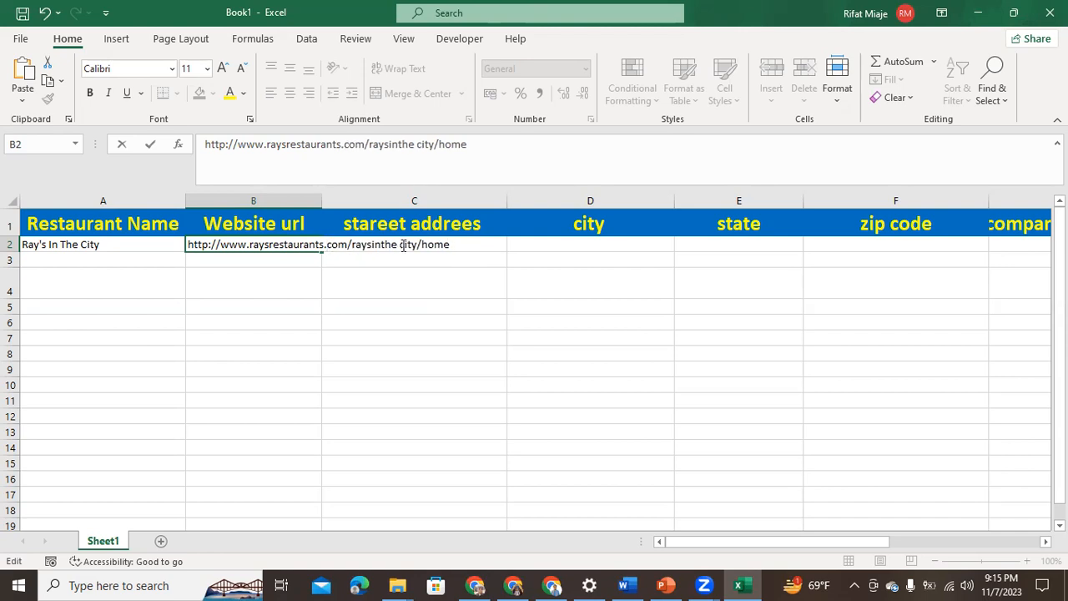
pyautogui.doubleClick(469, 248)
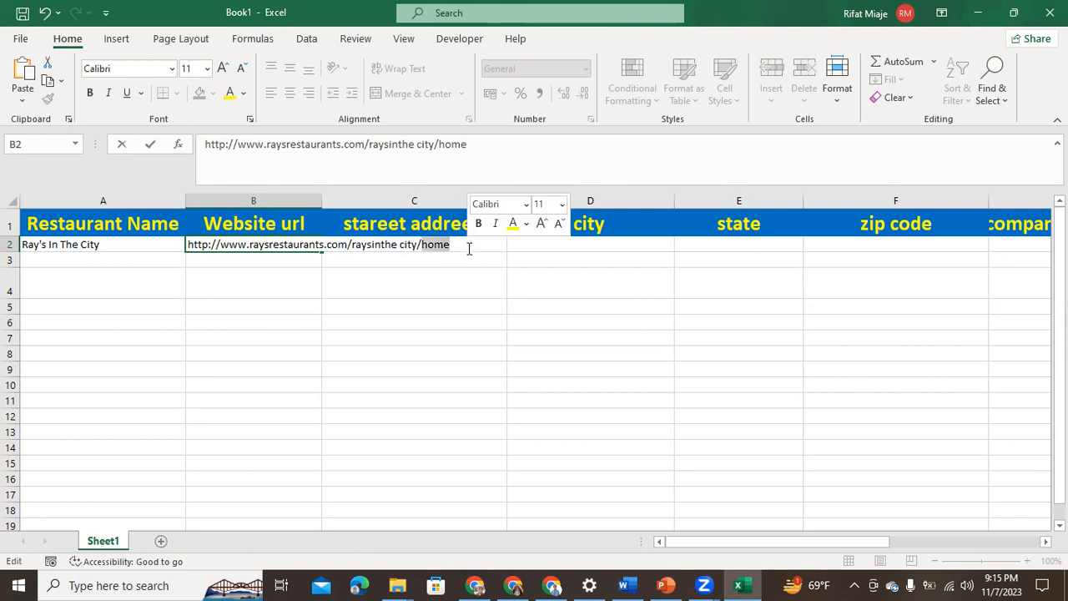
pyautogui.click(469, 245)
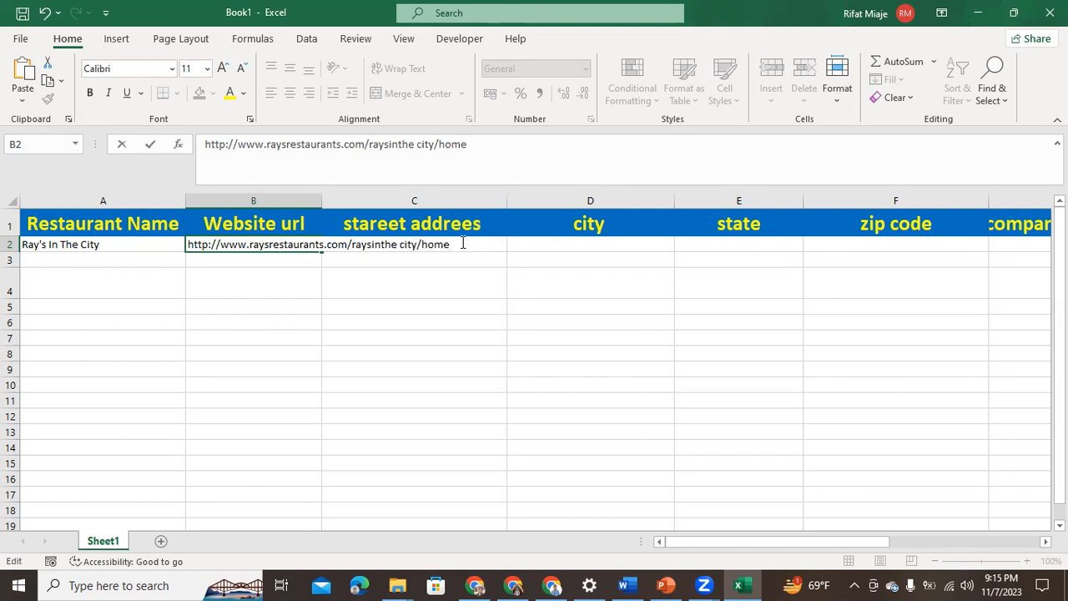
pyautogui.press('super+v')
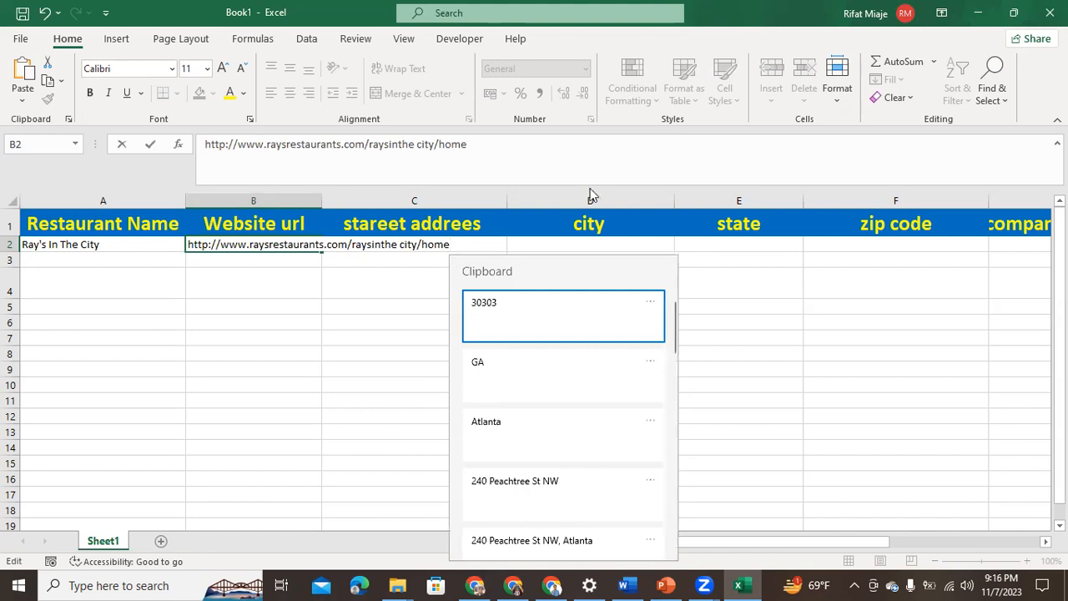
pyautogui.click(525, 487)
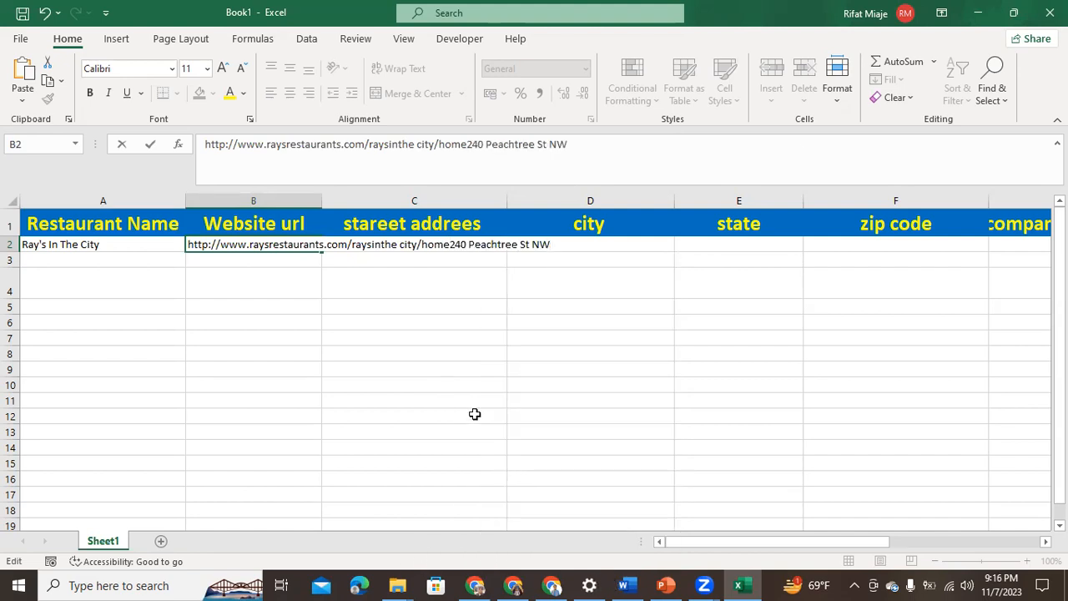
pyautogui.click(316, 200)
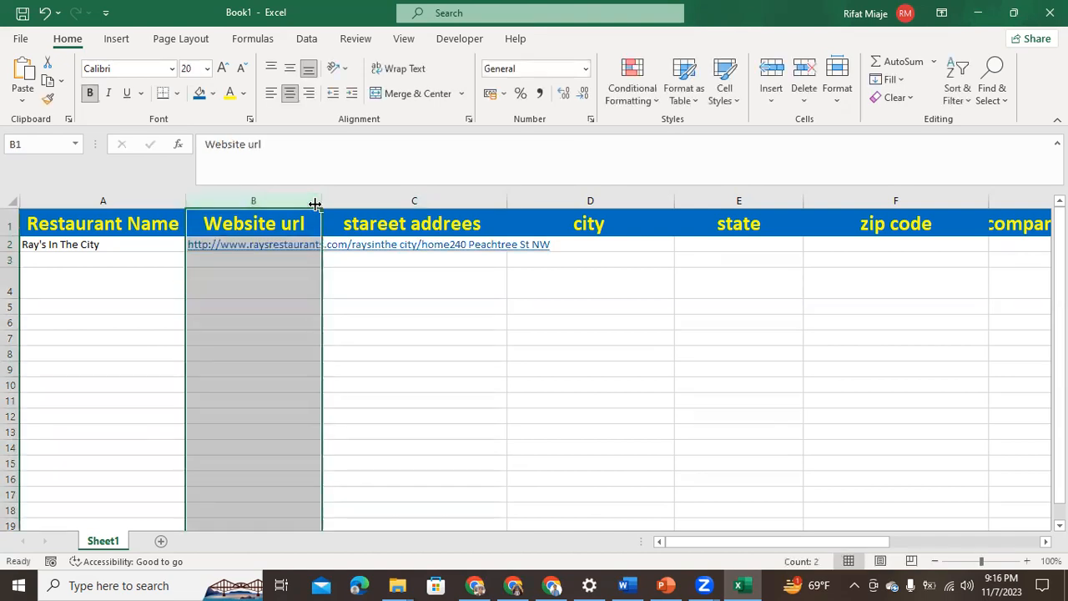
pyautogui.moveTo(322, 205); pyautogui.dragTo(385, 205)
pyautogui.click(459, 353)
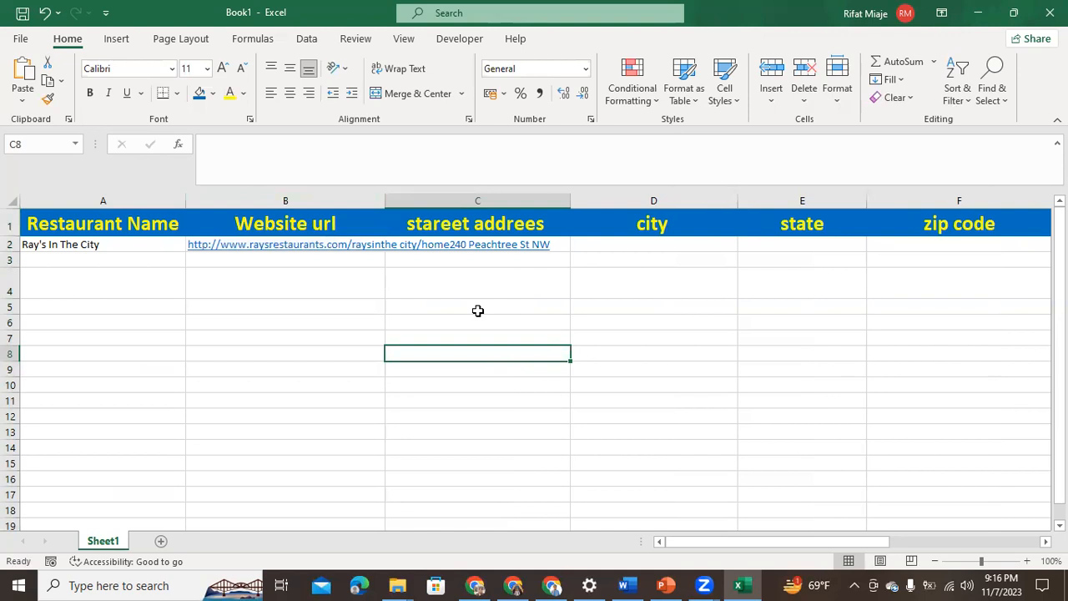
pyautogui.hotkey('ctrl', 'z')
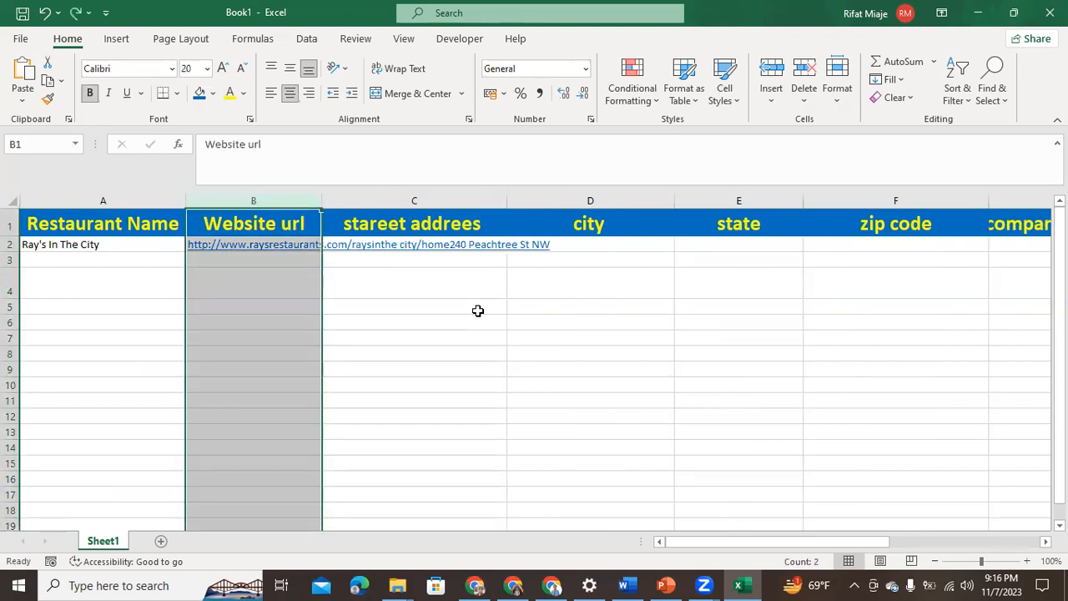
# Clear the contents of cell B2 and widen the "Website url" column
pyautogui.press('Down')
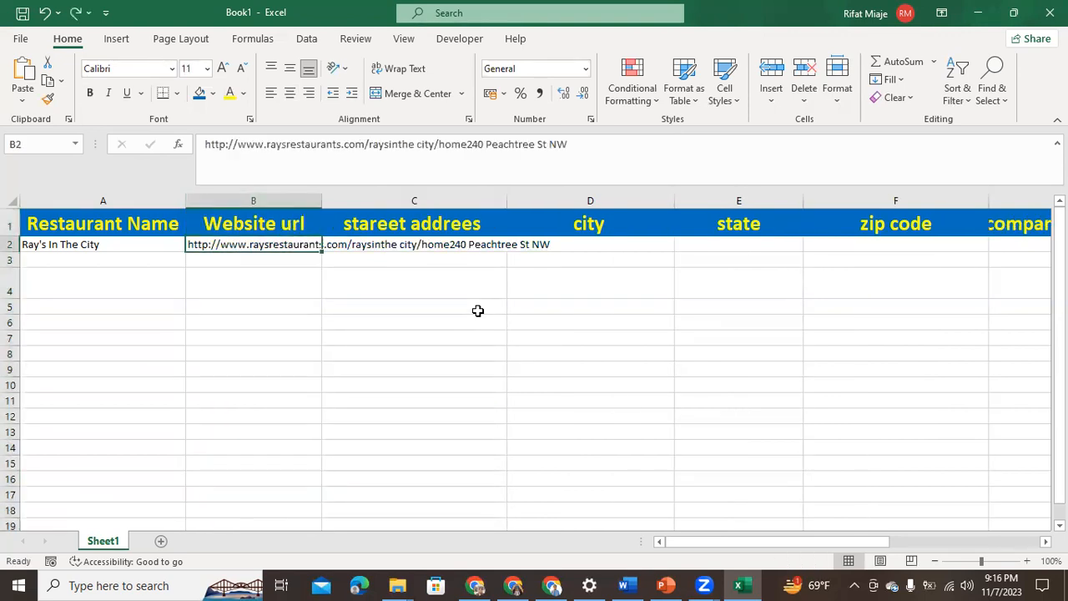
pyautogui.press('Delete')
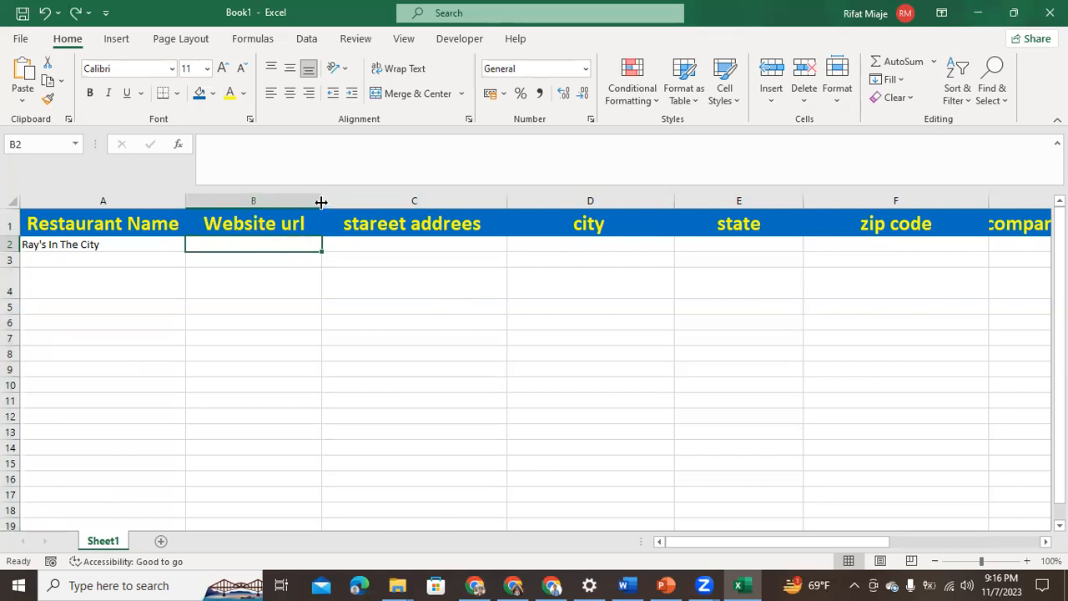
pyautogui.moveTo(321, 200); pyautogui.dragTo(404, 201)
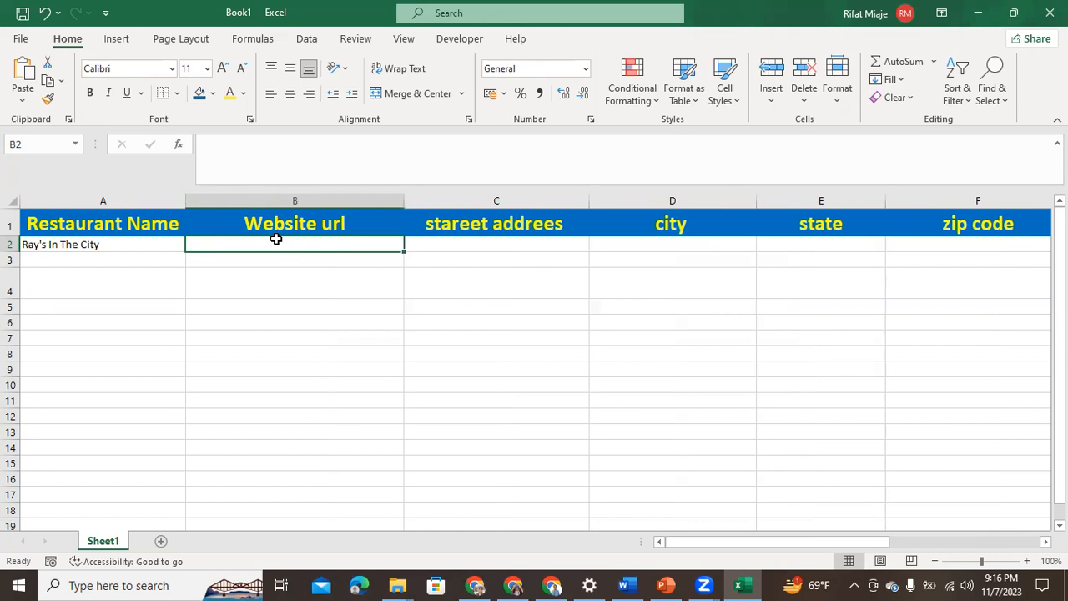
pyautogui.doubleClick(274, 242)
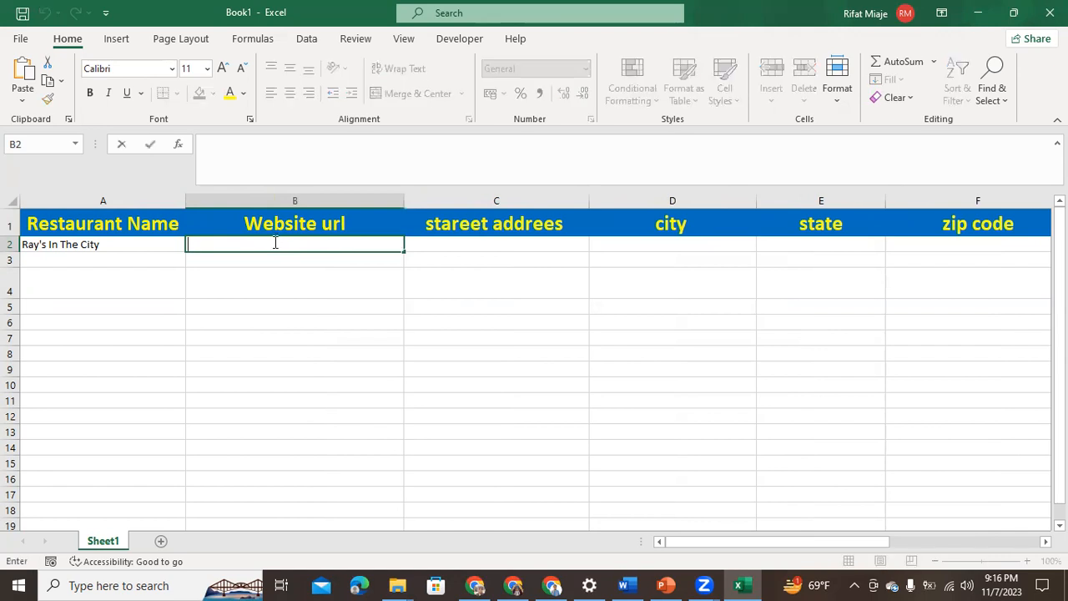
pyautogui.press('super+v')
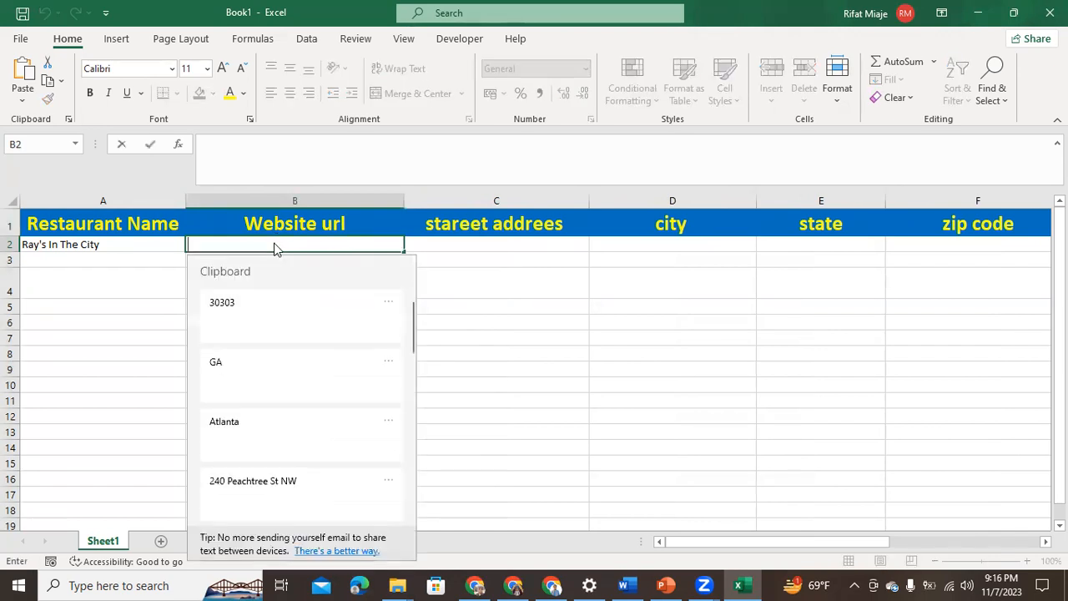
pyautogui.press('Down')
pyautogui.press('Down')
pyautogui.press('Down')
pyautogui.press('Down')
pyautogui.press('Down')
pyautogui.press('Down')
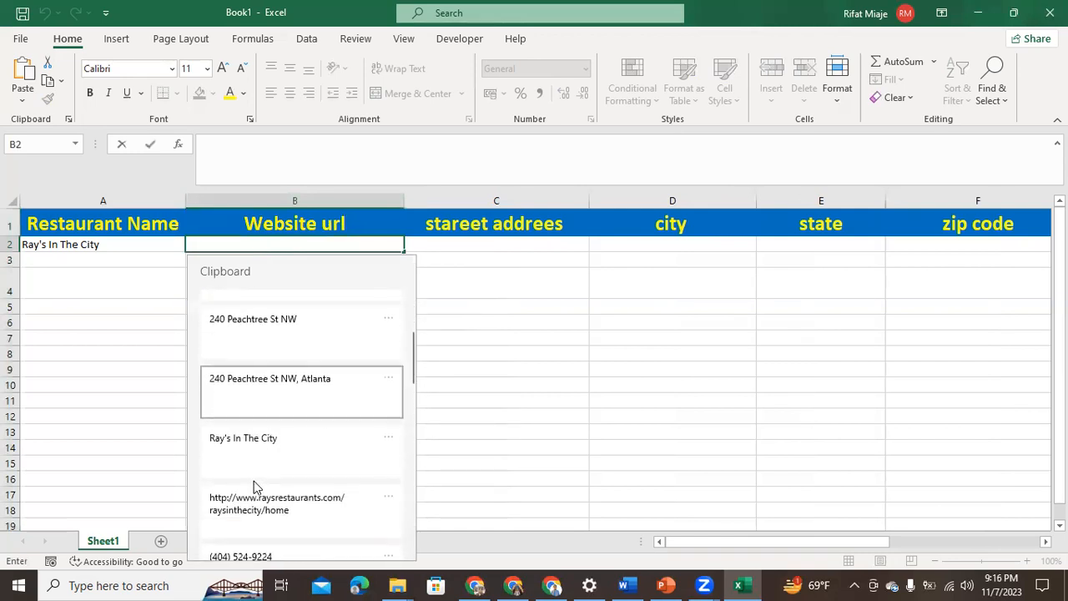
pyautogui.click(255, 505)
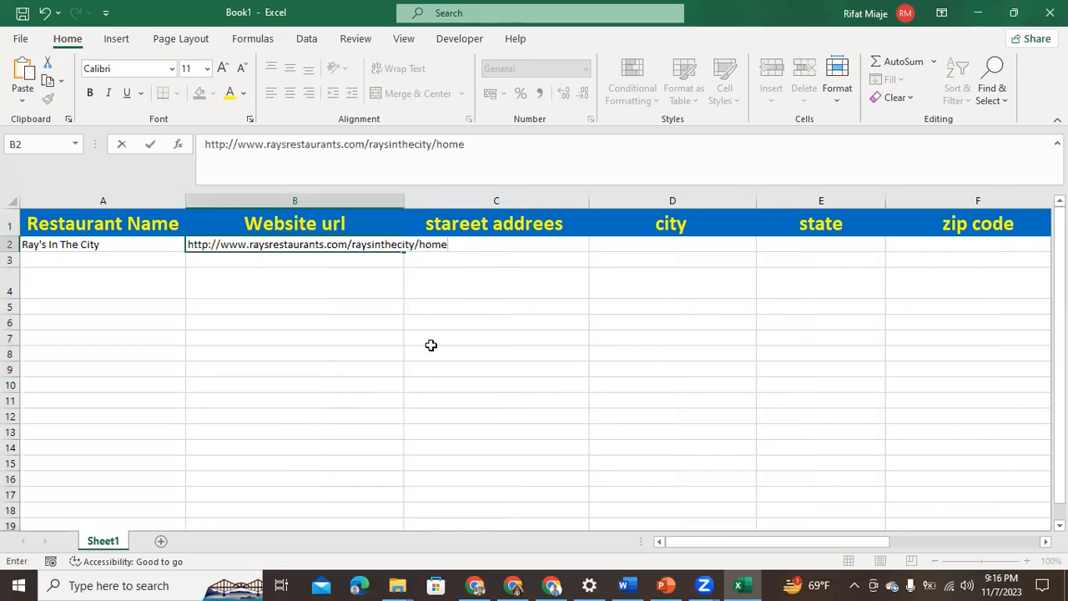
pyautogui.doubleClick(475, 247)
pyautogui.click(475, 247)
pyautogui.click(342, 289)
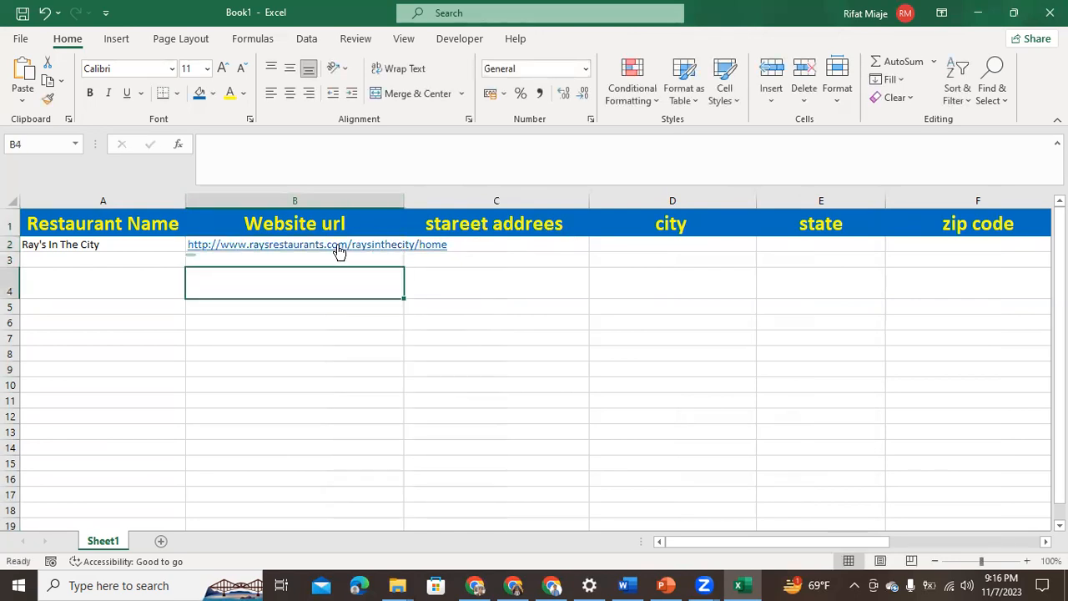
pyautogui.click(490, 244)
pyautogui.moveTo(404, 205); pyautogui.dragTo(508, 209)
# Start pasting the restaurant's street address from the clipboard history into cell C2
pyautogui.doubleClick(541, 248)
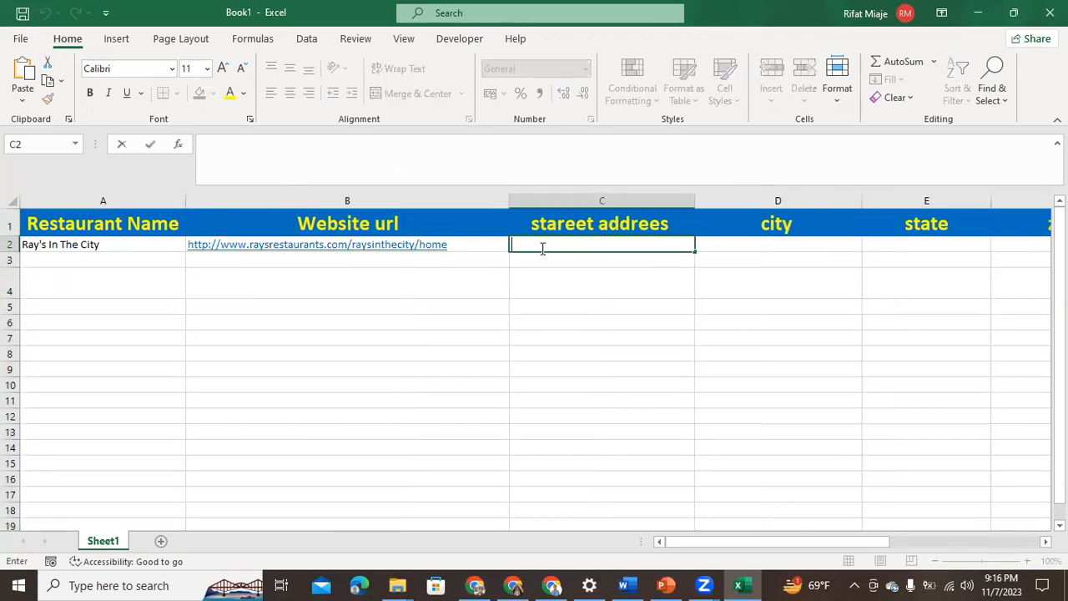
pyautogui.press('super+v')
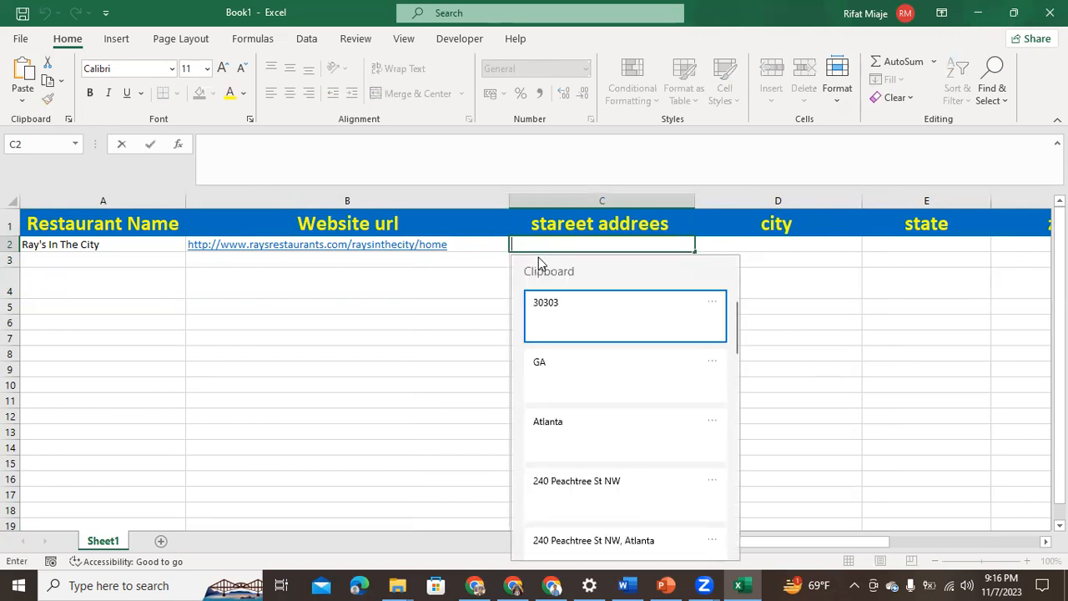
# Fill in row 2 with the restaurant's copied street address in column C and the city Atlanta in column D
pyautogui.click(604, 478)
pyautogui.click(757, 246)
pyautogui.doubleClick(758, 246)
pyautogui.moveTo(747, 547); pyautogui.dragTo(793, 546)
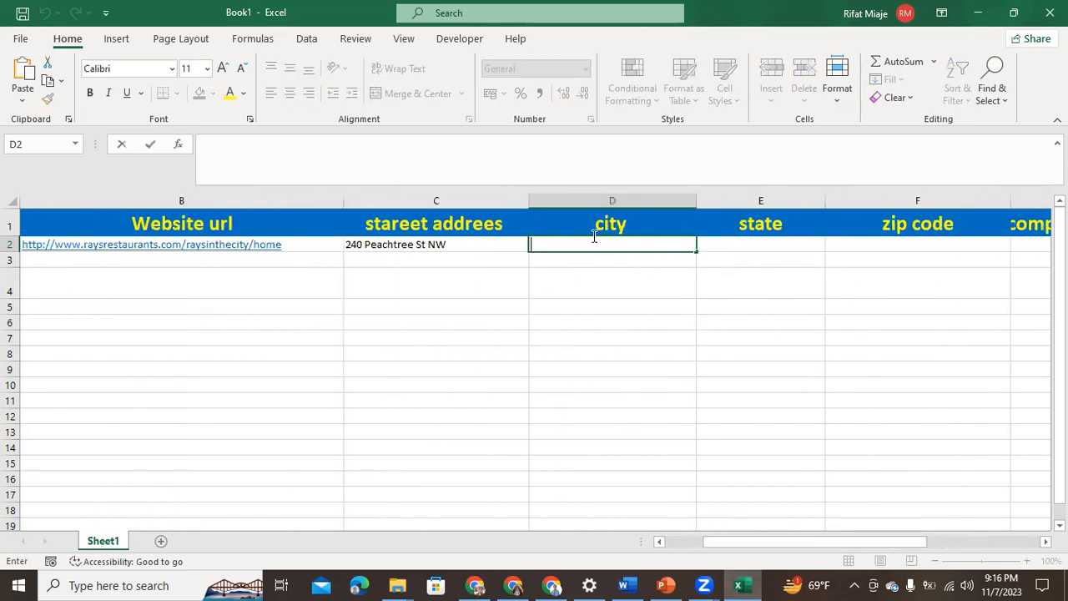
pyautogui.press('super+v')
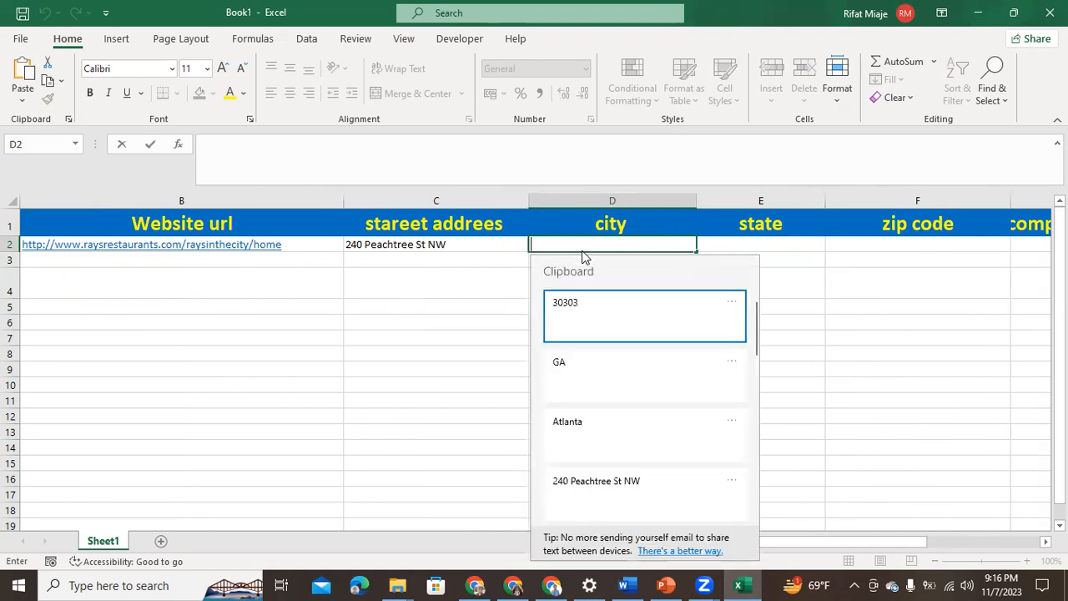
pyautogui.click(586, 426)
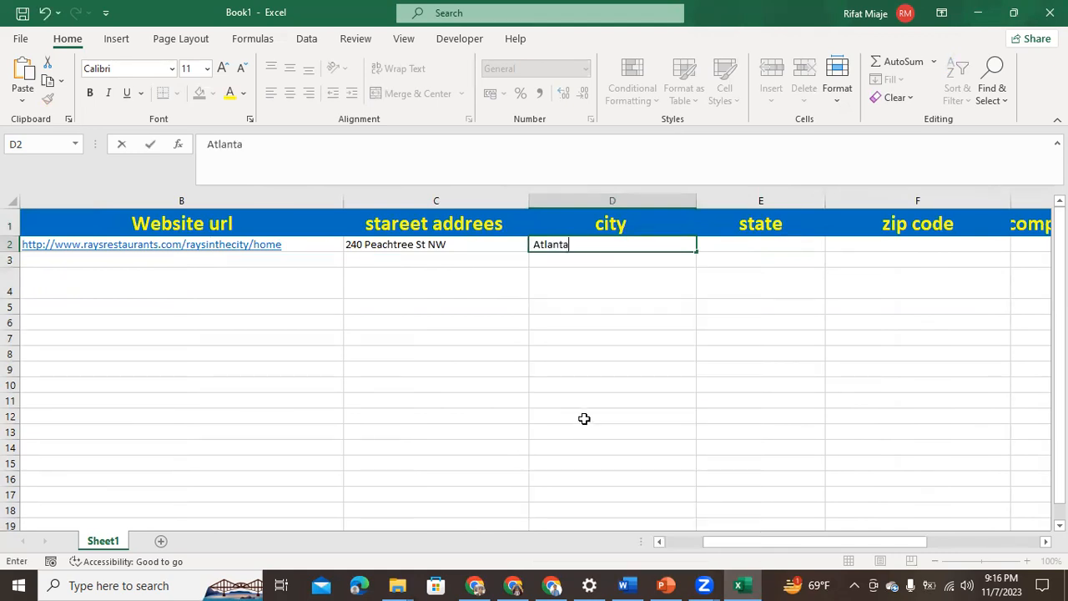
# Fill in row 2 with the state GA in column E and the restaurant's copied zip code in column F
pyautogui.doubleClick(750, 244)
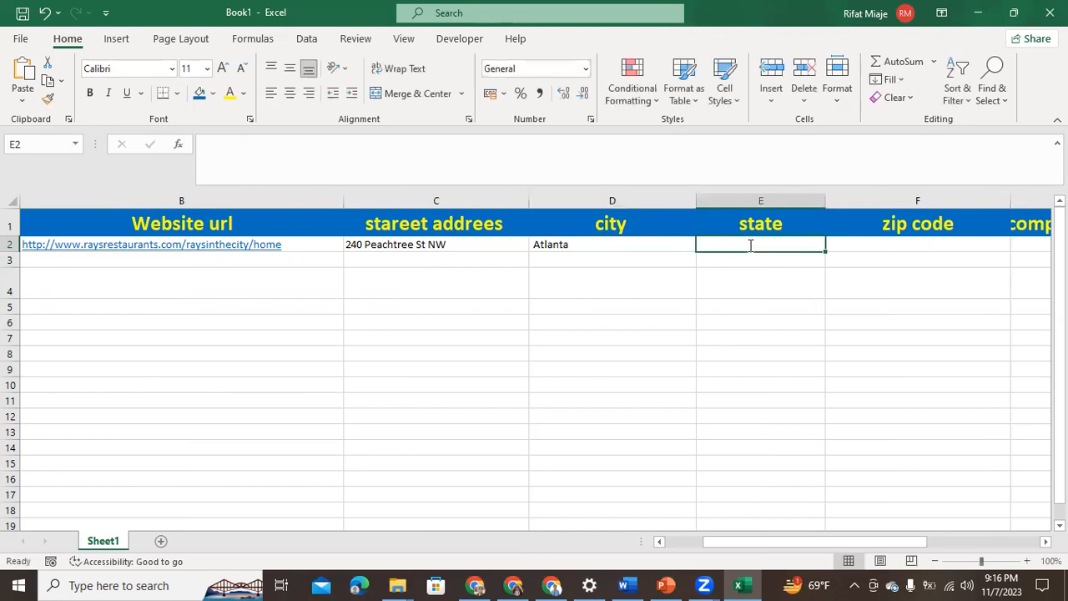
pyautogui.press('super+v')
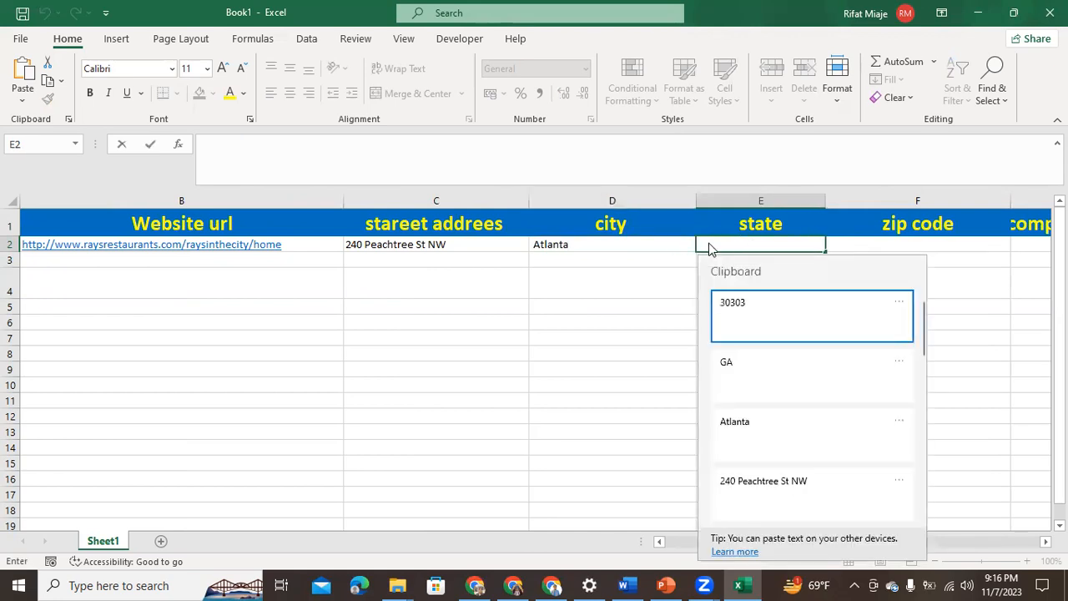
pyautogui.click(751, 377)
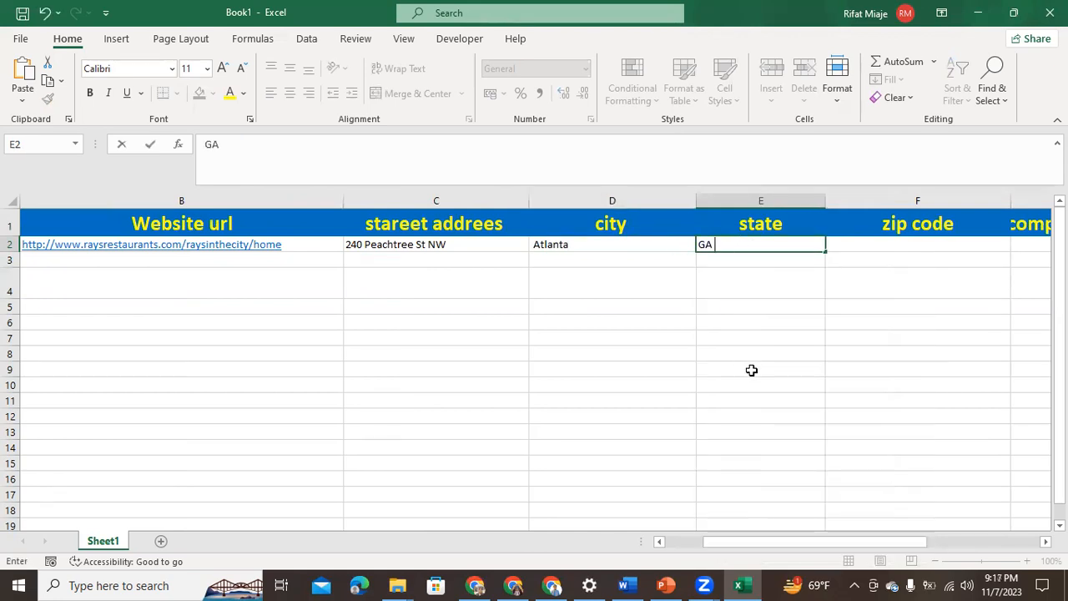
pyautogui.moveTo(768, 542); pyautogui.dragTo(841, 542)
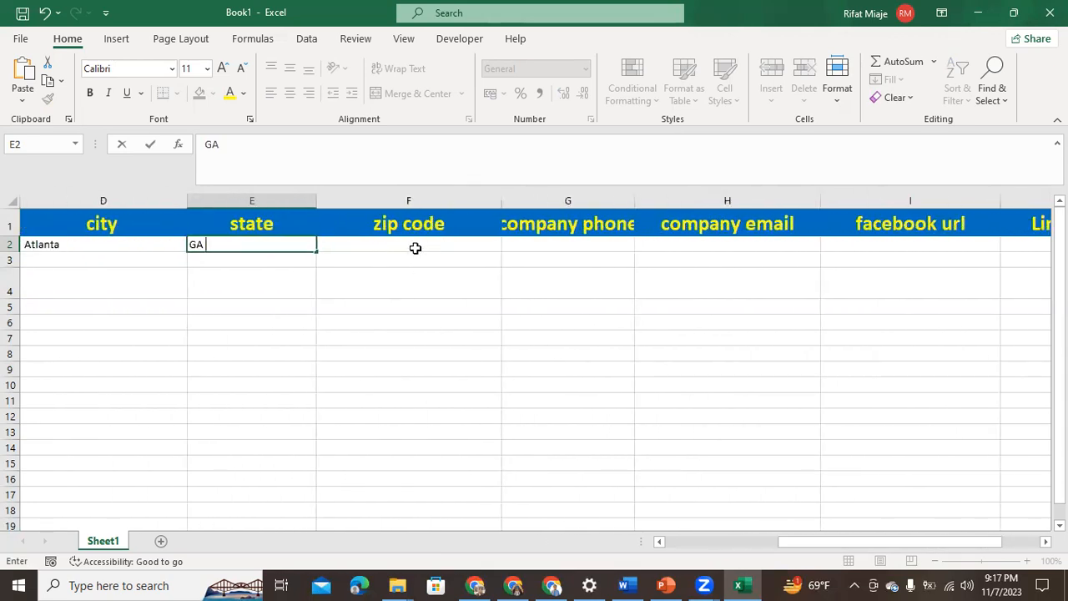
pyautogui.click(416, 243)
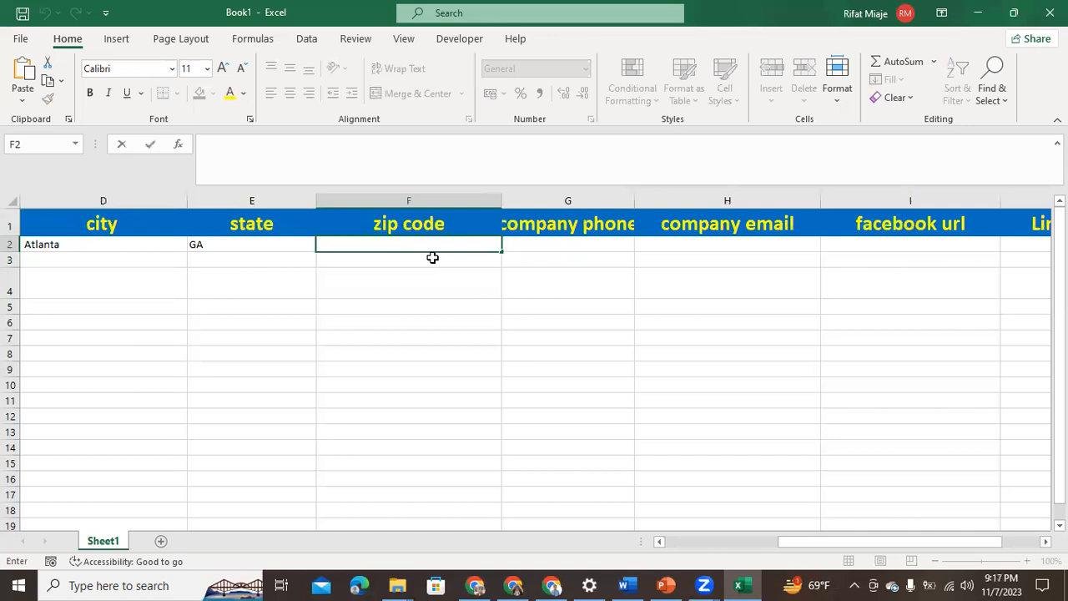
pyautogui.press('super+v')
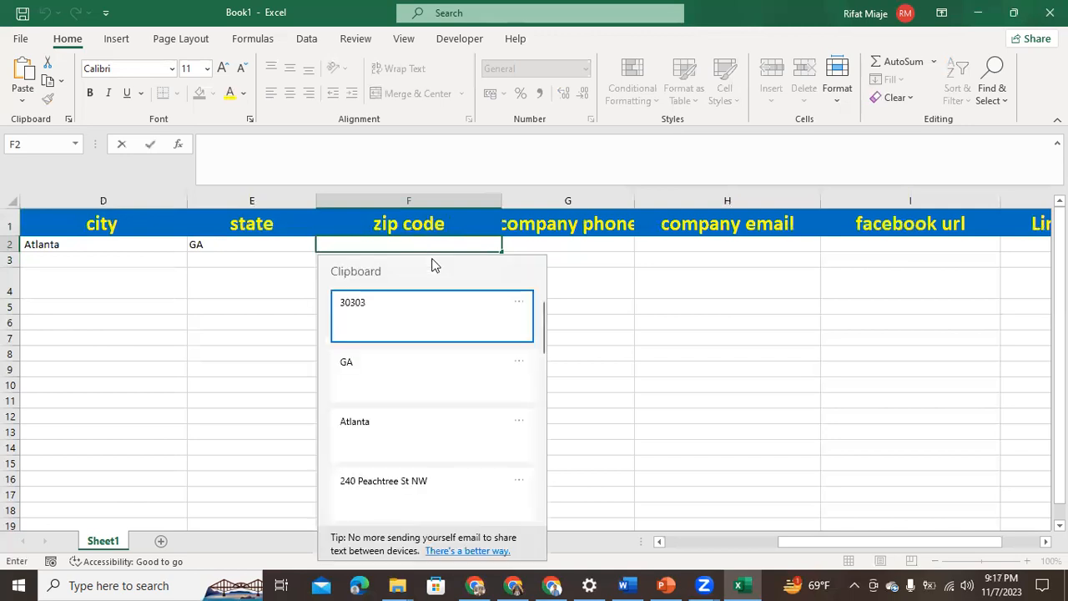
pyautogui.click(382, 317)
pyautogui.click(416, 339)
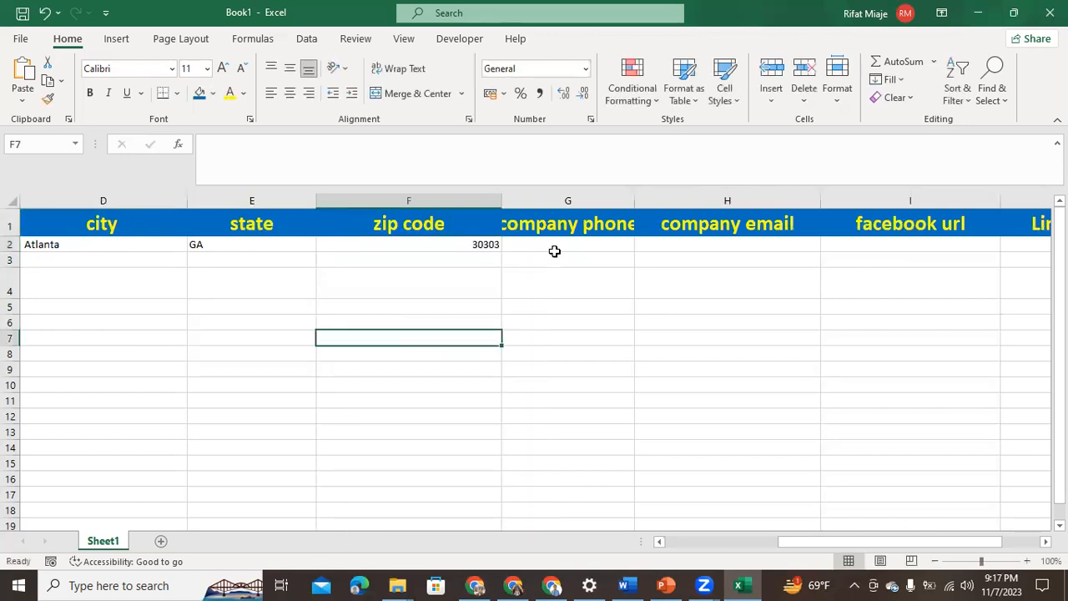
# Widen column G to fit its heading and enter the restaurant's copied phone number in cell G2
pyautogui.moveTo(633, 201); pyautogui.dragTo(680, 202)
pyautogui.doubleClick(607, 244)
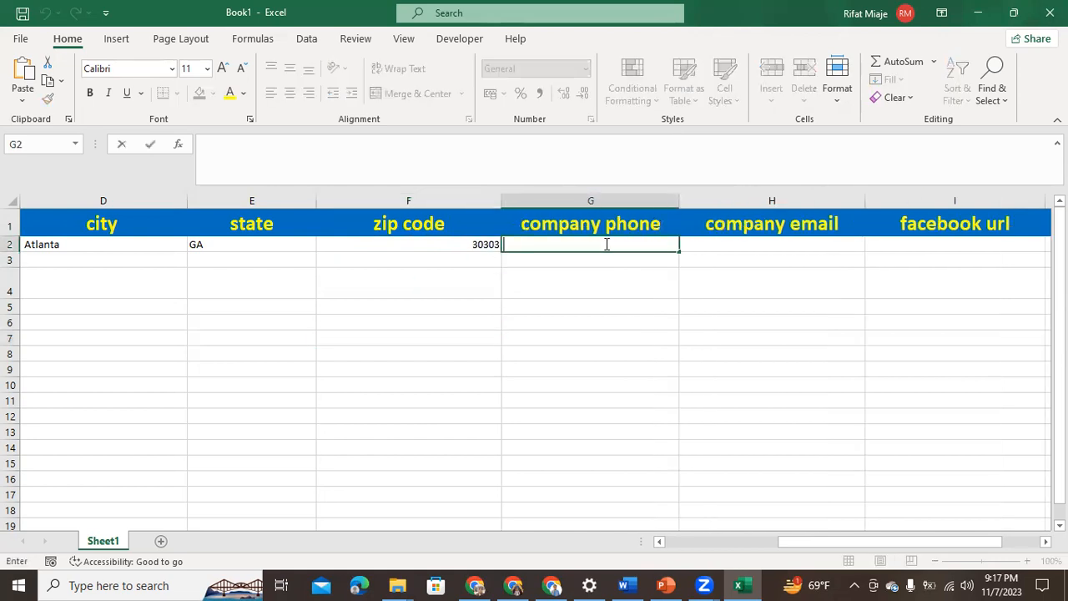
pyautogui.press('super+v')
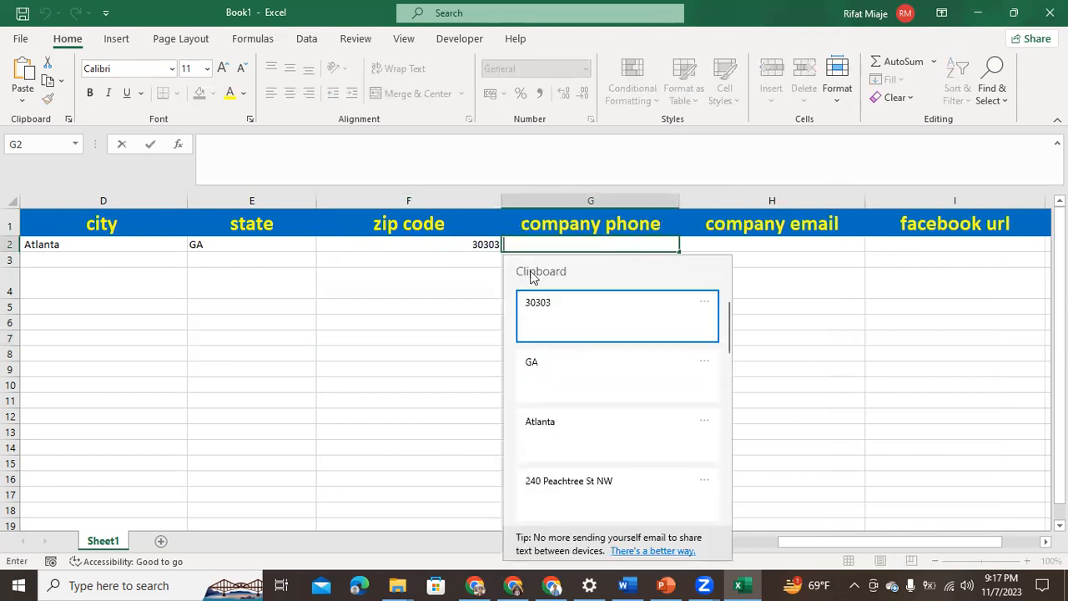
pyautogui.scroll(-3, 534, 421)
pyautogui.scroll(-2, 559, 461)
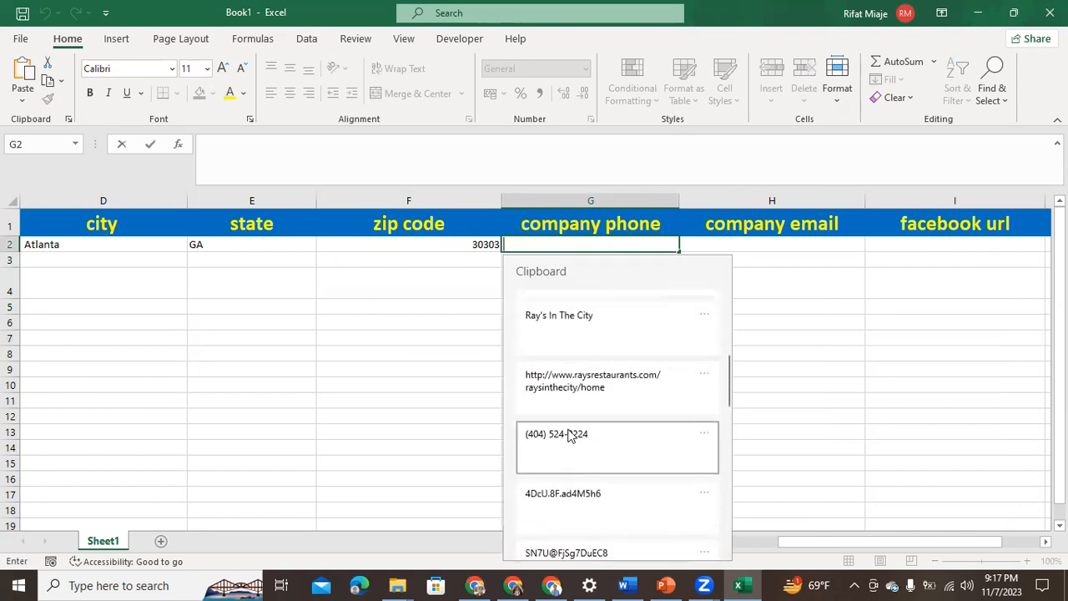
pyautogui.click(569, 436)
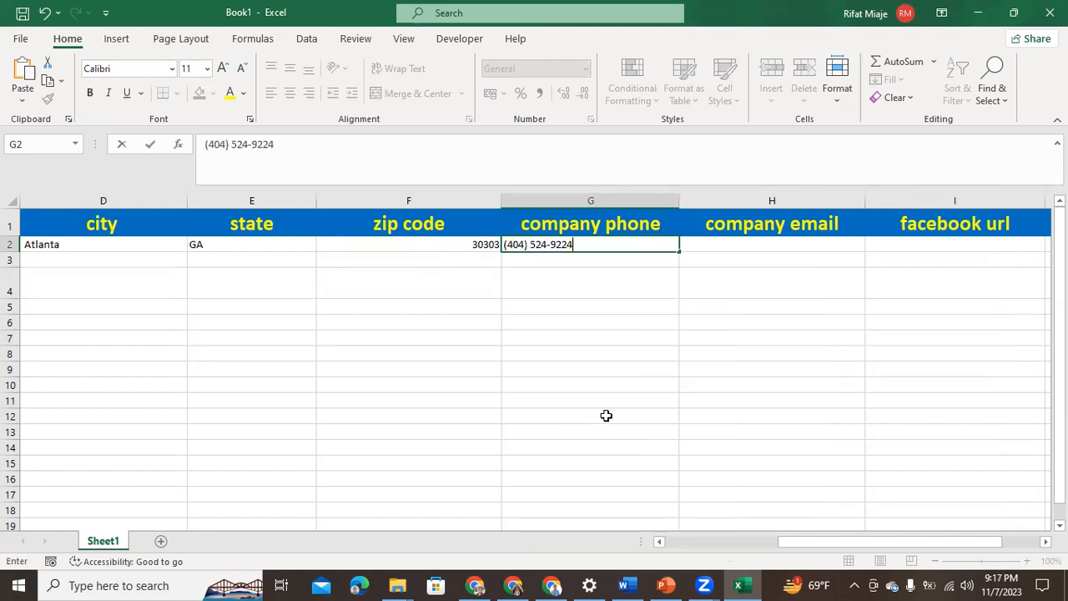
pyautogui.press('Return')
pyautogui.click(740, 341)
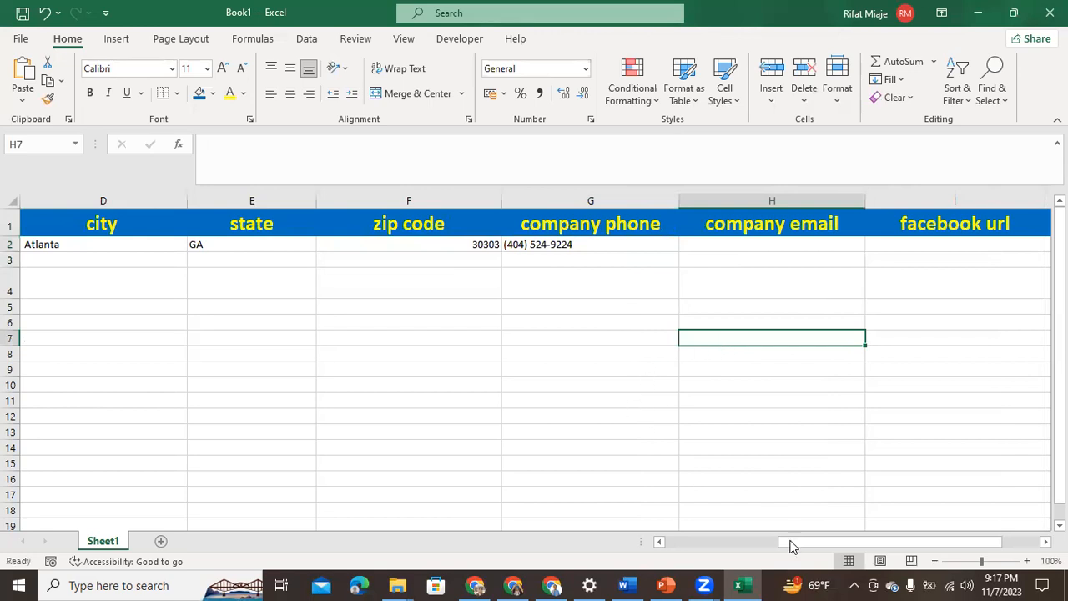
# Switch to the Yellow Pages listing for Ray's In The City in Chrome
pyautogui.moveTo(808, 540); pyautogui.dragTo(868, 547)
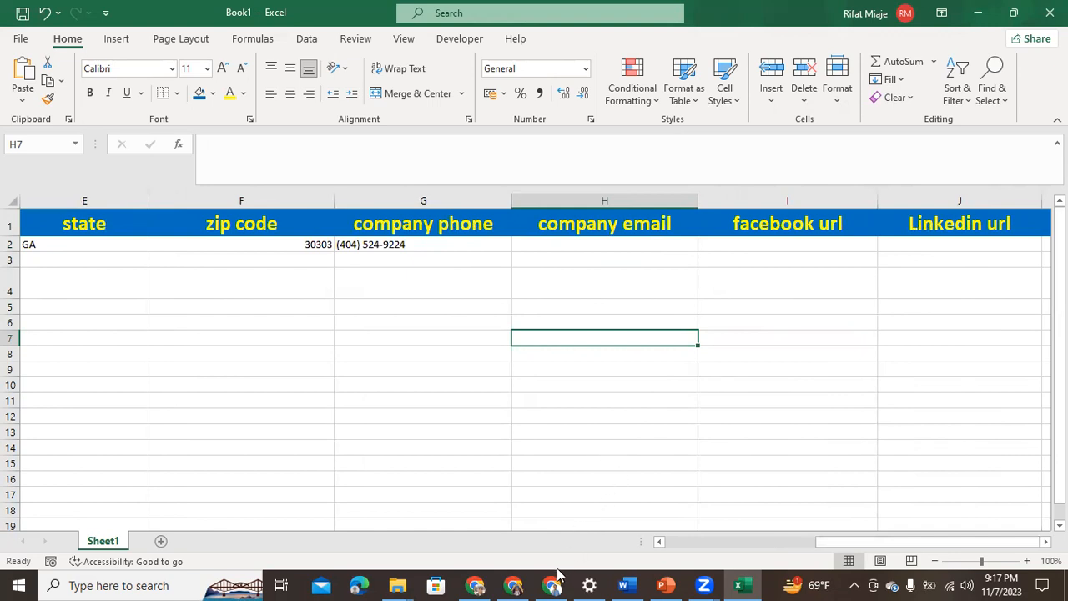
pyautogui.moveTo(555, 575)
pyautogui.click(530, 525)
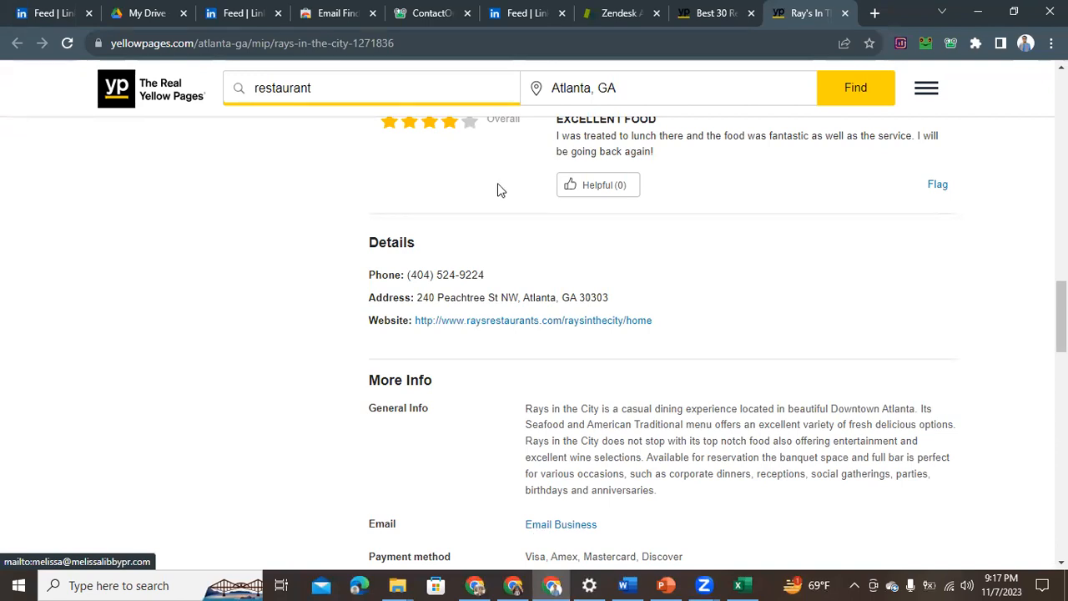
# Try the listing's Email Business link to get the company email, and close the Outlook window
pyautogui.click(568, 526)
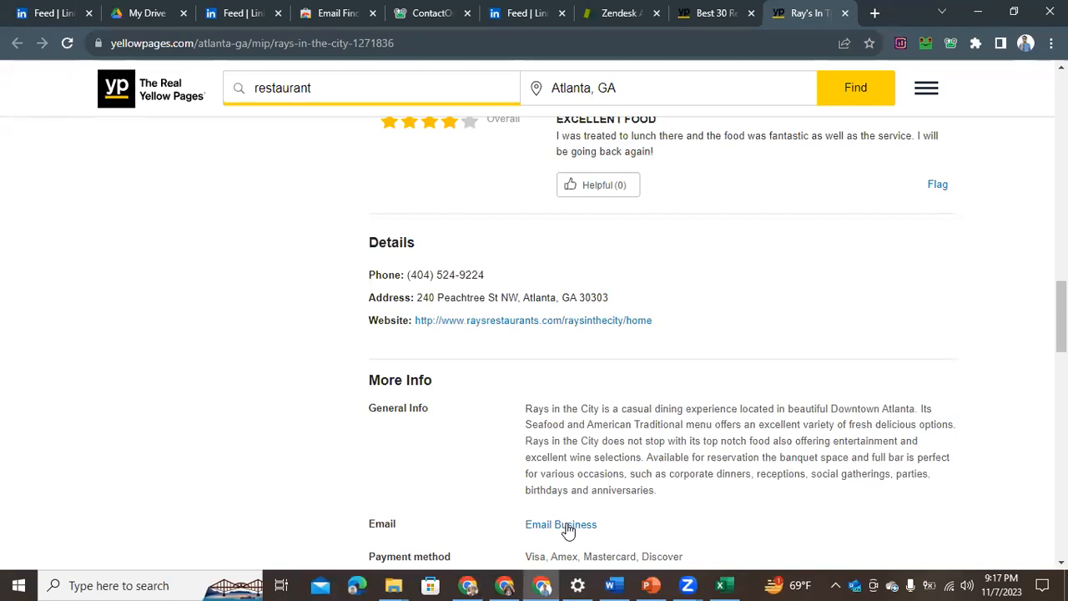
pyautogui.click(568, 528)
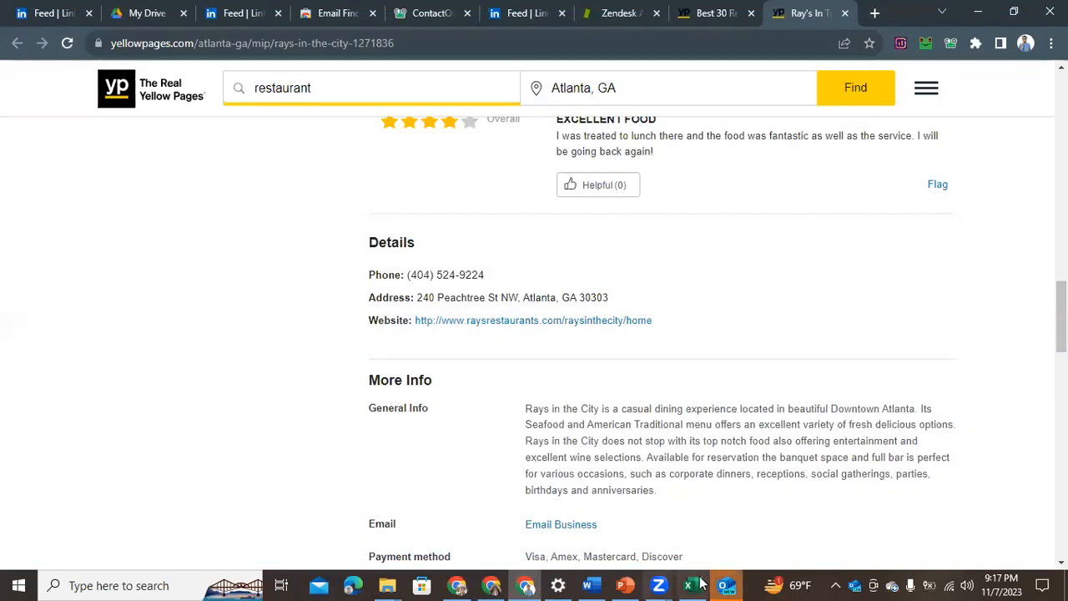
pyautogui.moveTo(728, 584)
pyautogui.click(729, 559)
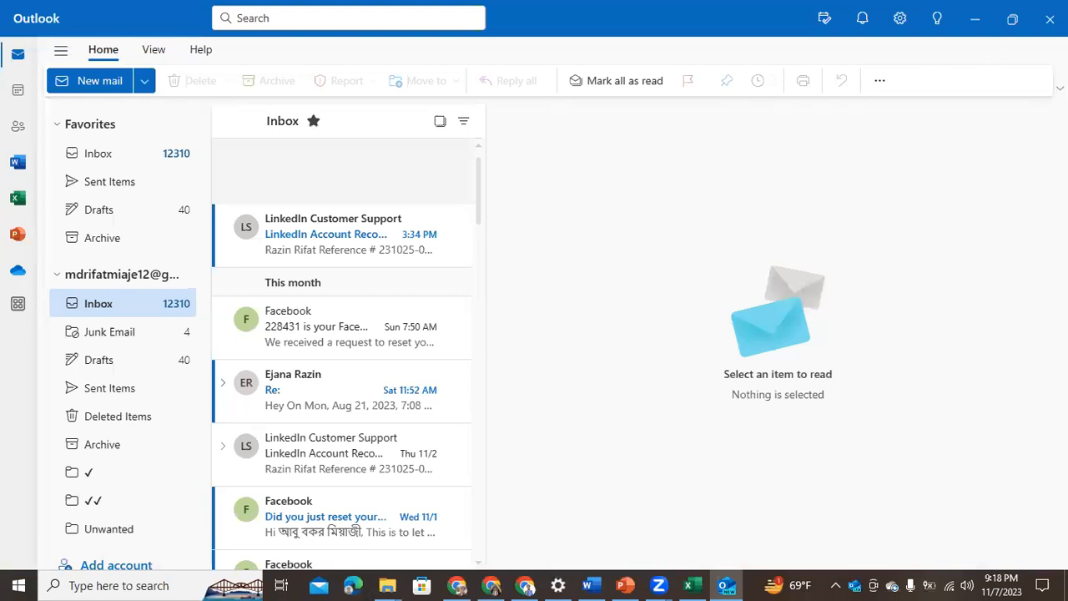
pyautogui.click(1050, 19)
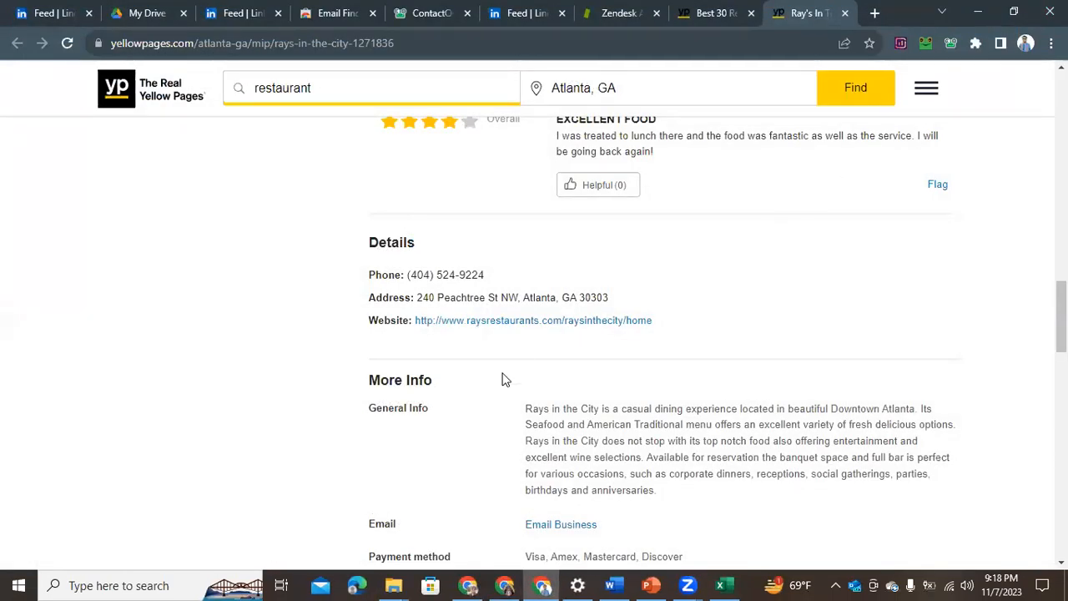
# Try opening the Email Business link from the listing's More Info section in a new tab
pyautogui.rightClick(550, 526)
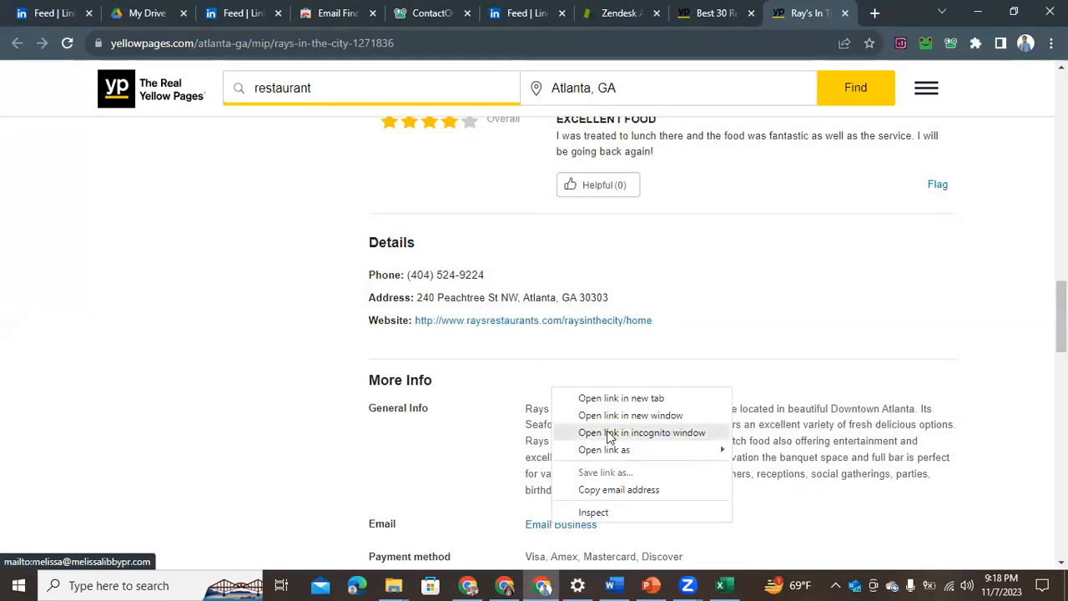
pyautogui.click(627, 398)
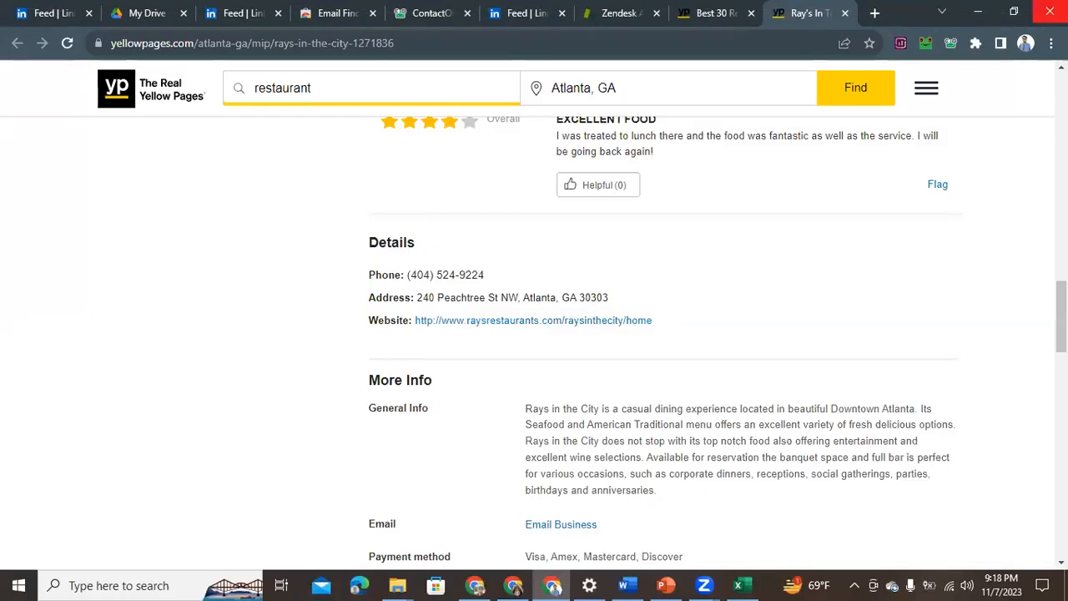
pyautogui.moveTo(608, 584)
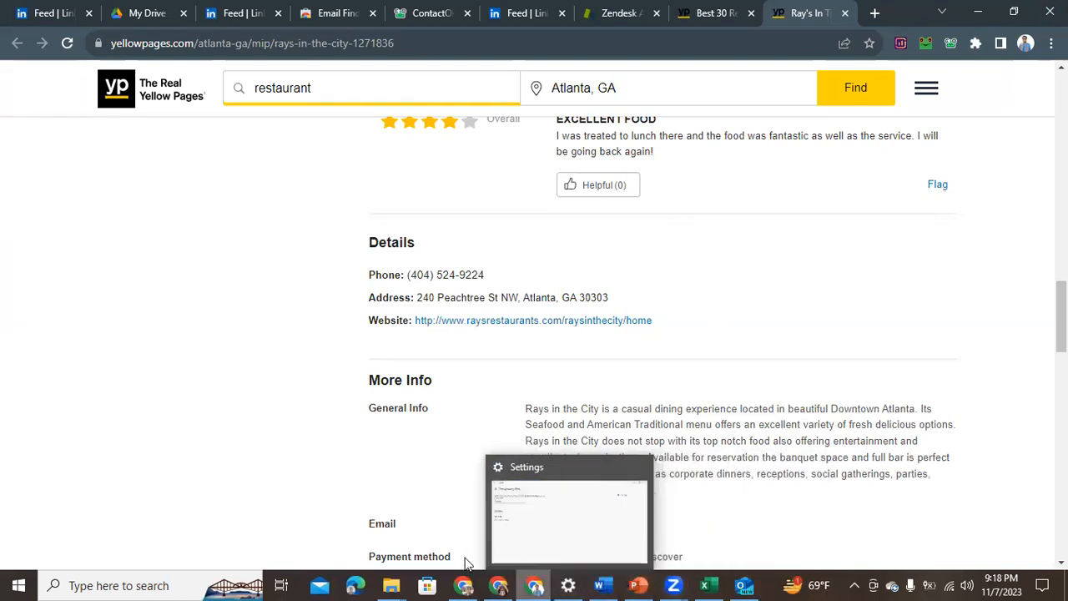
pyautogui.moveTo(707, 585)
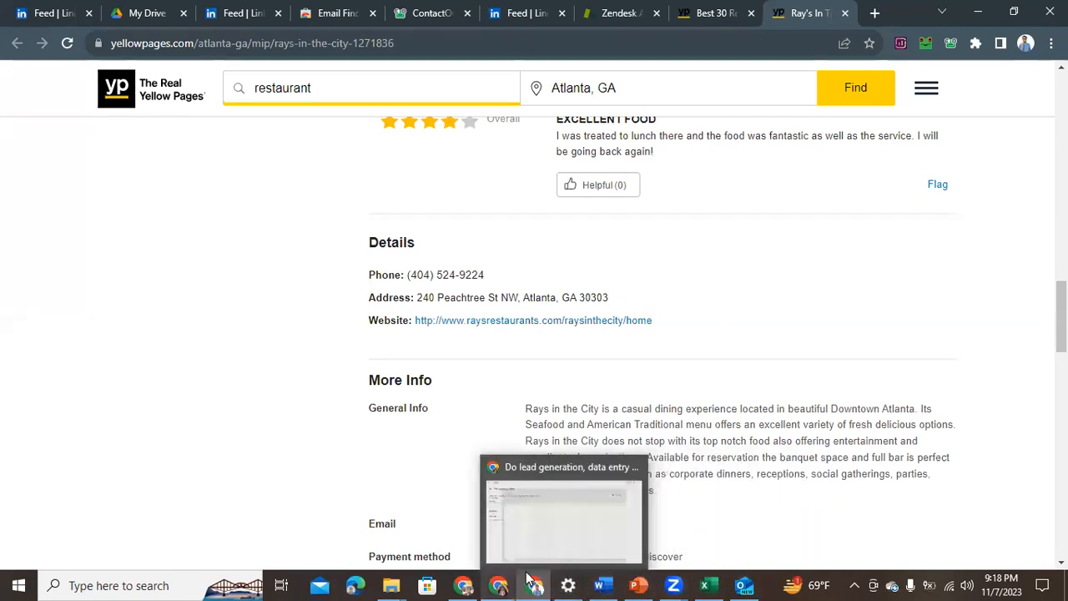
pyautogui.moveTo(546, 582)
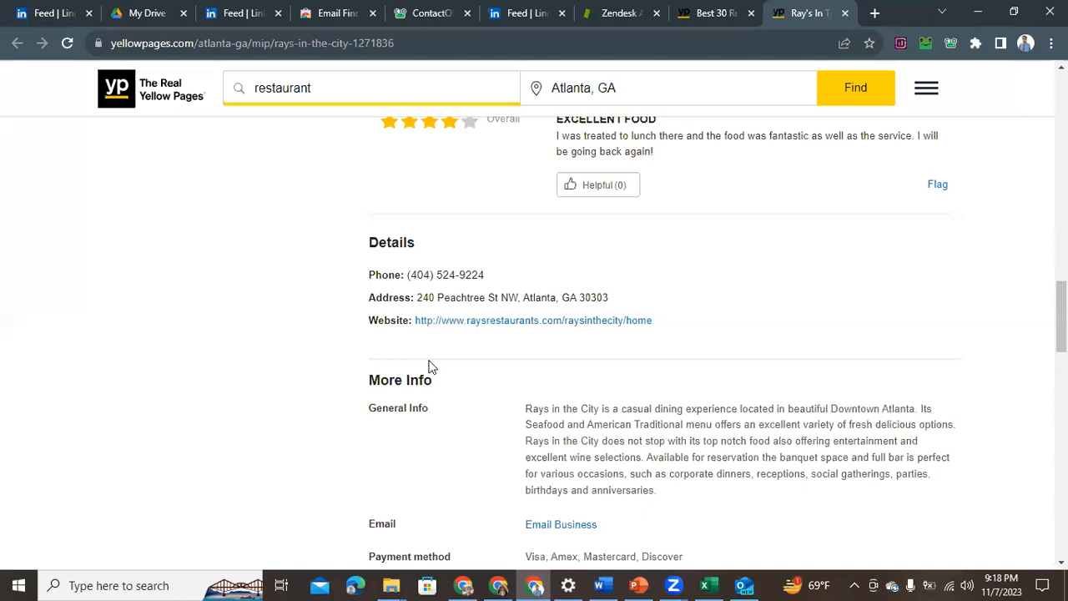
# Copy the full web address of the Ray's In The City listing page
pyautogui.click(469, 44)
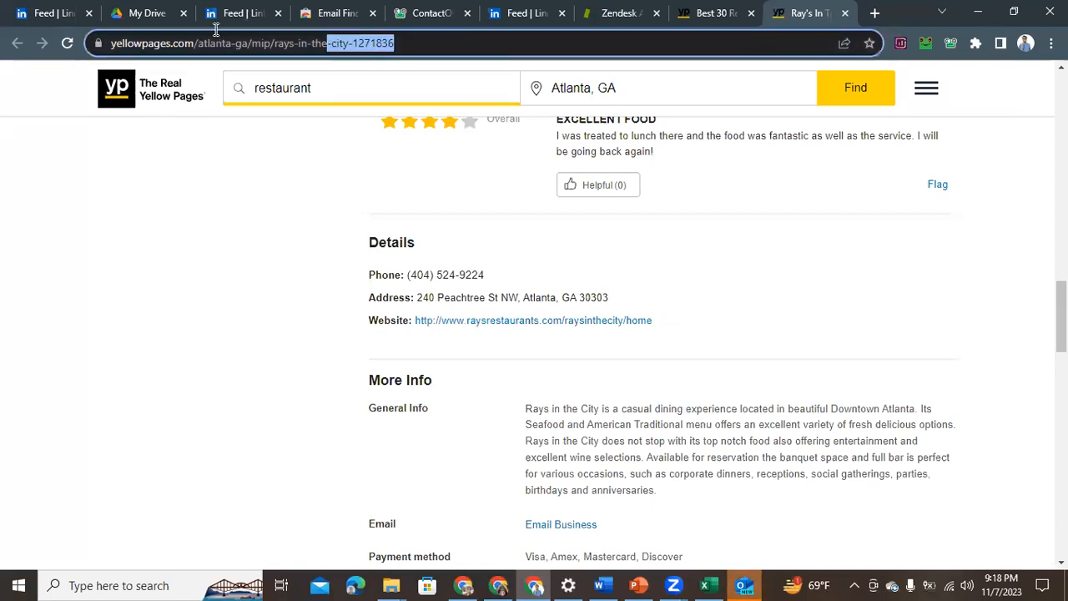
pyautogui.moveTo(216, 30); pyautogui.dragTo(111, 33)
pyautogui.rightClick(144, 43)
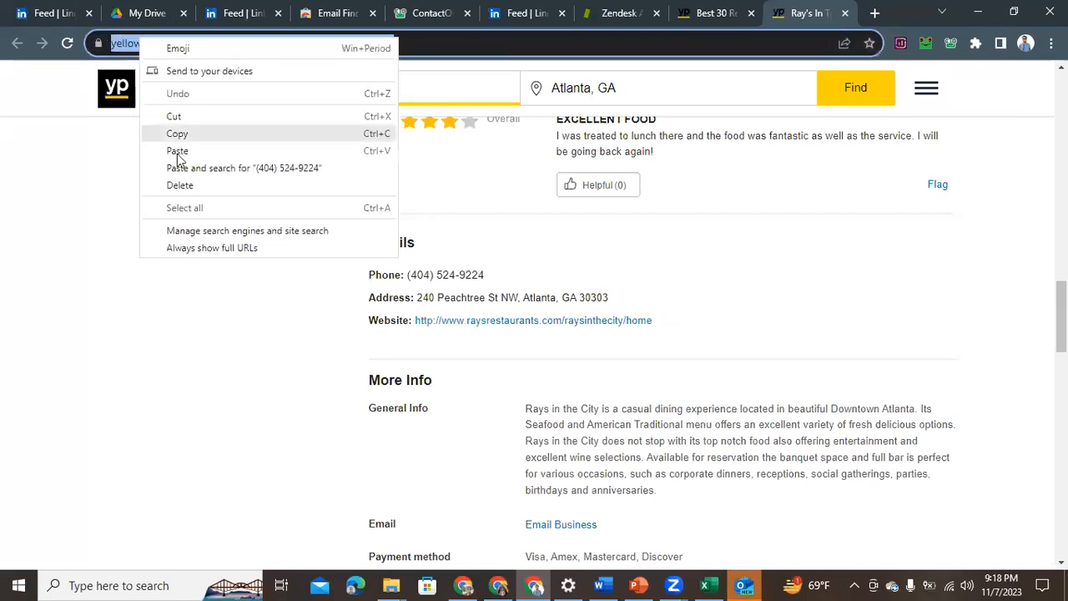
pyautogui.click(174, 133)
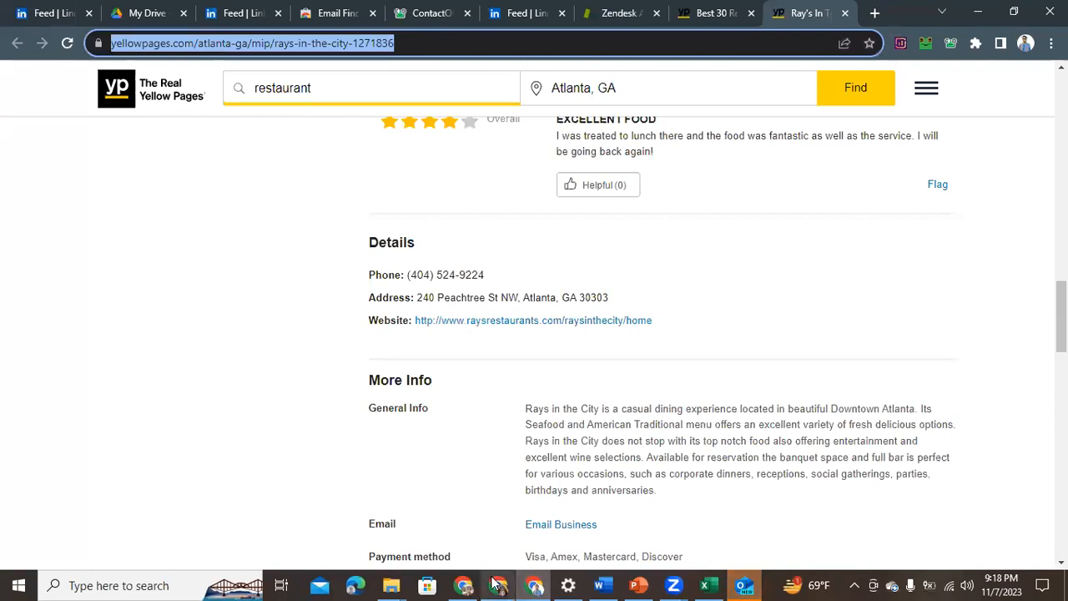
# Switch to the Chrome window with Apollo, open the copied listing address in a new tab, and follow its Email Business link
pyautogui.click(463, 451)
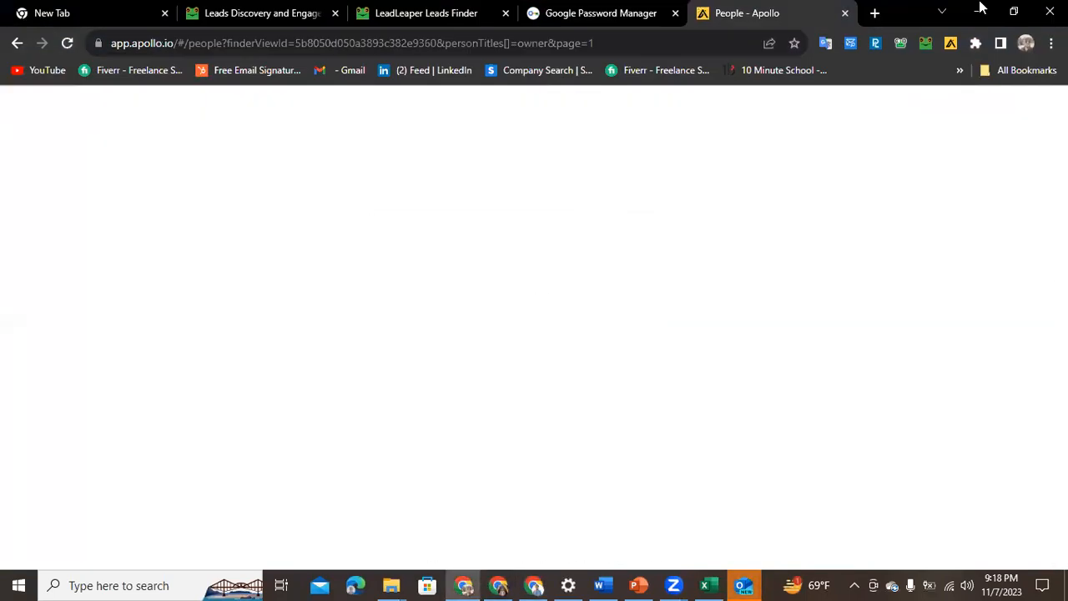
pyautogui.hotkey('ctrl', 't')
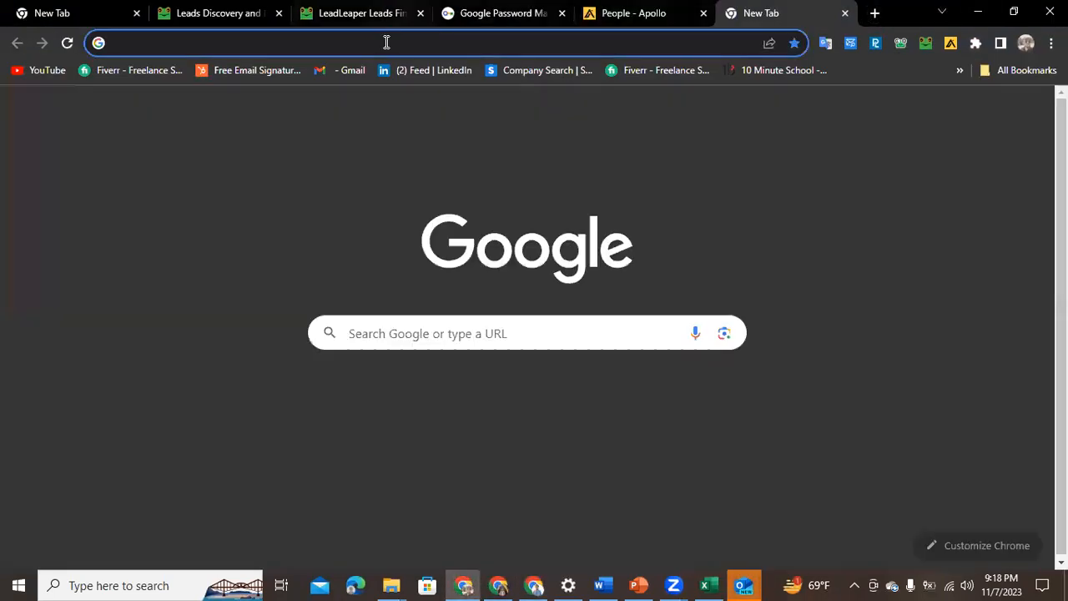
pyautogui.rightClick(385, 41)
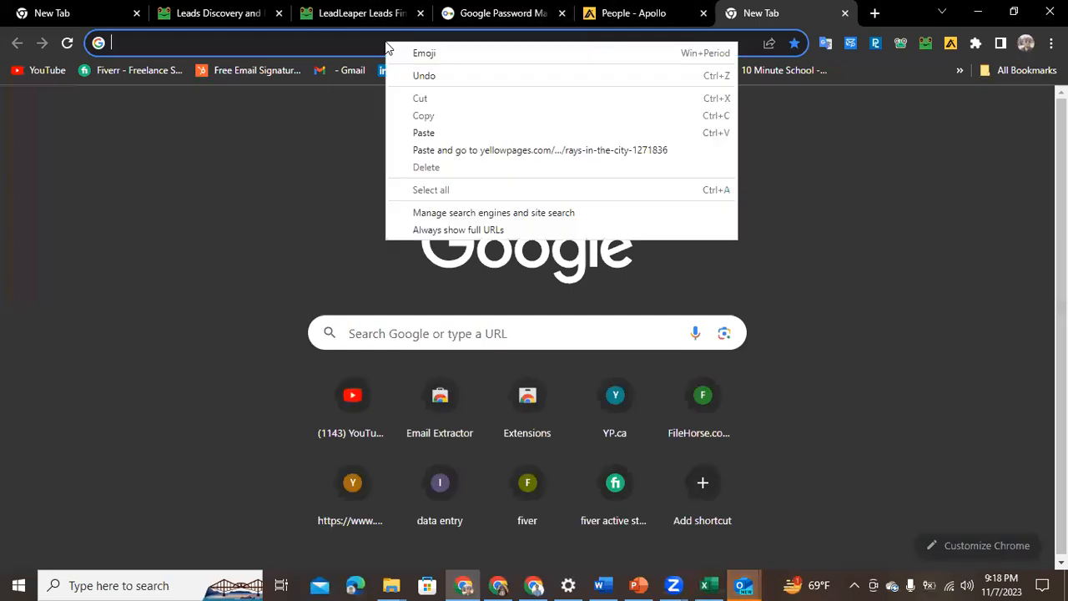
pyautogui.hotkey('ctrl', 'v')
pyautogui.press('Return')
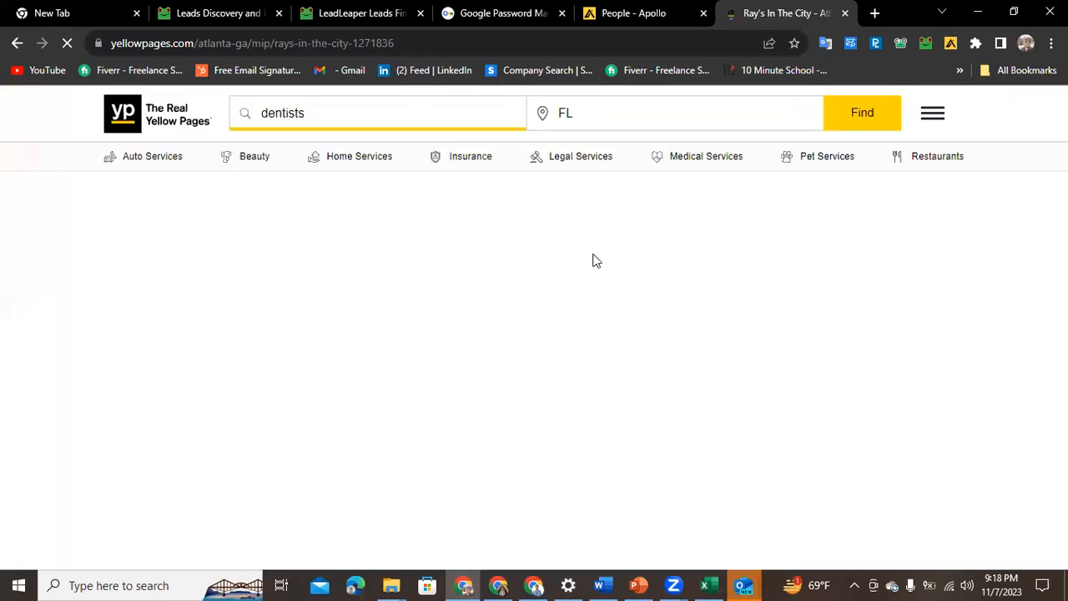
pyautogui.scroll(-9, 560, 399)
pyautogui.scroll(-15, 560, 399)
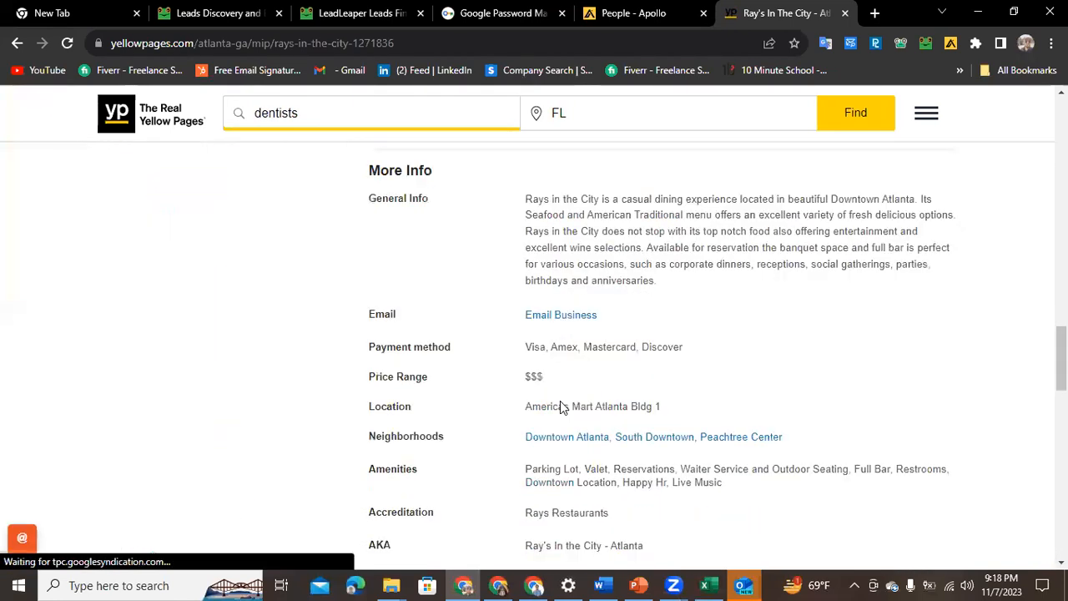
pyautogui.click(582, 324)
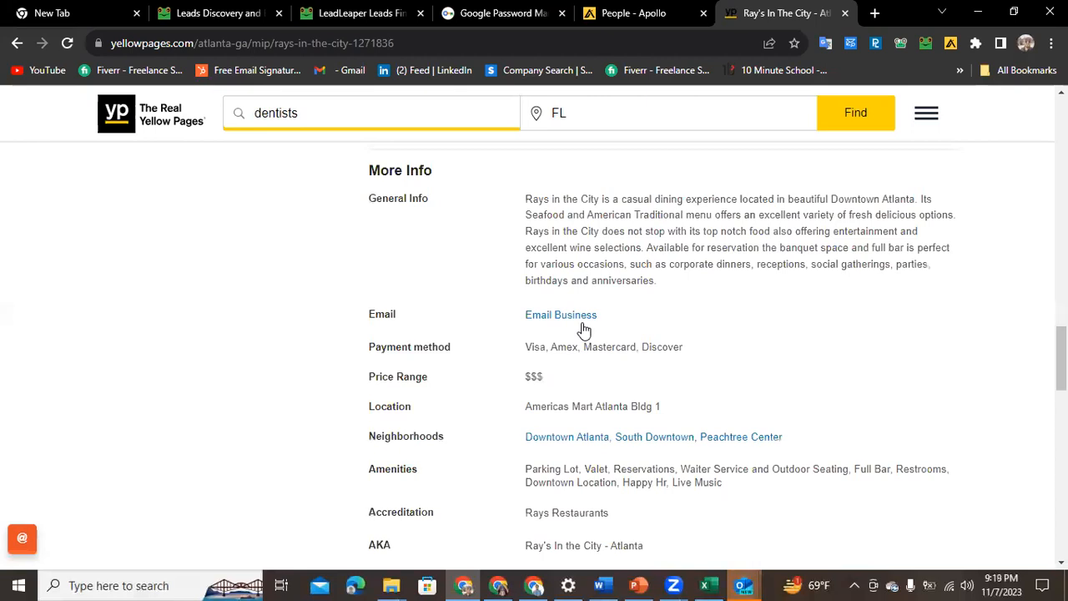
# Check the rest of the Ray's In The City listing in this window, and minimize it to return to the other Chrome window
pyautogui.scroll(-1, 582, 359)
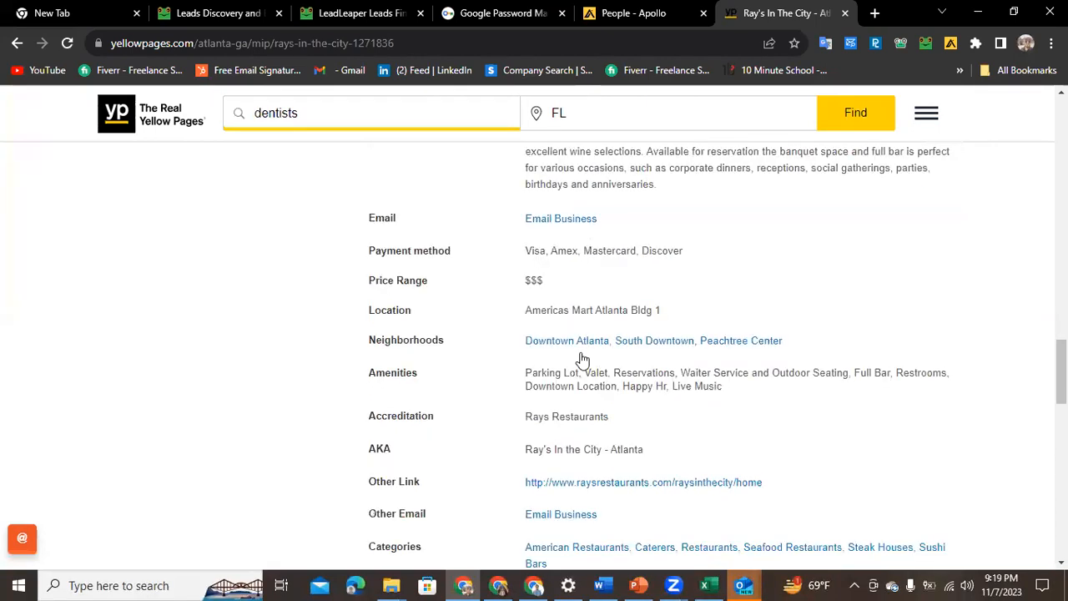
pyautogui.scroll(2, 582, 359)
pyautogui.scroll(5, 581, 359)
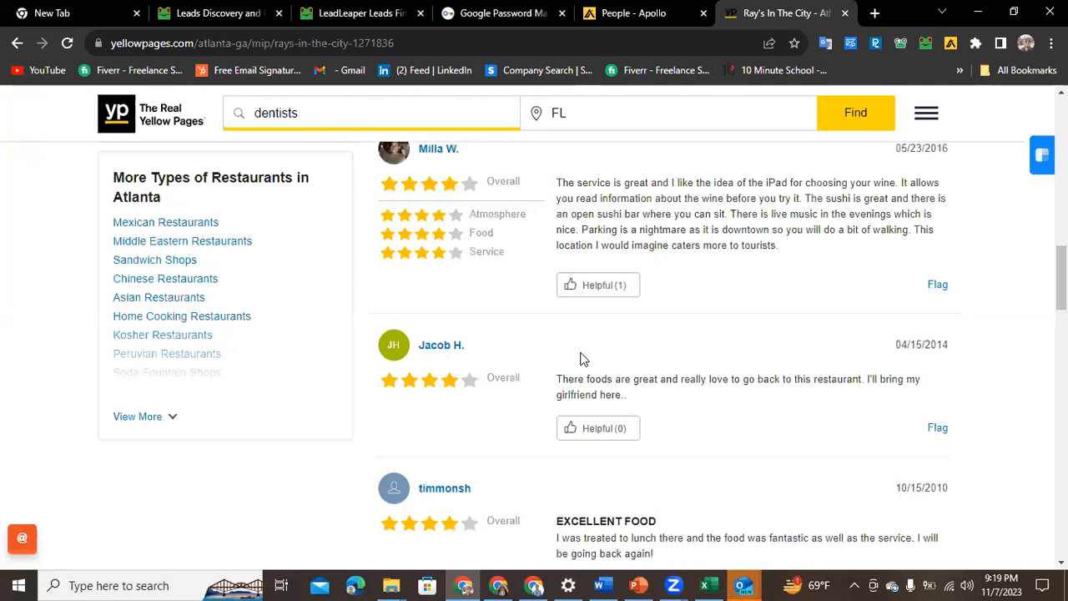
pyautogui.scroll(4, 582, 359)
pyautogui.scroll(4, 581, 359)
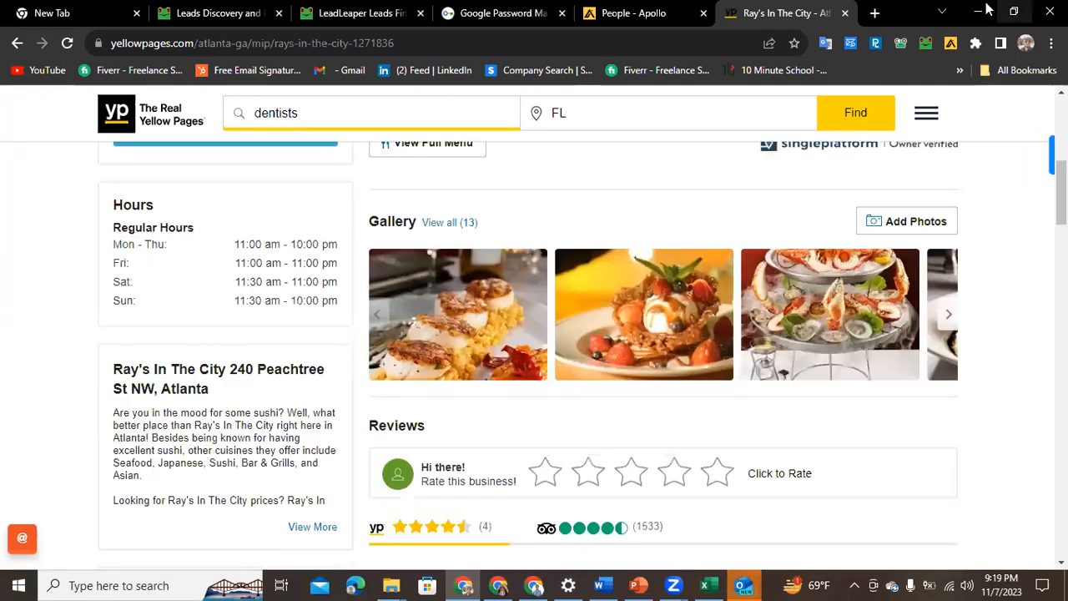
pyautogui.click(988, 9)
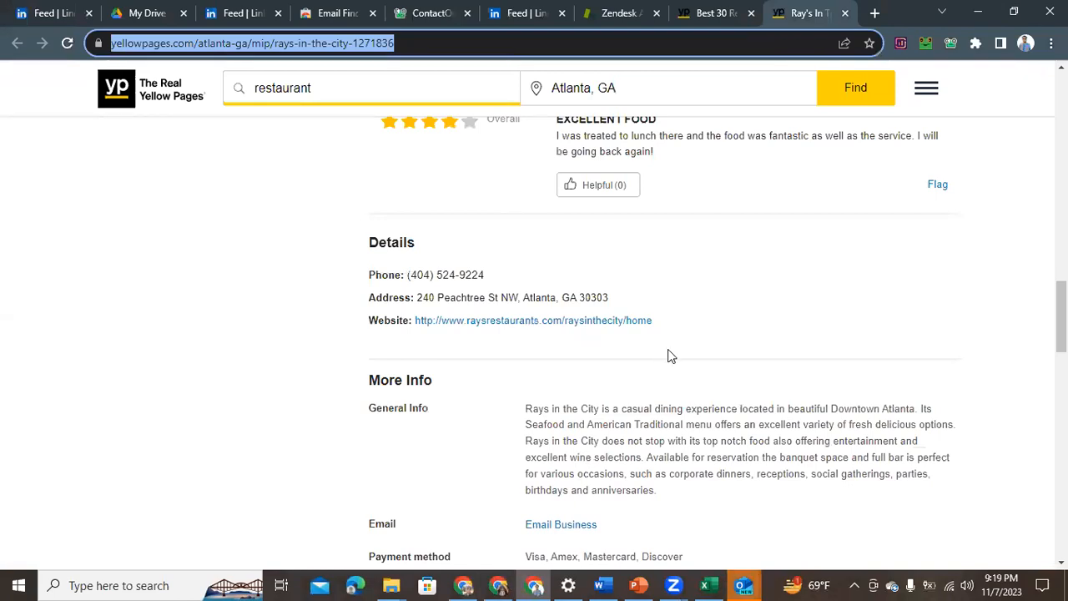
# Examine the Ray's In The City listing from its header down to the Details and More Info sections for a company email
pyautogui.scroll(6, 672, 355)
pyautogui.scroll(10, 681, 357)
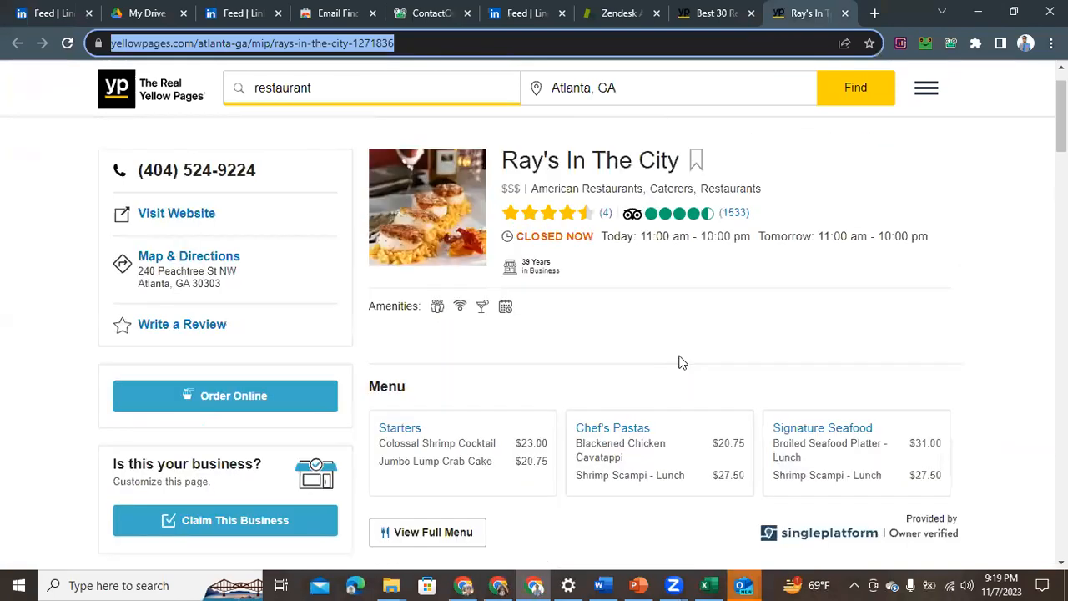
pyautogui.scroll(1, 681, 362)
pyautogui.scroll(-1, 681, 362)
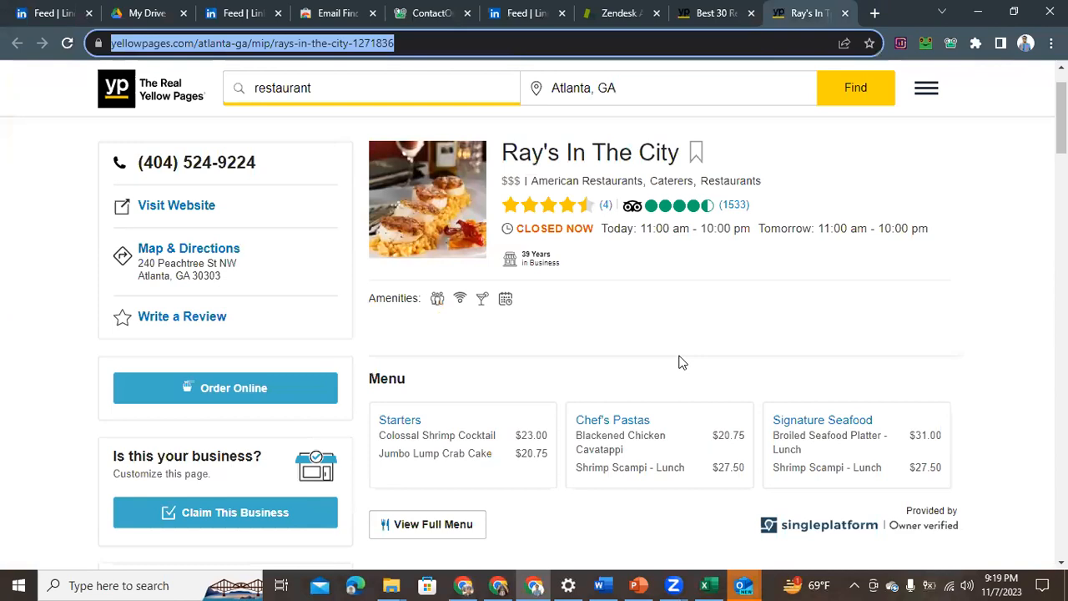
pyautogui.scroll(-1, 681, 362)
pyautogui.scroll(-1, 659, 413)
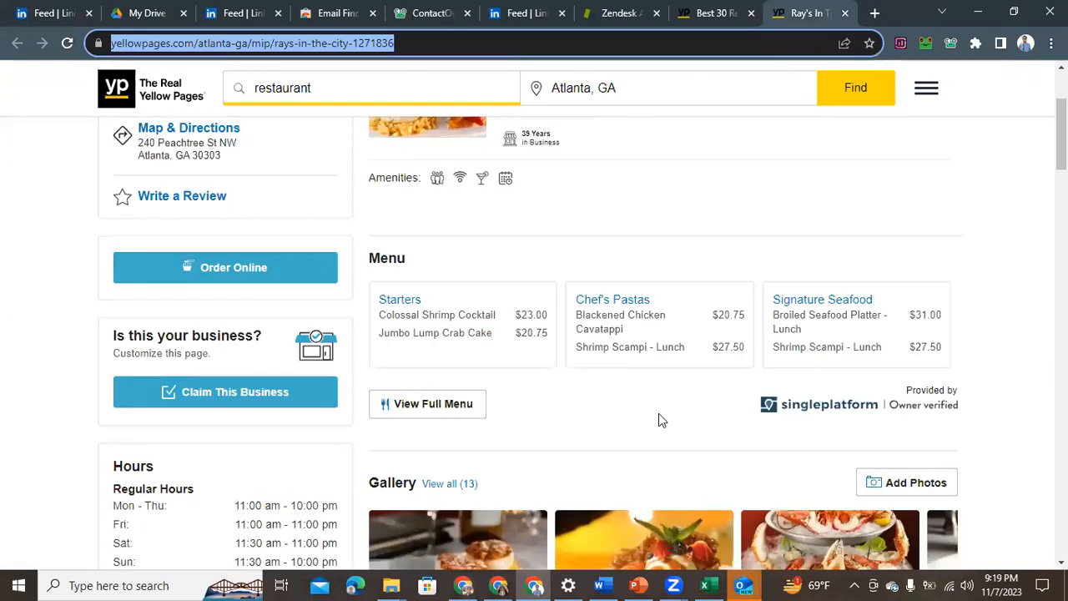
pyautogui.scroll(-5, 664, 421)
pyautogui.scroll(-6, 681, 449)
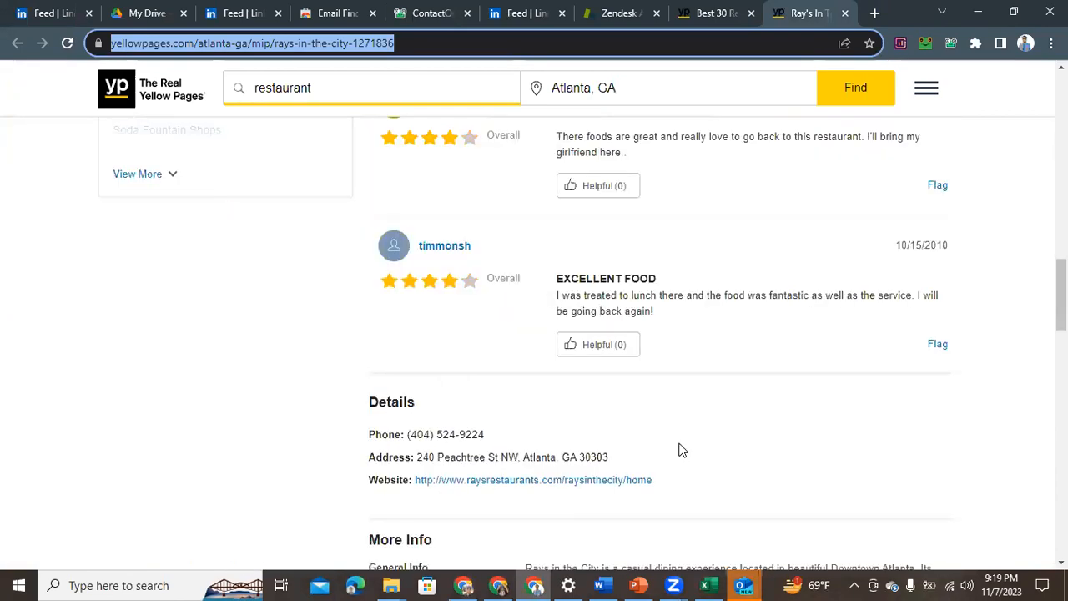
pyautogui.scroll(-2, 681, 451)
pyautogui.scroll(-2, 585, 377)
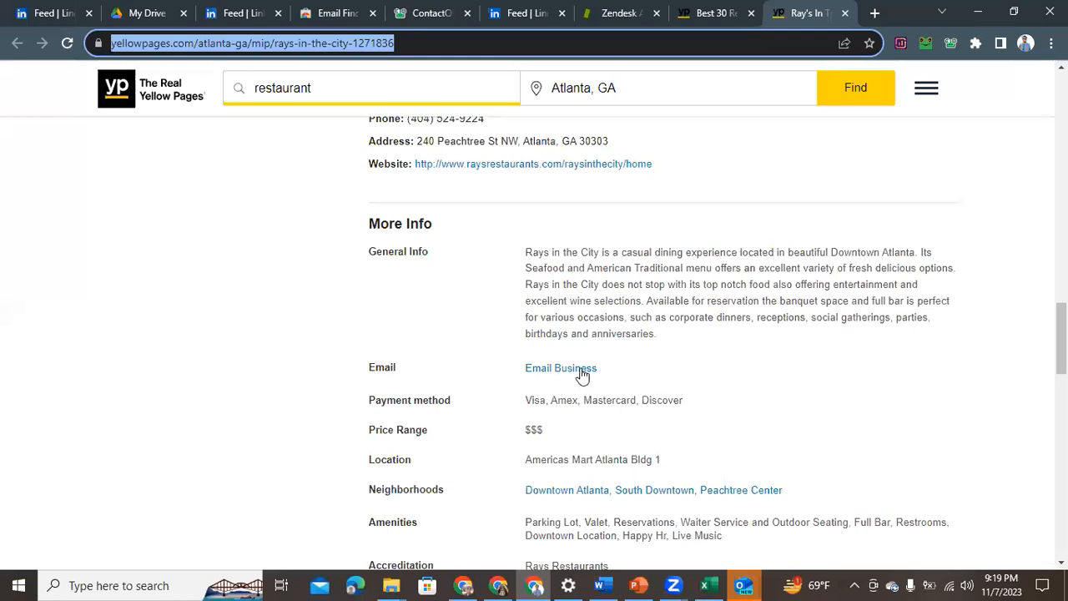
pyautogui.scroll(1, 583, 376)
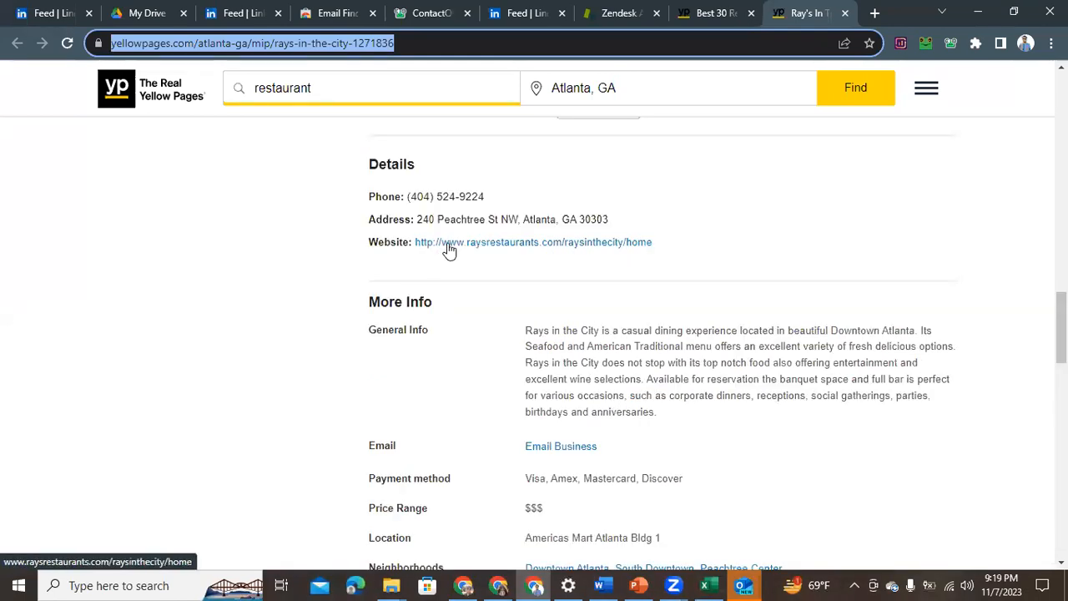
# Open the website linked in the listing's Details section and look through its home page for a contact email
pyautogui.click(650, 277)
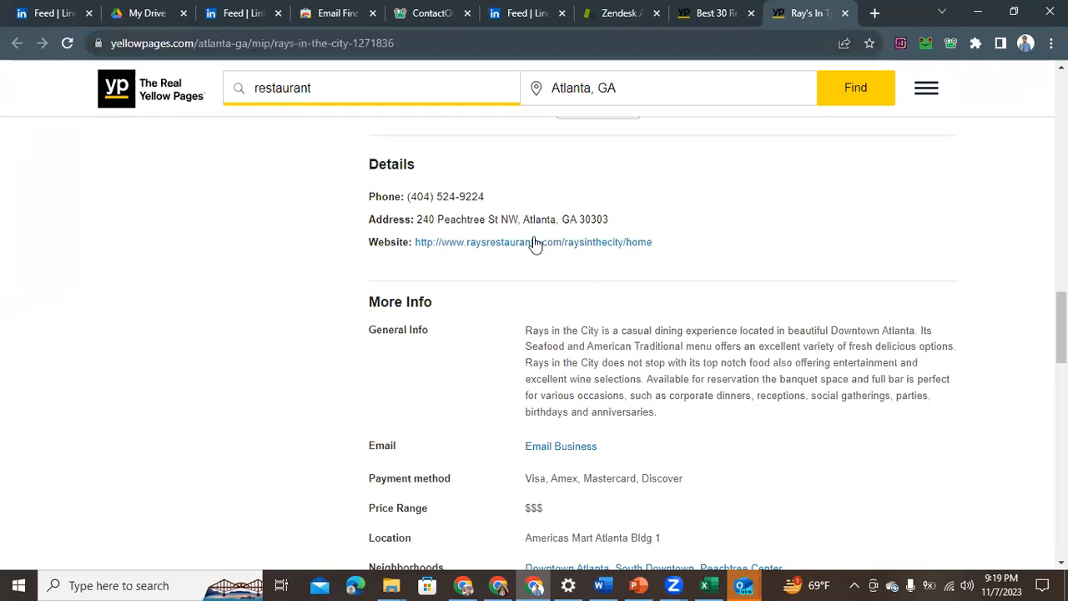
pyautogui.click(533, 241)
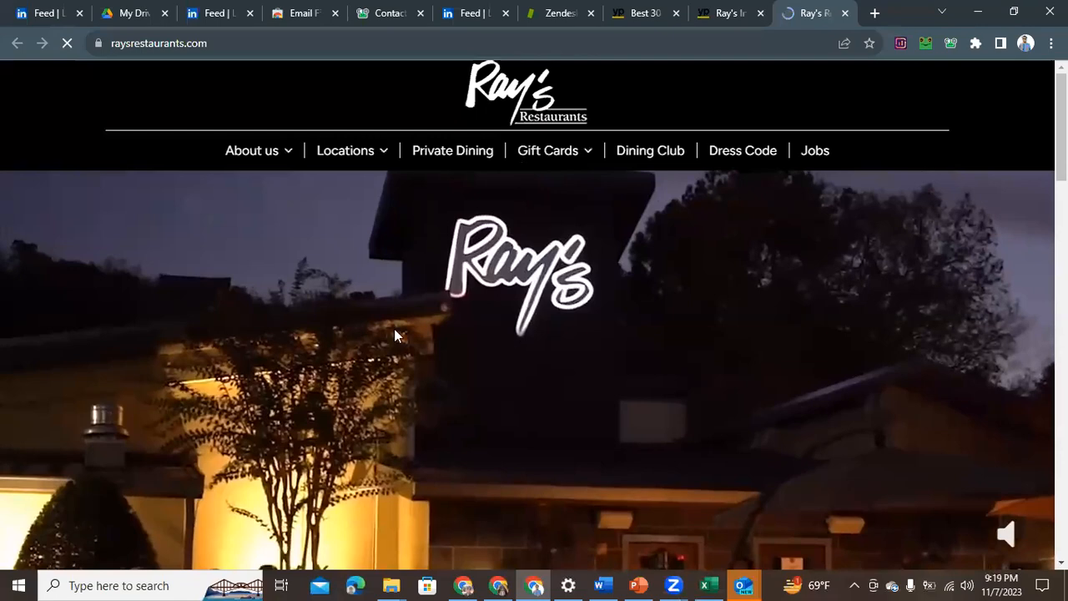
pyautogui.scroll(-1, 377, 323)
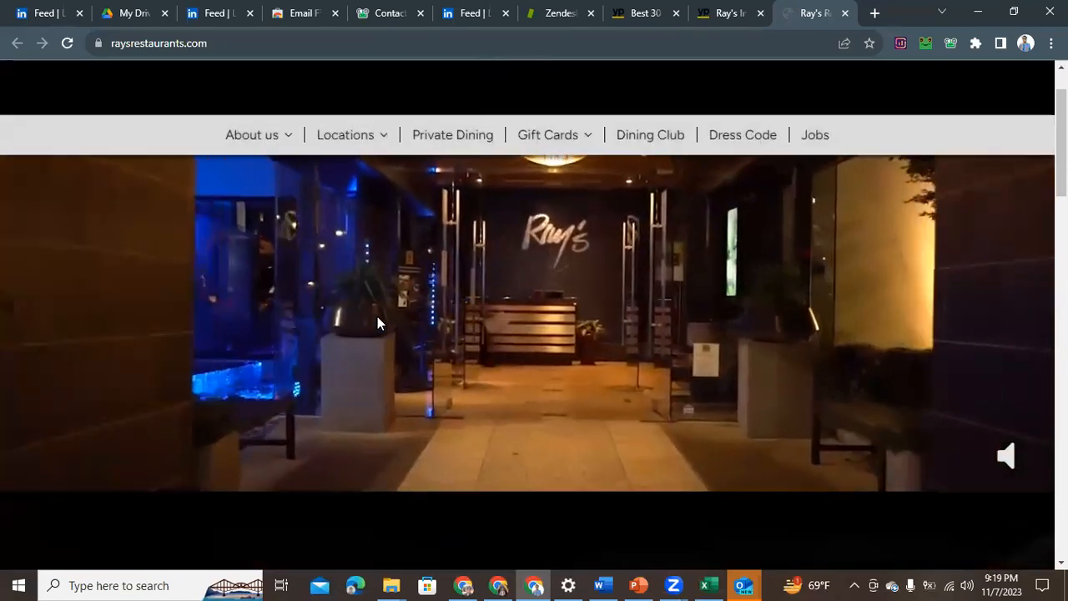
pyautogui.scroll(1, 377, 316)
pyautogui.scroll(-5, 367, 294)
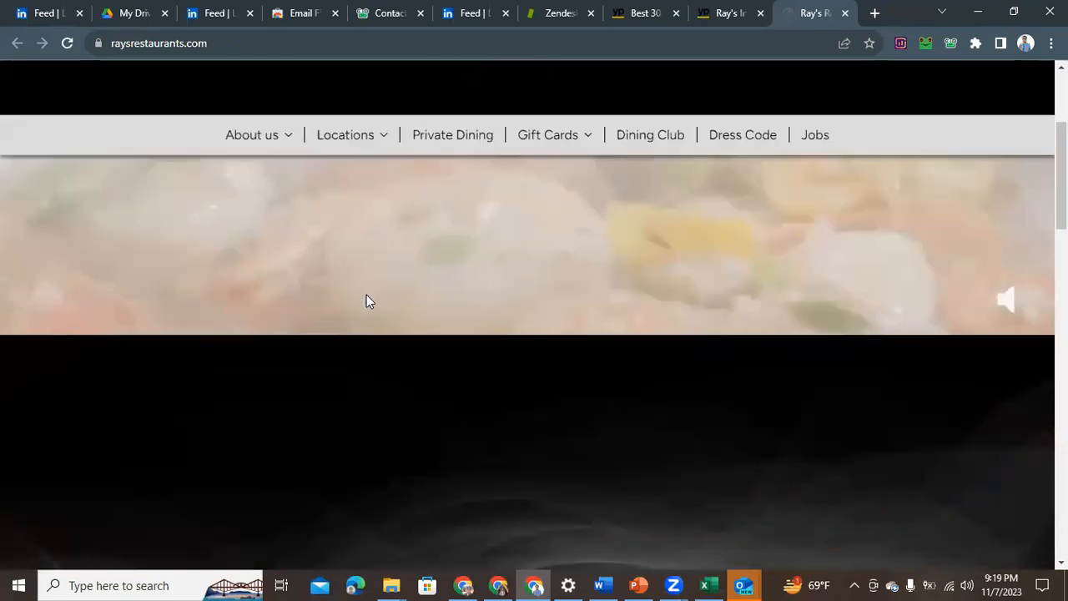
pyautogui.scroll(4, 340, 255)
pyautogui.scroll(2, 340, 256)
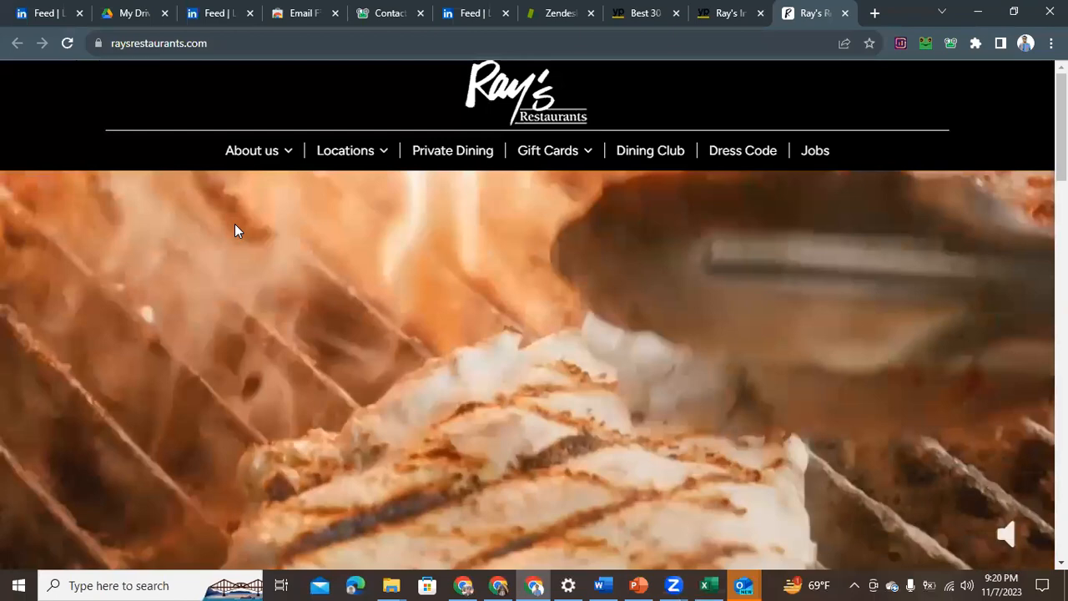
pyautogui.scroll(-5, 244, 233)
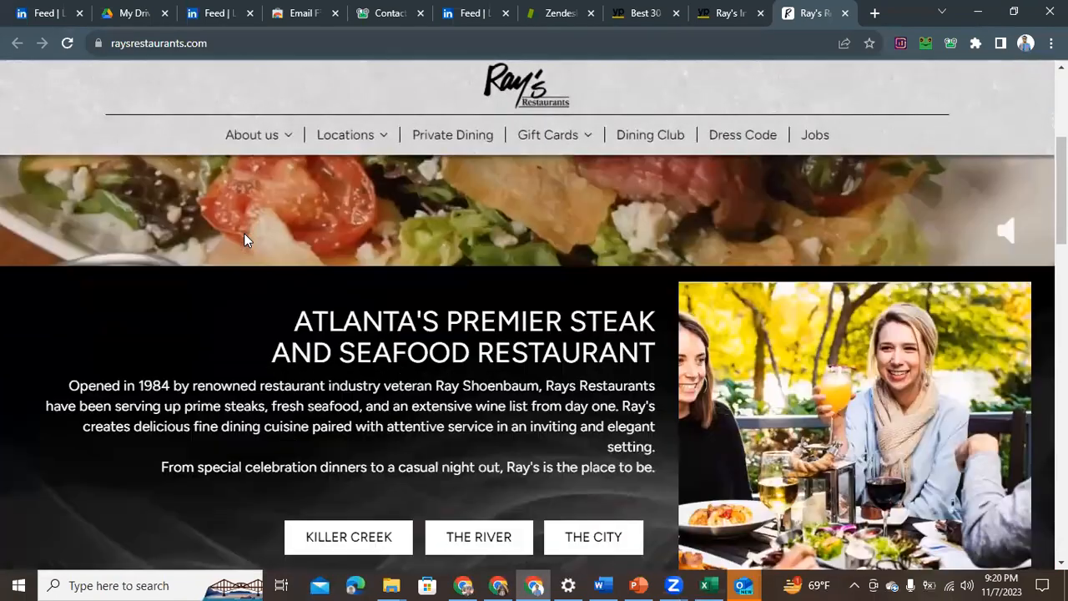
pyautogui.scroll(-6, 250, 238)
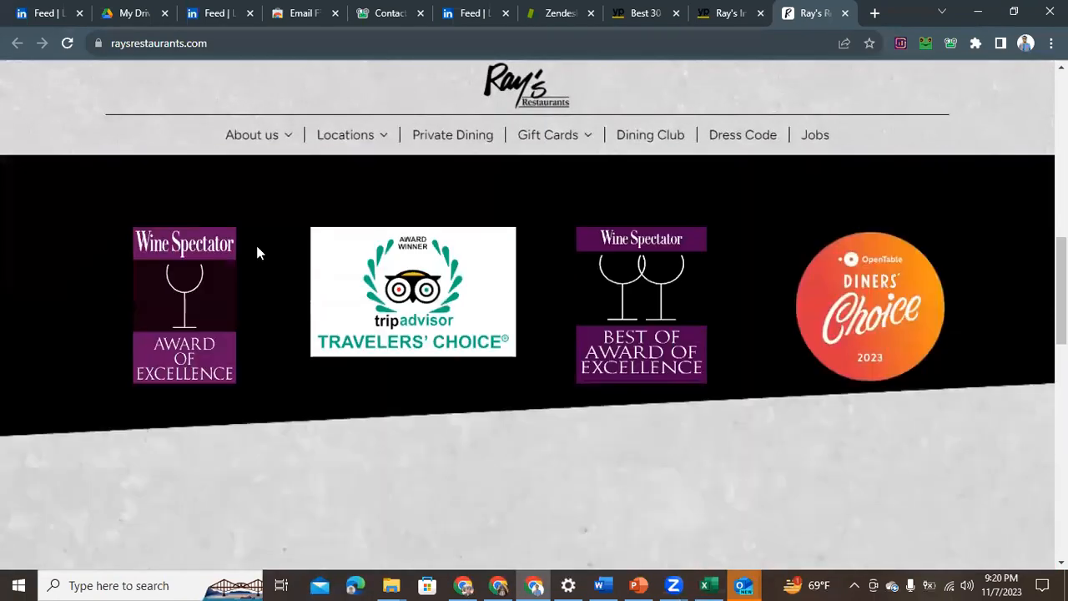
pyautogui.scroll(-10, 260, 247)
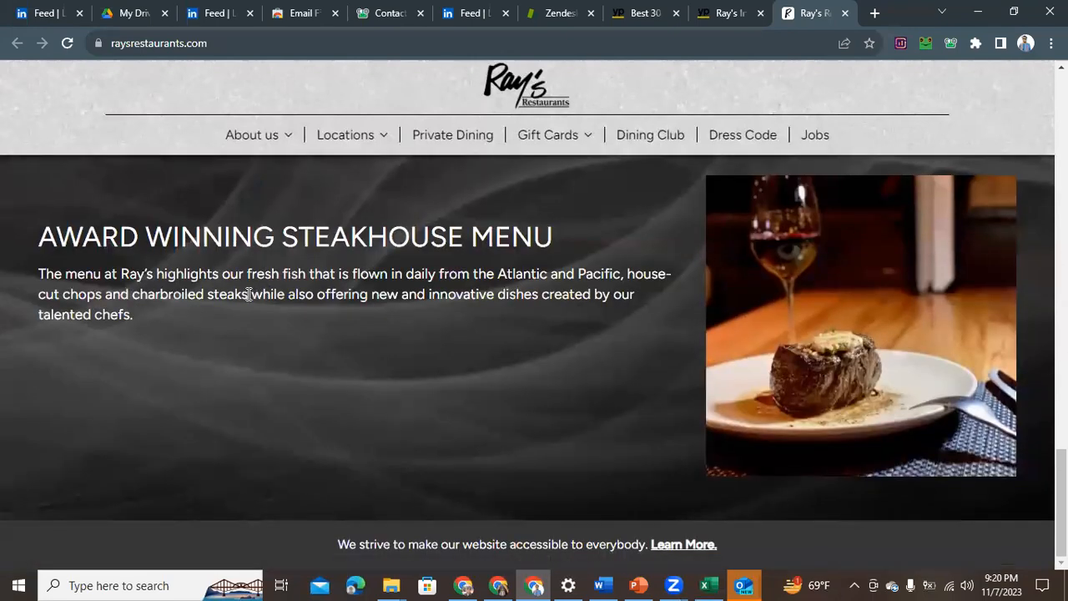
pyautogui.scroll(6, 248, 294)
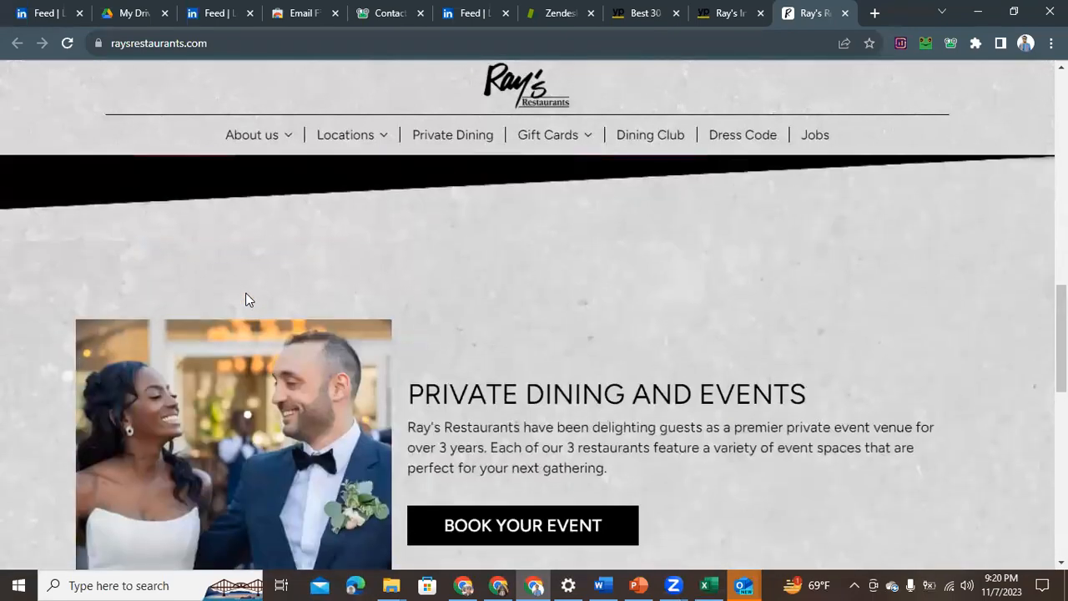
pyautogui.scroll(10, 248, 293)
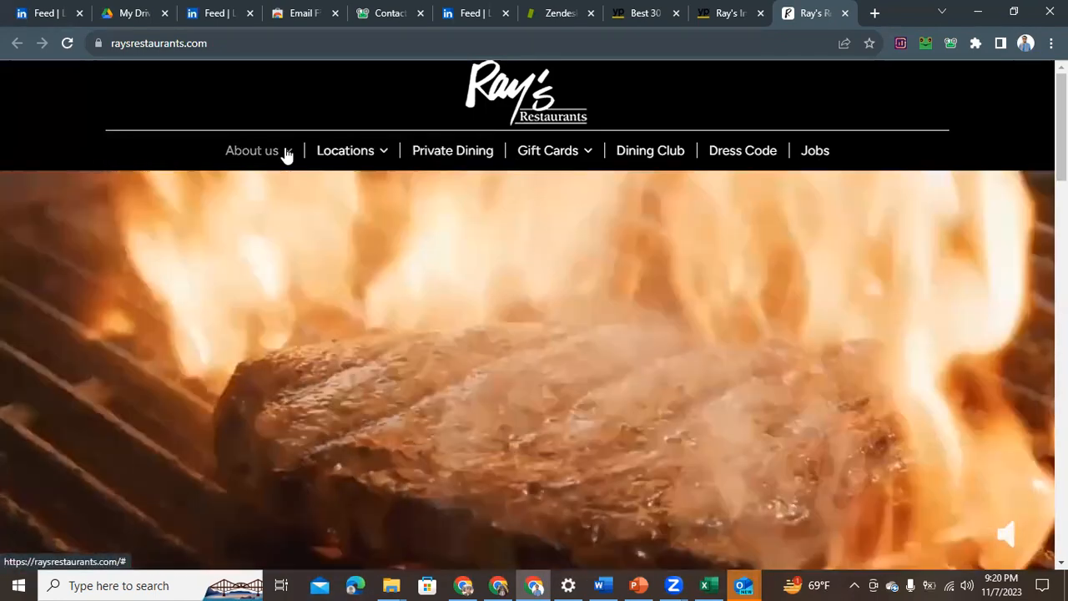
# Open the restaurant site's Proud to Support page and look through it for contact information
pyautogui.click(284, 153)
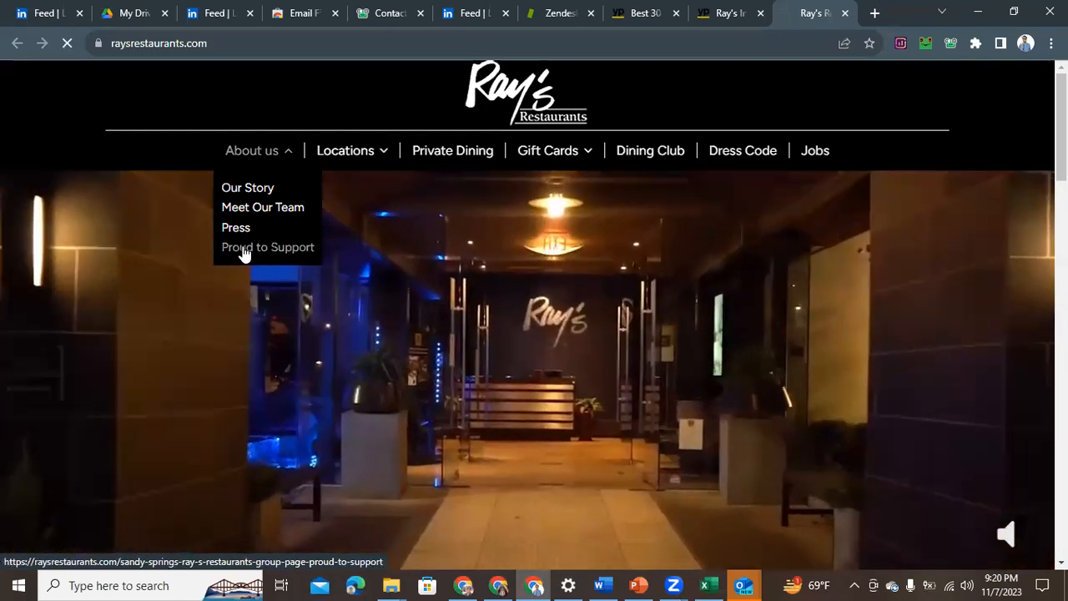
pyautogui.click(245, 254)
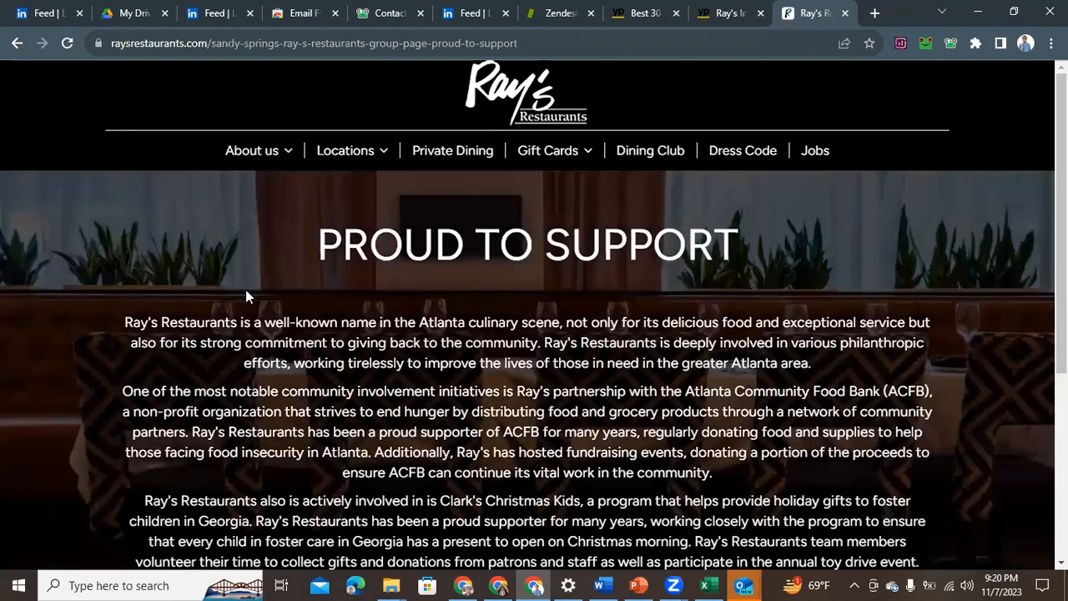
pyautogui.scroll(-2, 248, 299)
pyautogui.scroll(-2, 252, 306)
pyautogui.scroll(4, 257, 309)
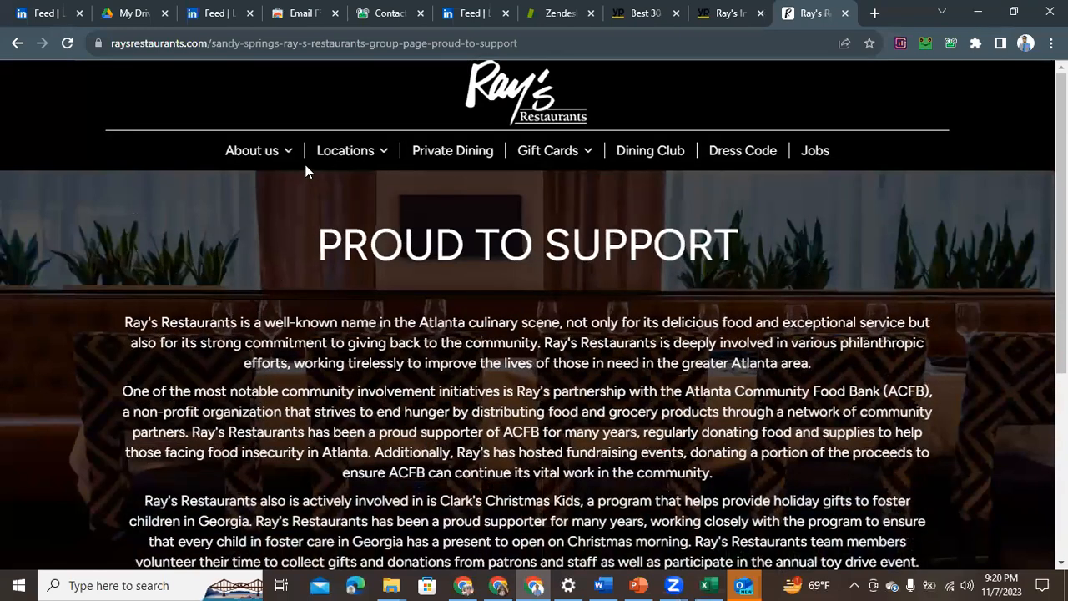
# Open the restaurant site's Meet Our Team page and look through the staff profiles for contact information
pyautogui.click(289, 157)
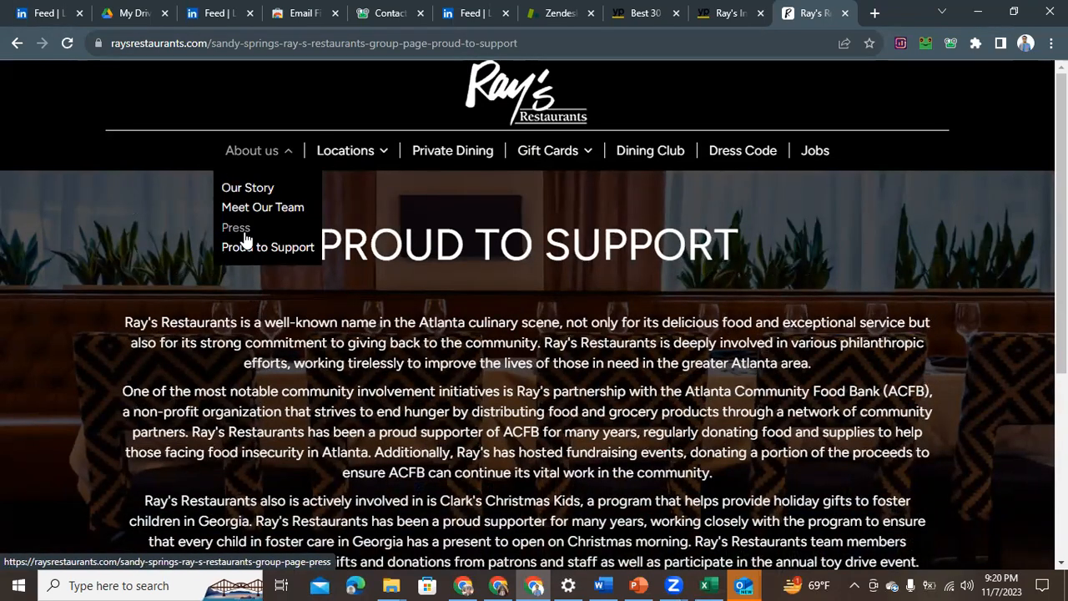
pyautogui.scroll(-4, 743, 413)
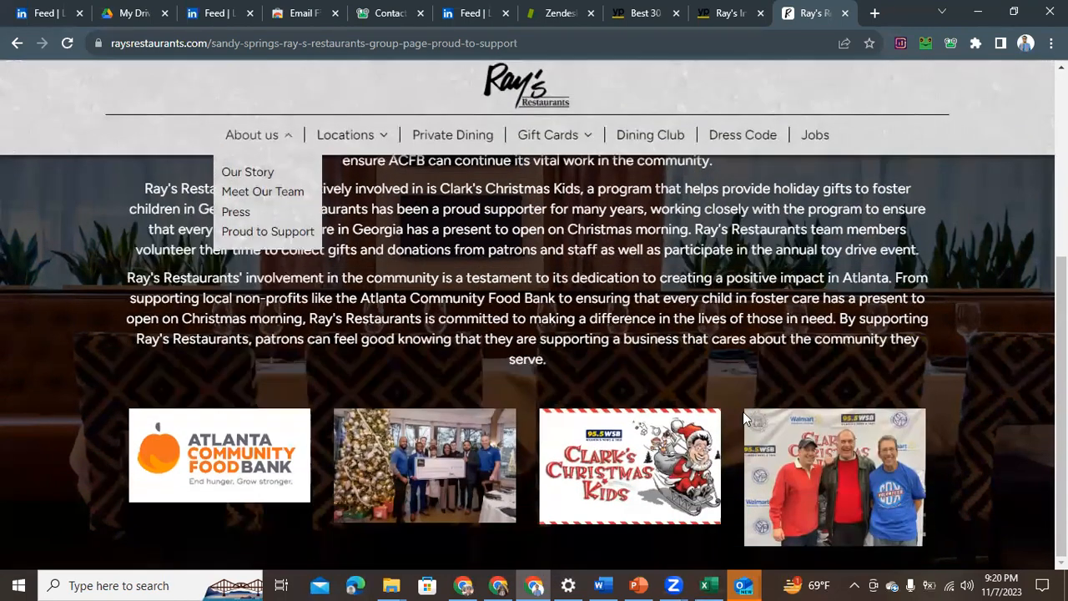
pyautogui.scroll(5, 240, 336)
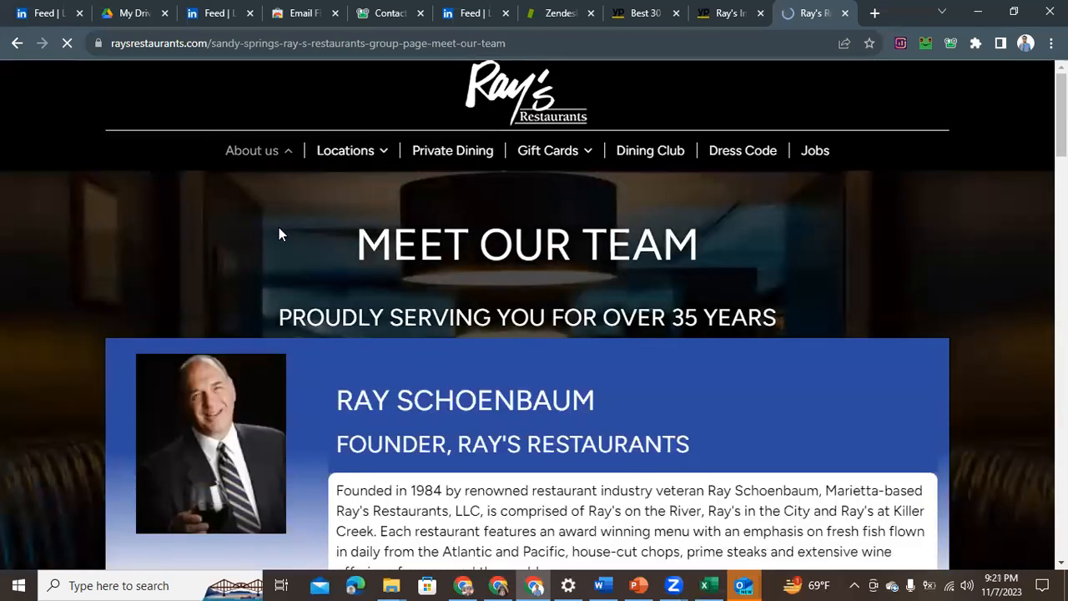
pyautogui.scroll(-4, 366, 309)
pyautogui.scroll(-4, 365, 309)
pyautogui.scroll(8, 363, 305)
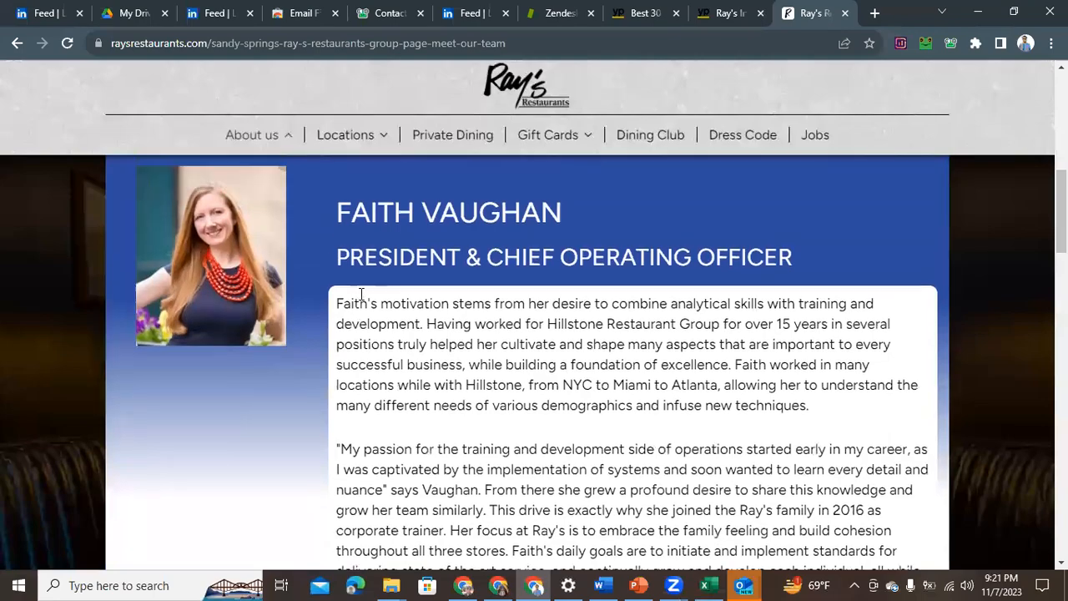
pyautogui.scroll(-20, 360, 295)
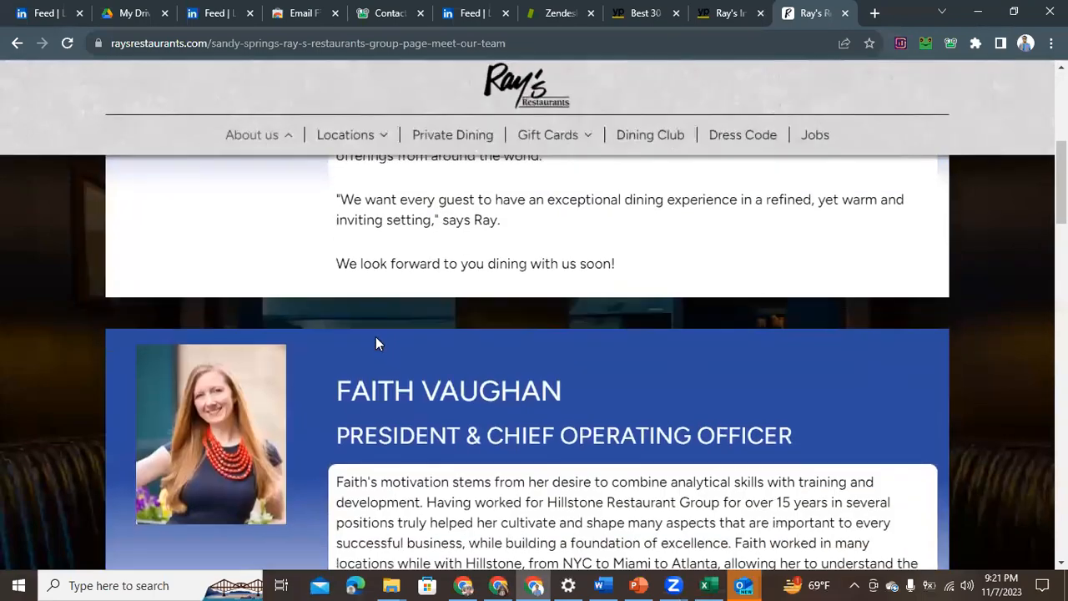
pyautogui.scroll(-8, 384, 350)
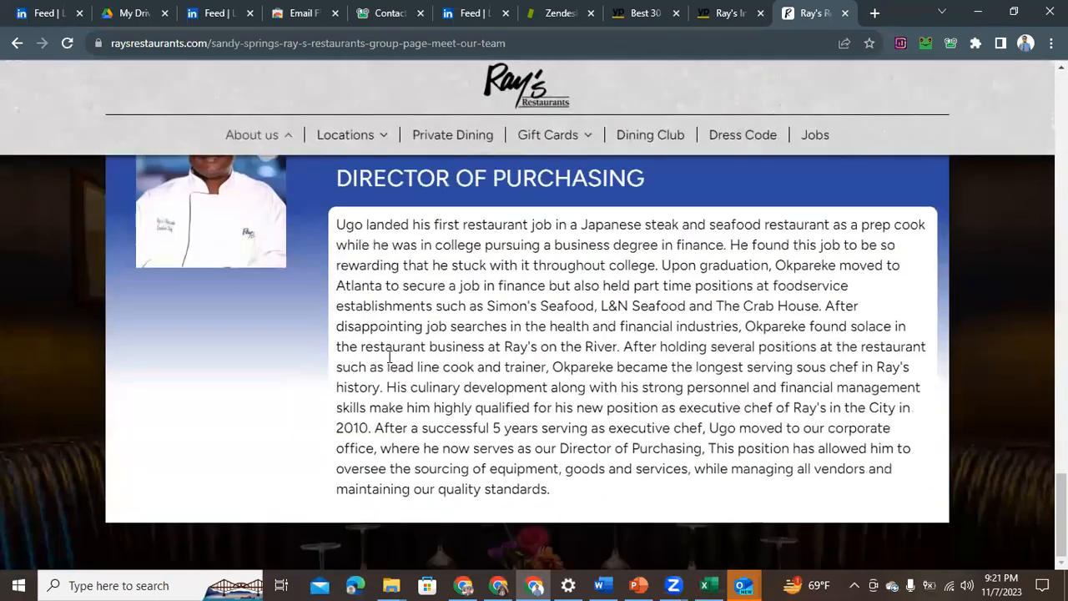
pyautogui.scroll(7, 391, 355)
pyautogui.scroll(20, 393, 356)
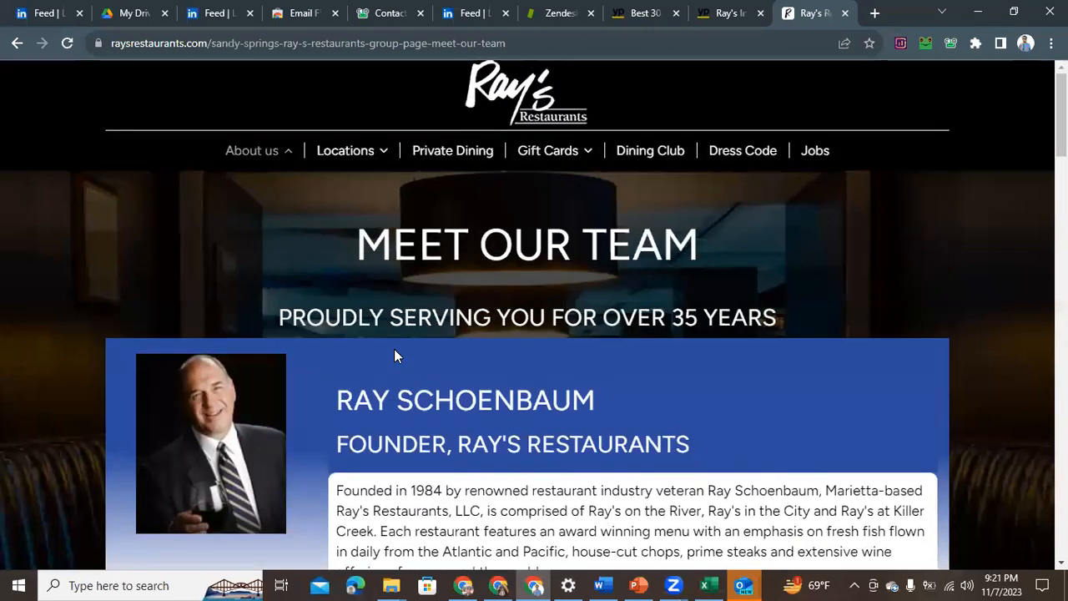
# Search Google for "email extractor" in a new tab, and return to the Ray's Restaurants team page
pyautogui.click(875, 13)
pyautogui.click(163, 45)
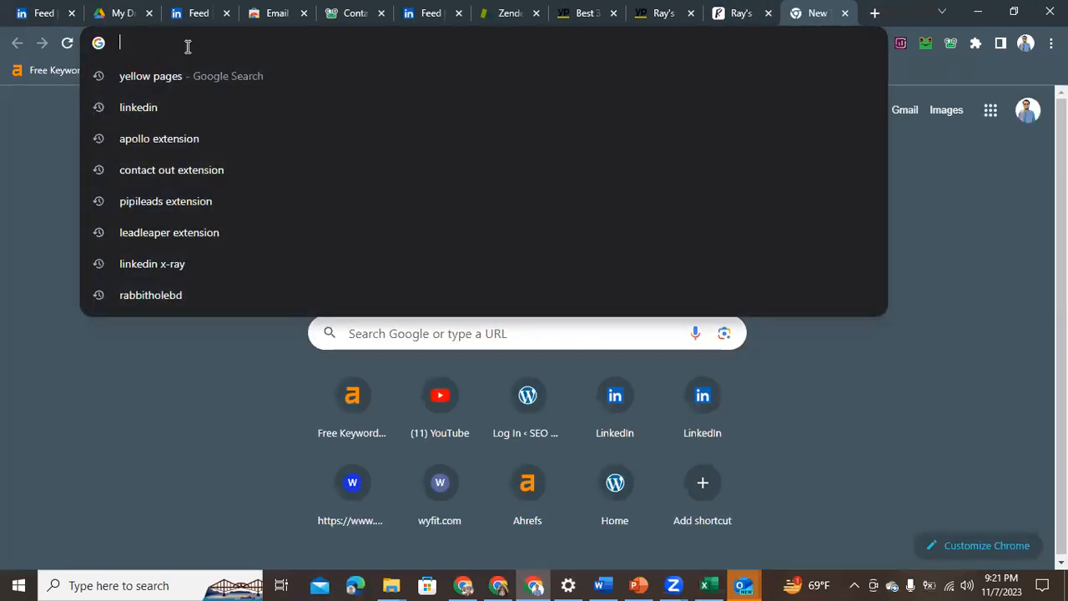
pyautogui.write('email')
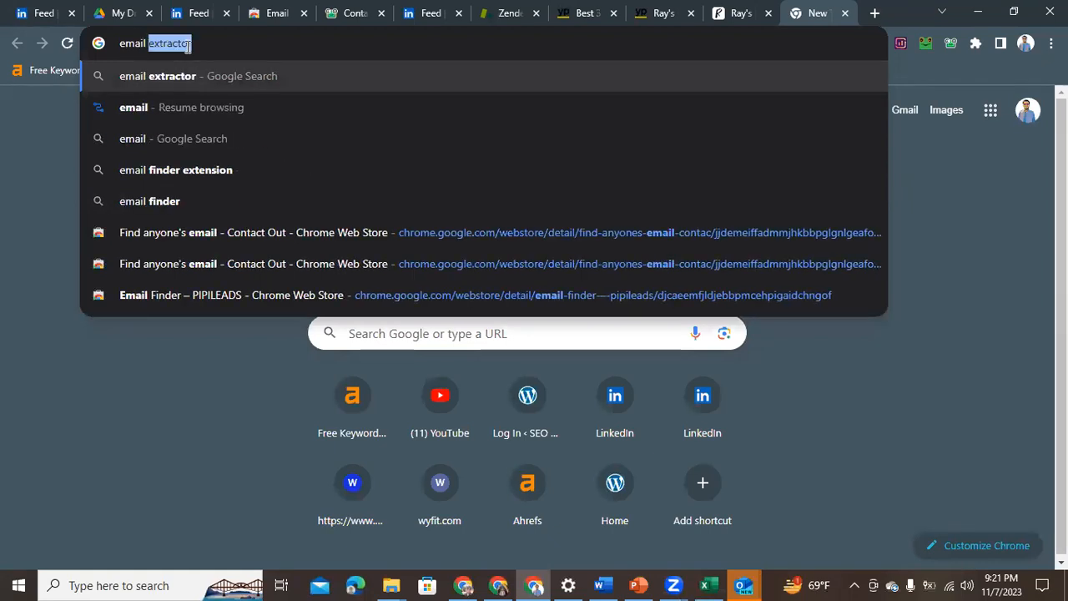
pyautogui.press('Return')
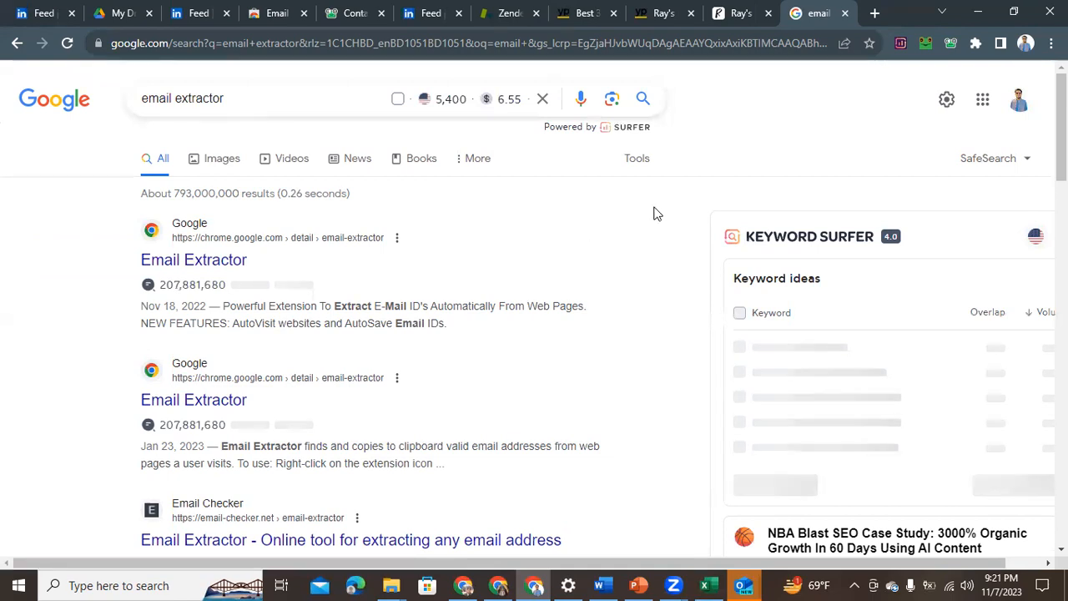
pyautogui.click(672, 13)
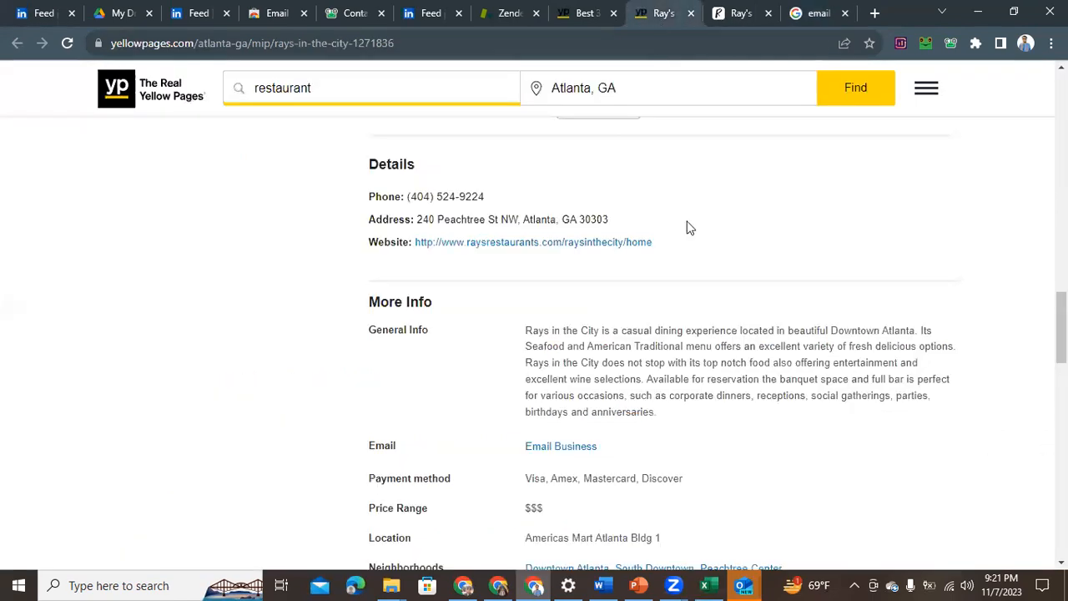
pyautogui.click(739, 14)
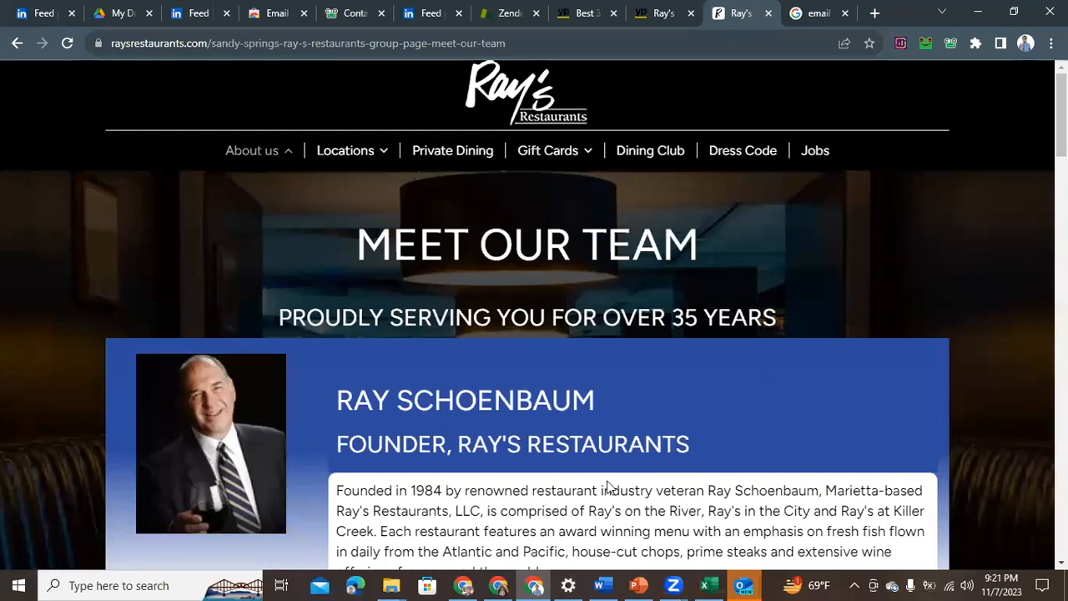
# Switch to the Chrome window showing the Ray's In The City listing and pin the Email Extractor extension
pyautogui.moveTo(460, 584)
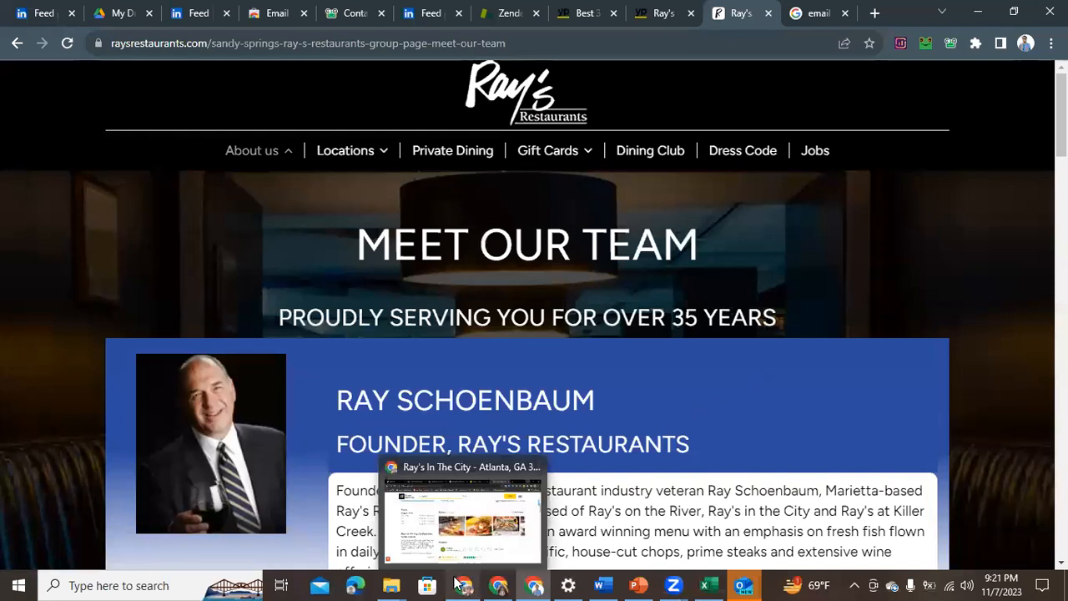
pyautogui.click(467, 551)
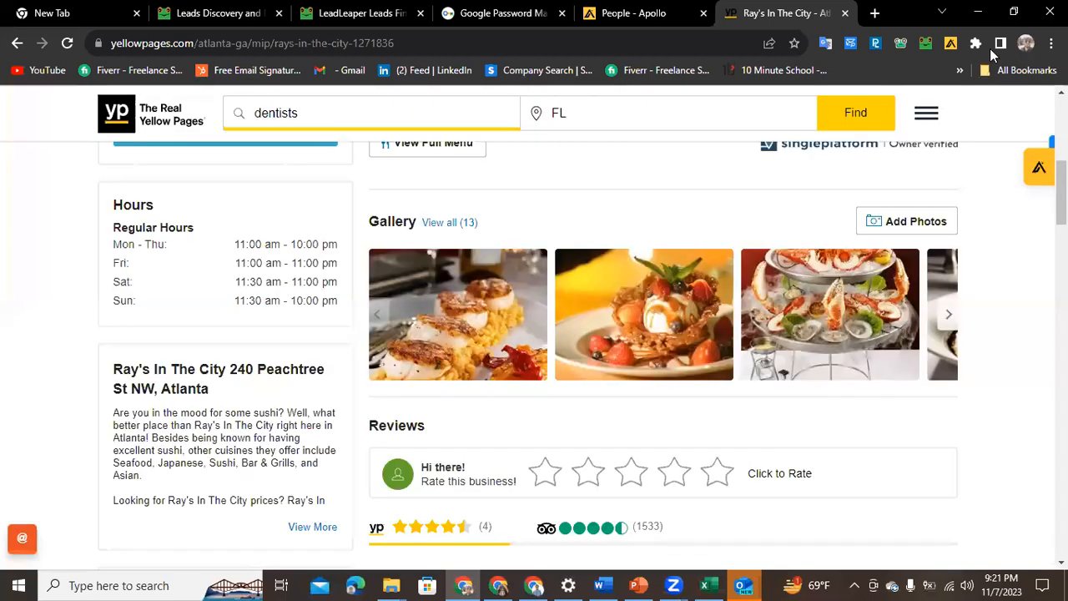
pyautogui.click(976, 44)
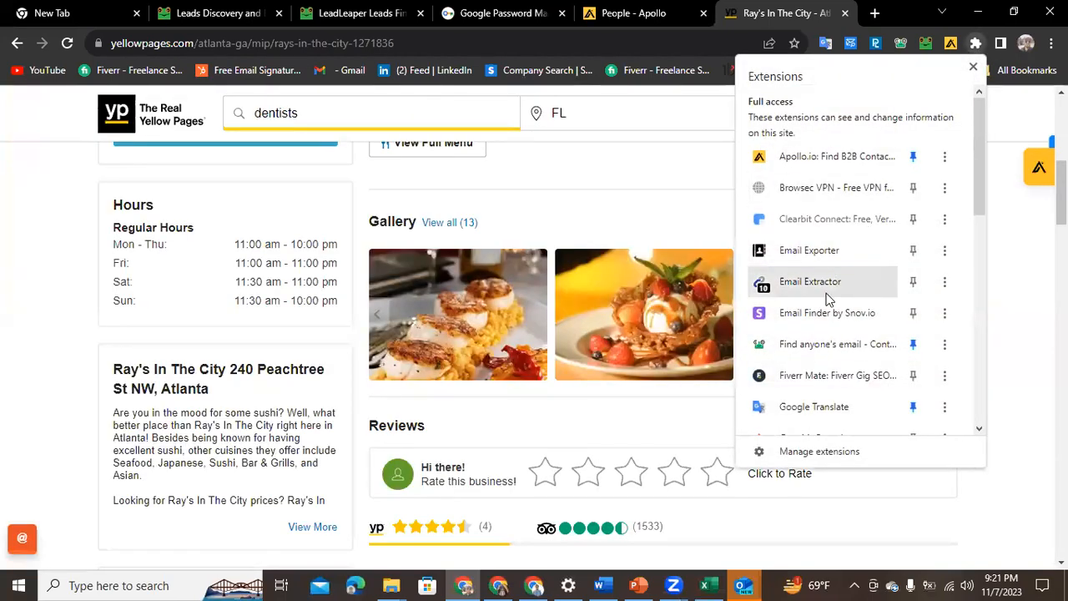
pyautogui.click(915, 279)
pyautogui.click(605, 388)
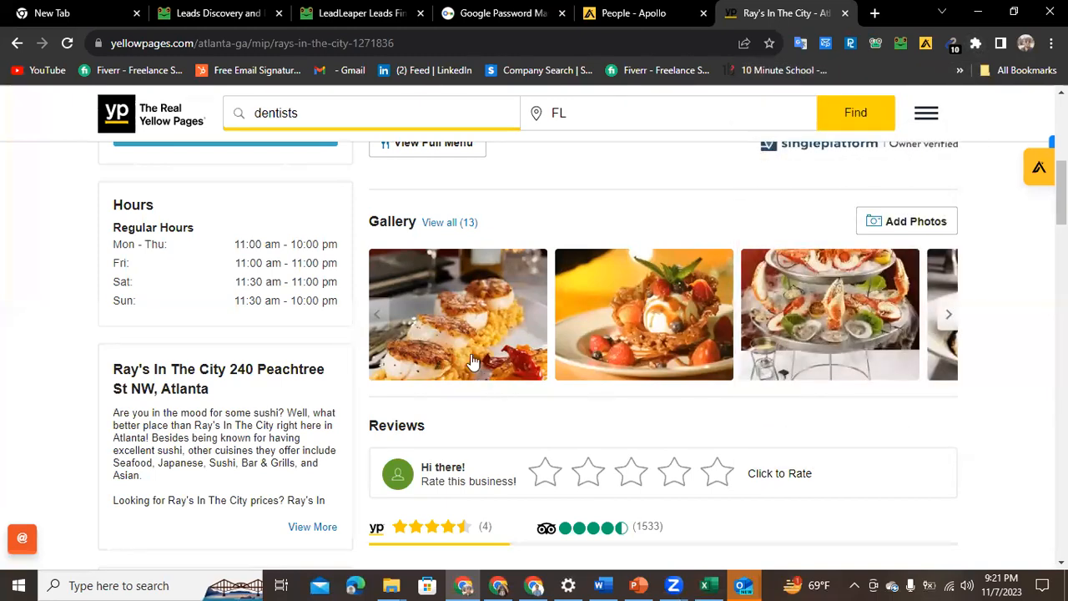
# Open the restaurant's website from the Yellow Pages listing in a separate tab, and return to the listing
pyautogui.scroll(5, 470, 363)
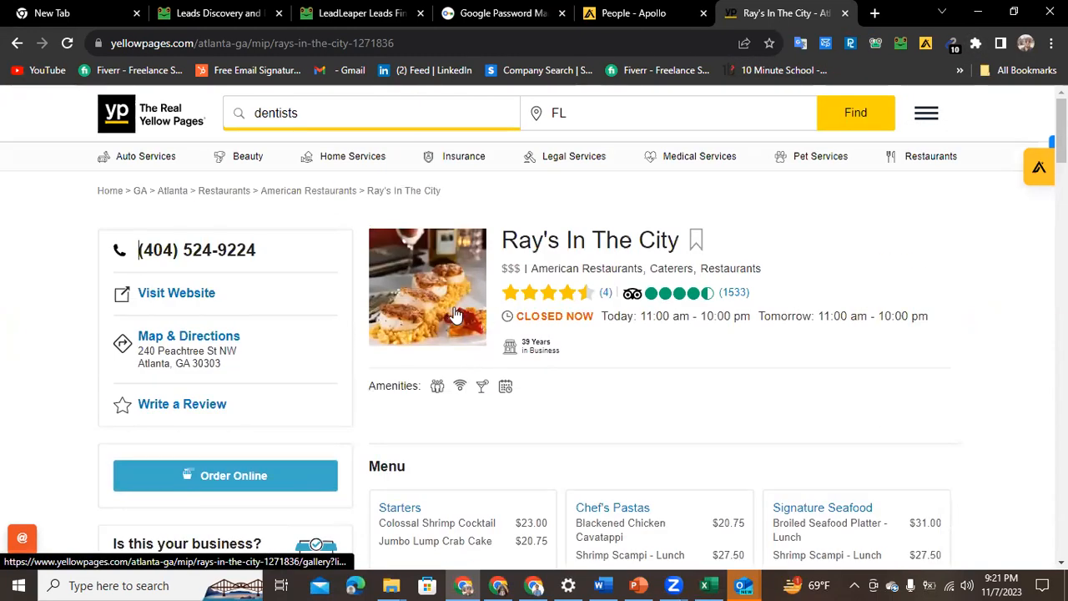
pyautogui.click(191, 298)
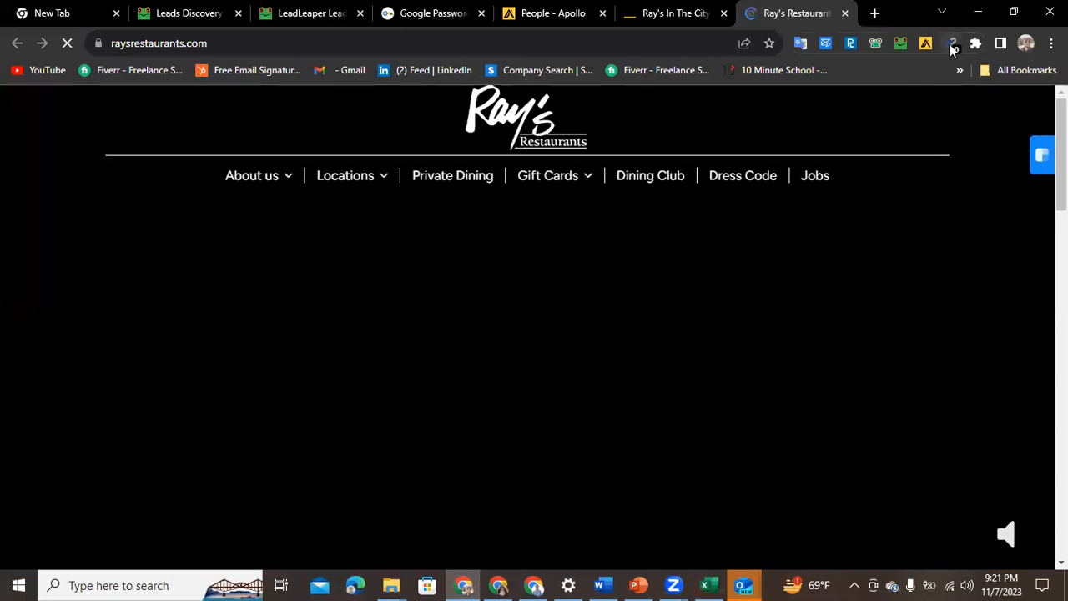
pyautogui.click(673, 12)
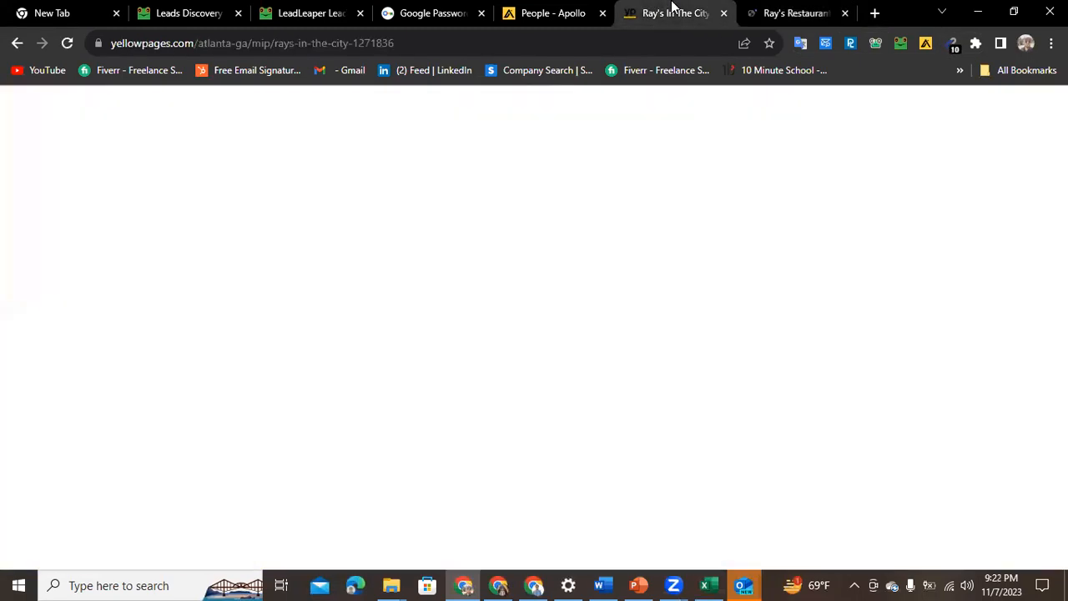
# Look through the Yellow Pages listing from top to bottom and view the addresses Email Extractor collects from it
pyautogui.scroll(-8, 601, 427)
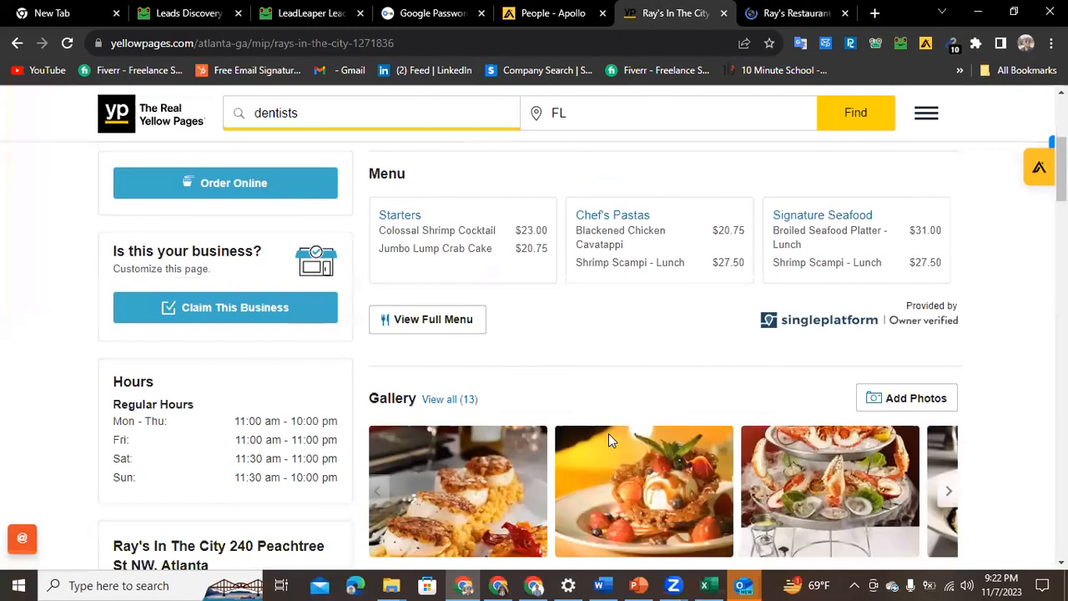
pyautogui.scroll(-3, 616, 442)
pyautogui.scroll(-15, 615, 443)
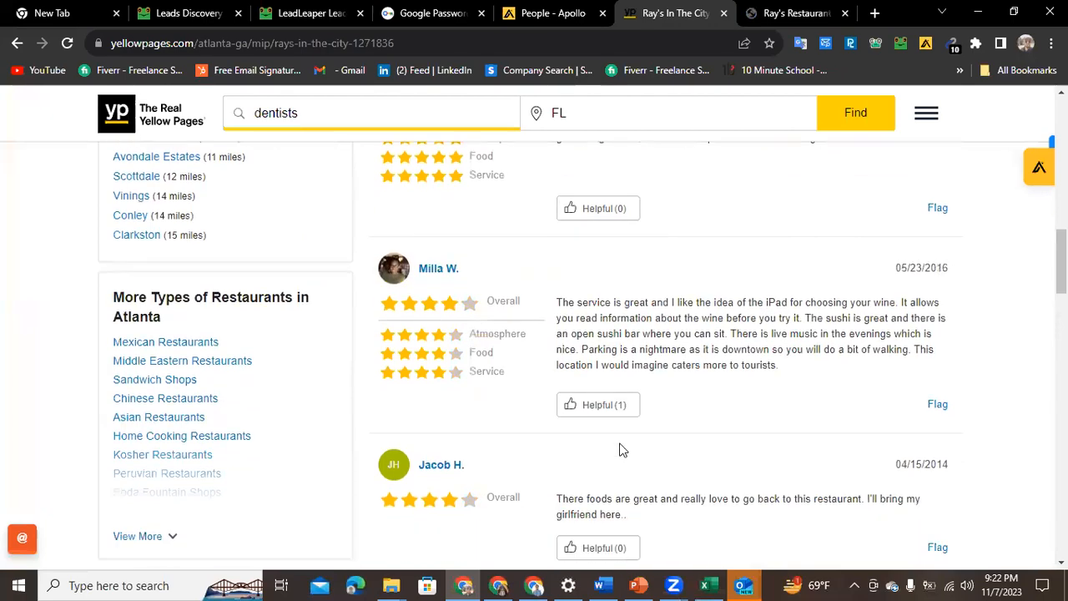
pyautogui.scroll(-5, 621, 451)
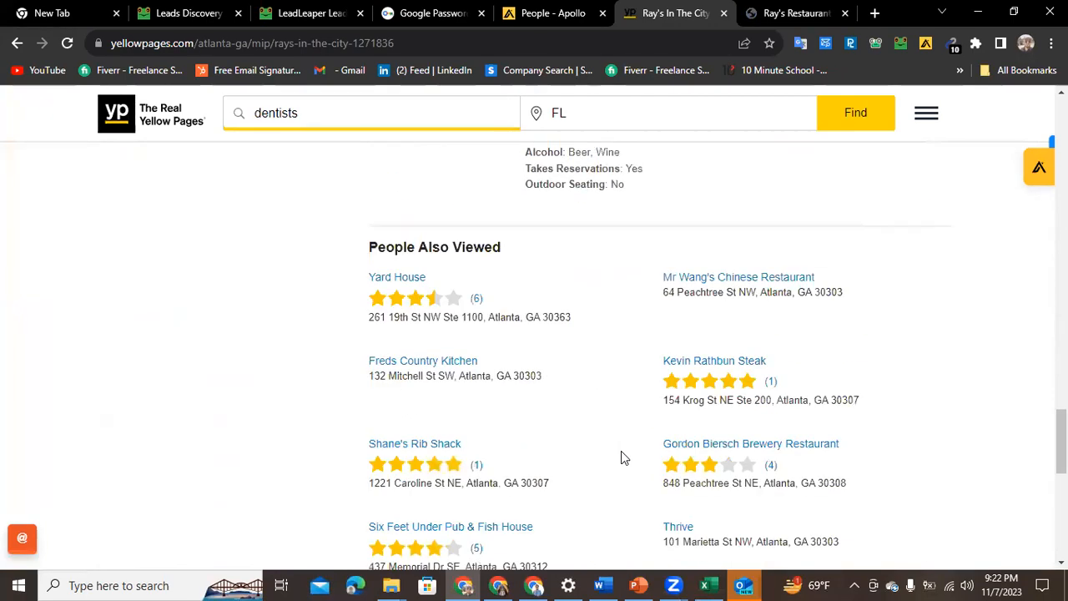
pyautogui.scroll(-5, 704, 363)
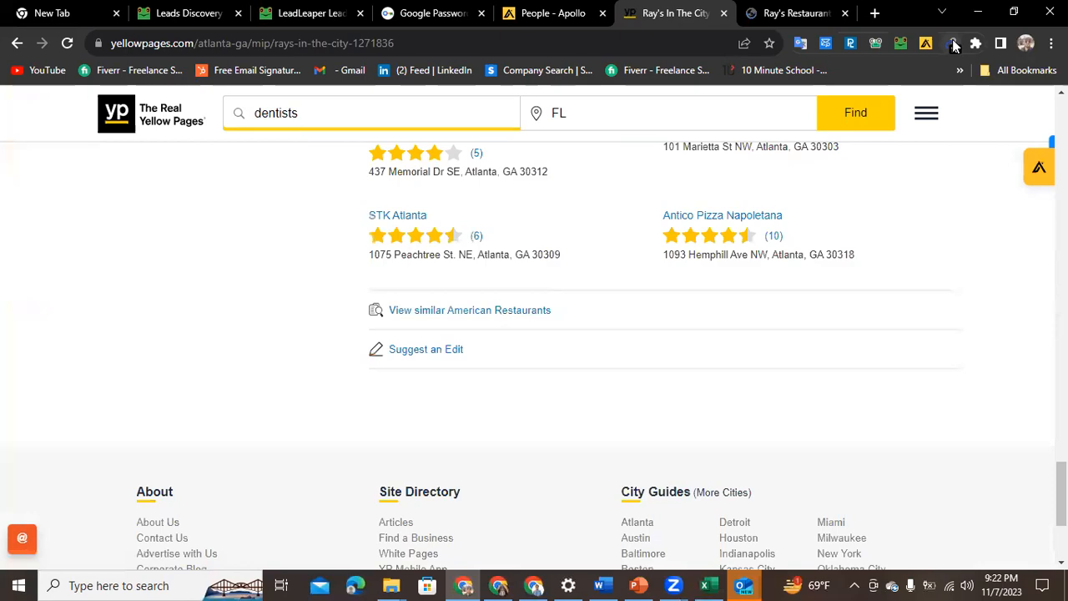
pyautogui.scroll(10, 565, 295)
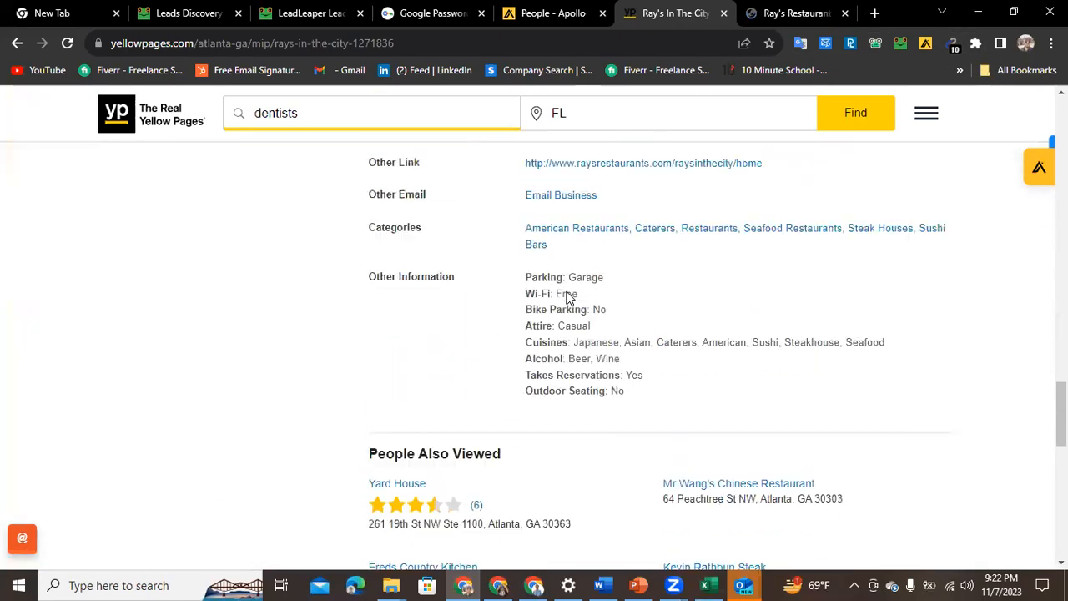
pyautogui.scroll(10, 565, 295)
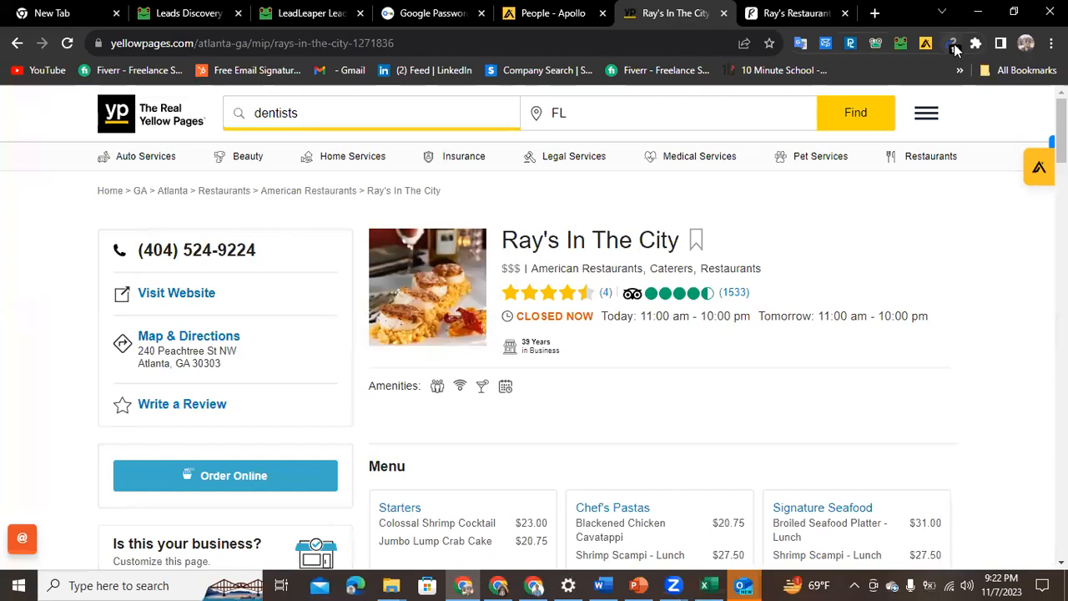
pyautogui.click(954, 49)
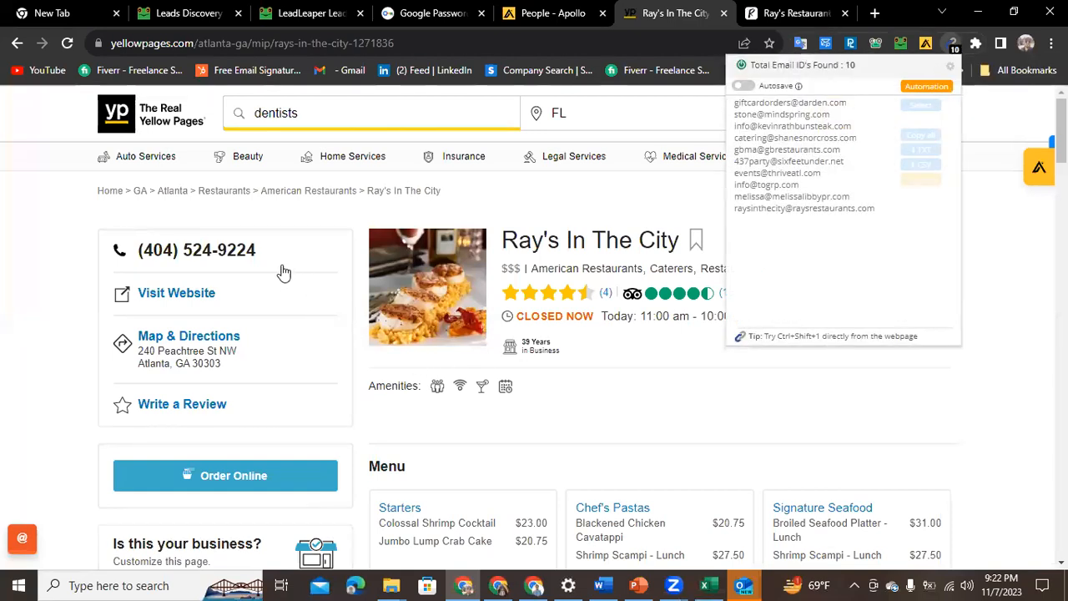
pyautogui.click(978, 365)
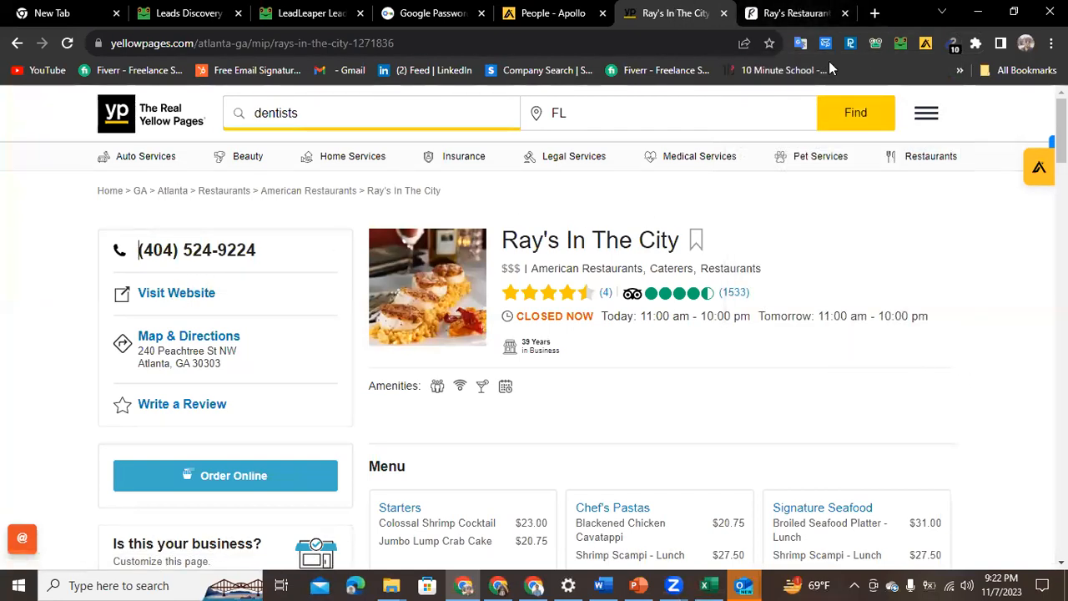
# Copy the email address on the raysrestaurants.com domain from the Email Extractor results for the listing
pyautogui.click(952, 46)
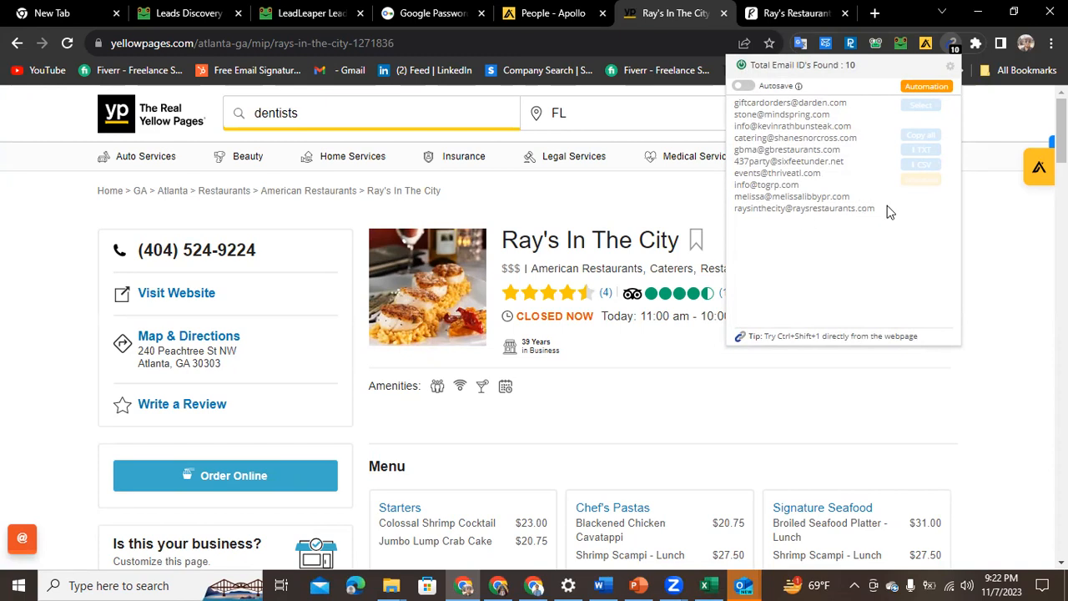
pyautogui.moveTo(878, 211); pyautogui.dragTo(732, 209)
pyautogui.press('super+c')
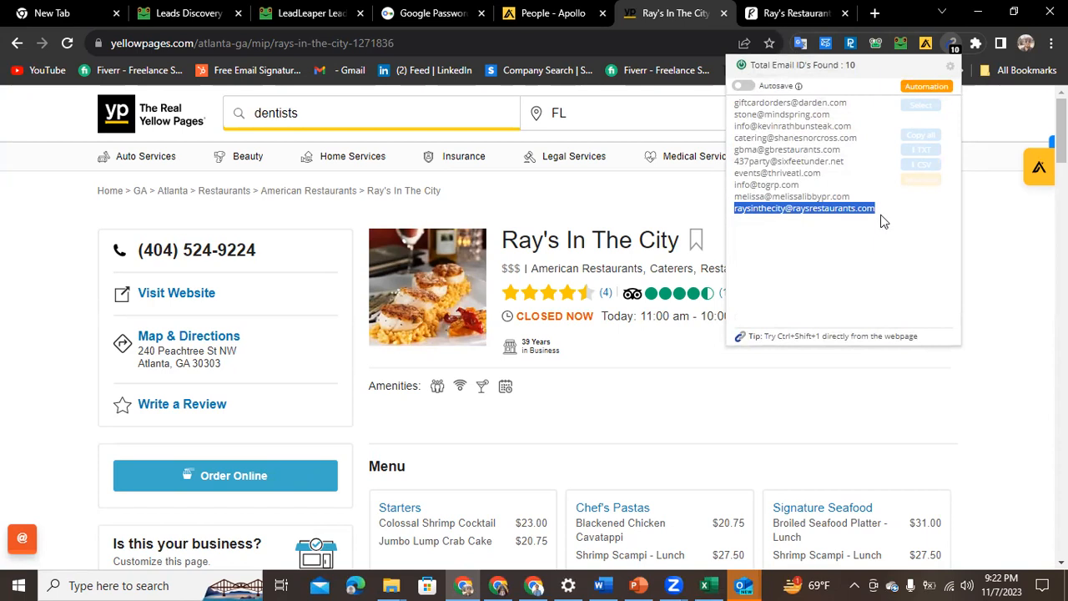
pyautogui.rightClick(834, 210)
pyautogui.click(837, 218)
pyautogui.click(834, 225)
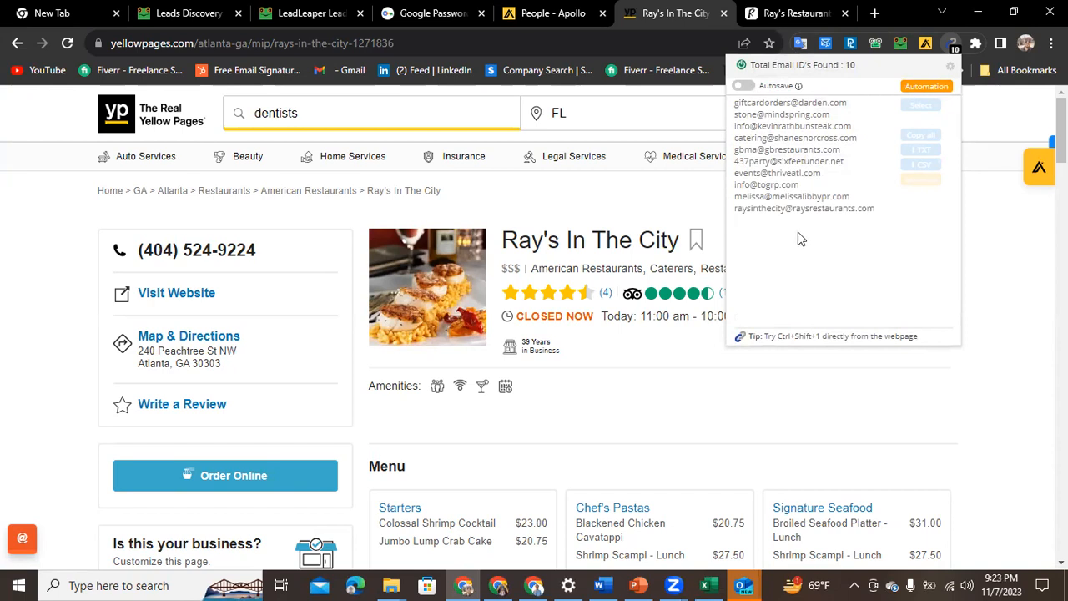
pyautogui.click(712, 201)
# Switch to the Excel lead list and paste the copied address into the company email cell H2
pyautogui.moveTo(710, 582)
pyautogui.click(710, 537)
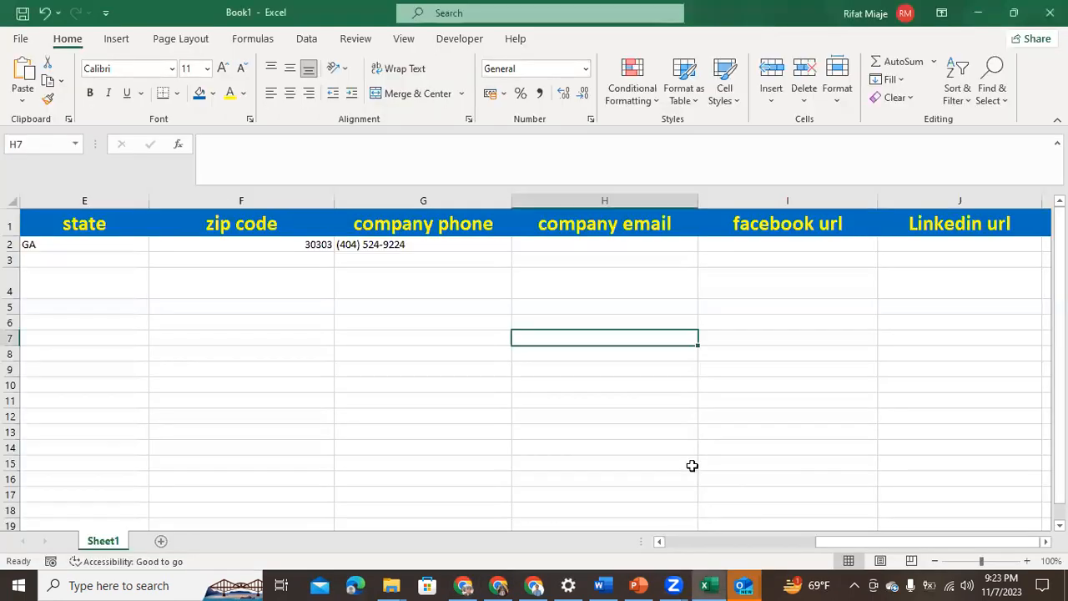
pyautogui.doubleClick(603, 248)
pyautogui.rightClick(602, 248)
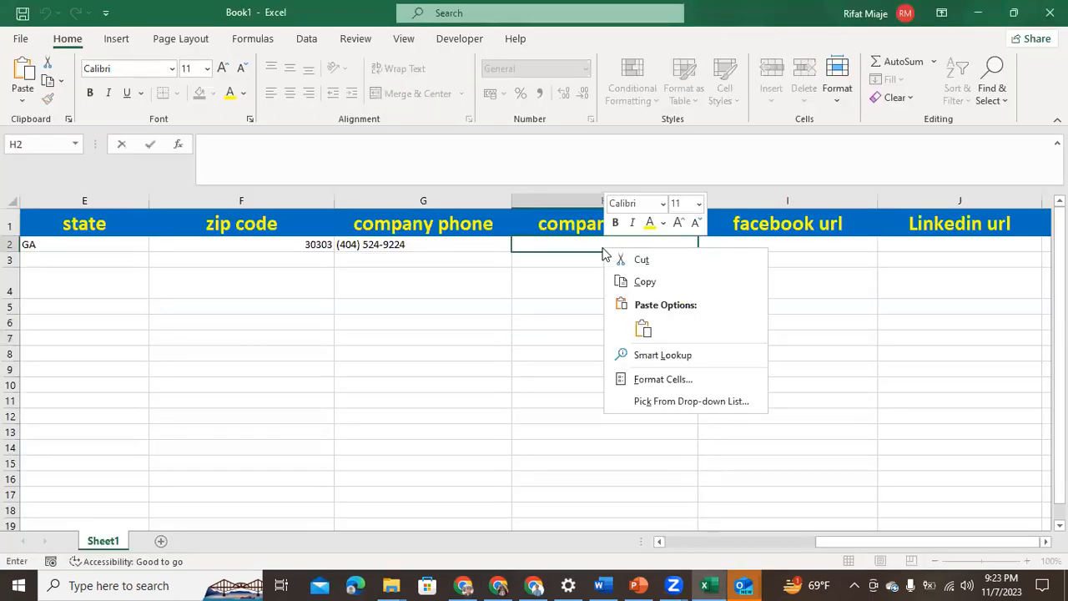
pyautogui.click(641, 330)
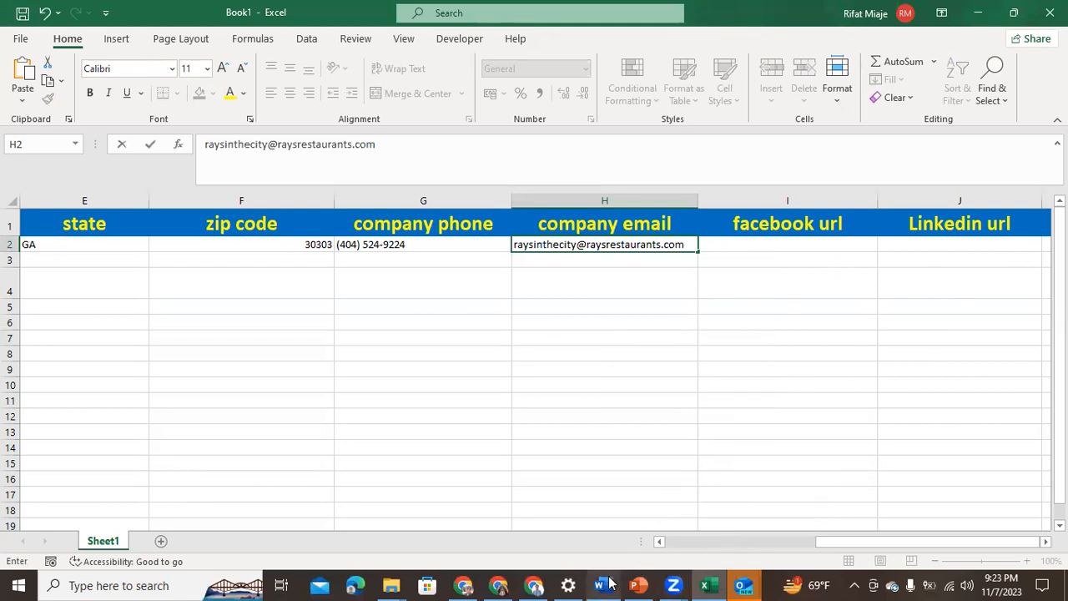
# Switch to the Chrome window with the Ray's Restaurants Meet Our Team page and look through the staff profiles
pyautogui.moveTo(519, 584)
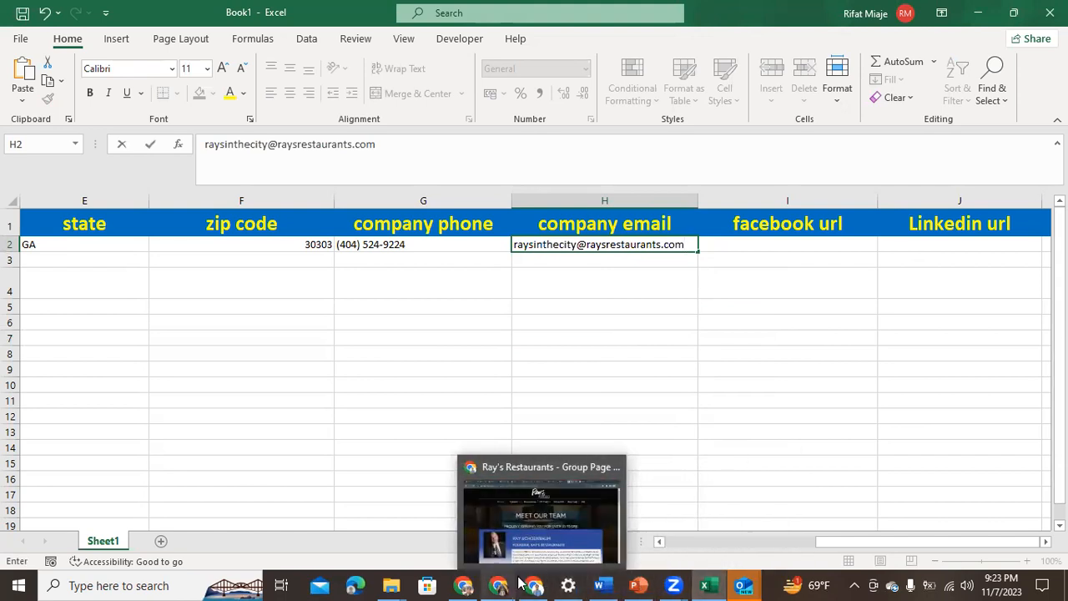
pyautogui.click(542, 544)
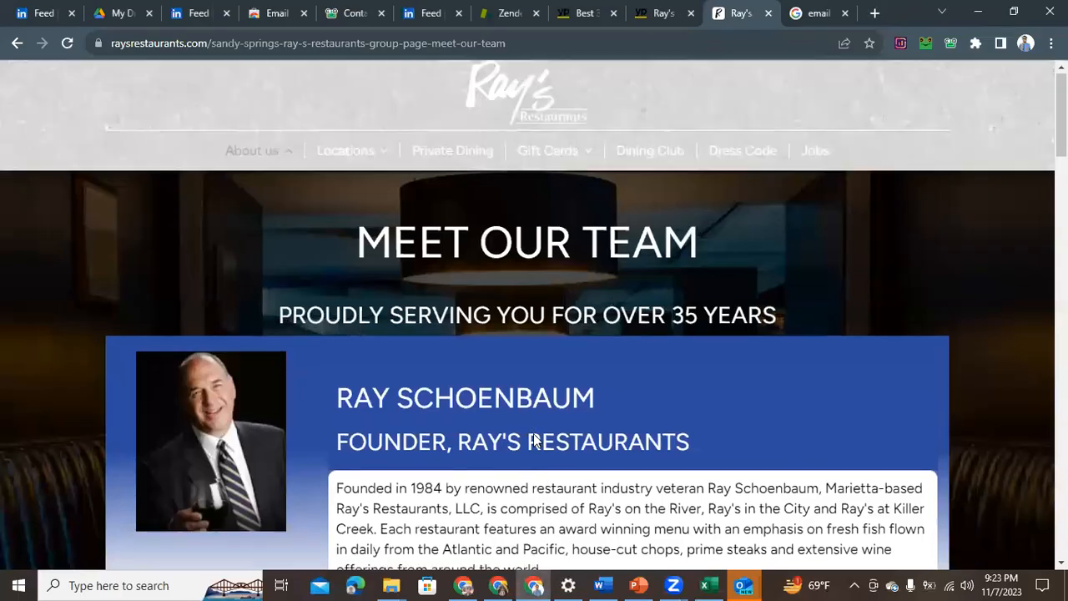
pyautogui.scroll(-20, 534, 441)
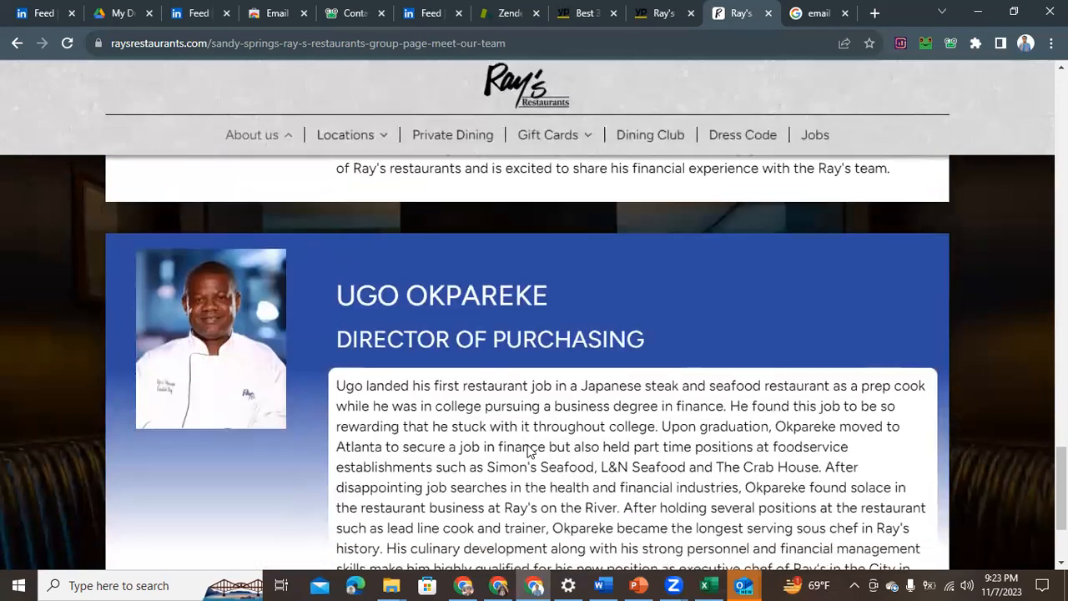
pyautogui.scroll(10, 535, 451)
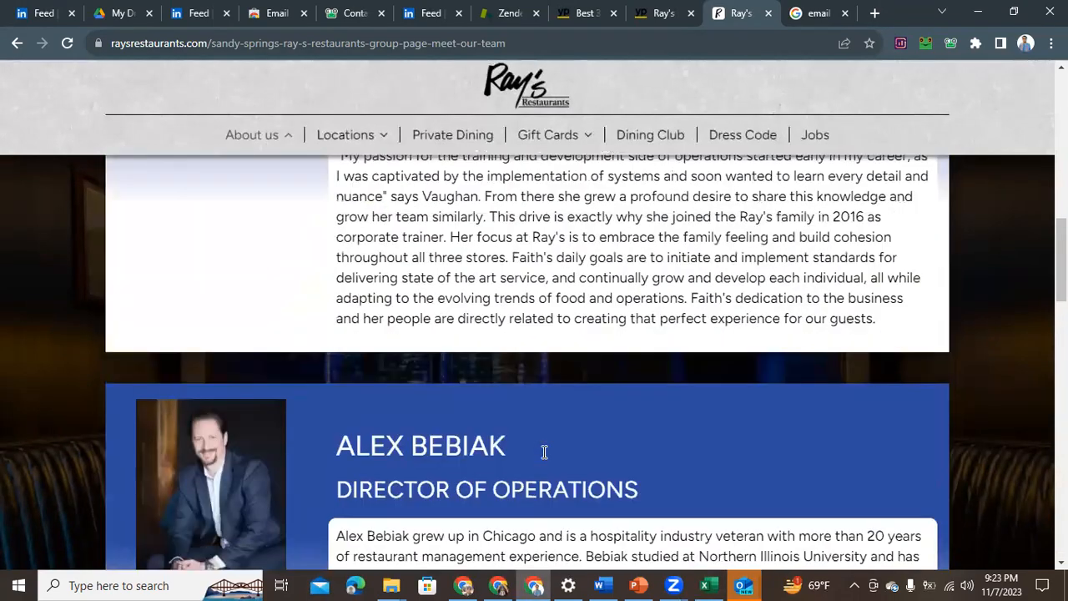
pyautogui.scroll(10, 544, 451)
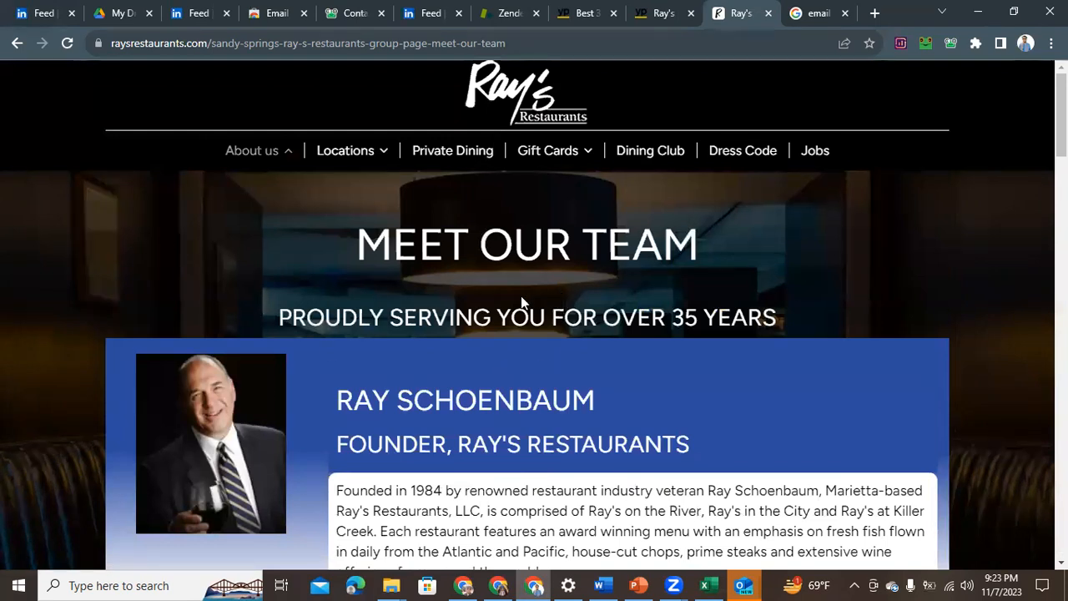
# Copy the domain raysrestaurants.com from the team page's address and open a new tab
pyautogui.doubleClick(559, 43)
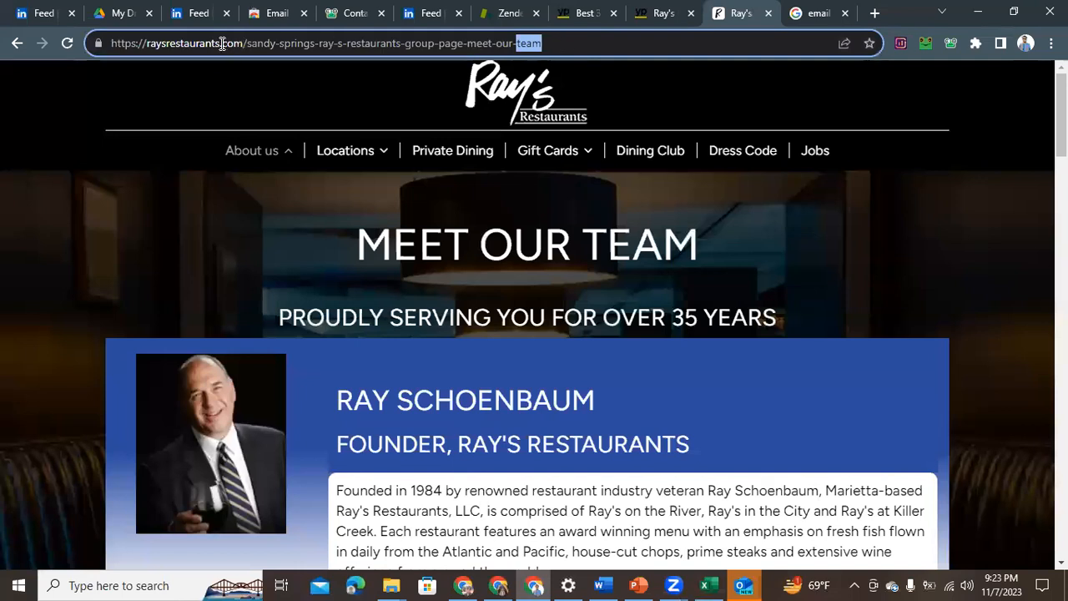
pyautogui.moveTo(246, 43); pyautogui.dragTo(147, 50)
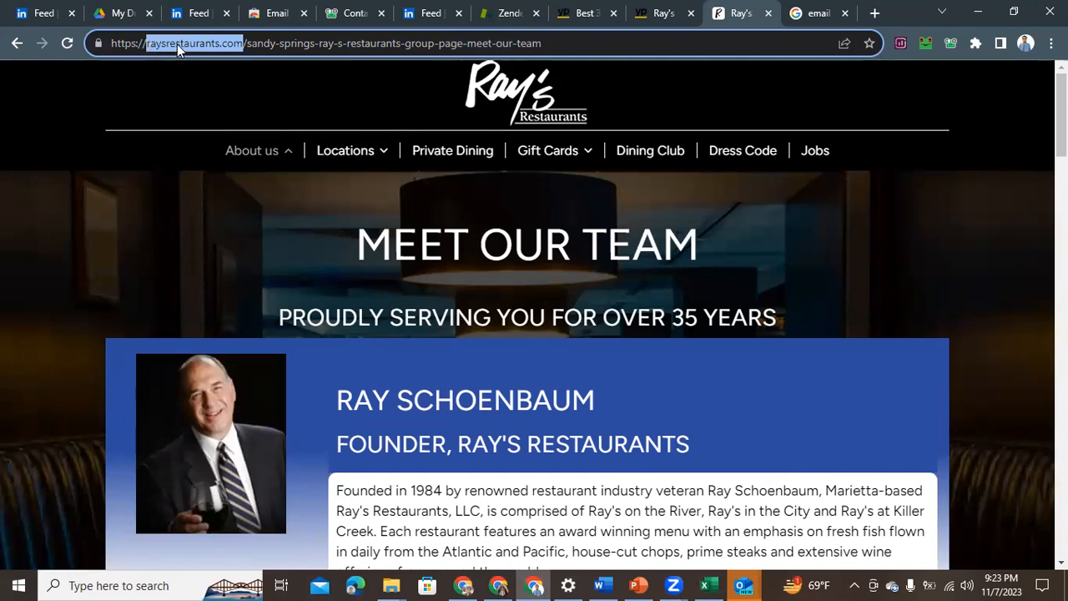
pyautogui.rightClick(178, 45)
pyautogui.click(220, 143)
pyautogui.click(875, 13)
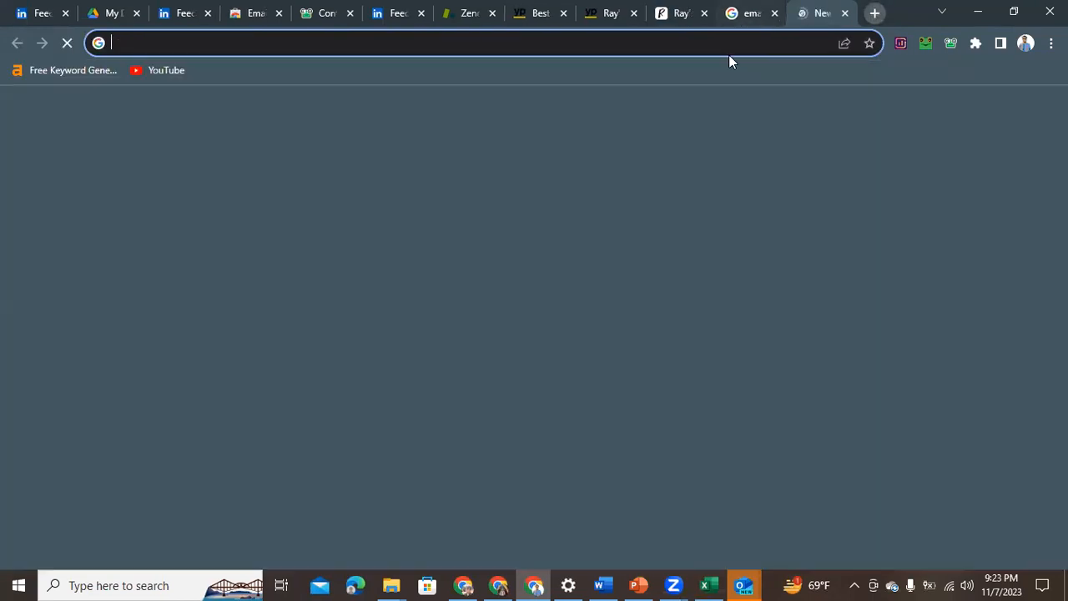
# Switch to the Chrome window with the Ray's In The City Yellow Pages listing and open a new tab
pyautogui.moveTo(480, 584)
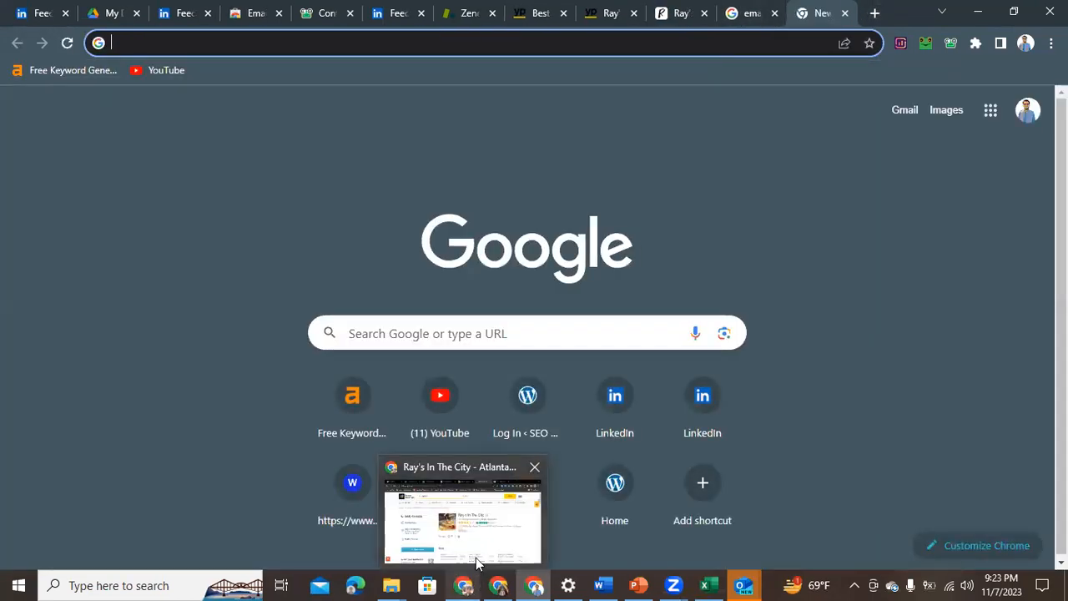
pyautogui.click(478, 542)
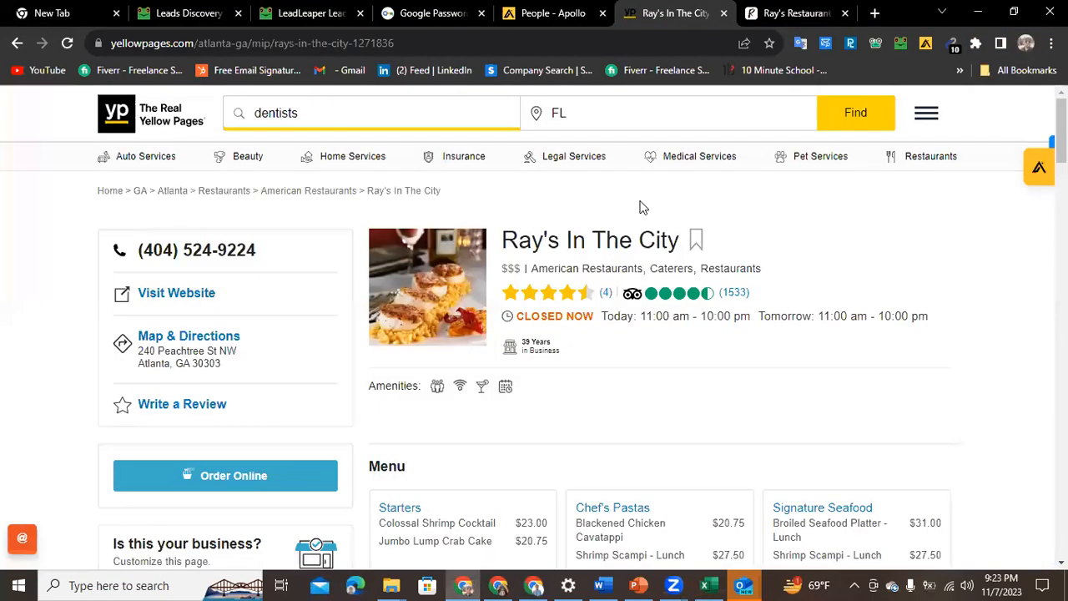
pyautogui.click(875, 13)
pyautogui.click(436, 49)
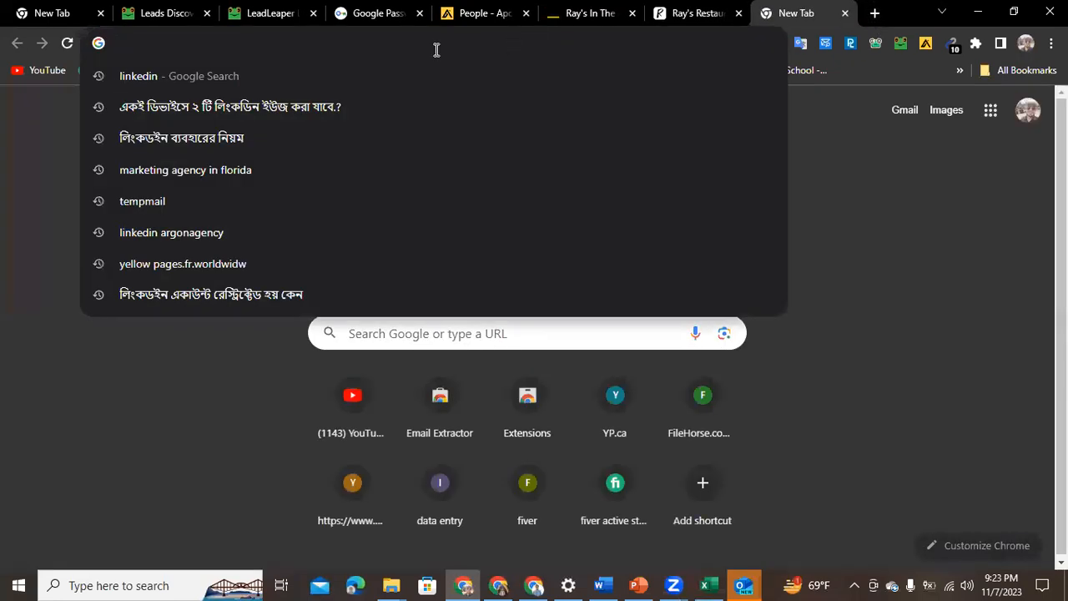
# Search Google for "raysrestaurants facebook", using the copied domain without its .com ending
pyautogui.rightClick(266, 40)
pyautogui.press('Down')
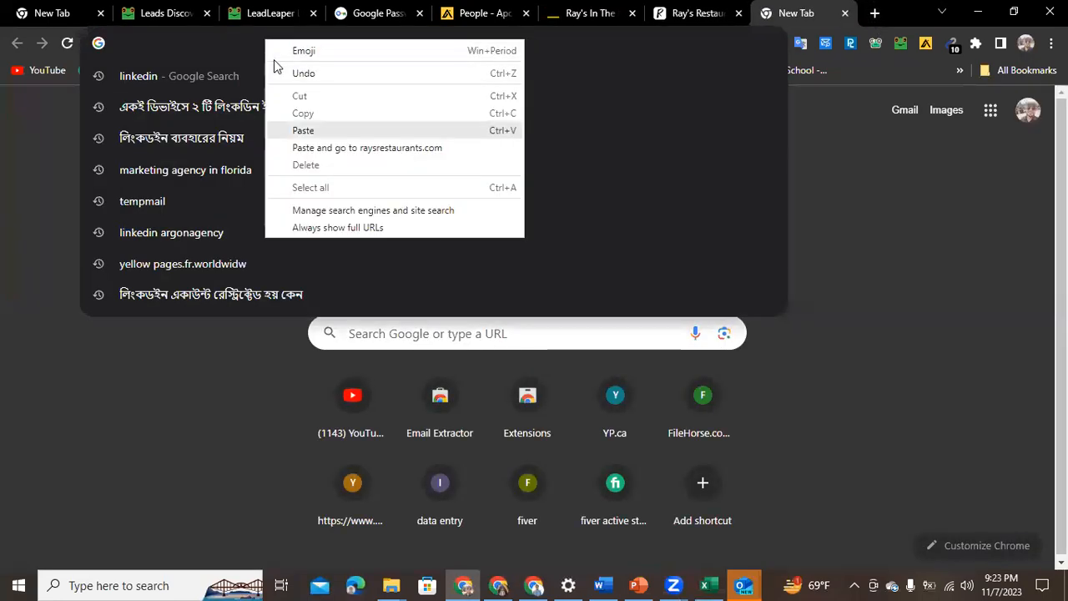
pyautogui.press('Return')
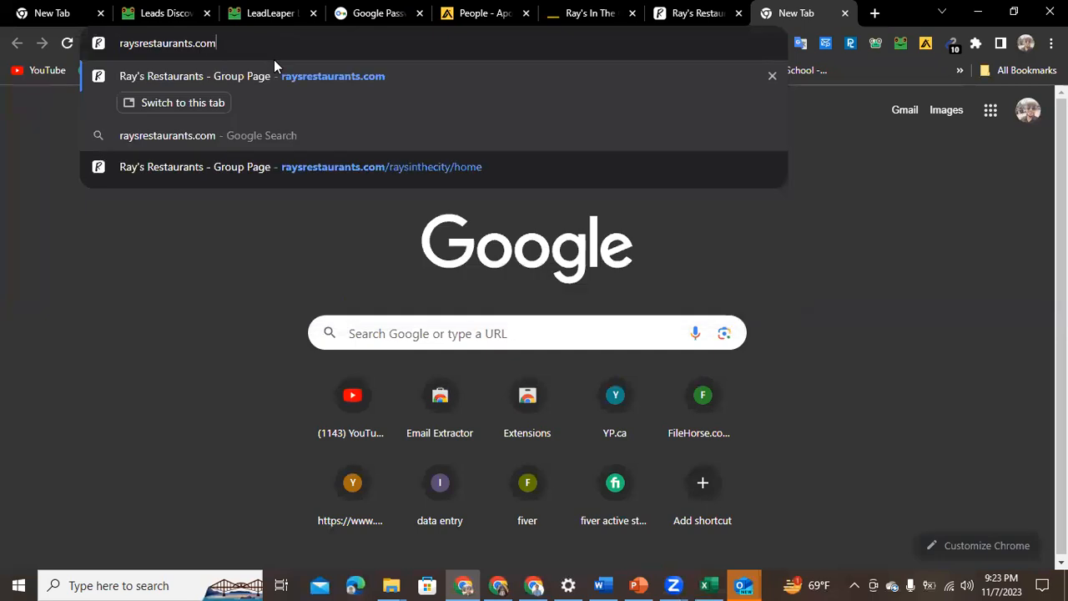
pyautogui.press('BackSpace')
pyautogui.press('BackSpace')
pyautogui.press('BackSpace')
pyautogui.press('BackSpace')
pyautogui.write('faceb')
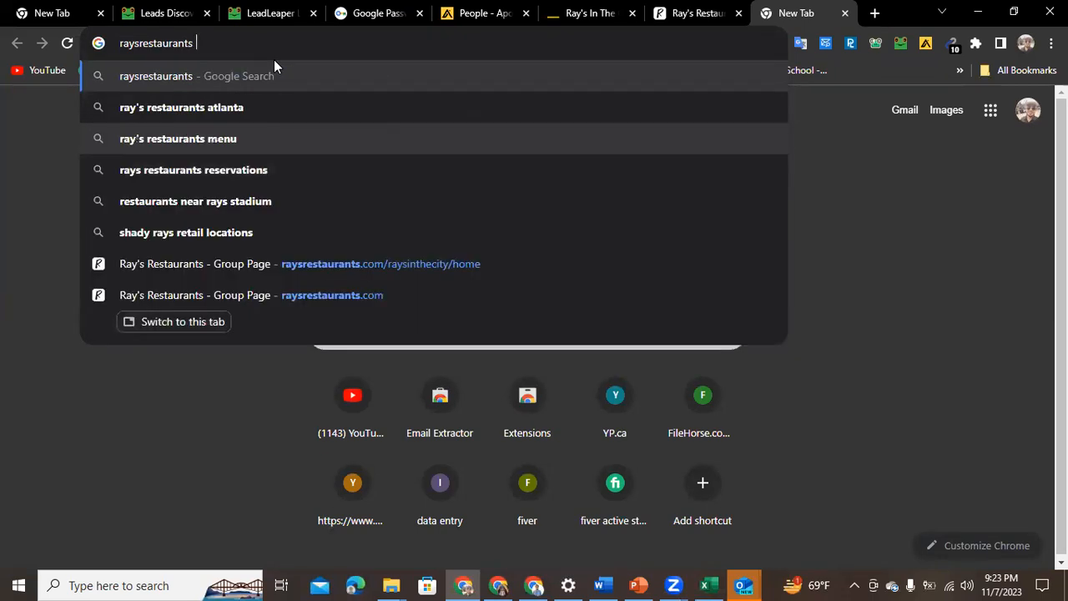
pyautogui.write('ook')
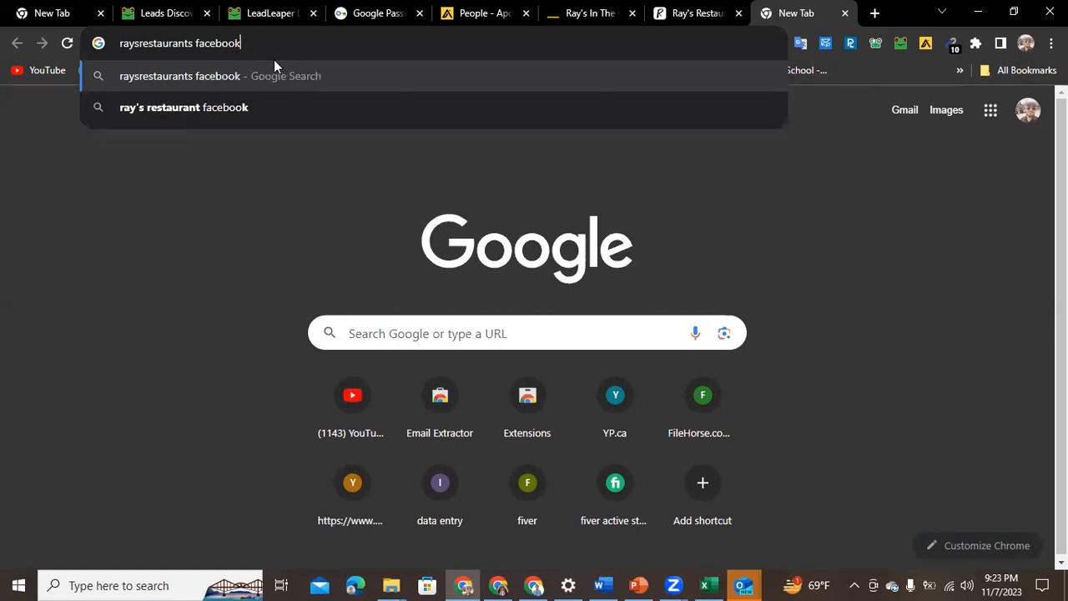
pyautogui.press('Return')
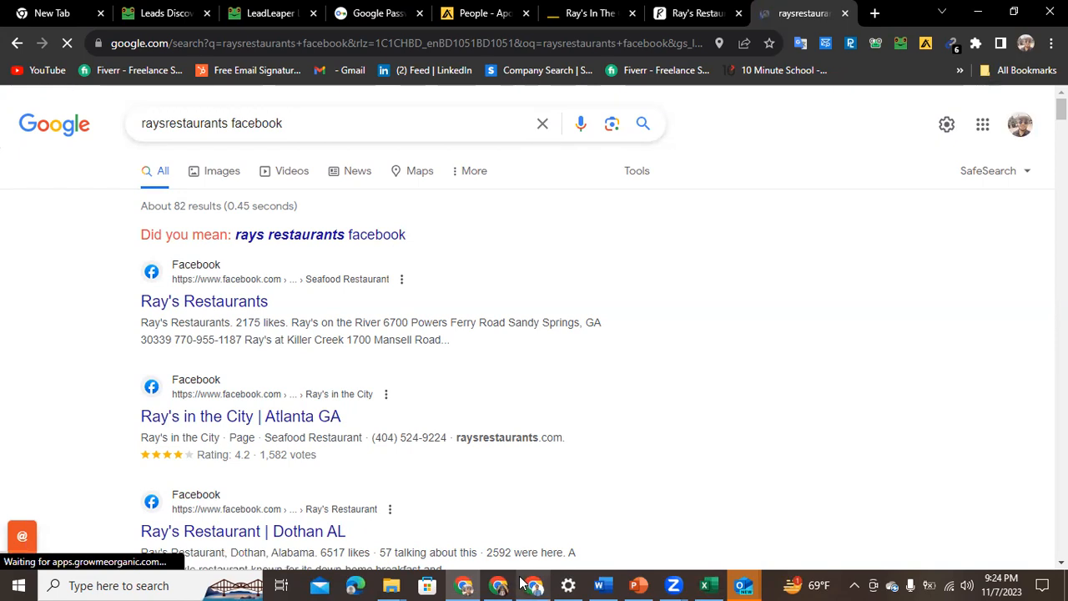
# Switch to the Chrome window holding the Fiverr tabs and open a new tab there
pyautogui.moveTo(501, 566)
pyautogui.click(501, 517)
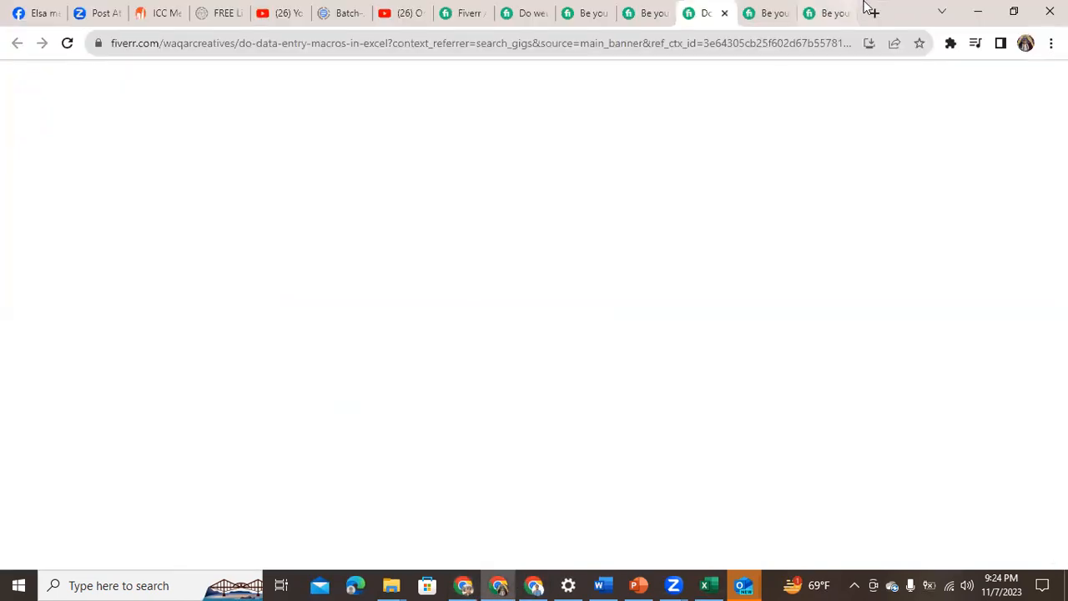
pyautogui.click(875, 12)
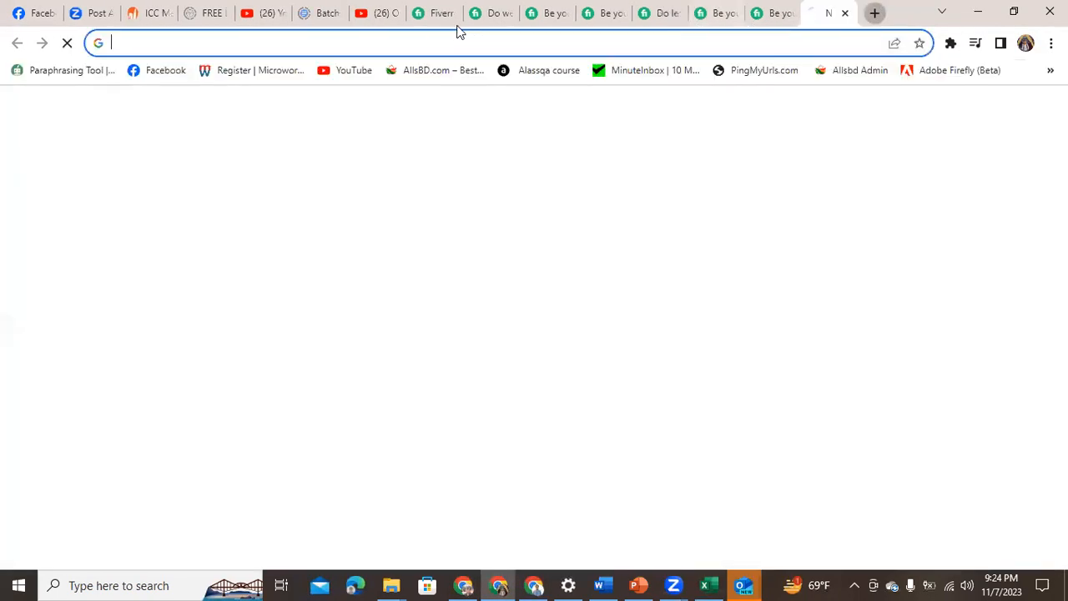
pyautogui.rightClick(410, 44)
pyautogui.click(456, 139)
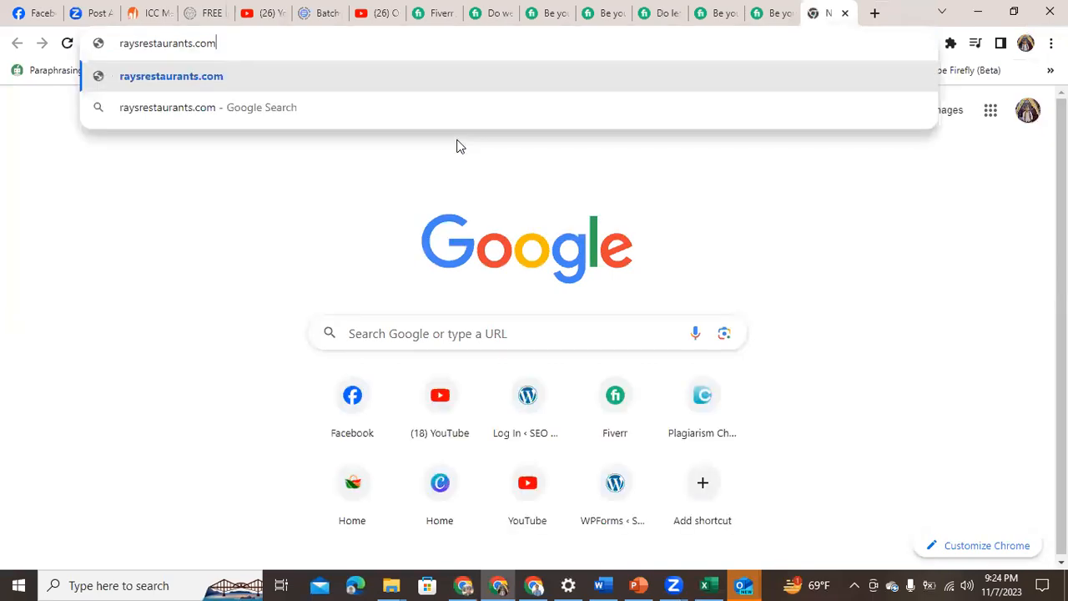
pyautogui.press('Return')
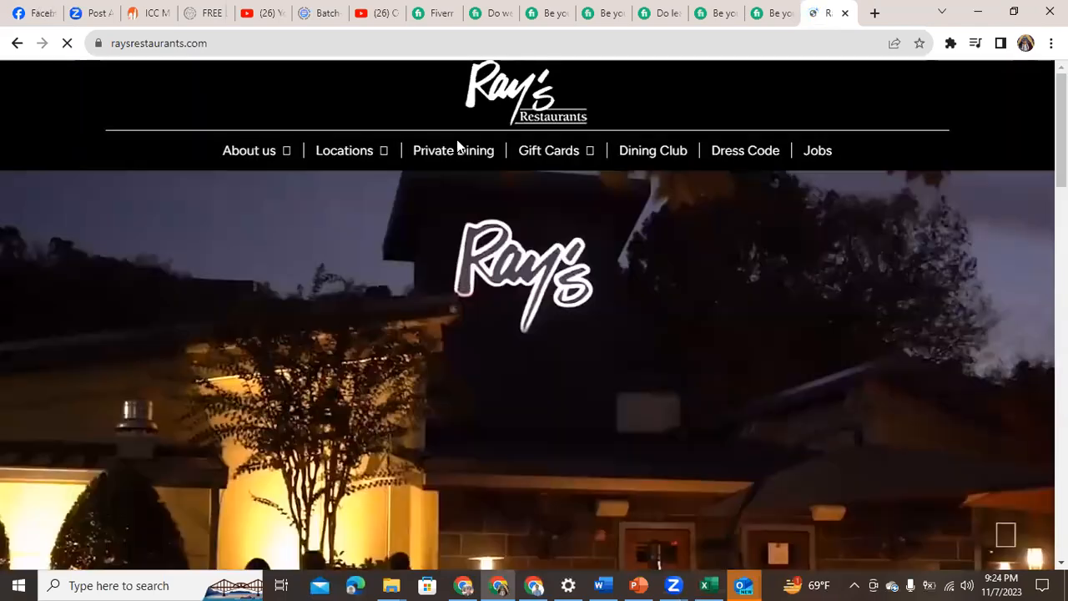
pyautogui.click(257, 36)
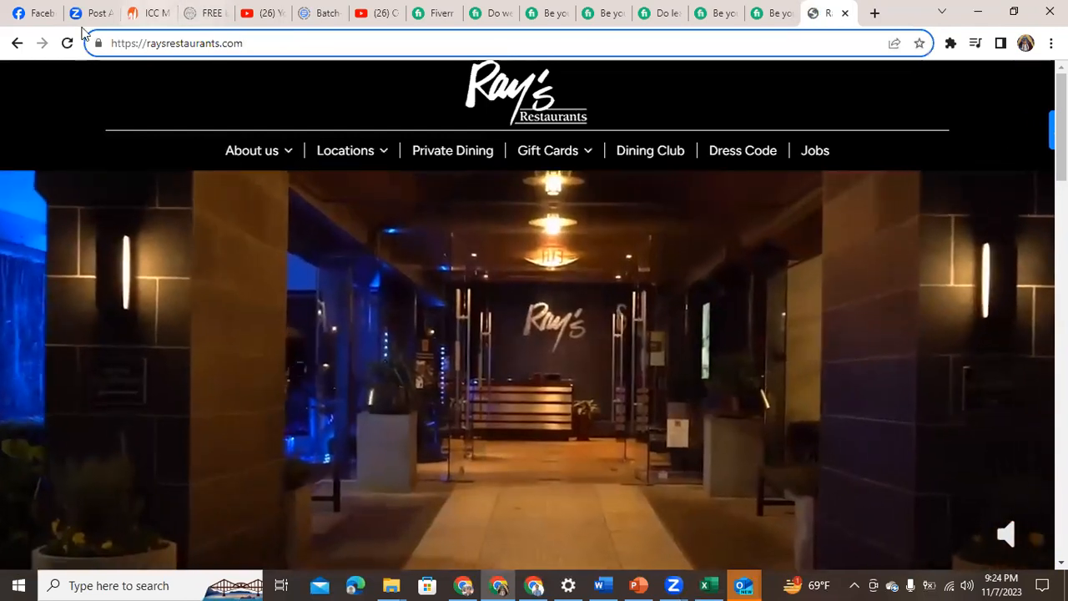
pyautogui.click(17, 42)
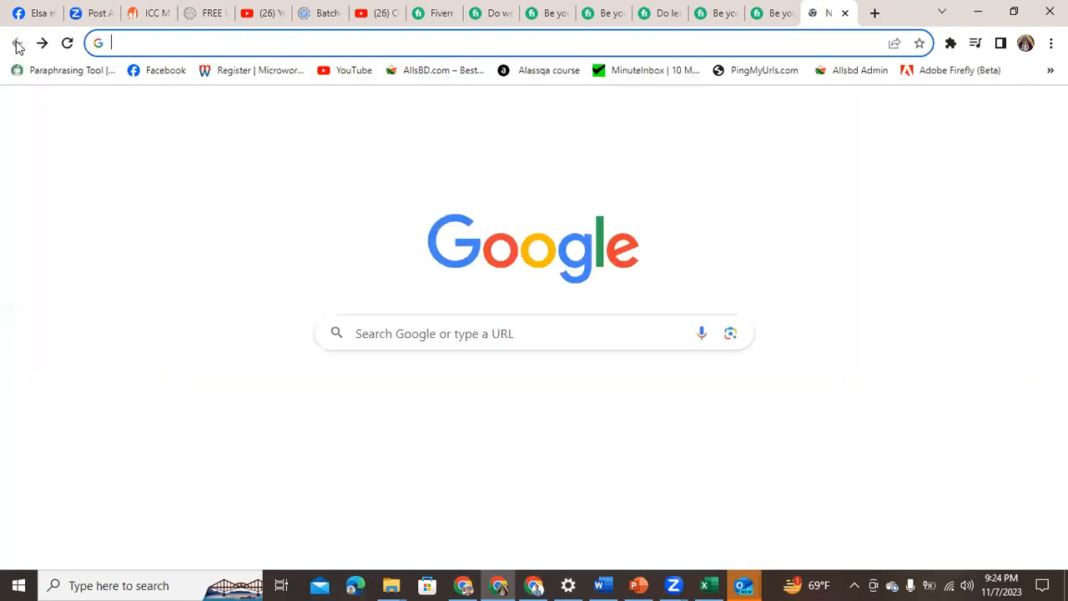
# Paste the copied domain, remove .com, and run a Google search for "raysrestaurants facebook" in this Chrome profile
pyautogui.rightClick(182, 46)
pyautogui.press('p')
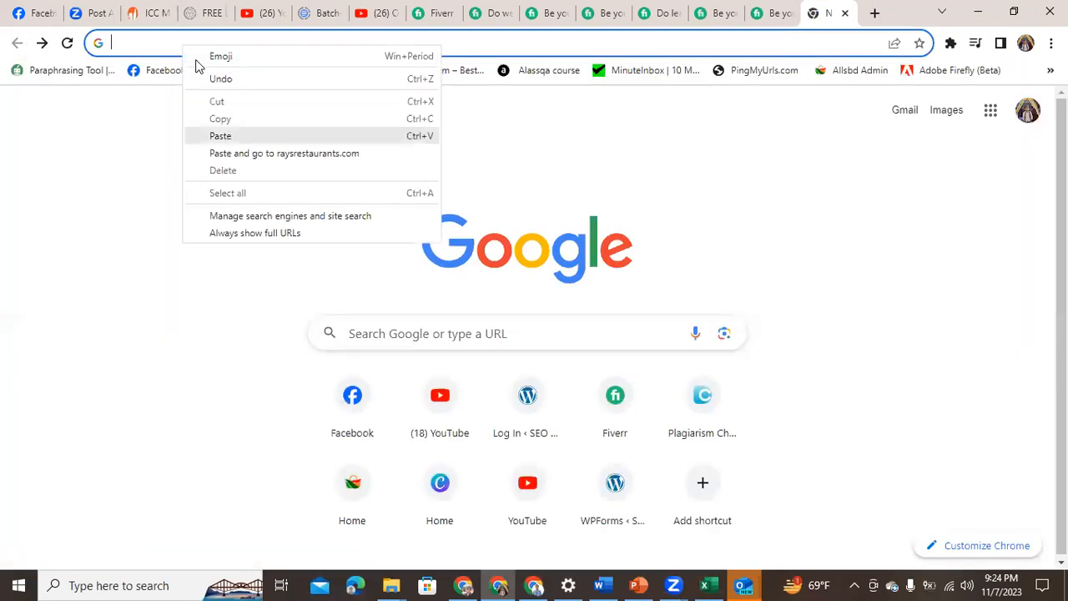
pyautogui.press('BackSpace')
pyautogui.press('BackSpace')
pyautogui.press('BackSpace')
pyautogui.press('BackSpace')
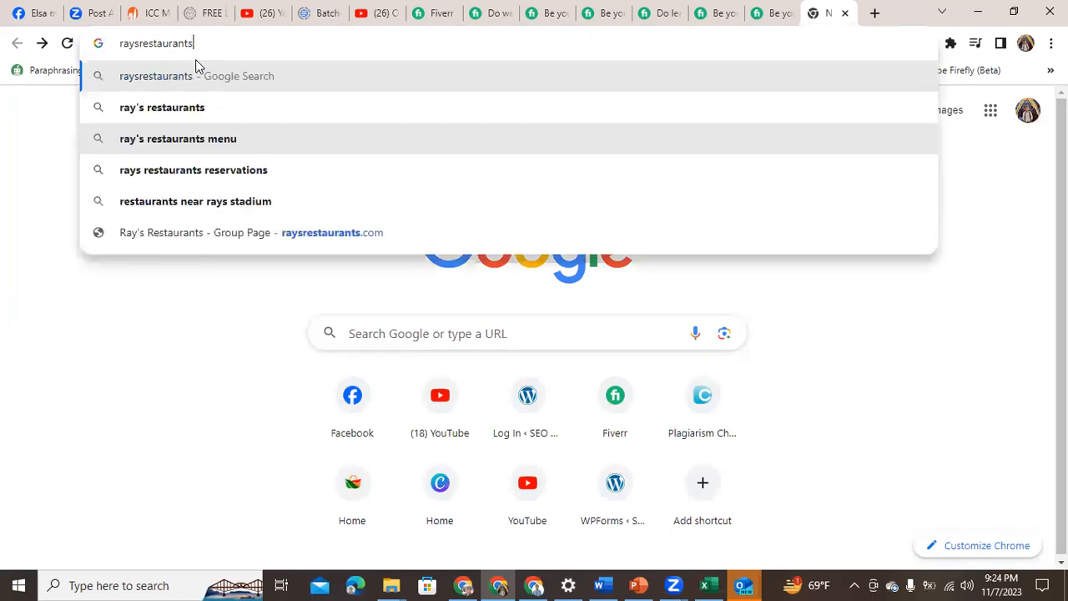
pyautogui.write('fac')
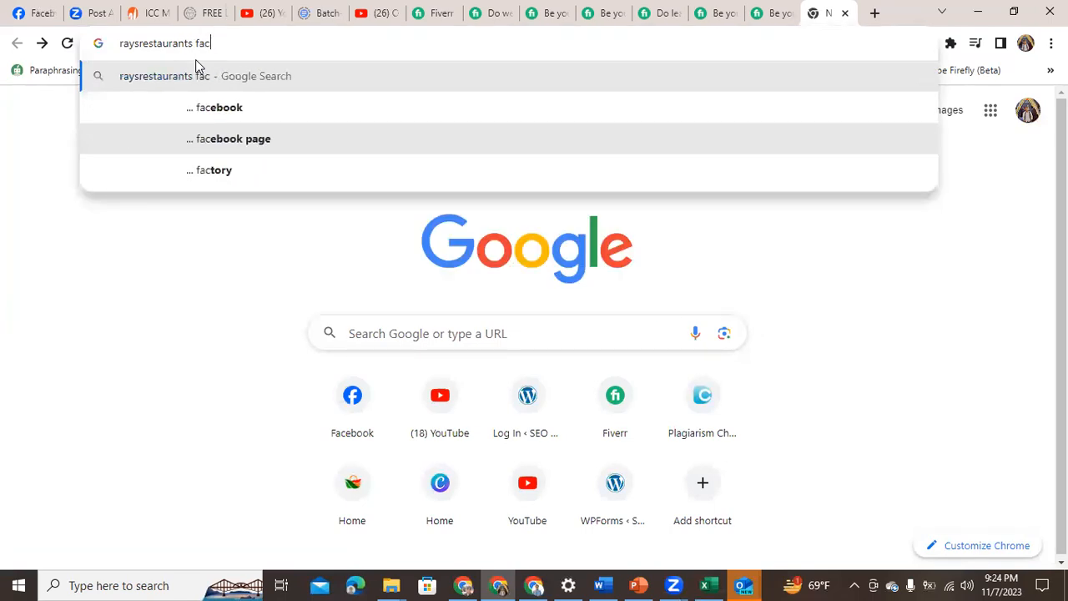
pyautogui.write('ebook')
pyautogui.press('Return')
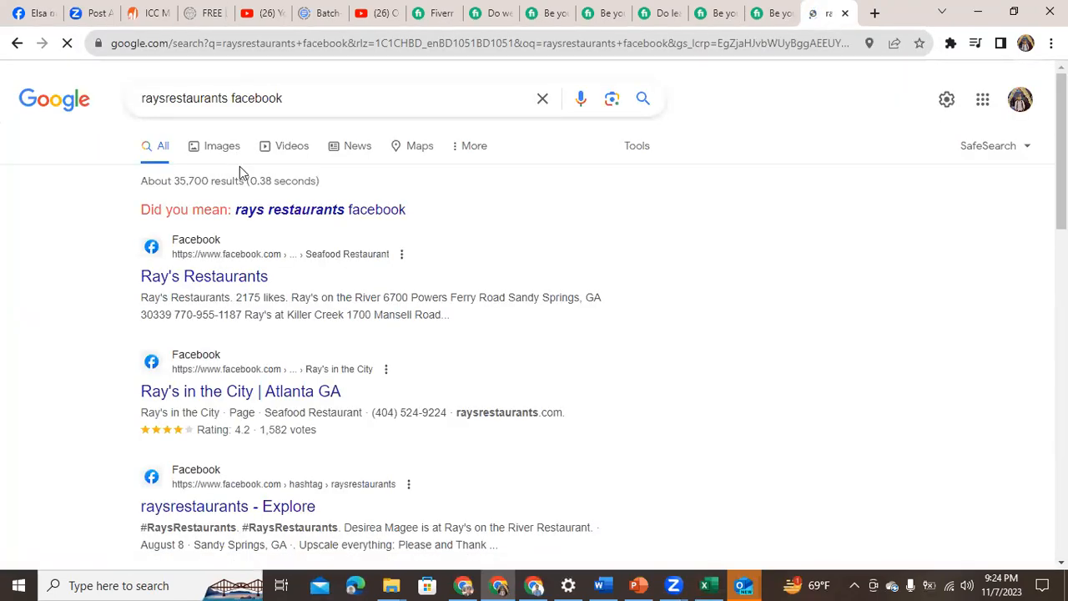
# Open the Ray's Restaurants Facebook page from the search results and examine the contact details in its Intro section
pyautogui.click(225, 278)
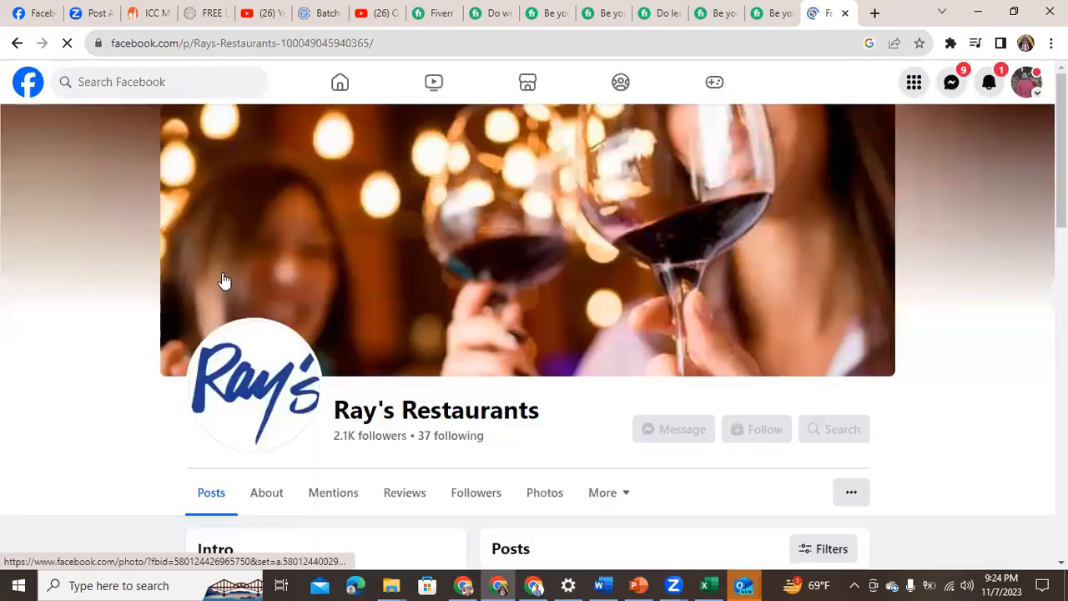
pyautogui.scroll(-2, 223, 275)
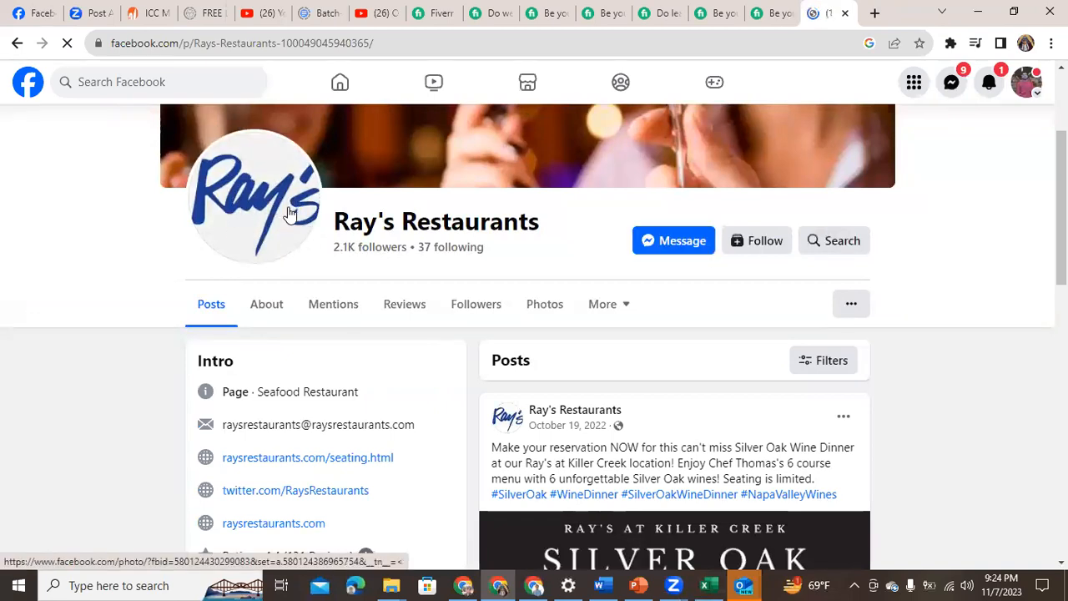
pyautogui.scroll(-1, 306, 333)
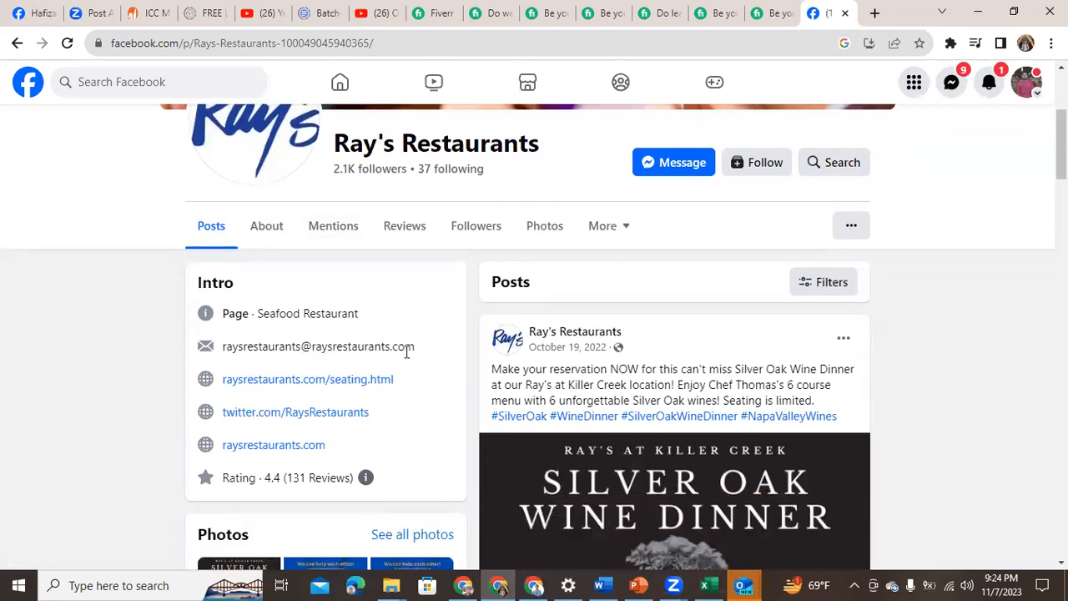
pyautogui.moveTo(223, 346); pyautogui.dragTo(370, 346)
pyautogui.moveTo(402, 353); pyautogui.dragTo(228, 349)
pyautogui.click(424, 353)
pyautogui.click(413, 316)
pyautogui.scroll(3, 386, 323)
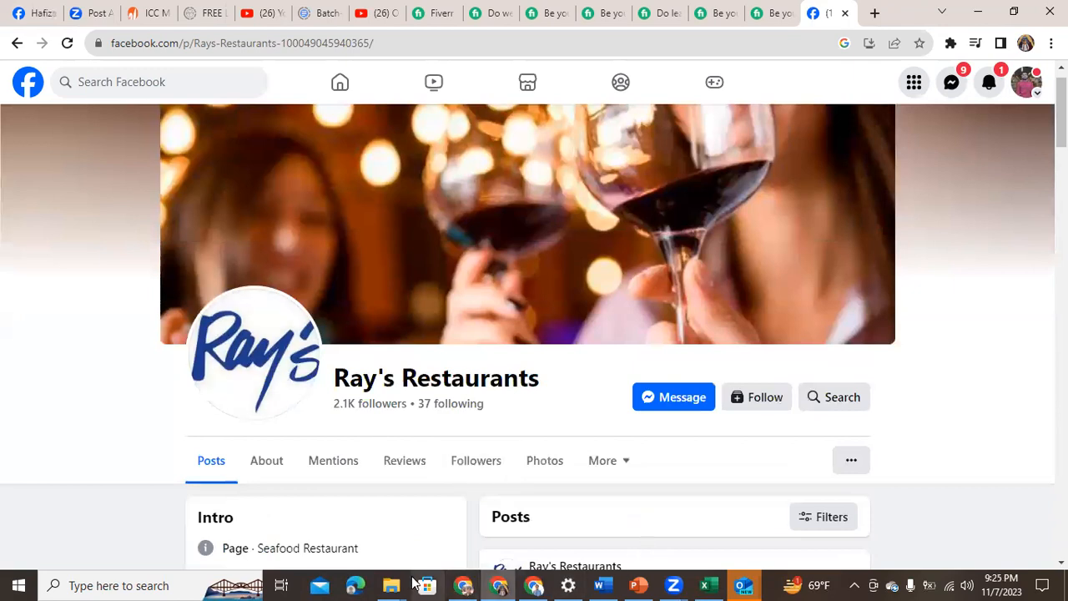
# Switch to the other Chrome window and view the Ray's Restaurants website home page
pyautogui.moveTo(499, 585)
pyautogui.click(500, 533)
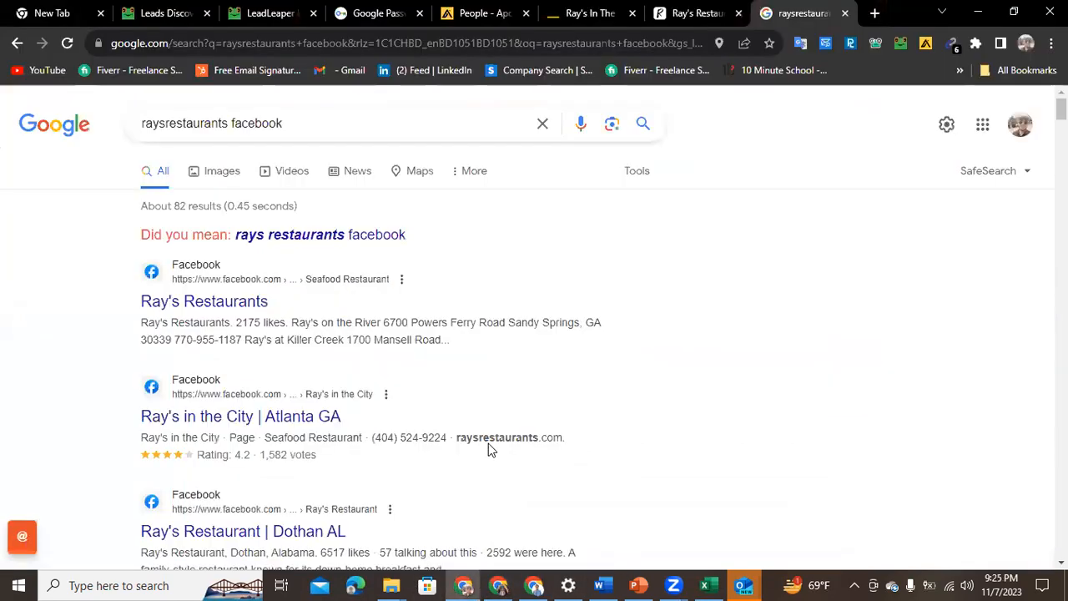
pyautogui.click(682, 18)
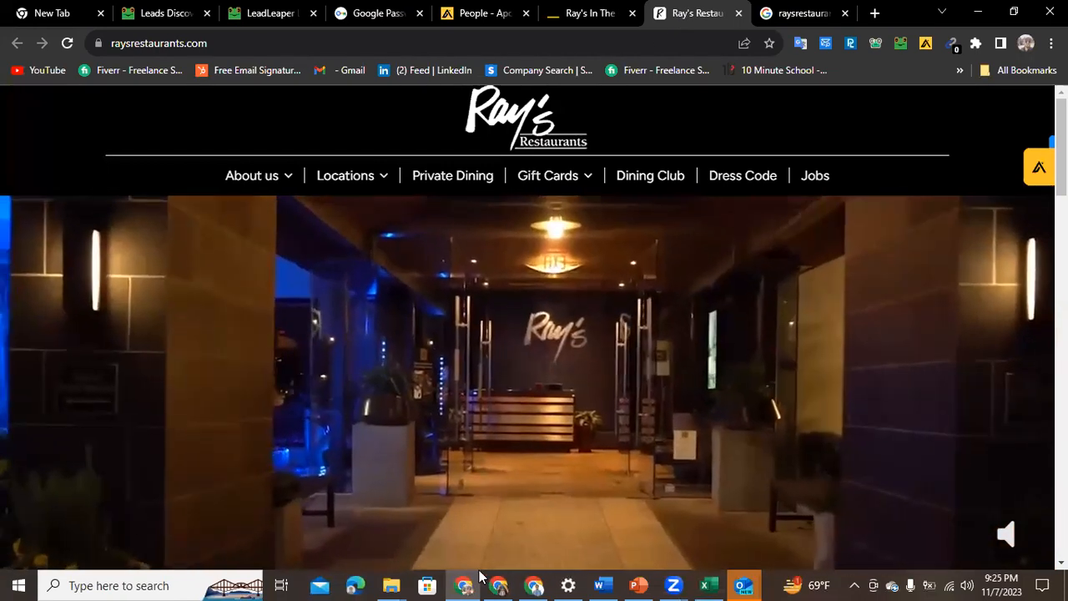
# Return to the Chrome window with the Ray's Restaurants Facebook page and copy the page's full URL
pyautogui.moveTo(499, 585)
pyautogui.click(512, 556)
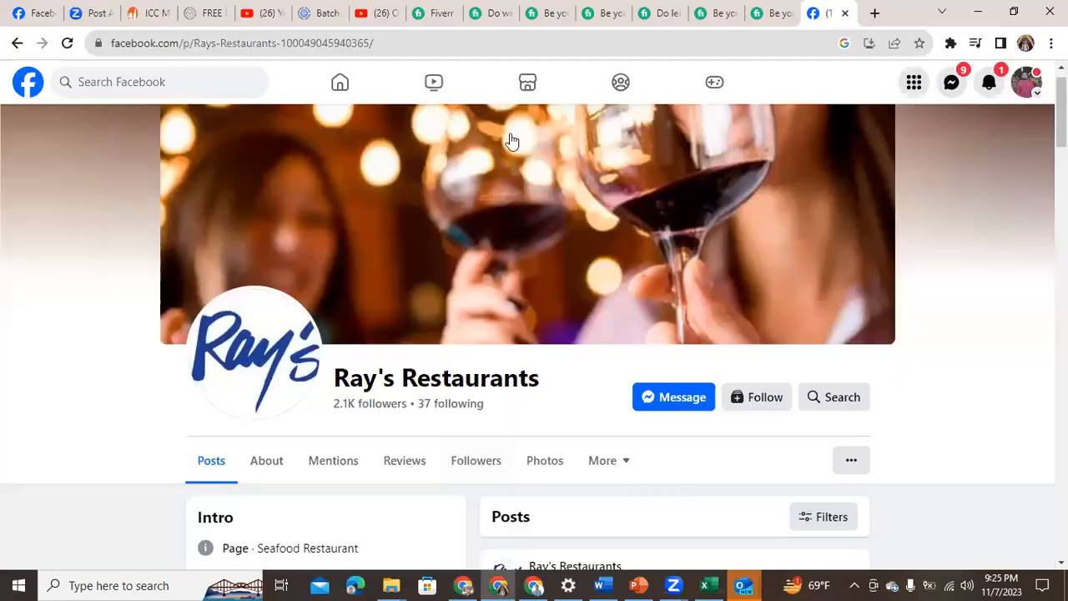
pyautogui.click(465, 43)
pyautogui.click(464, 42)
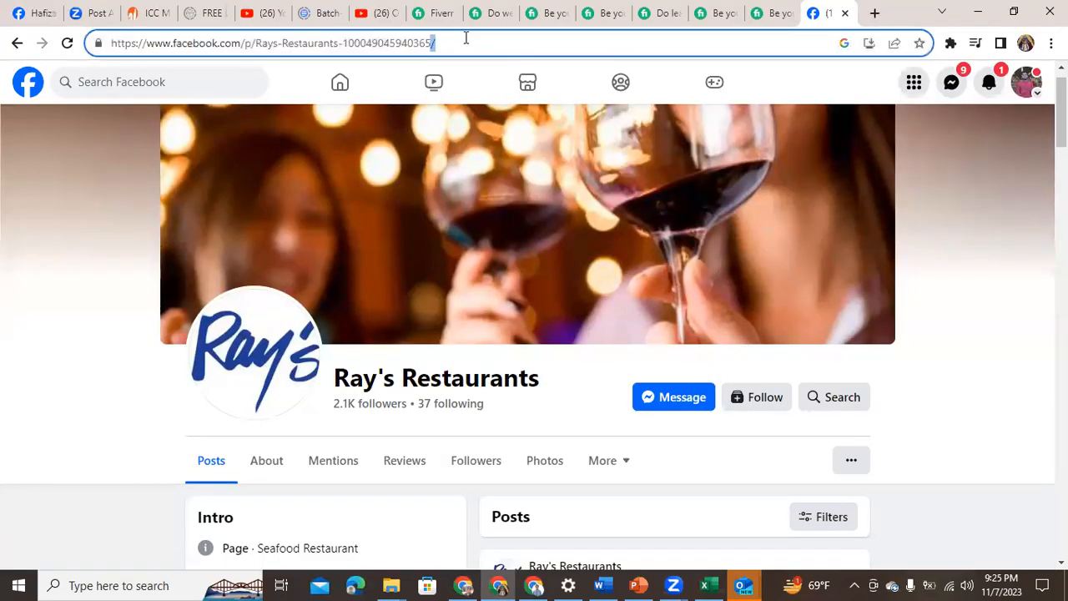
pyautogui.moveTo(448, 48); pyautogui.dragTo(107, 40)
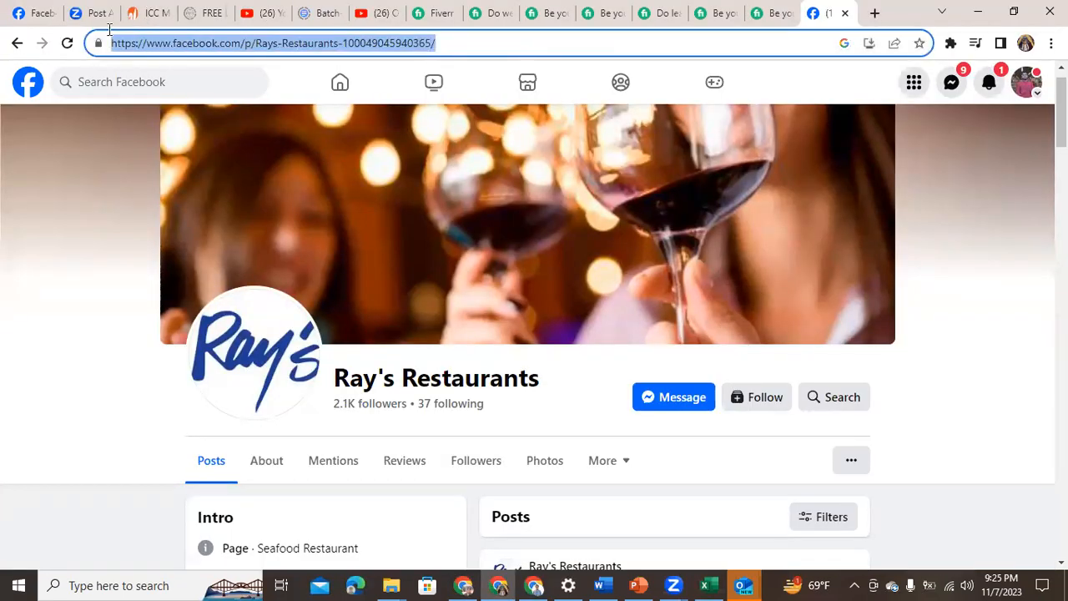
pyautogui.rightClick(138, 42)
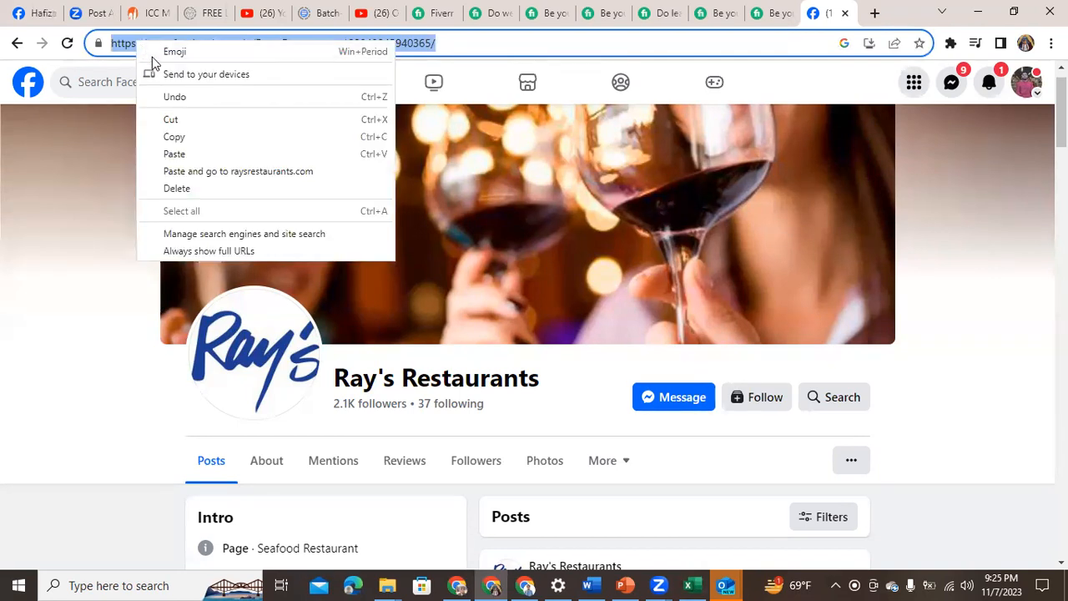
pyautogui.click(180, 137)
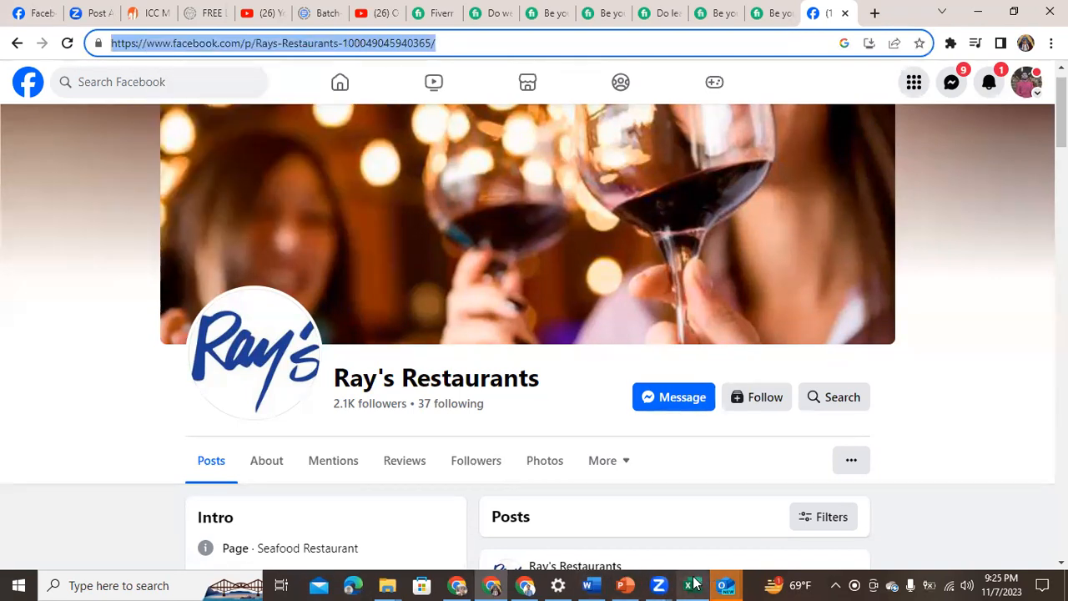
# Switch to the Excel lead list and paste the copied Facebook page address into the facebook url cell I2
pyautogui.moveTo(696, 583)
pyautogui.click(701, 539)
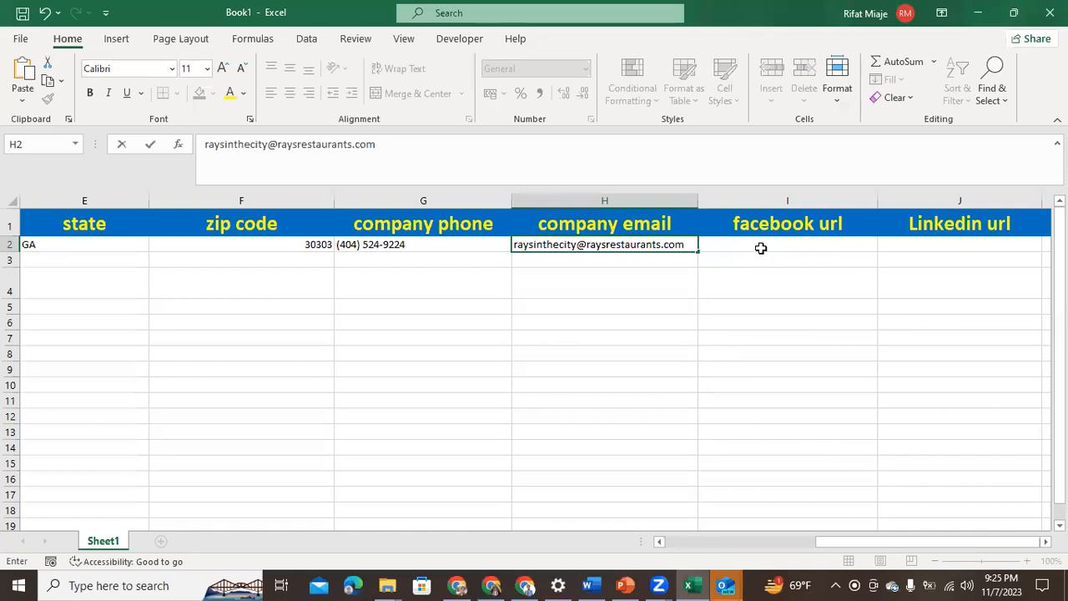
pyautogui.rightClick(761, 245)
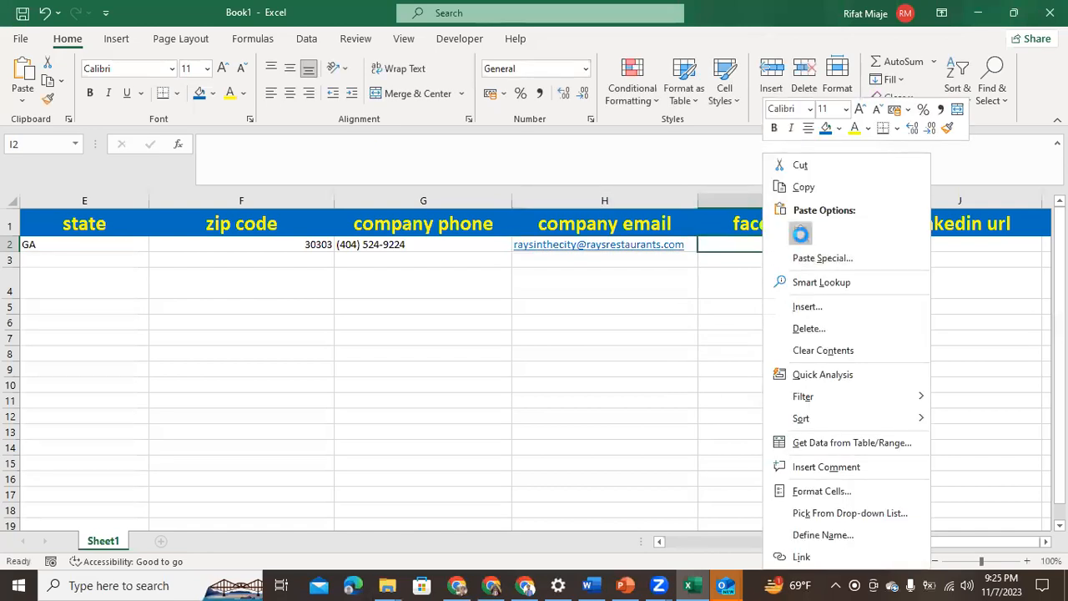
pyautogui.click(770, 165)
# Open the empty Linkedin url cell J2 for editing
pyautogui.click(968, 260)
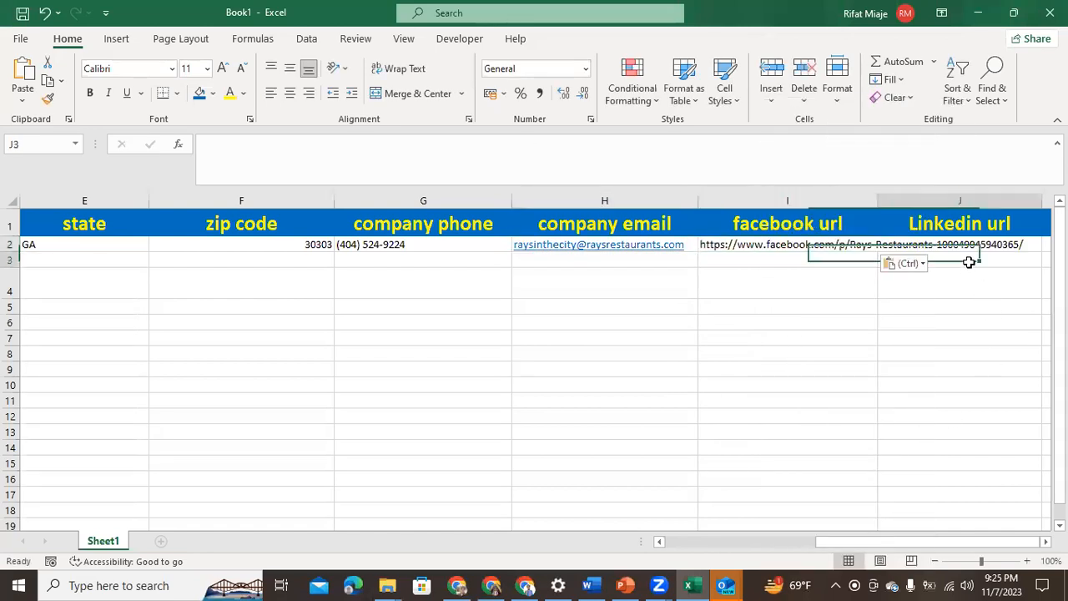
pyautogui.doubleClick(969, 245)
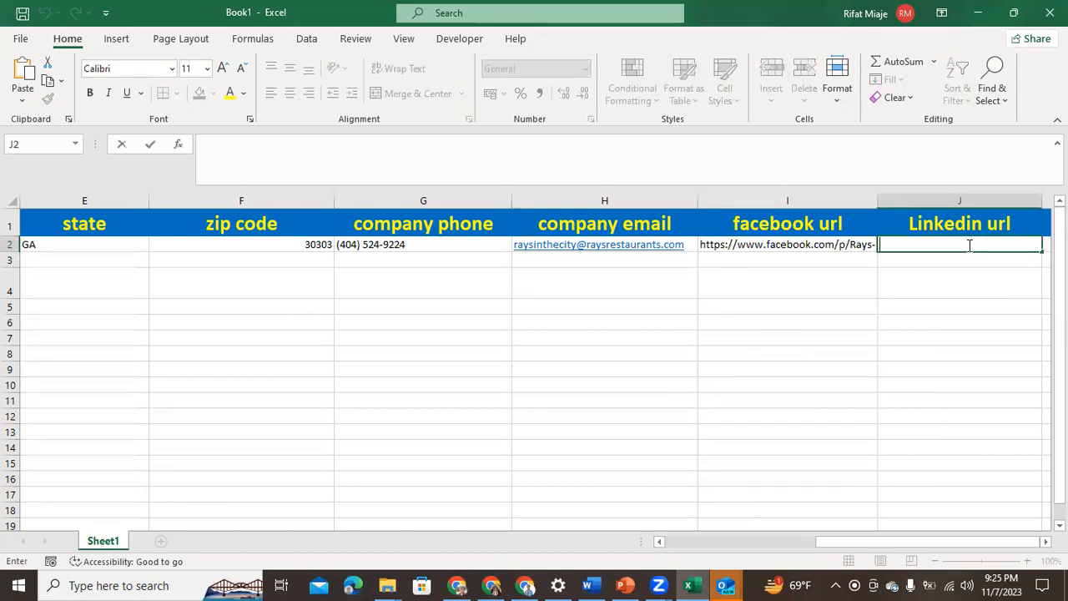
pyautogui.click(770, 305)
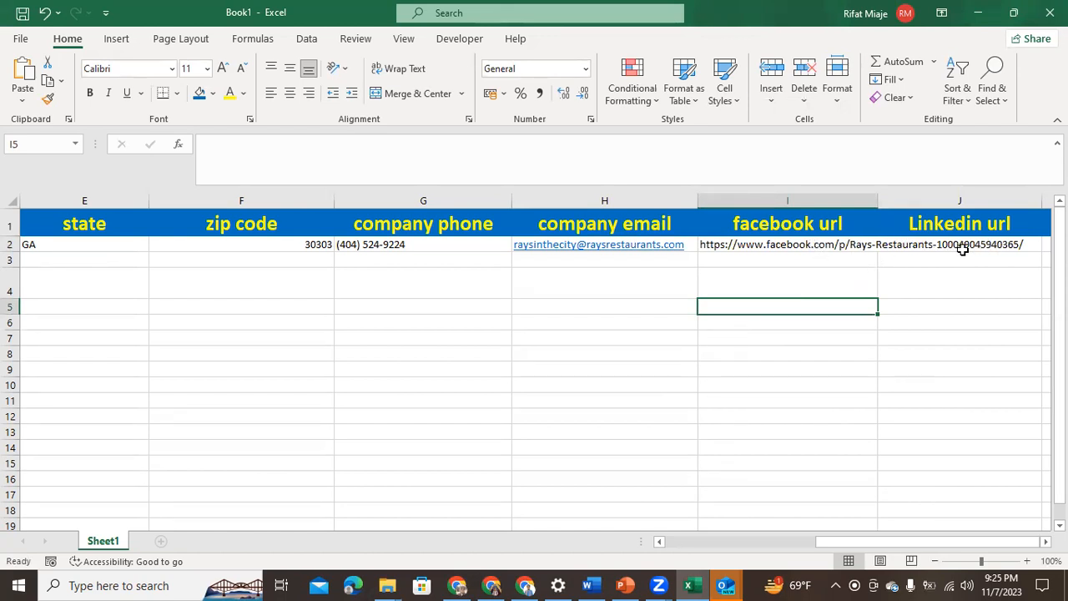
pyautogui.click(920, 245)
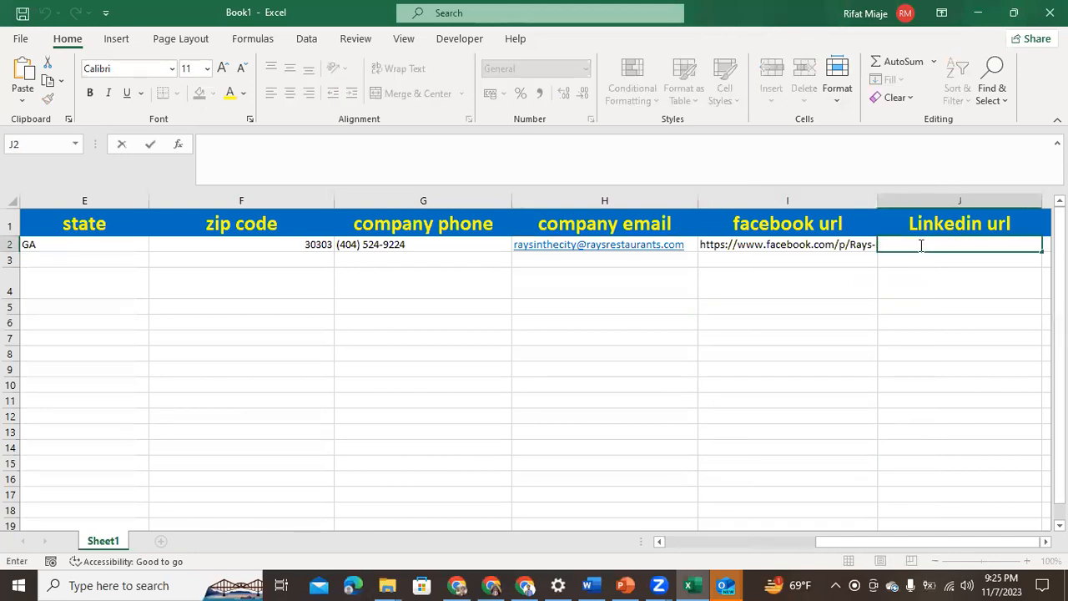
pyautogui.click(940, 357)
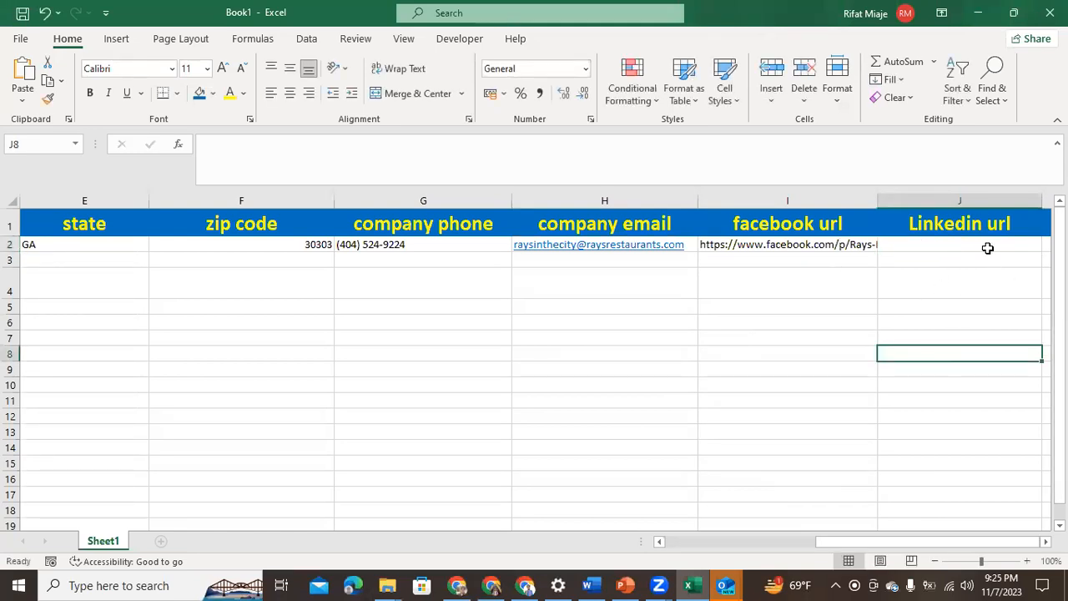
pyautogui.doubleClick(955, 246)
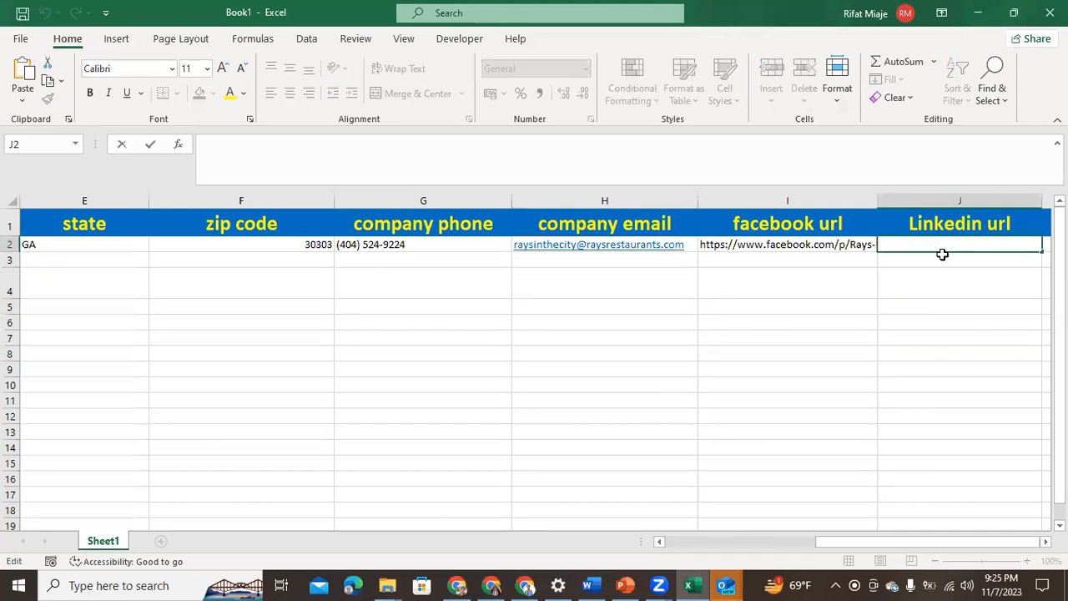
pyautogui.click(839, 328)
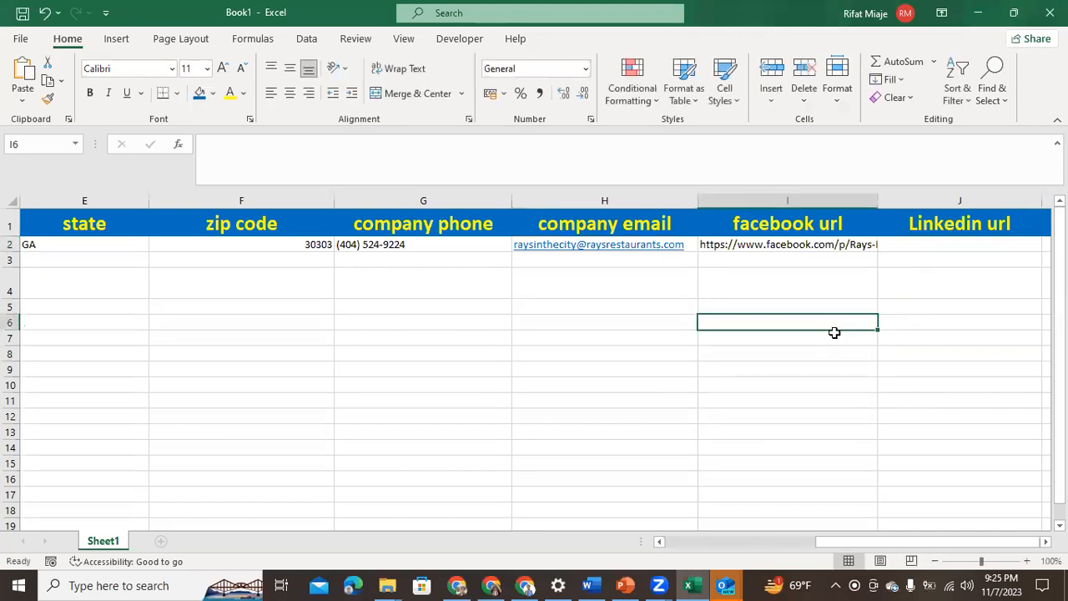
pyautogui.hotkey('ctrl', 'z')
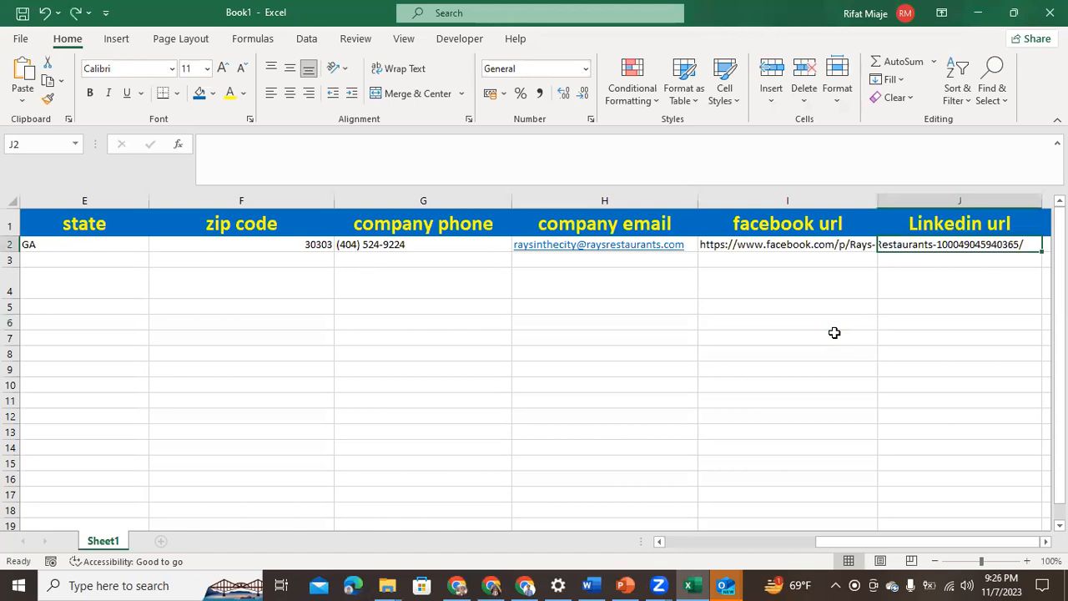
pyautogui.click(835, 333)
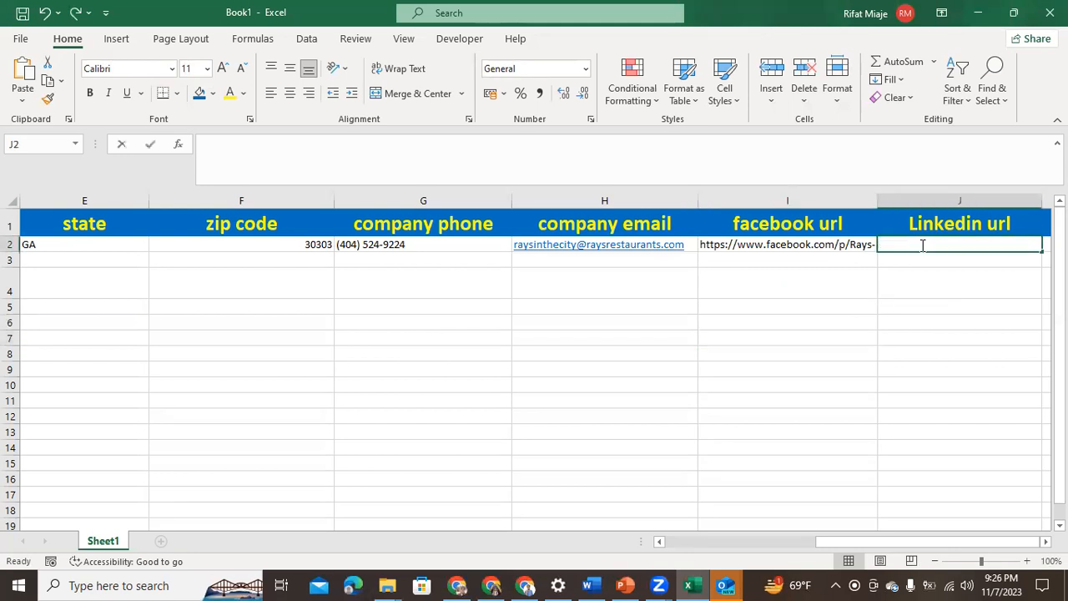
pyautogui.doubleClick(921, 245)
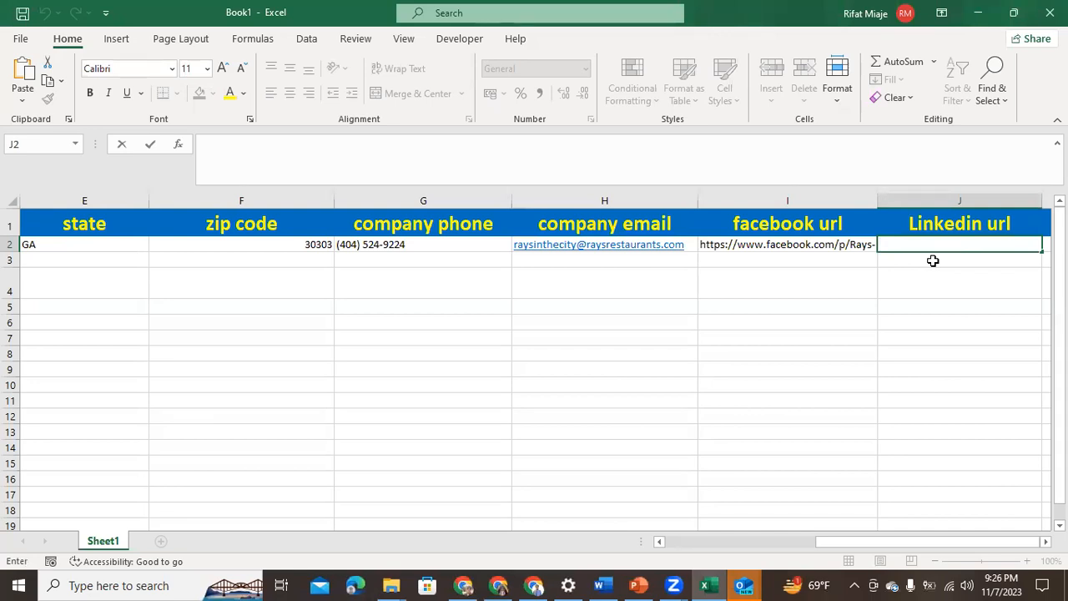
pyautogui.click(737, 355)
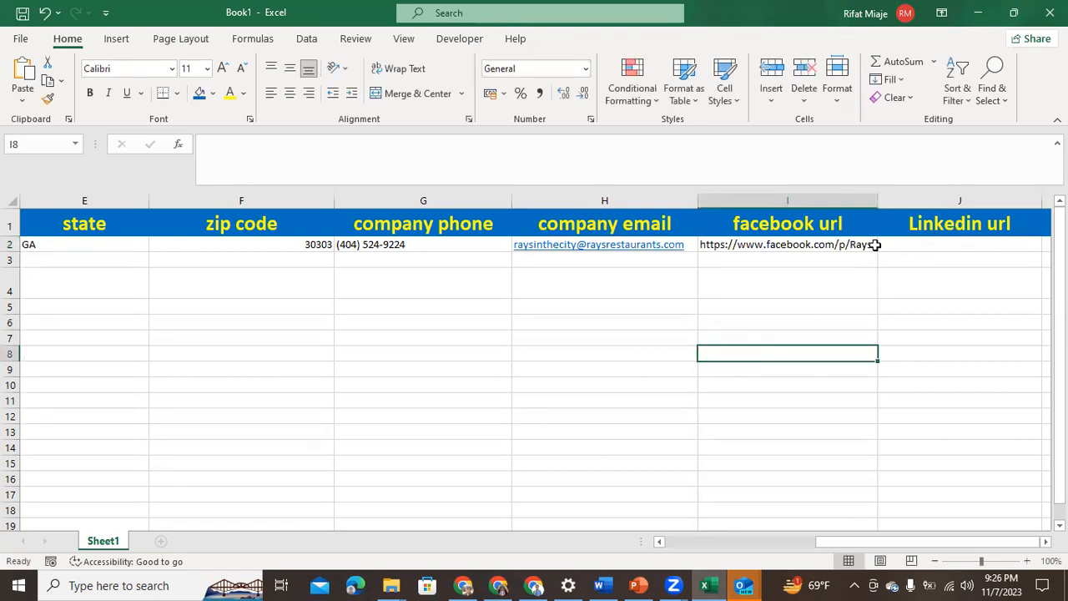
pyautogui.doubleClick(940, 246)
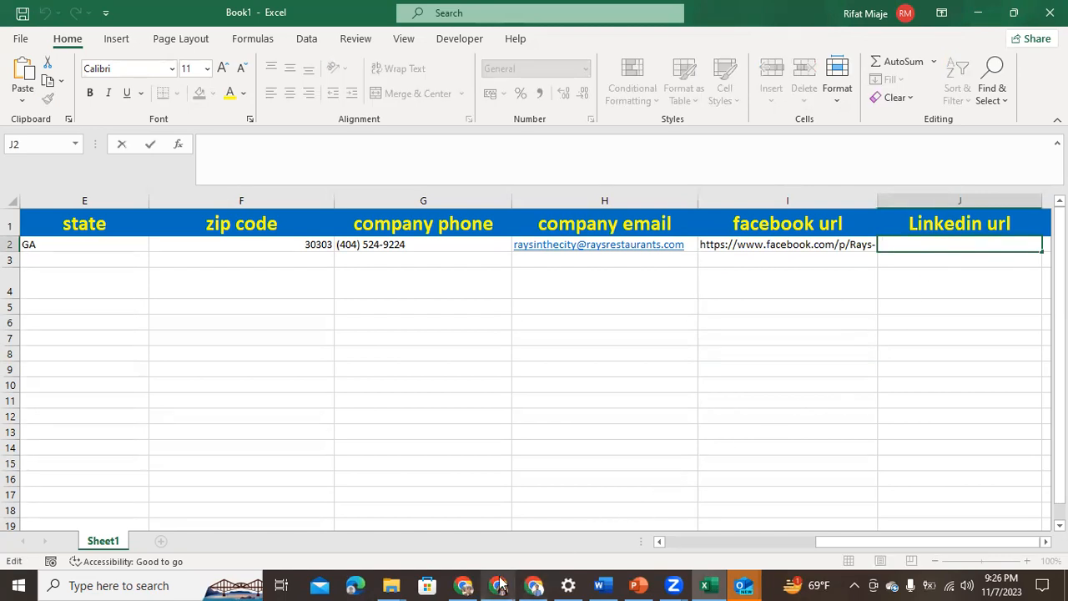
# Switch to the Chrome window with the blank new tab and search Google for raysrestaurants.com linkedin, reusing the domain from the clipboard history
pyautogui.moveTo(534, 584)
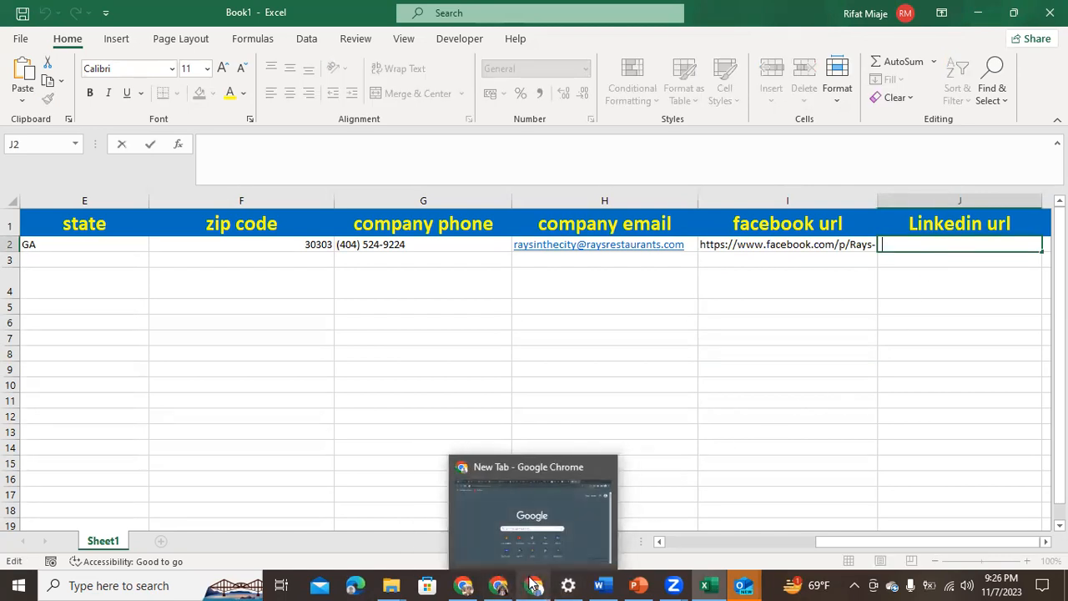
pyautogui.click(585, 536)
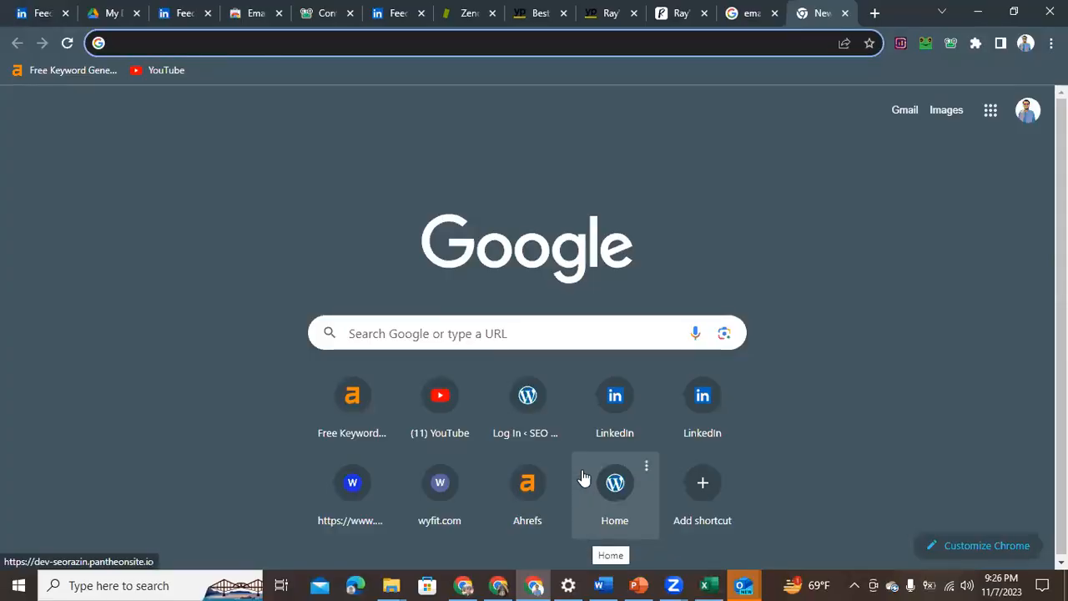
pyautogui.rightClick(214, 51)
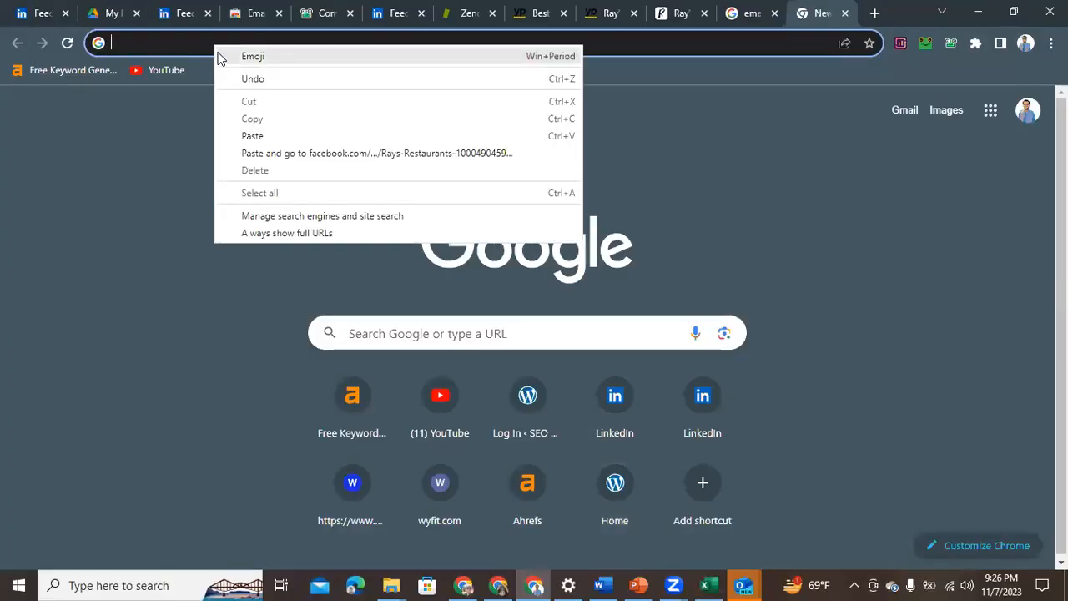
pyautogui.press('super+v')
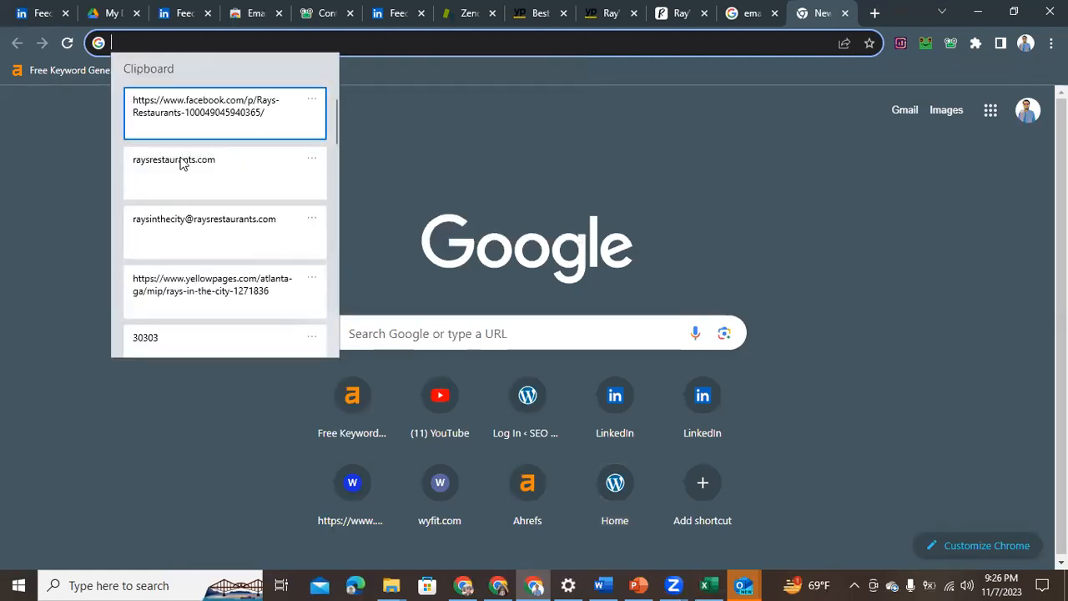
pyautogui.click(180, 163)
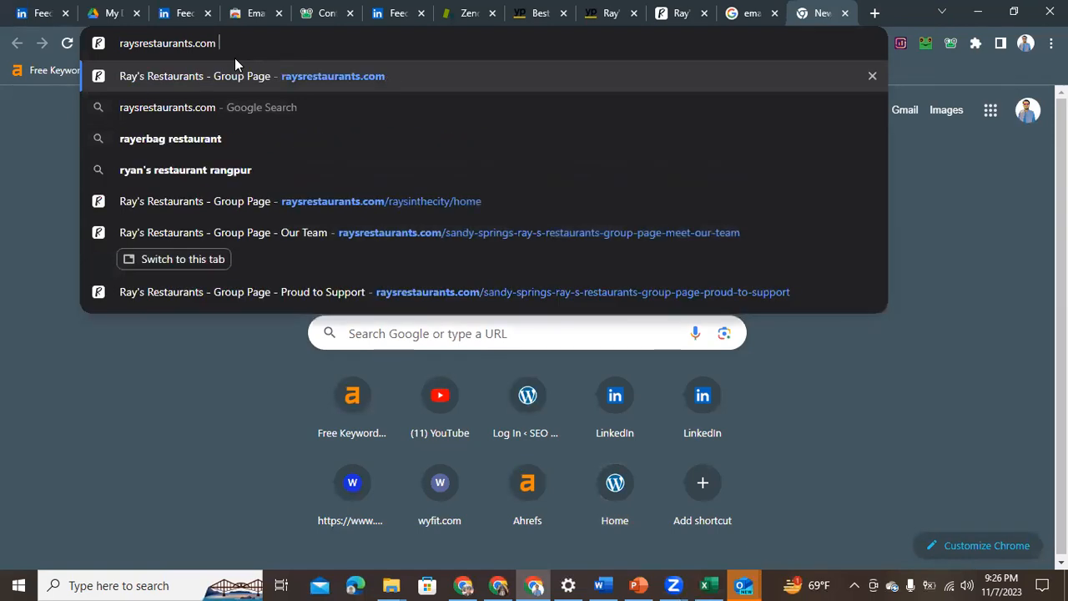
pyautogui.write('li')
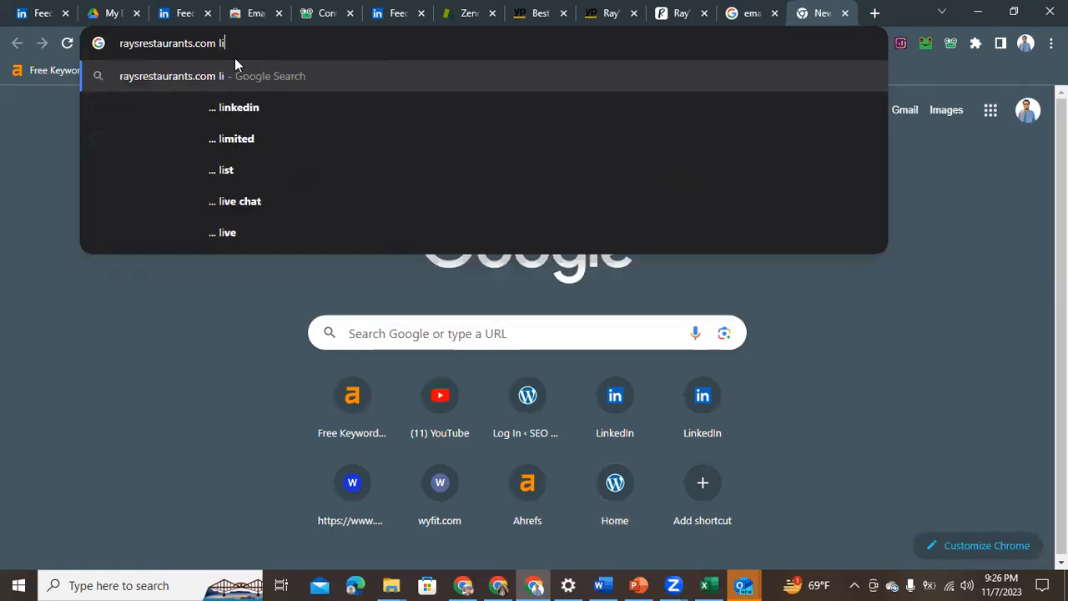
pyautogui.write('nkedin')
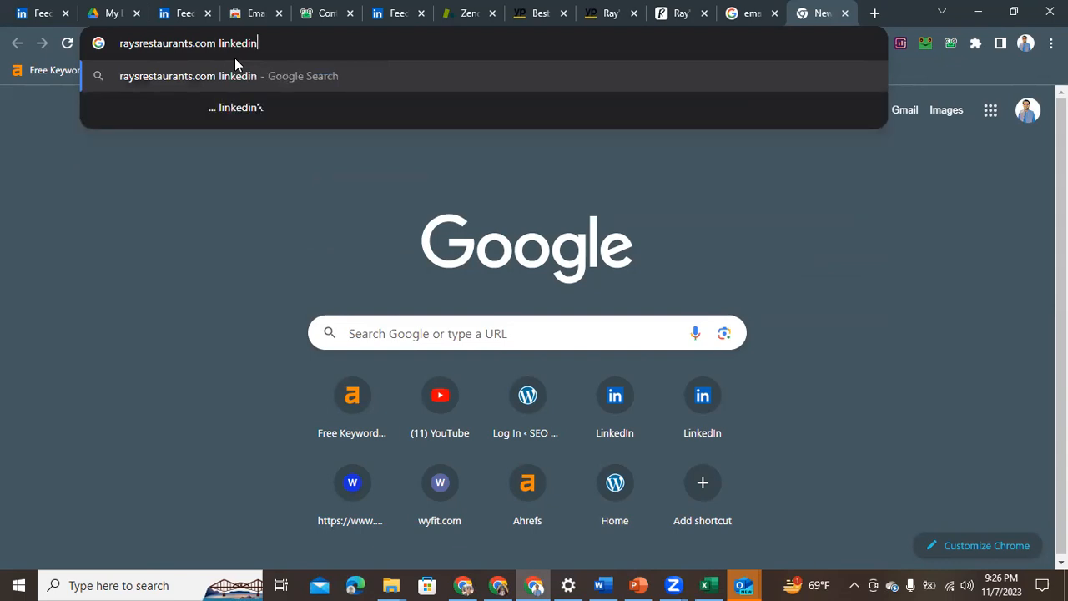
pyautogui.press('Return')
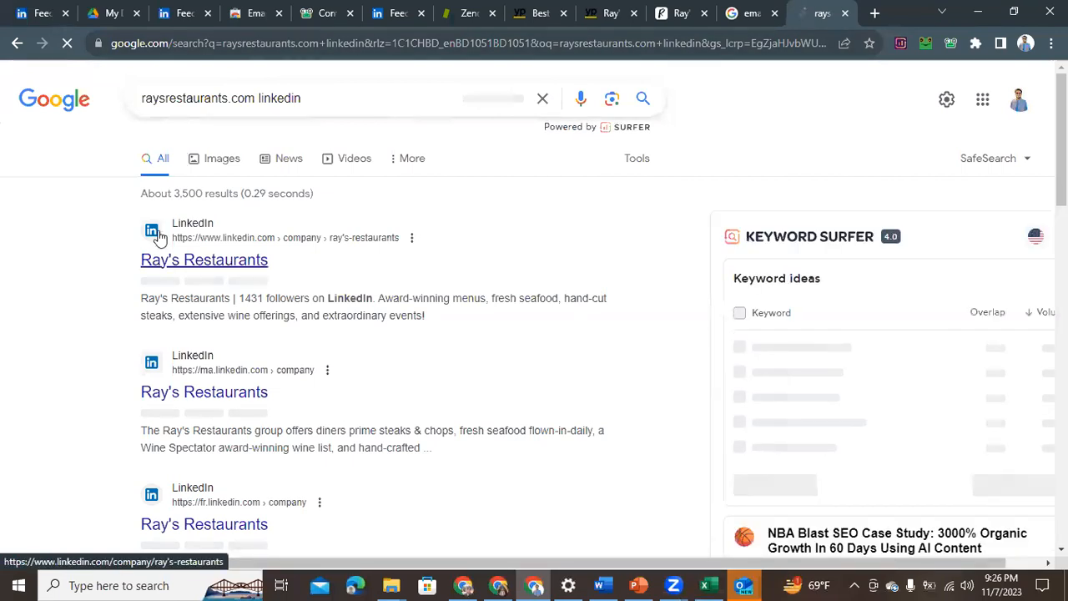
# Open the Ray's Restaurants LinkedIn company page from the search results and copy its full URL
pyautogui.click(191, 265)
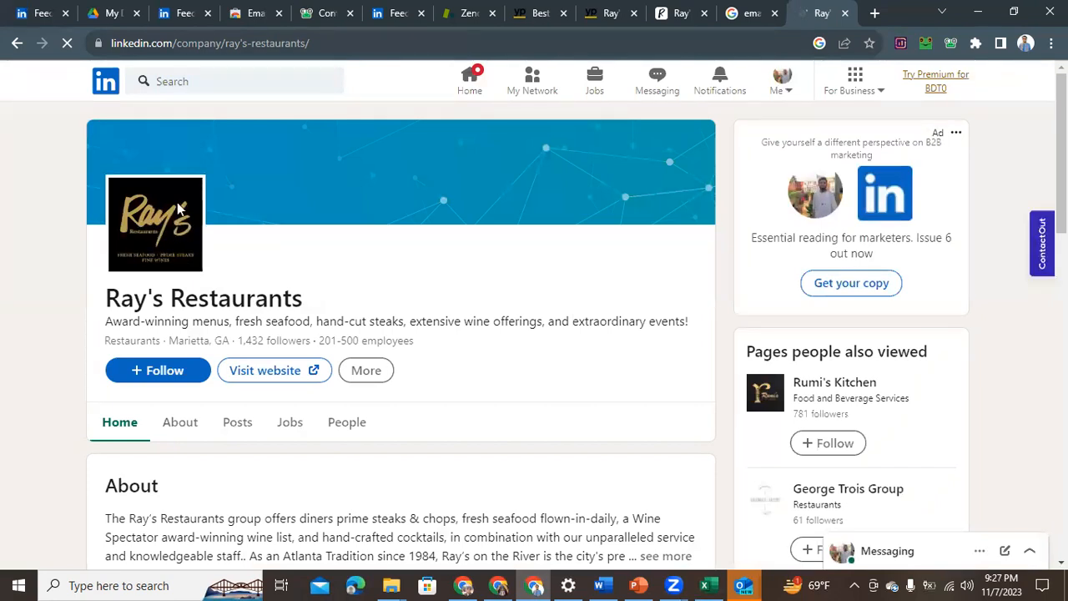
pyautogui.click(383, 43)
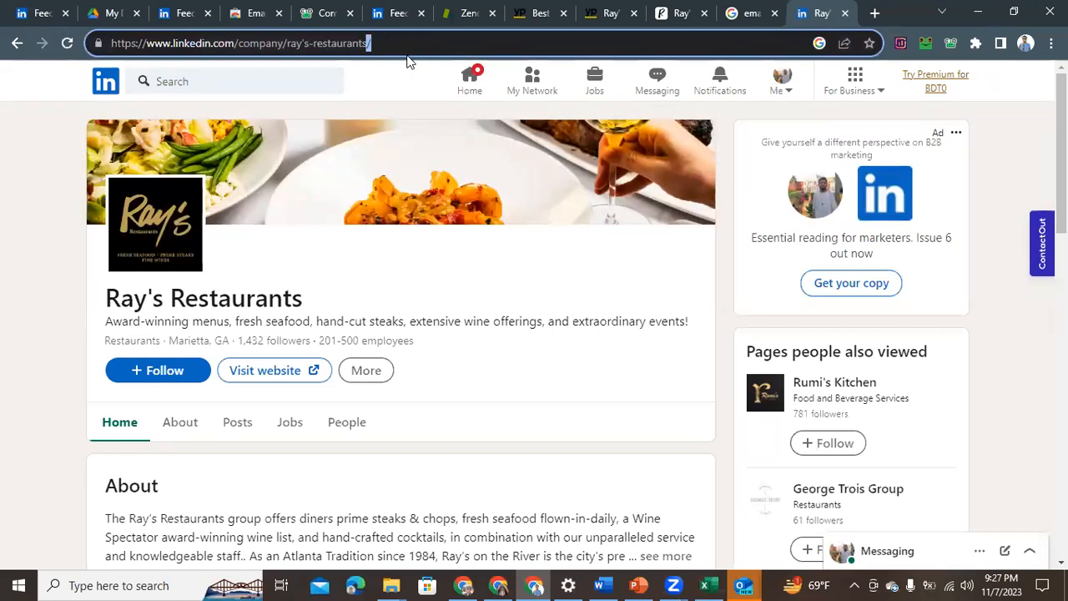
pyautogui.click(441, 43)
pyautogui.moveTo(387, 43); pyautogui.dragTo(112, 40)
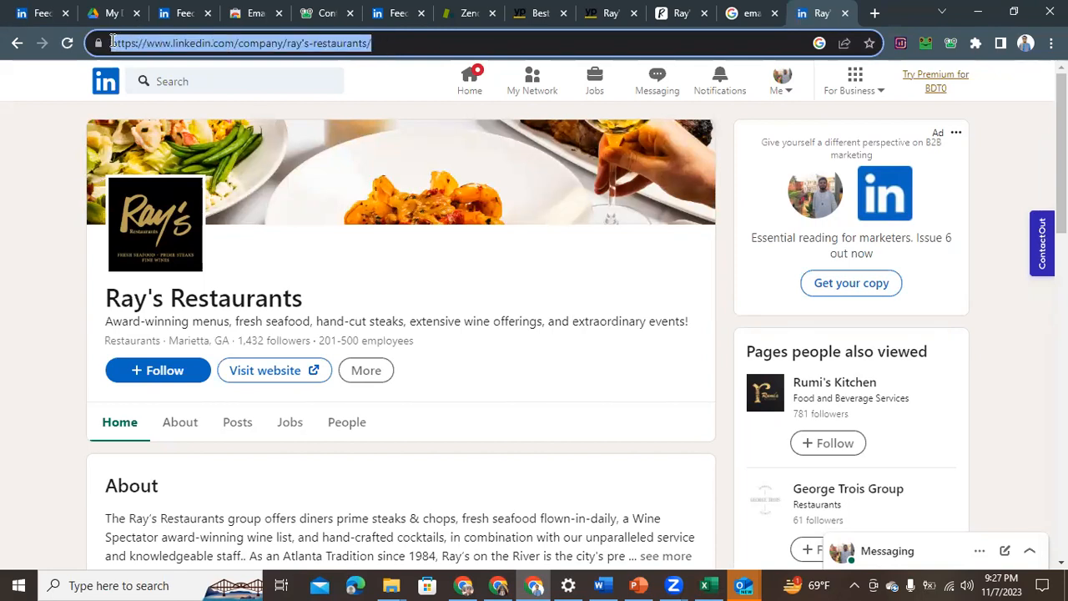
pyautogui.rightClick(140, 36)
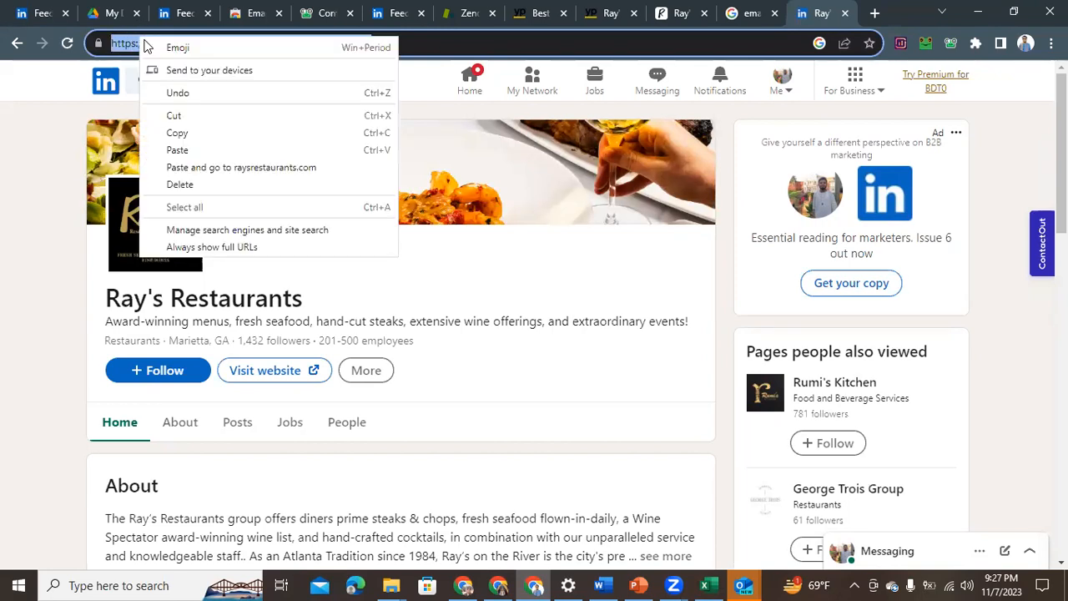
pyautogui.click(162, 133)
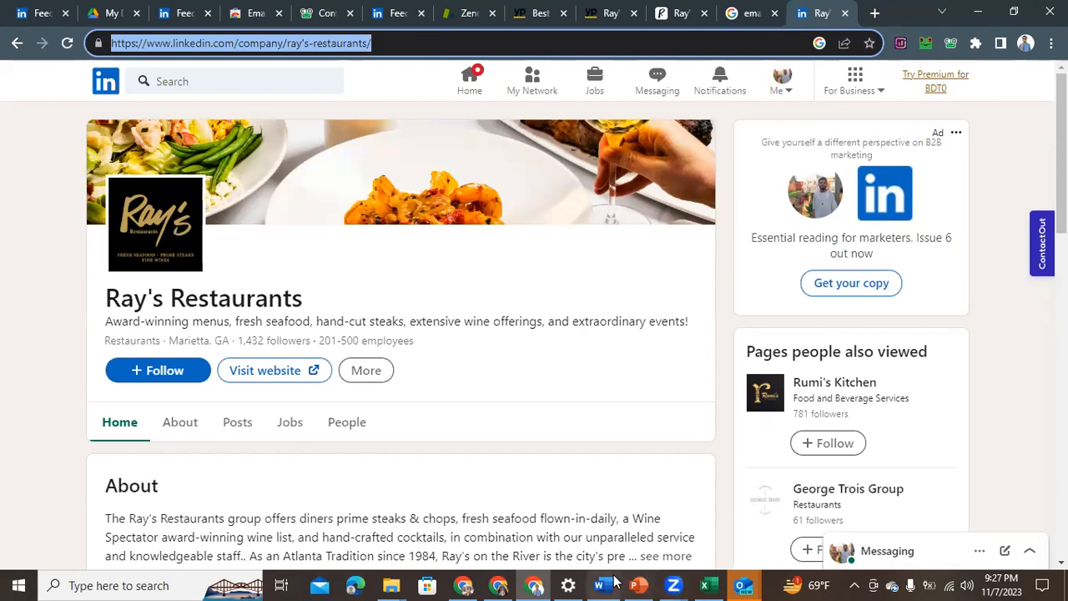
# Switch to the Excel lead list and paste the copied LinkedIn page address into the Linkedin url cell J2
pyautogui.moveTo(498, 583)
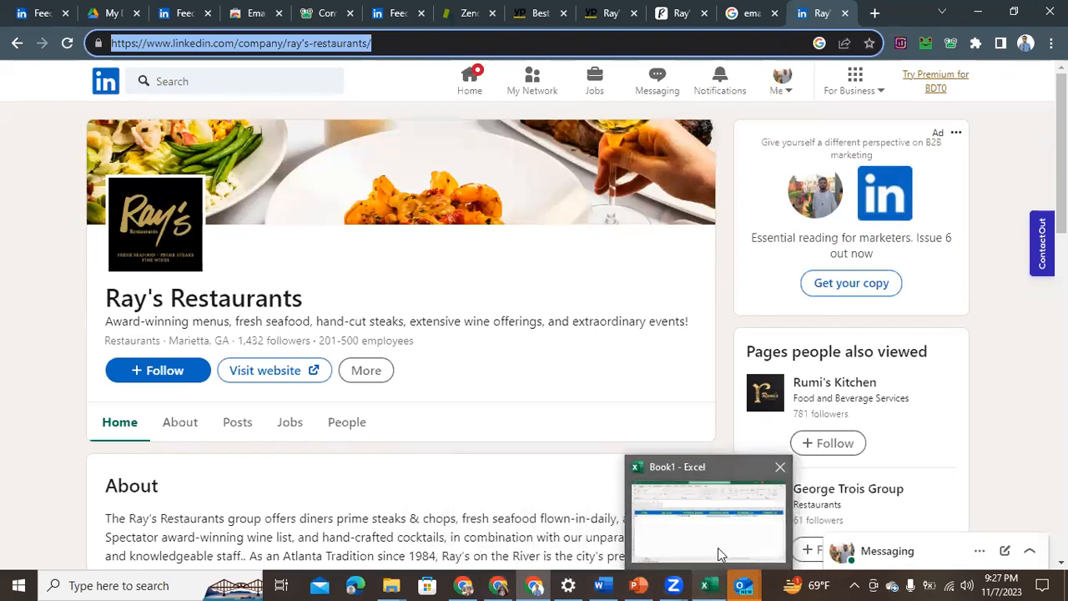
pyautogui.click(718, 547)
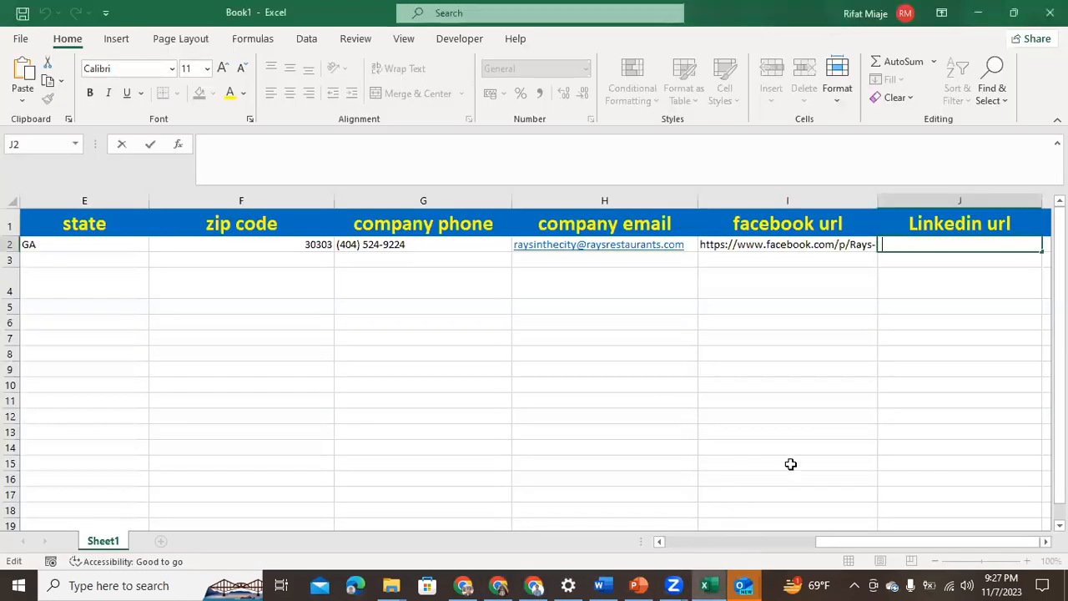
pyautogui.rightClick(945, 250)
pyautogui.click(818, 327)
pyautogui.click(780, 370)
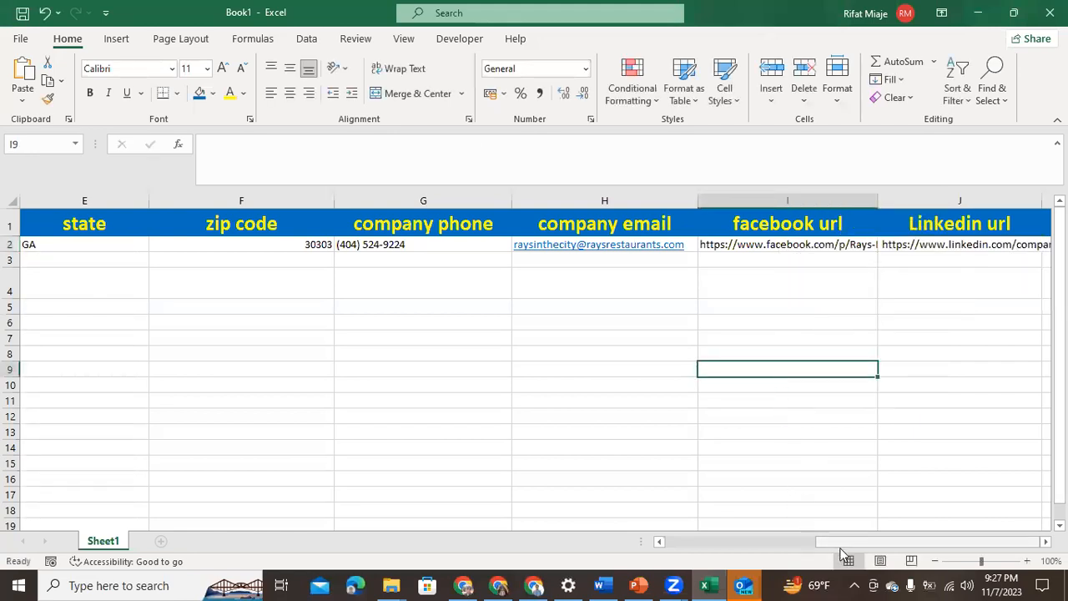
# Review the Ray's In The City row from the Linkedin url column back to the Restaurant Name column
pyautogui.click(1046, 541)
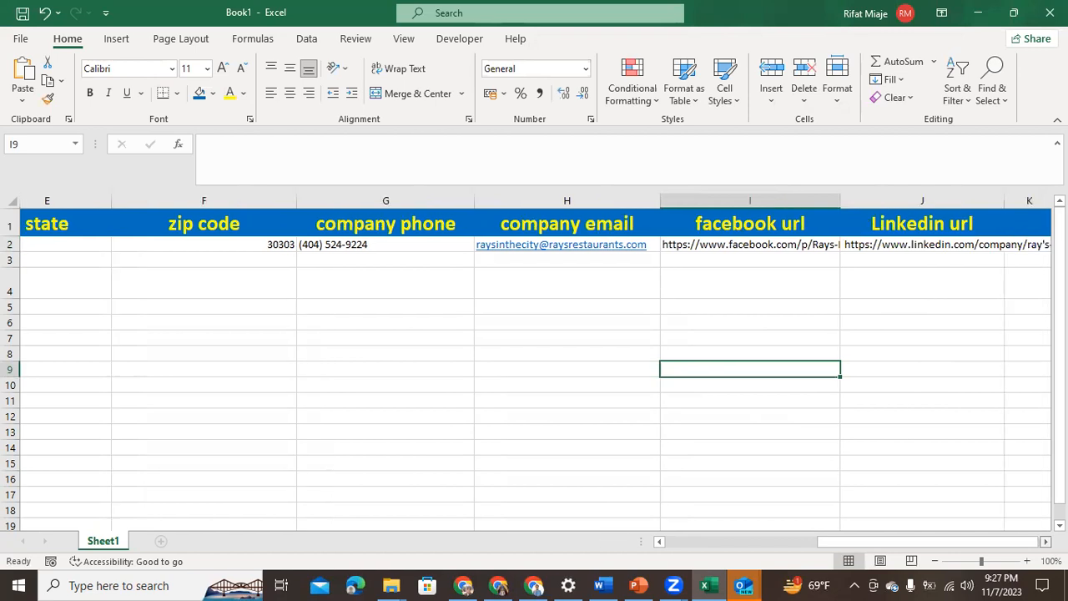
pyautogui.click(1046, 541)
pyautogui.click(759, 249)
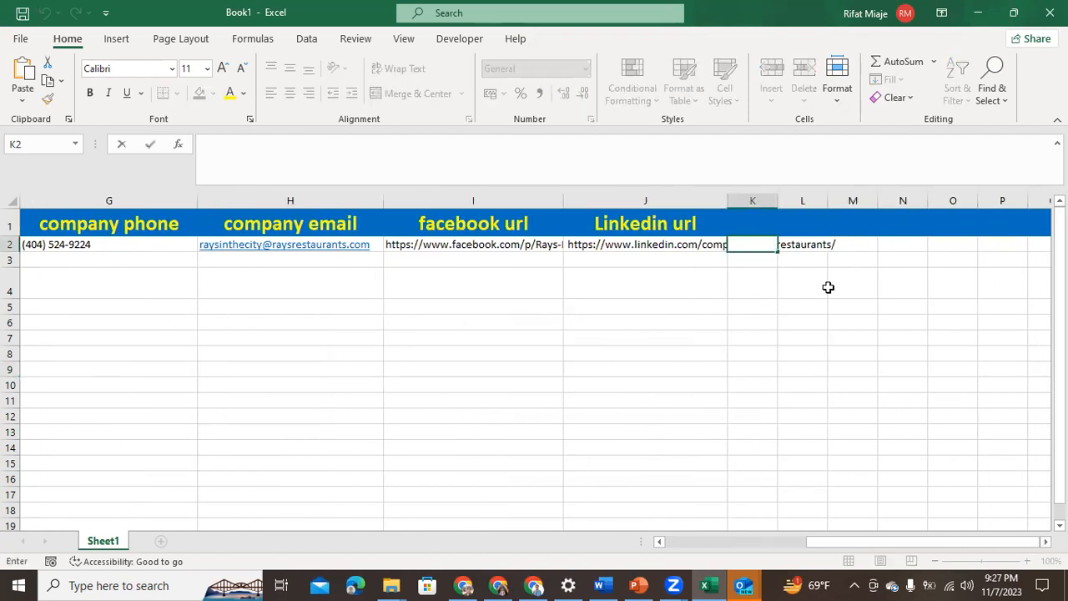
pyautogui.click(686, 333)
pyautogui.moveTo(873, 542); pyautogui.dragTo(722, 538)
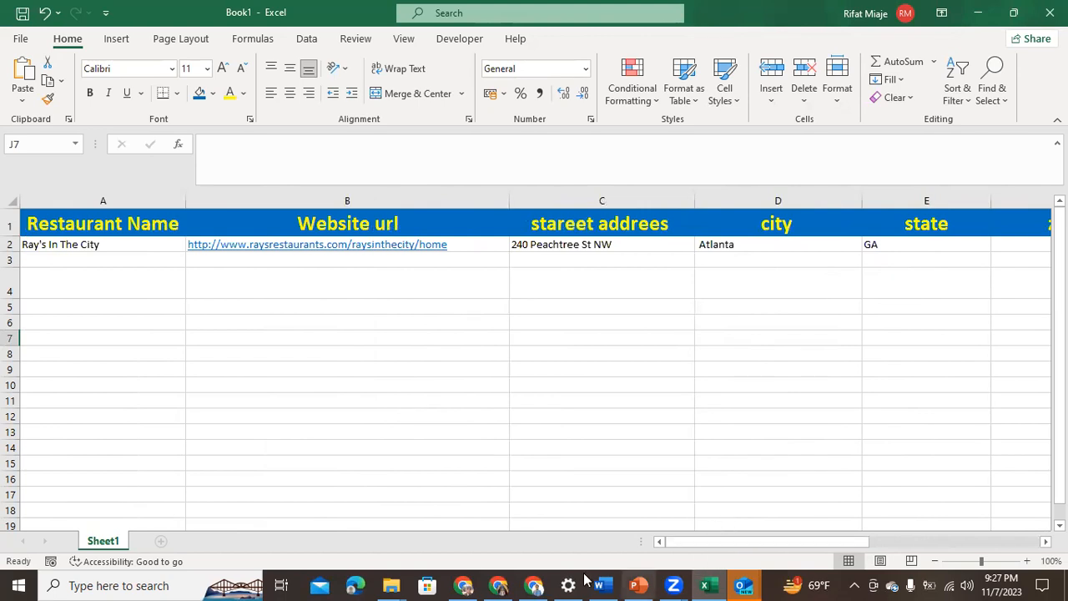
# Switch to Chrome to revisit the Ray's Restaurants Facebook and LinkedIn pages, then view the Yellow Pages restaurant results for Atlanta, GA
pyautogui.moveTo(494, 584)
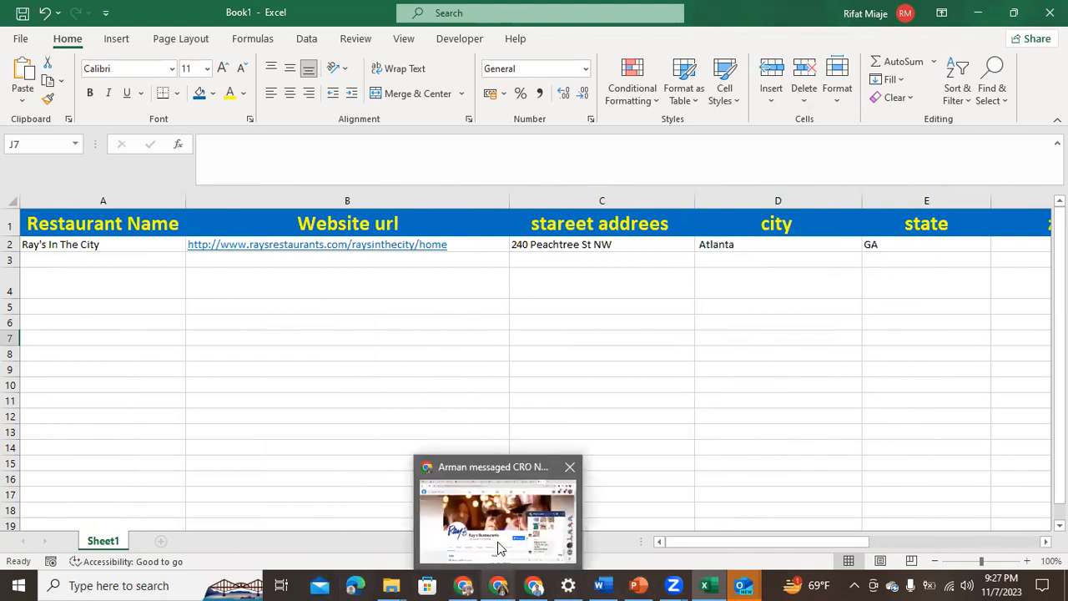
pyautogui.click(498, 542)
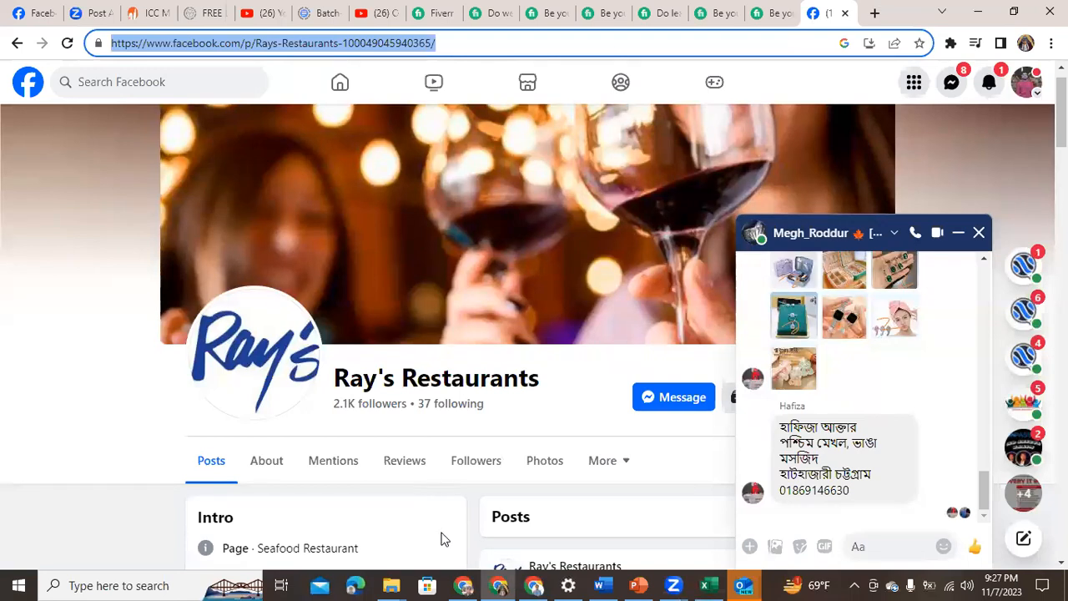
pyautogui.moveTo(547, 584)
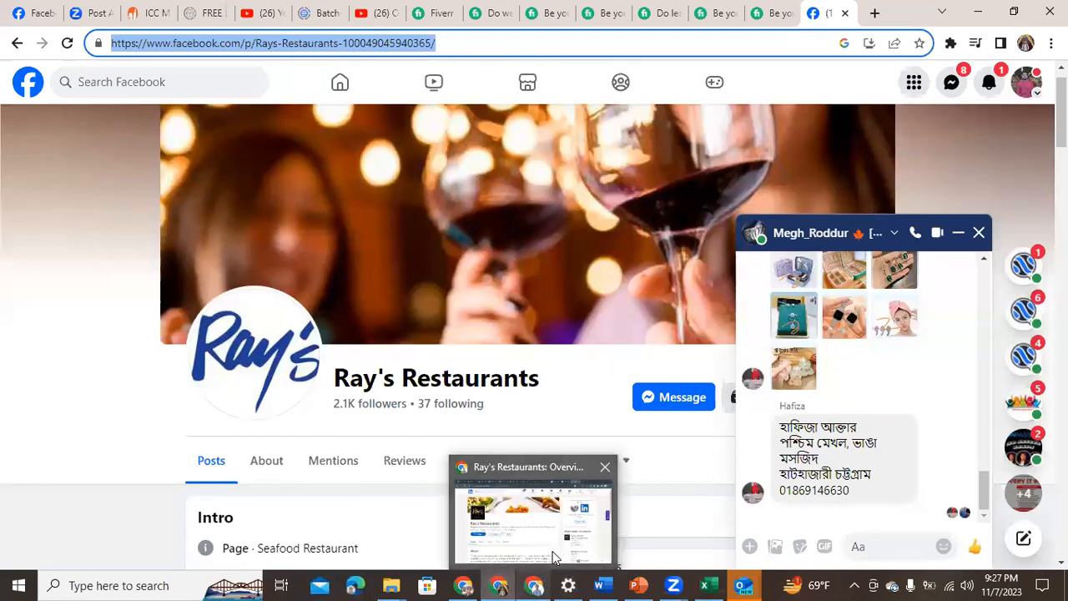
pyautogui.click(526, 500)
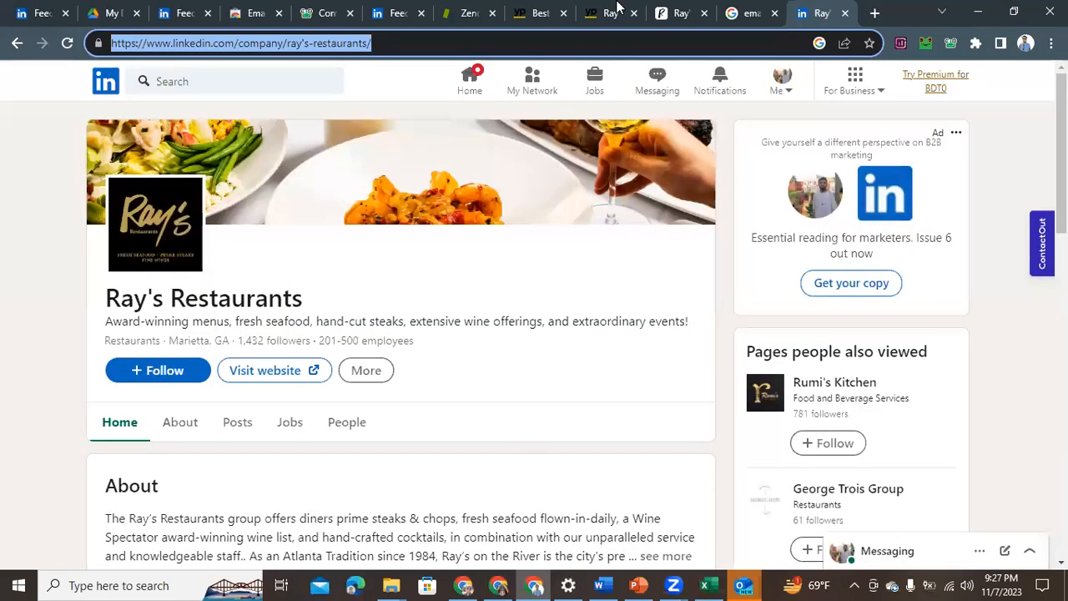
pyautogui.click(534, 14)
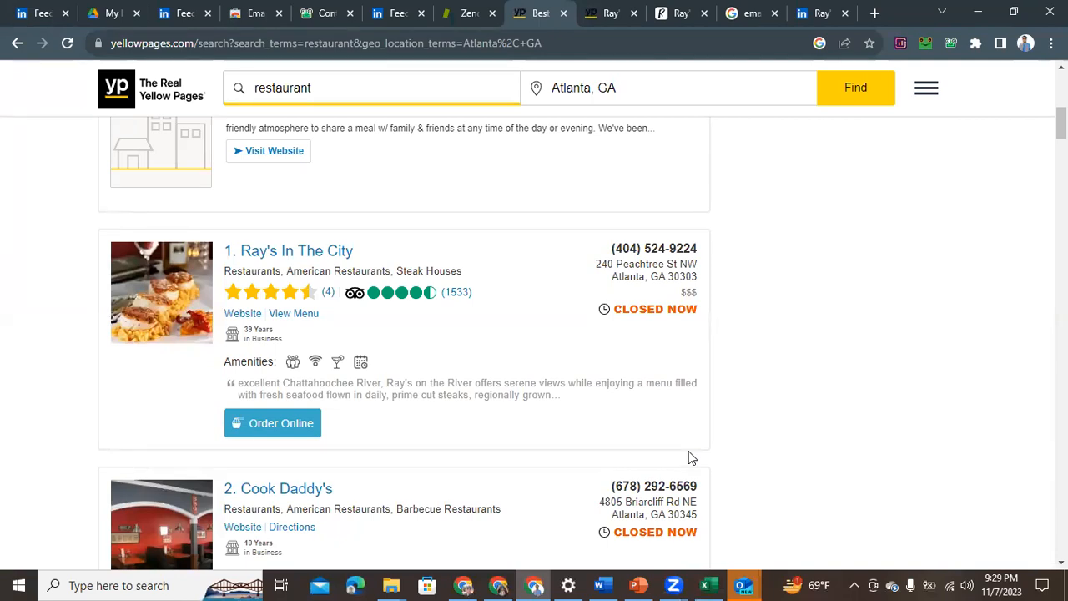
# Close the open chat on the Ray's Restaurants Facebook page and switch to the Chrome window showing the Ray's Restaurants website
pyautogui.moveTo(504, 576)
pyautogui.click(506, 555)
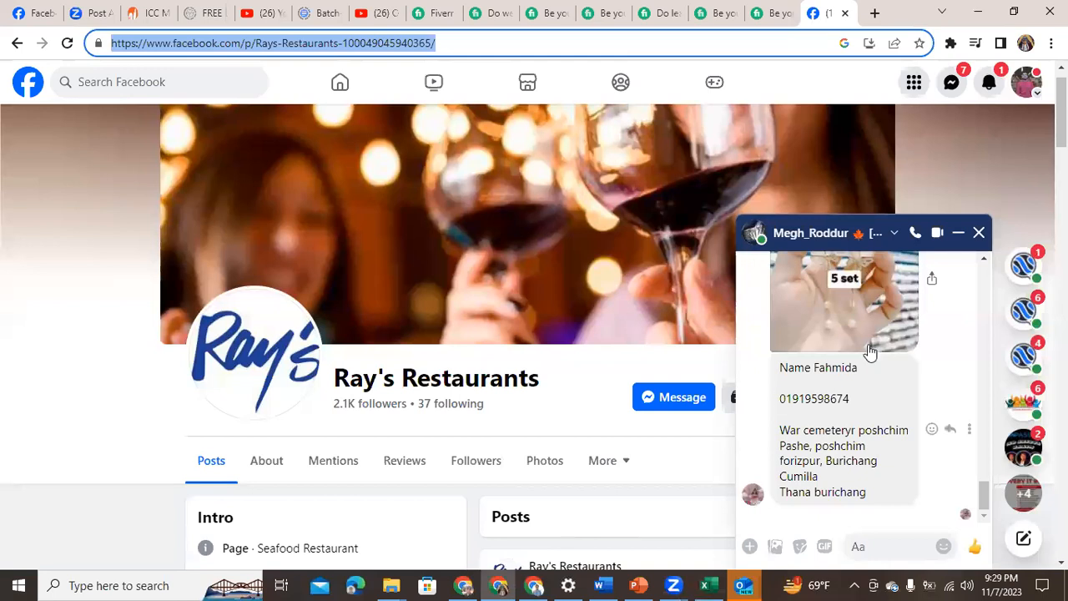
pyautogui.click(979, 234)
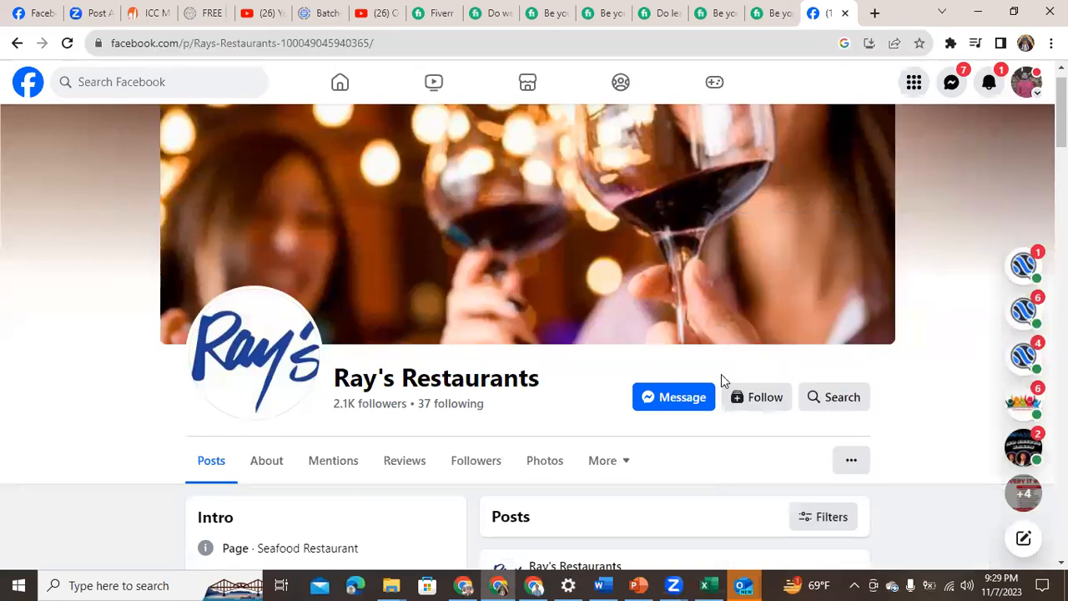
pyautogui.moveTo(464, 584)
pyautogui.click(463, 526)
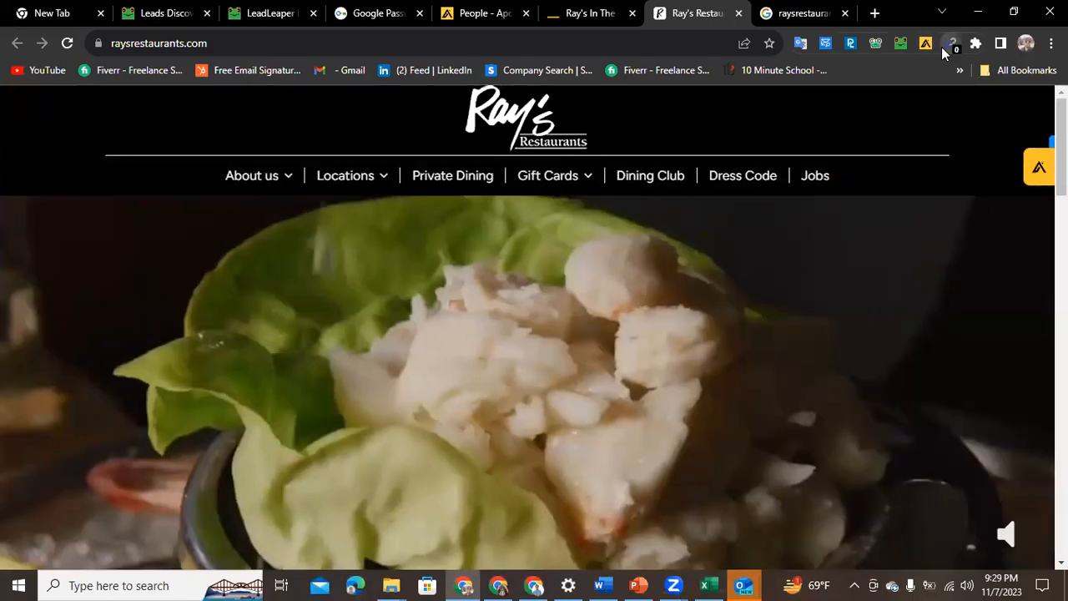
# Check the Ray's Restaurants website with the email extractor extension and look over its homepage
pyautogui.click(951, 44)
pyautogui.click(537, 252)
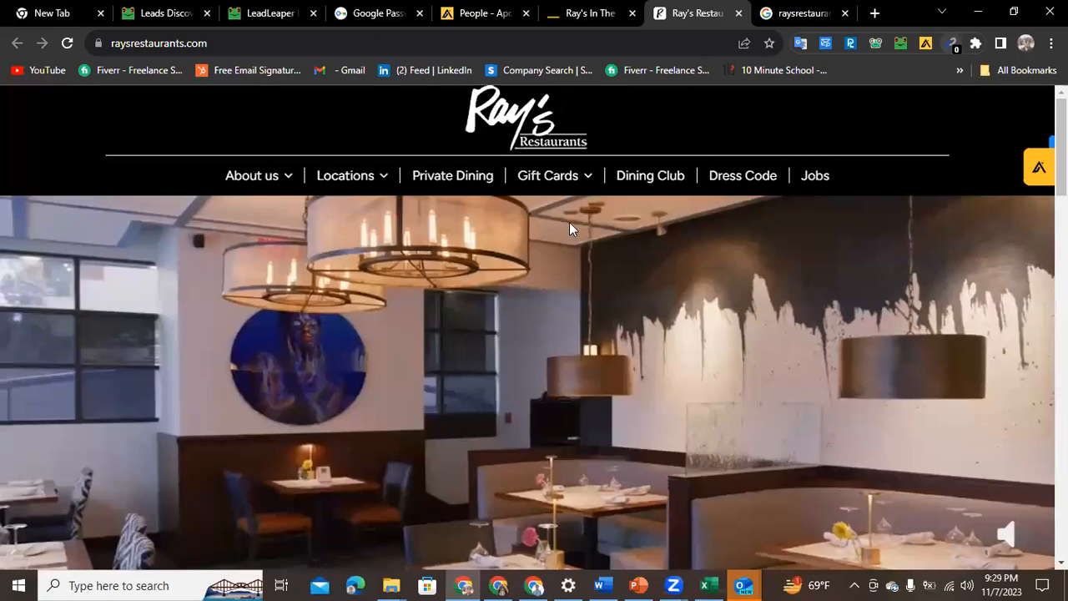
pyautogui.scroll(-10, 581, 251)
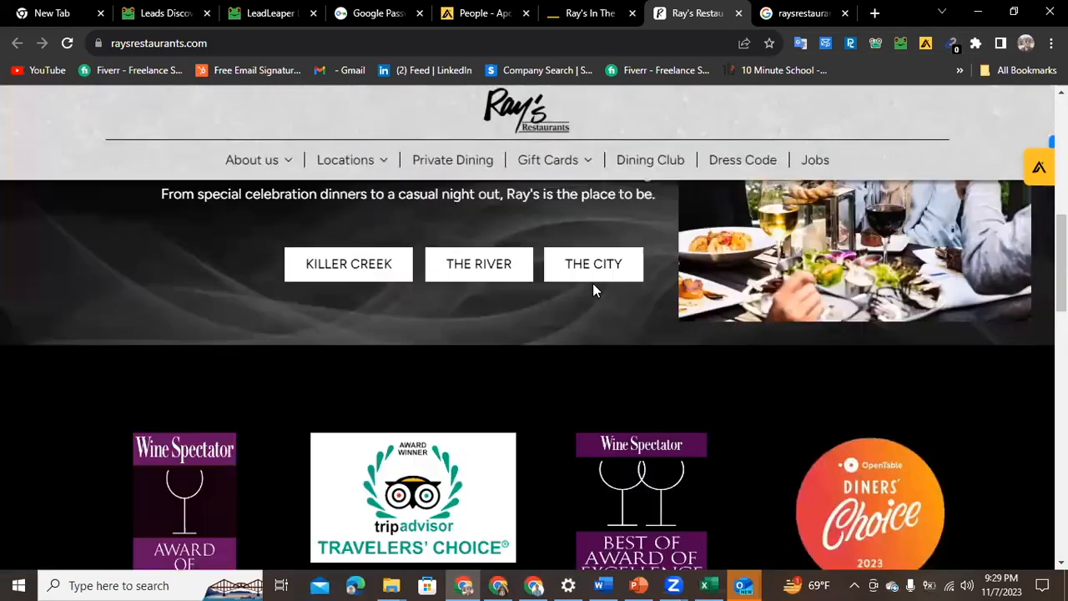
pyautogui.scroll(10, 593, 283)
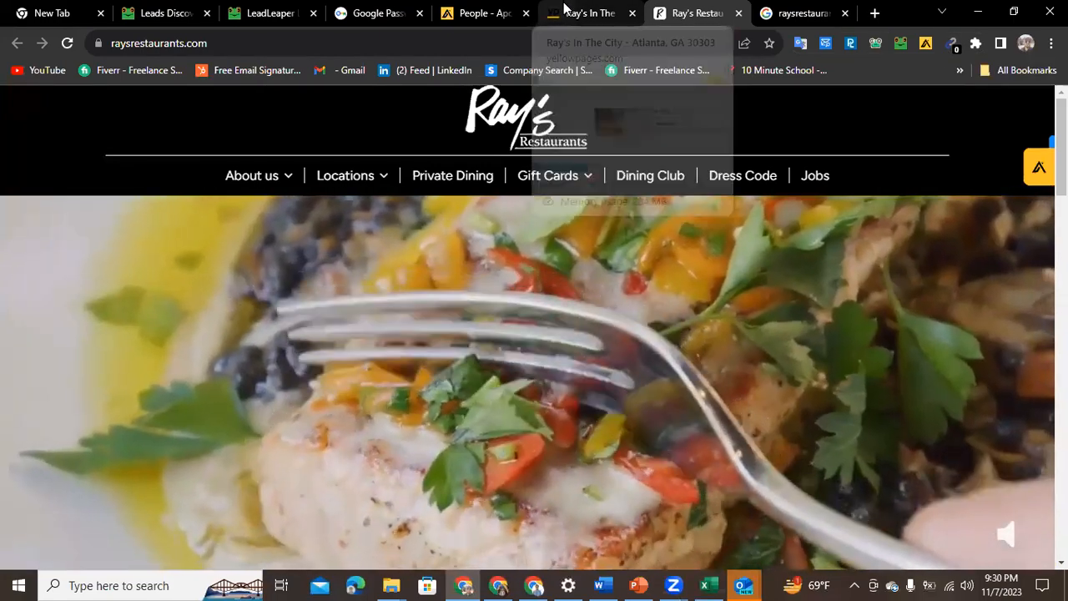
# Switch to the Yellow Pages listing for Ray's In The City, view its More Info section and check the extracted email addresses
pyautogui.click(564, 10)
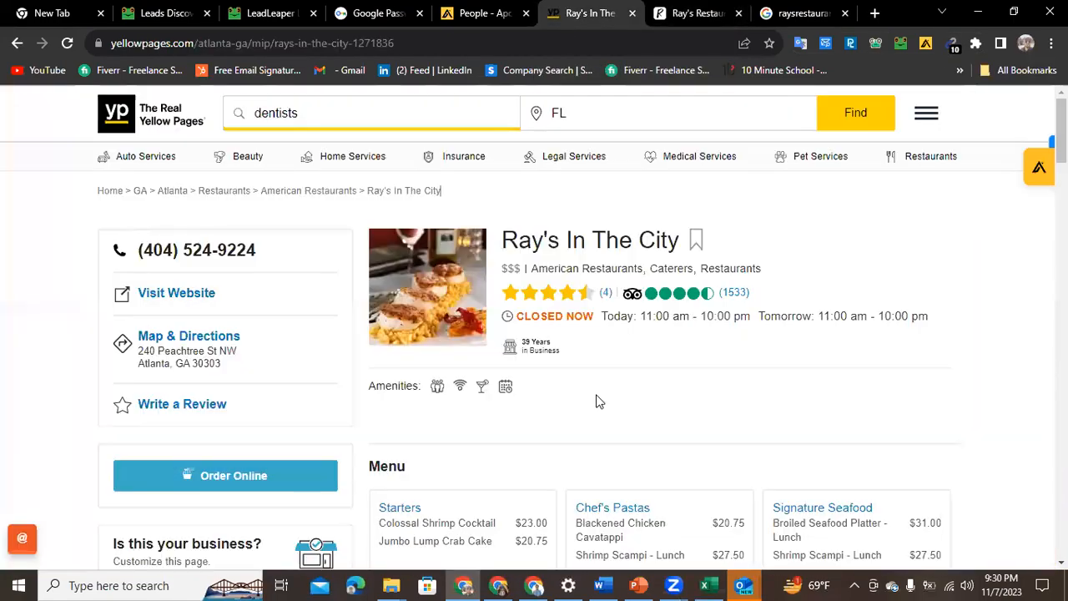
pyautogui.scroll(-12, 598, 401)
pyautogui.scroll(-10, 599, 403)
pyautogui.scroll(4, 593, 379)
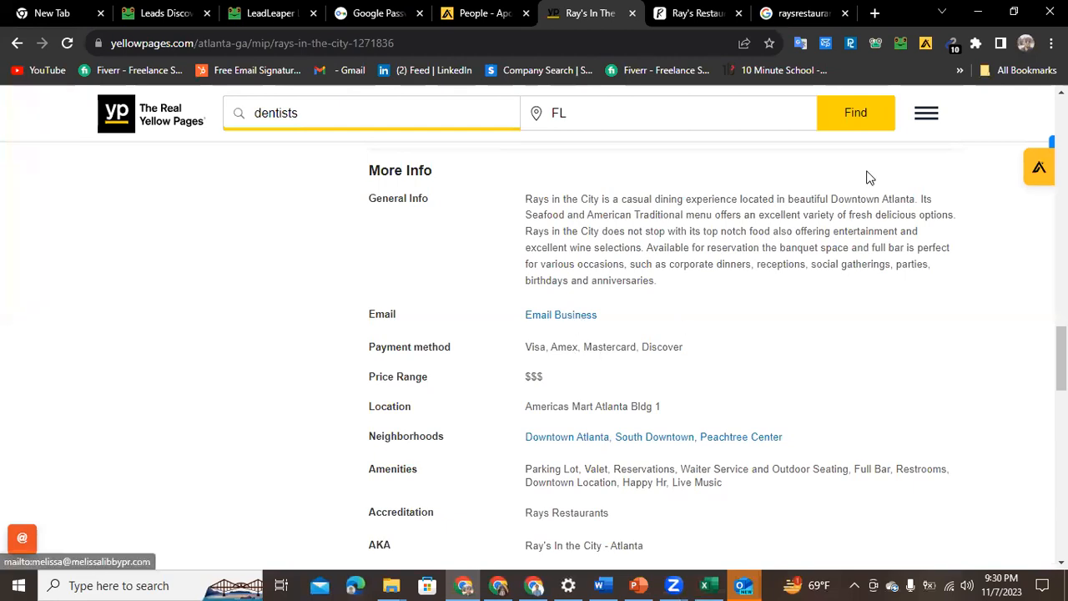
pyautogui.click(954, 48)
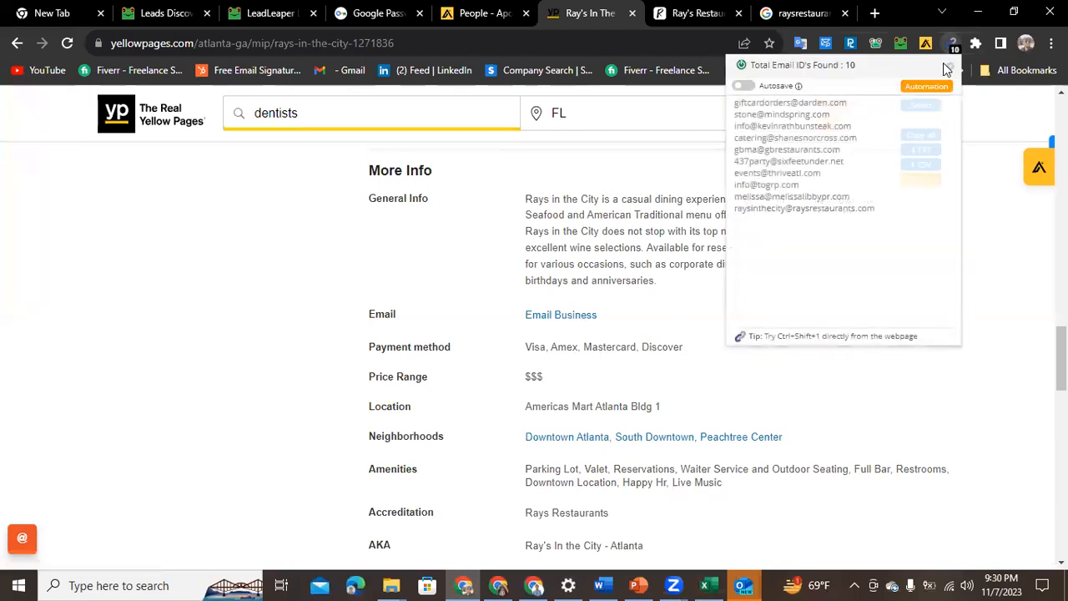
pyautogui.click(841, 453)
# Review the People Also Viewed restaurants on the Yellow Pages listing and return to the start of the page
pyautogui.scroll(-9, 830, 498)
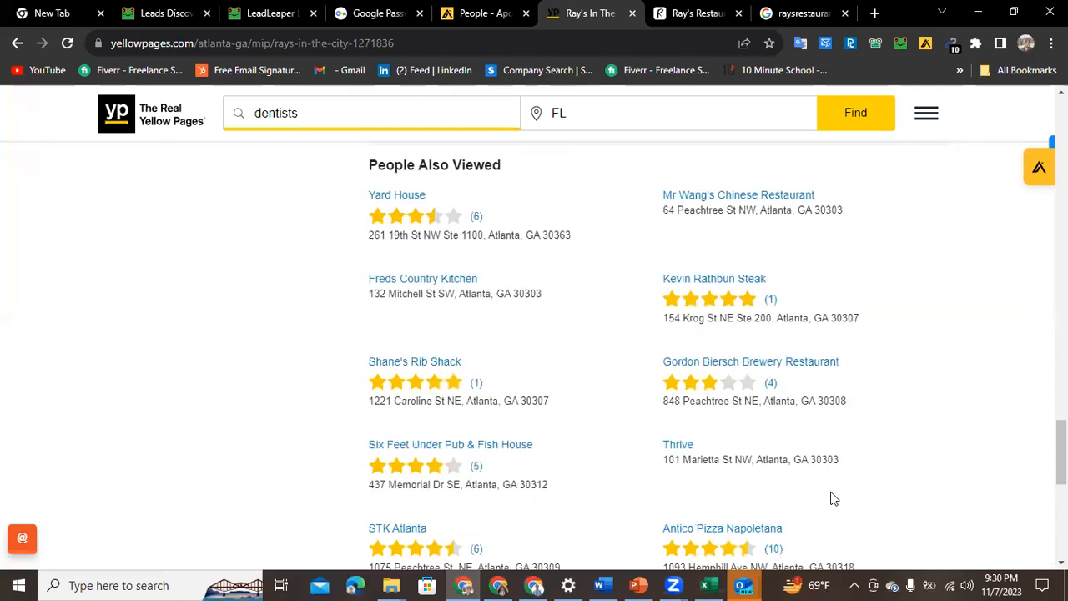
pyautogui.scroll(-3, 833, 497)
pyautogui.scroll(2, 834, 488)
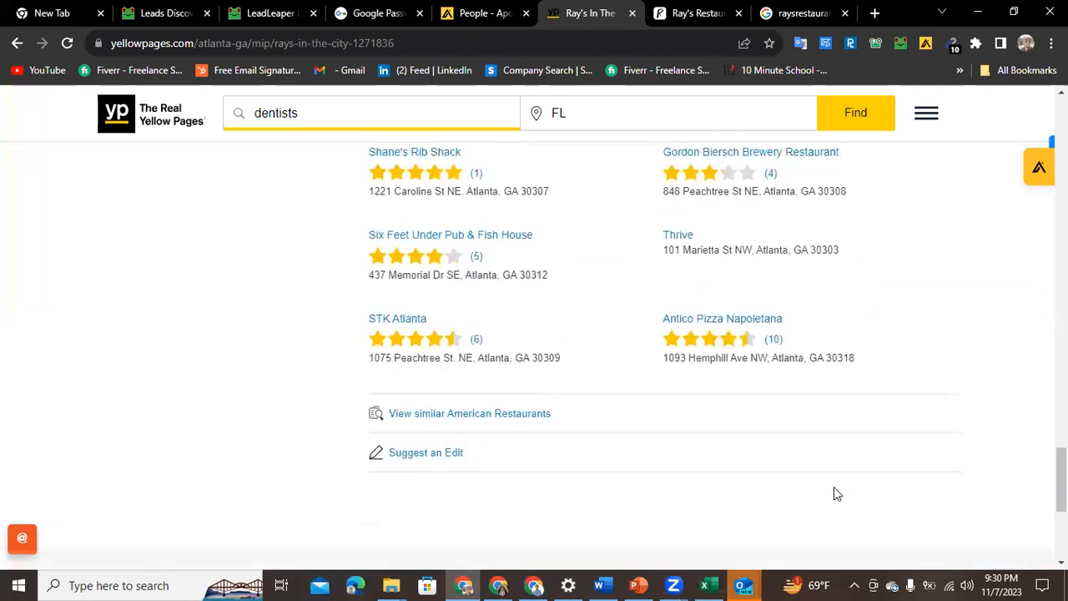
pyautogui.scroll(9, 835, 492)
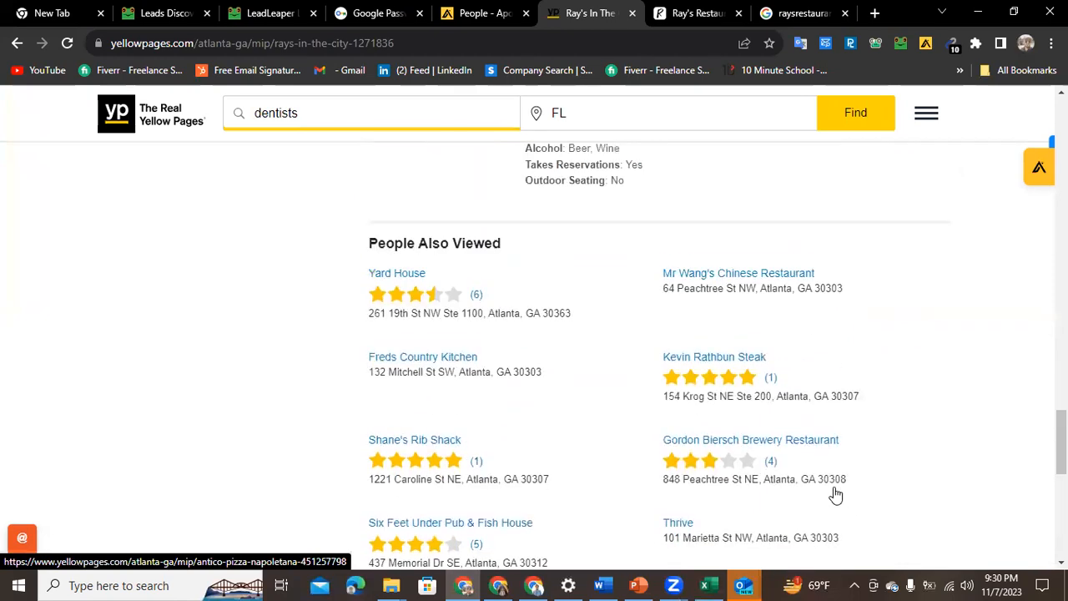
pyautogui.scroll(15, 839, 490)
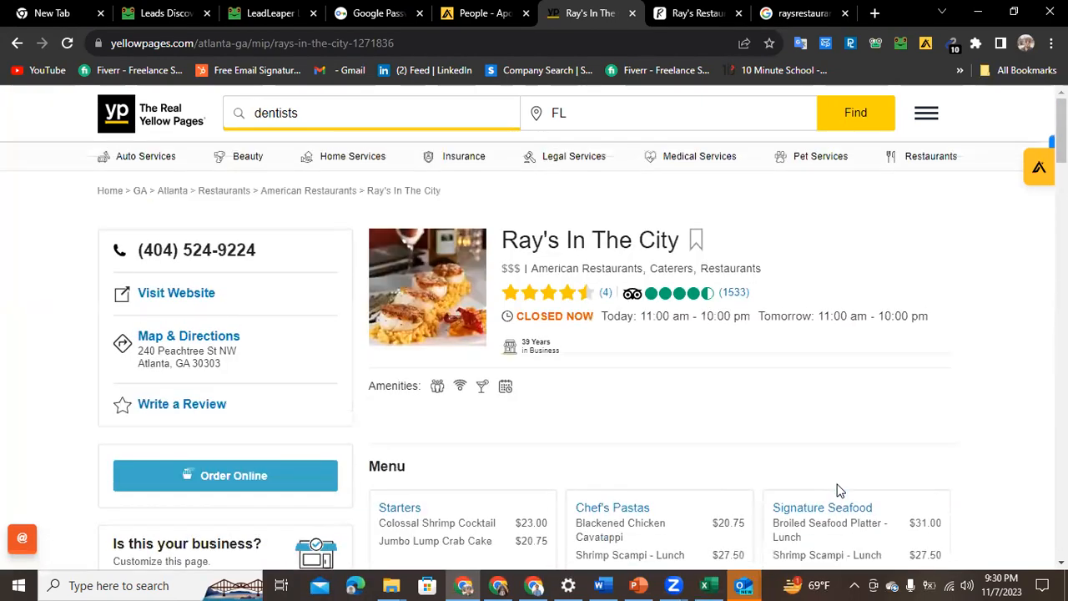
# Point out the restaurant categories under Ray's In The City and recheck the email extractor's results for the listing
pyautogui.moveTo(772, 267); pyautogui.dragTo(674, 268)
pyautogui.click(923, 255)
pyautogui.click(954, 45)
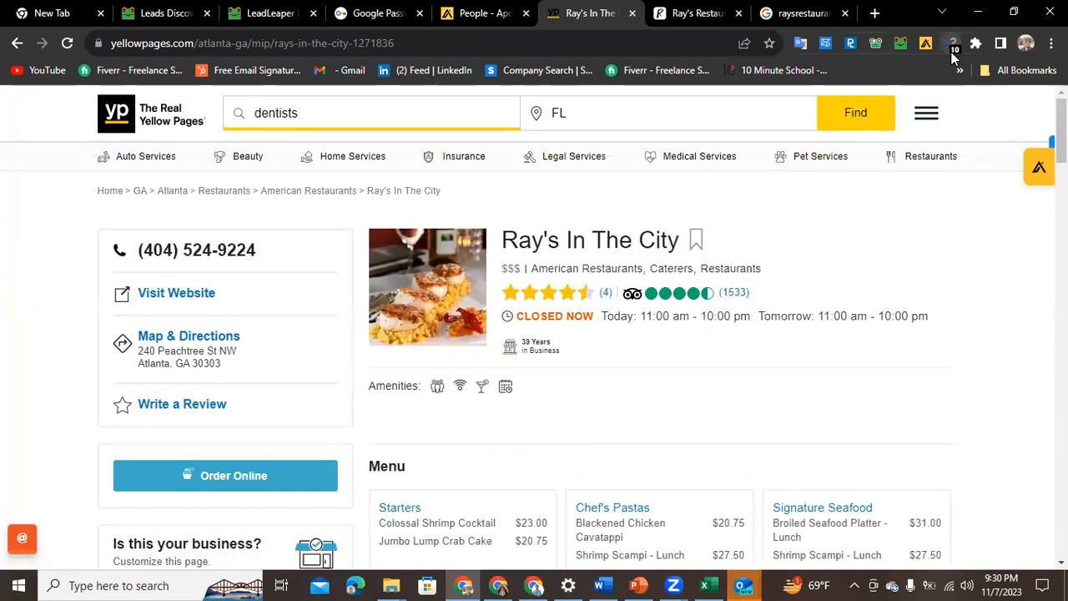
pyautogui.click(1013, 309)
# Open yelp.com in a new browser tab
pyautogui.click(875, 13)
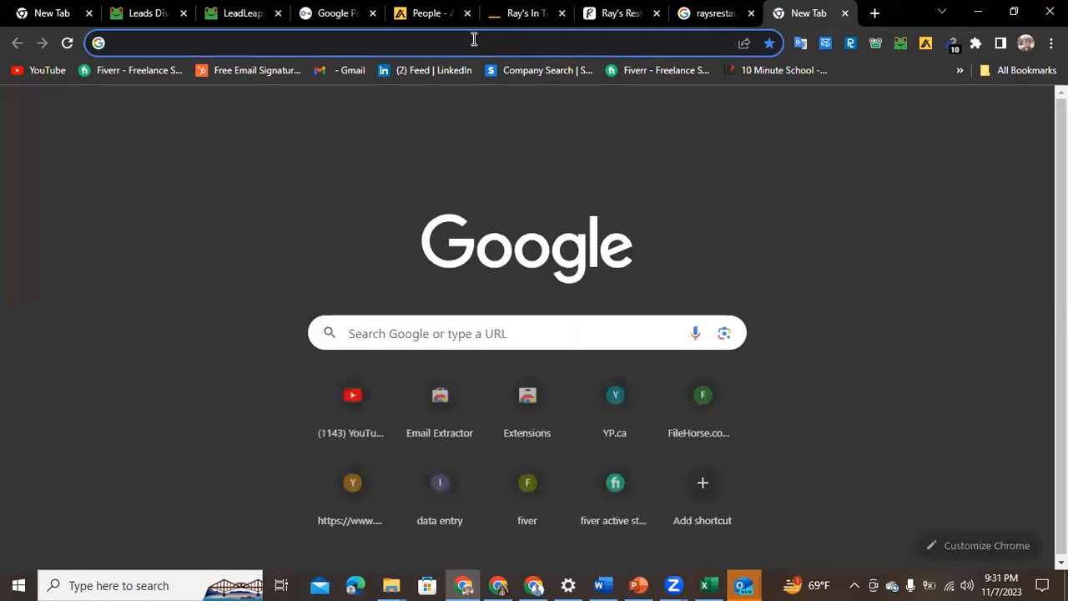
pyautogui.click(474, 40)
pyautogui.write('ye')
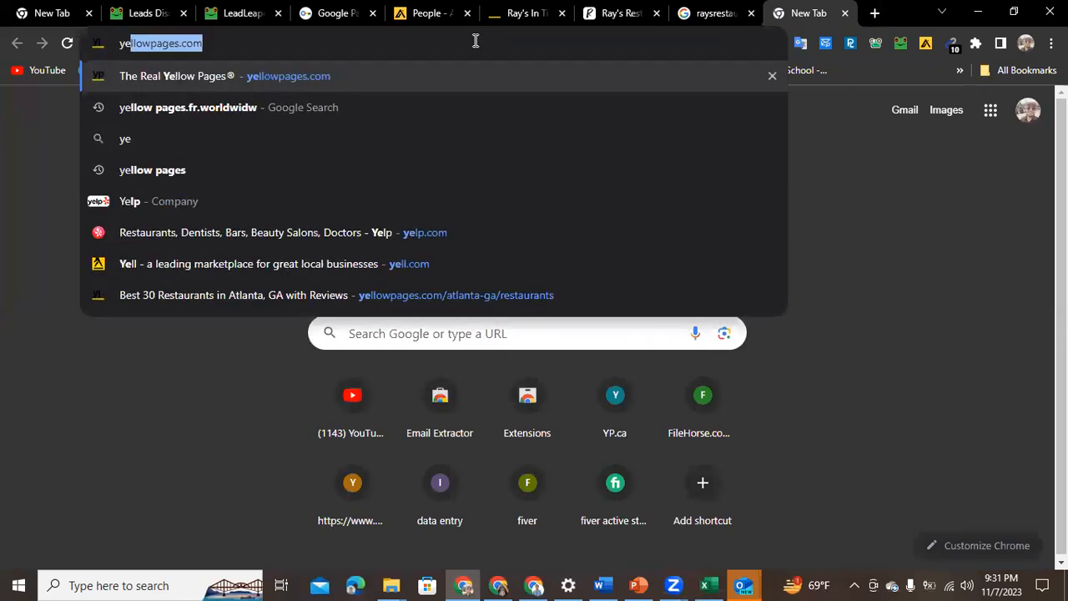
pyautogui.write('lp')
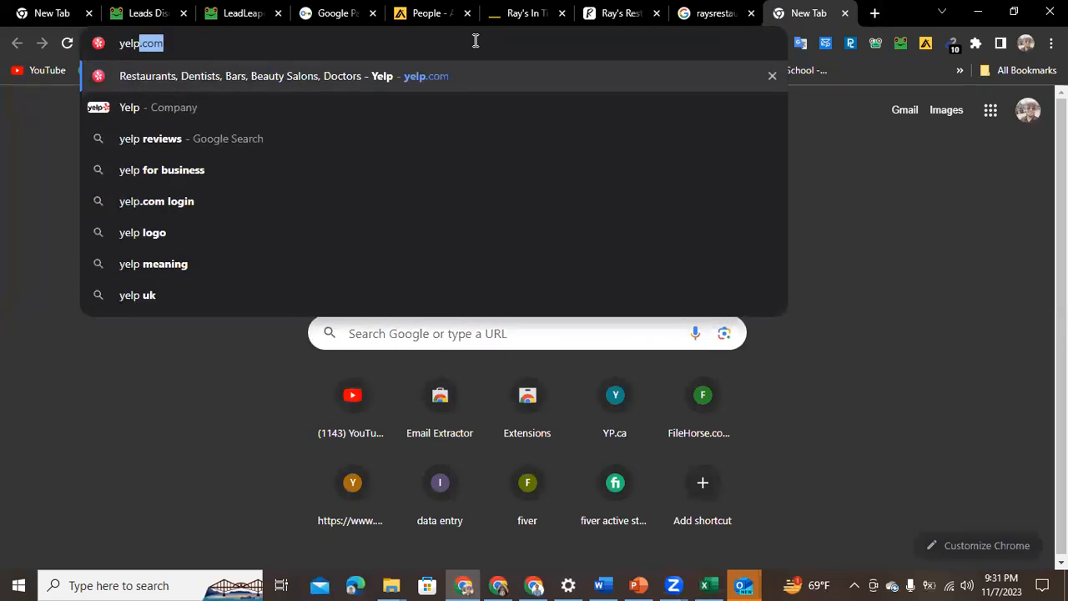
pyautogui.press('Return')
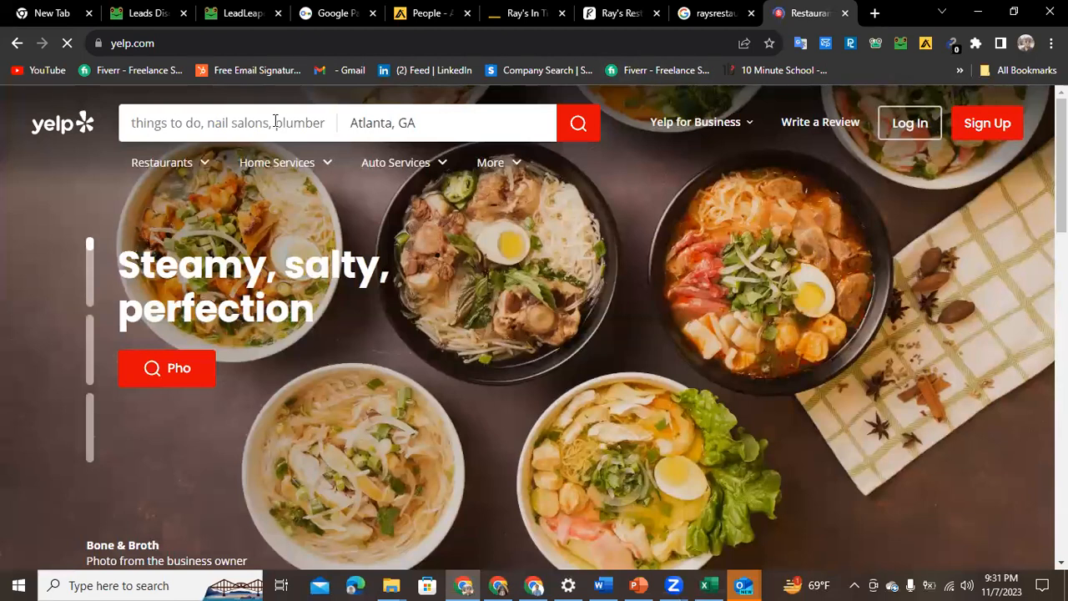
# Look over the Yelp homepage and its location field, and dismiss the Google sign-in prompt
pyautogui.click(419, 126)
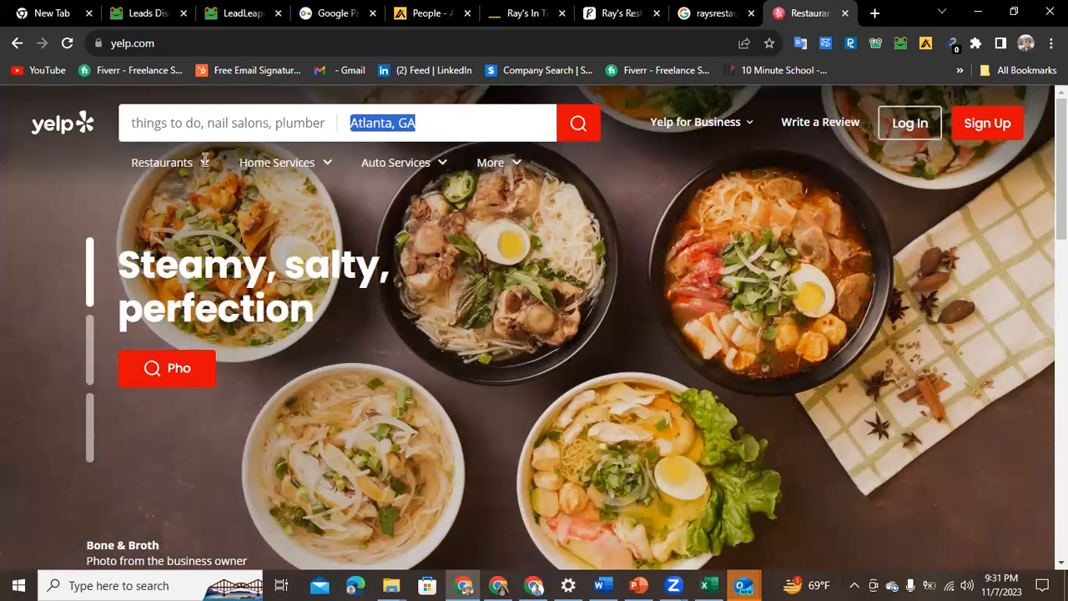
pyautogui.scroll(-2, 205, 341)
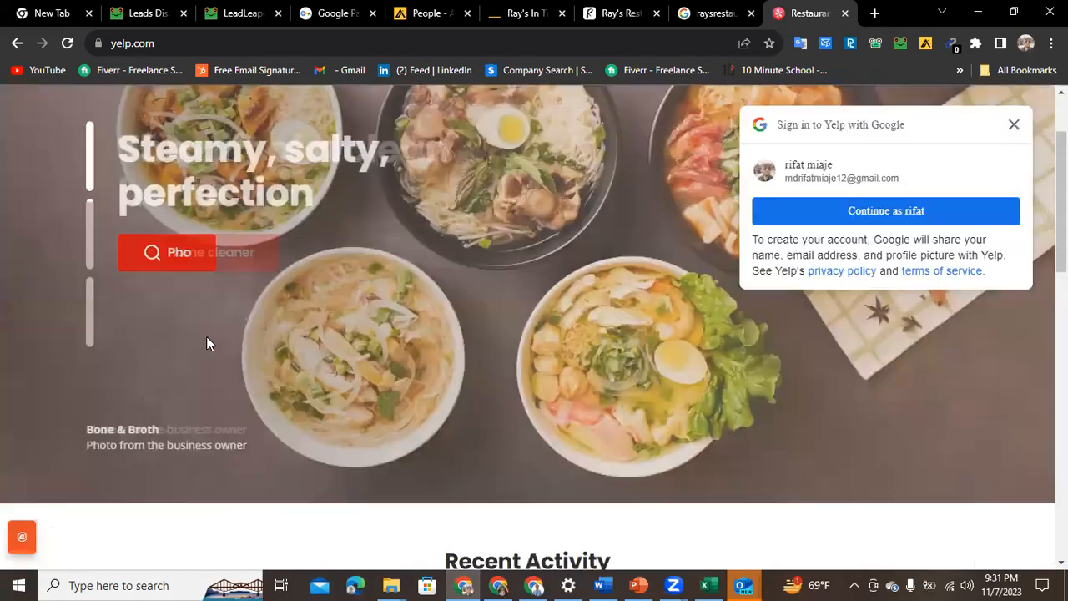
pyautogui.scroll(2, 208, 333)
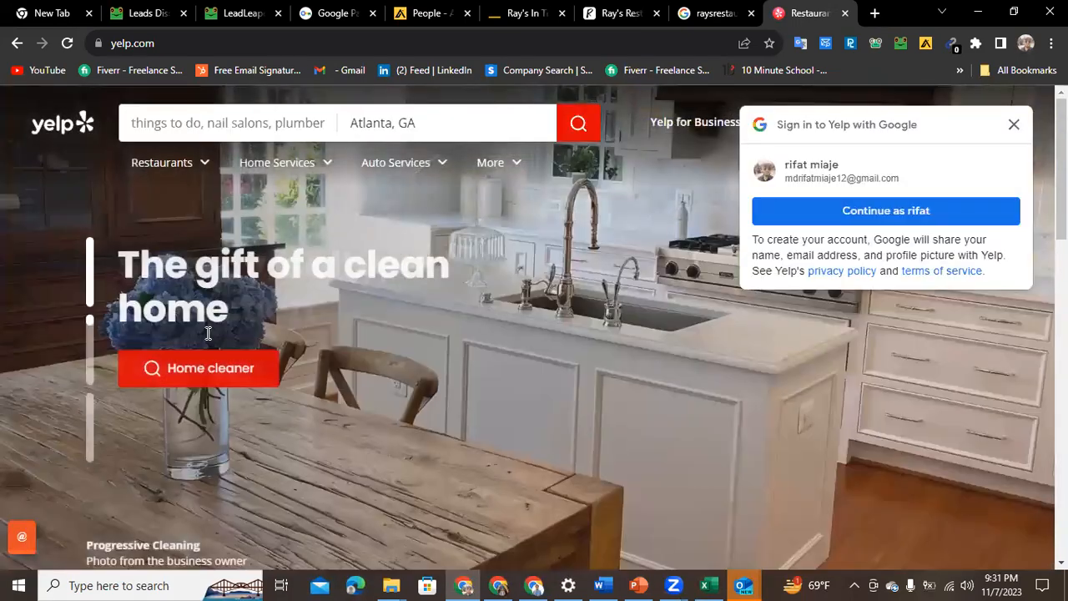
pyautogui.click(1014, 126)
# View Yelp's business subcategories under Restaurants, Home Services, Auto Services and More
pyautogui.moveTo(207, 162)
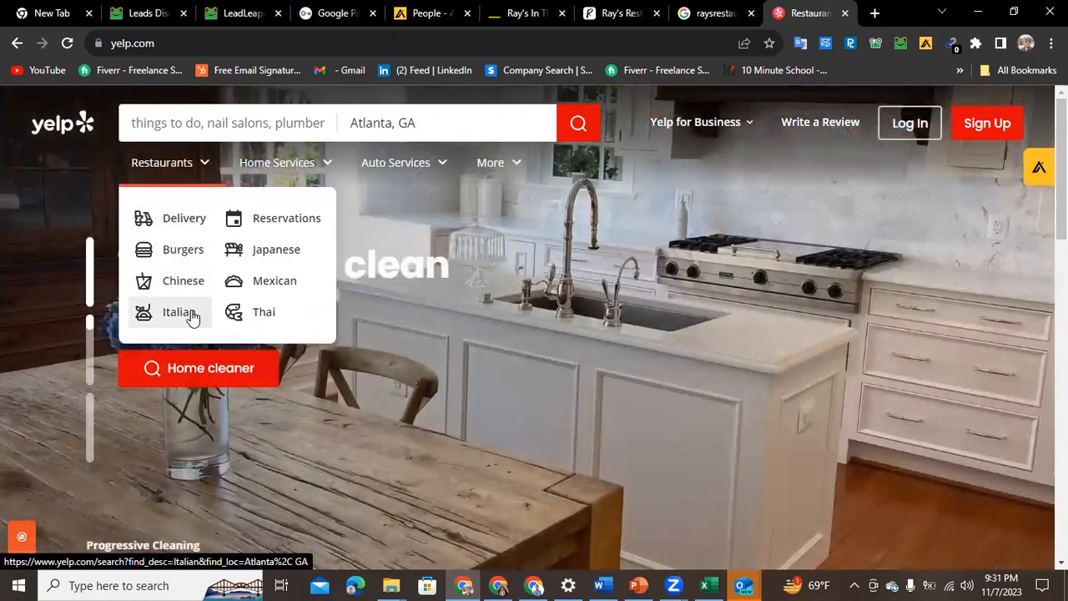
pyautogui.moveTo(322, 162)
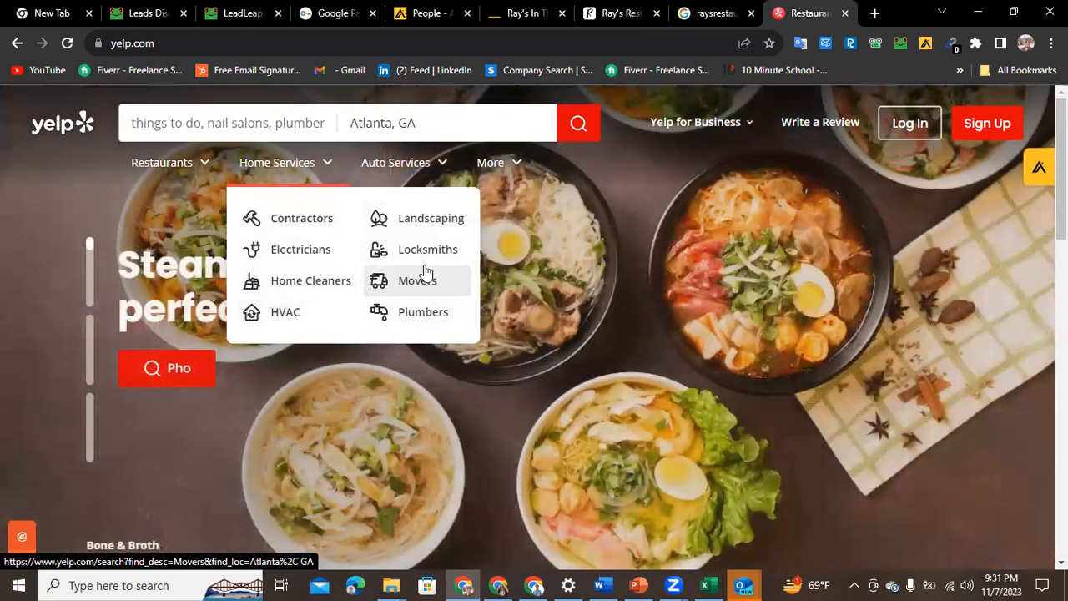
pyautogui.moveTo(438, 165)
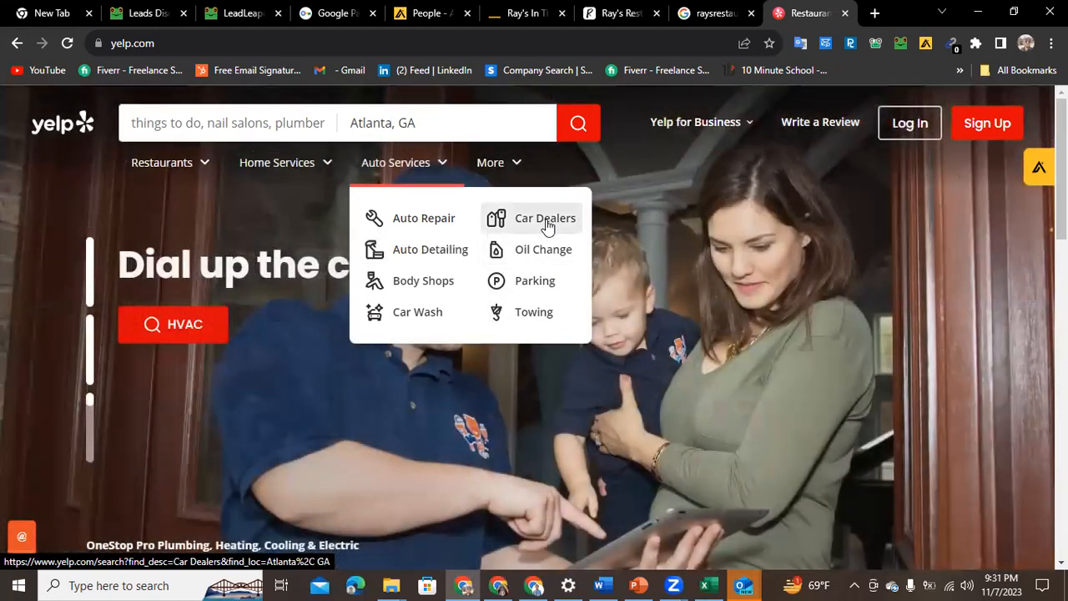
pyautogui.moveTo(508, 166)
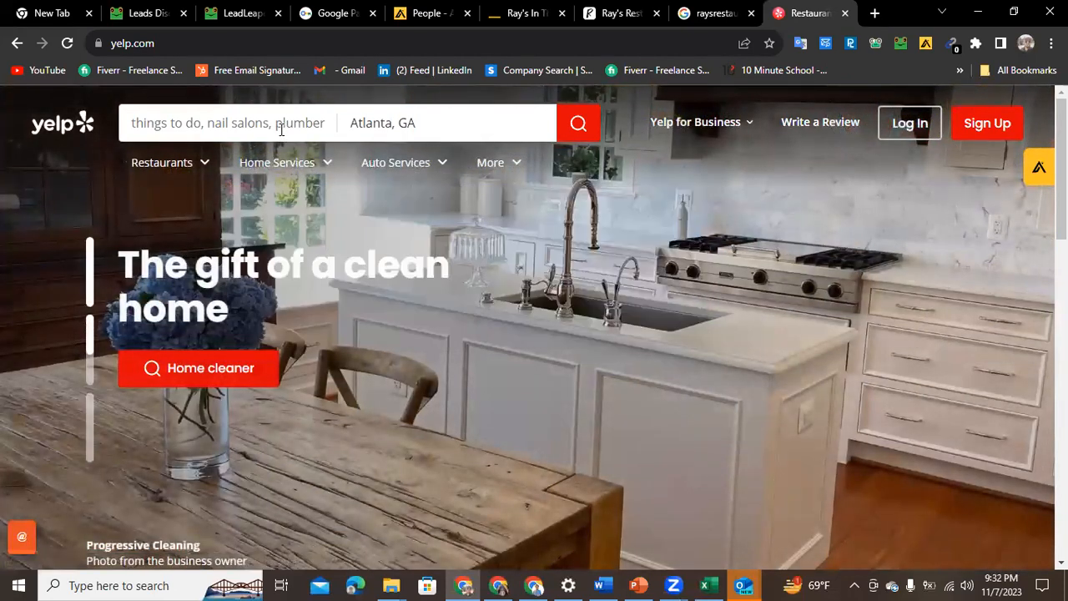
# Show Yelp's location suggestions for Atlanta, GA, review the homepage's business categories, and close the suggestions
pyautogui.click(423, 123)
pyautogui.moveTo(422, 124); pyautogui.dragTo(339, 117)
pyautogui.click(442, 124)
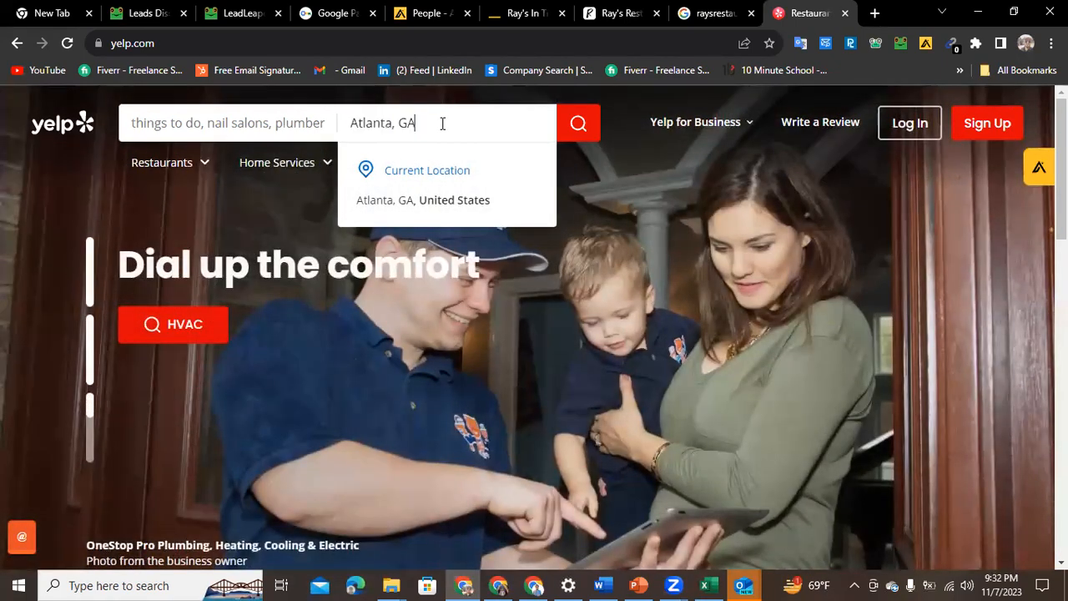
pyautogui.scroll(-3, 447, 405)
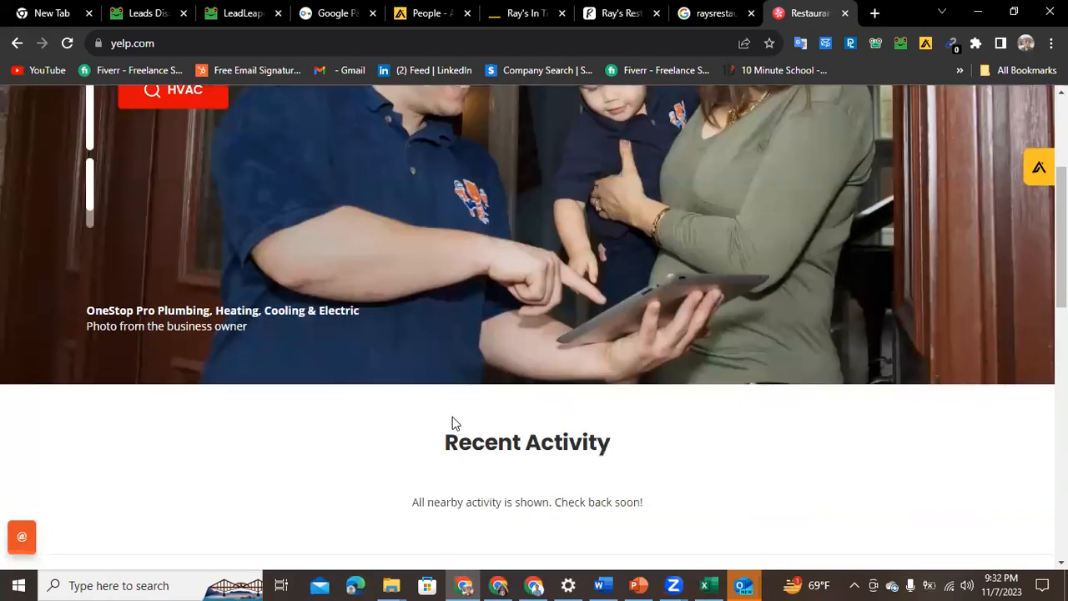
pyautogui.scroll(-10, 454, 421)
pyautogui.scroll(3, 455, 417)
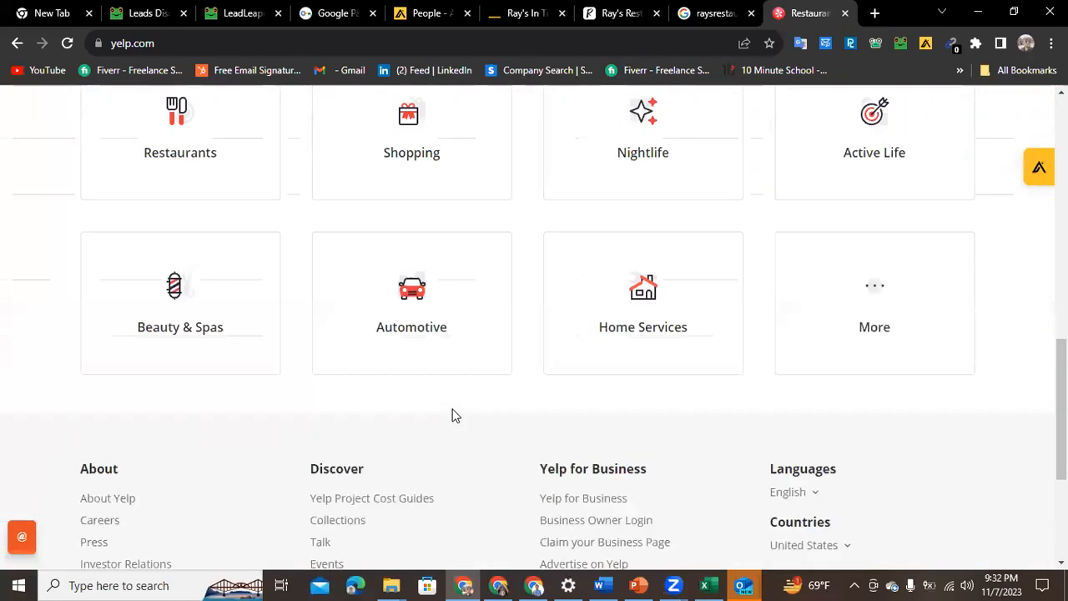
pyautogui.scroll(10, 451, 410)
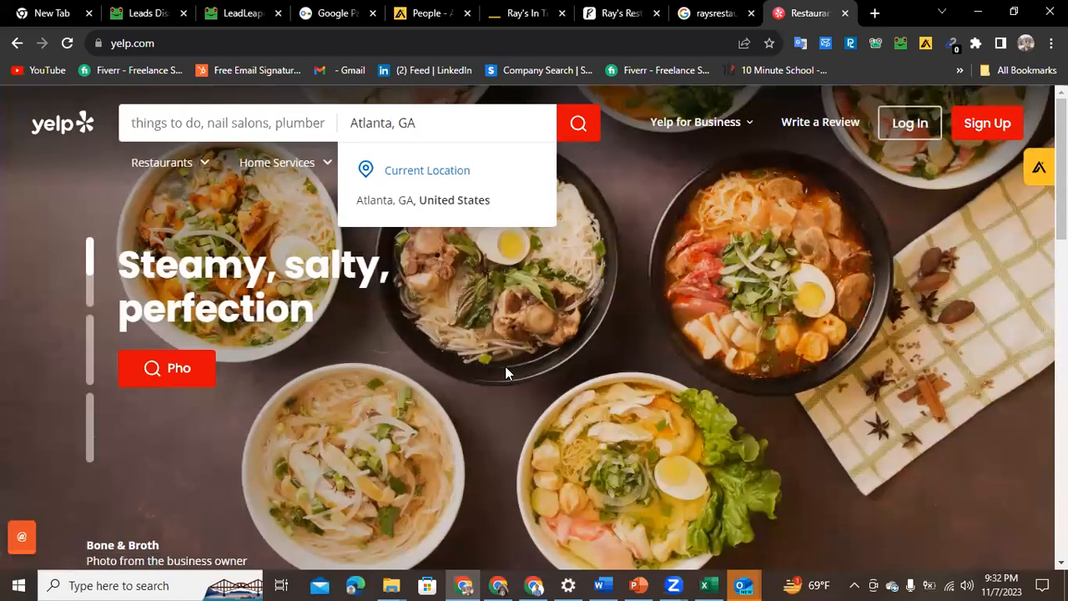
pyautogui.click(632, 195)
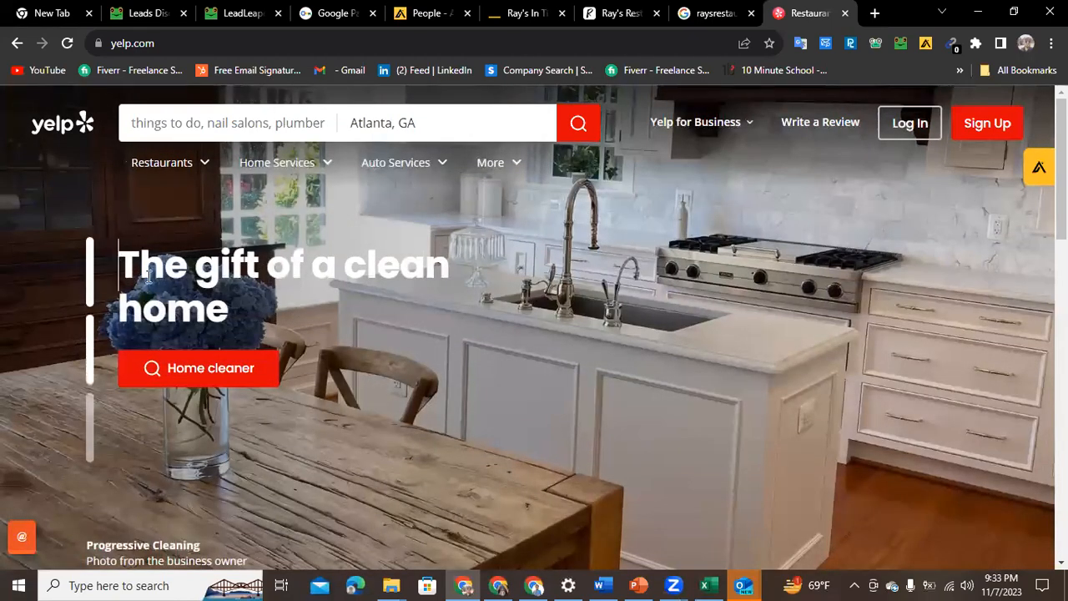
# Highlight the Yelp homepage headline, then switch to the Excel lead list
pyautogui.moveTo(149, 278); pyautogui.dragTo(234, 307)
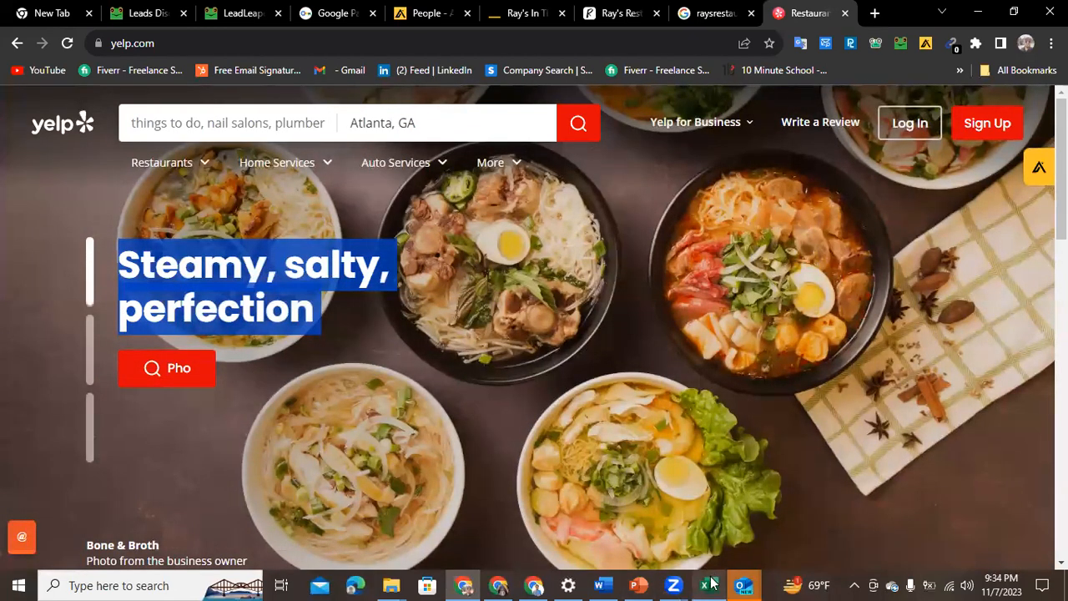
pyautogui.moveTo(712, 584)
pyautogui.click(718, 543)
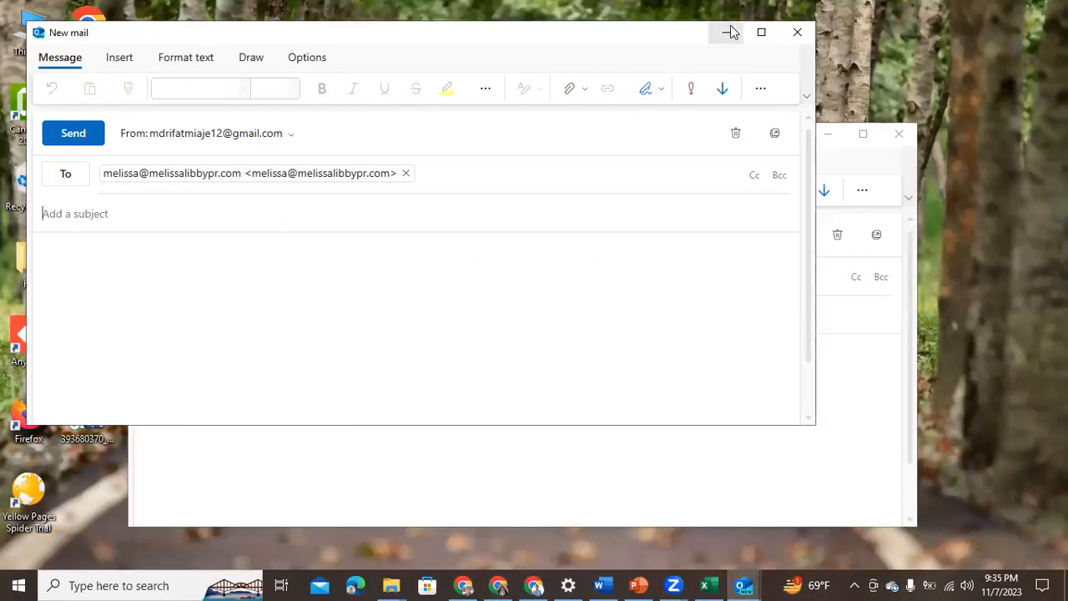
# Minimize both open New mail windows to clear the desktop
pyautogui.click(726, 32)
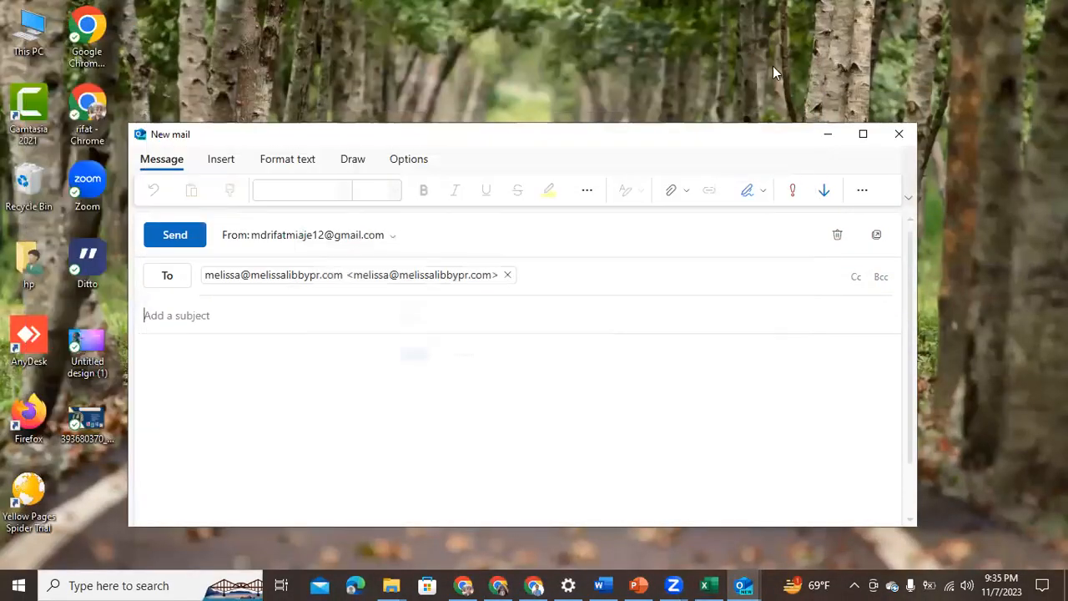
pyautogui.click(819, 133)
pyautogui.rightClick(770, 145)
pyautogui.click(789, 181)
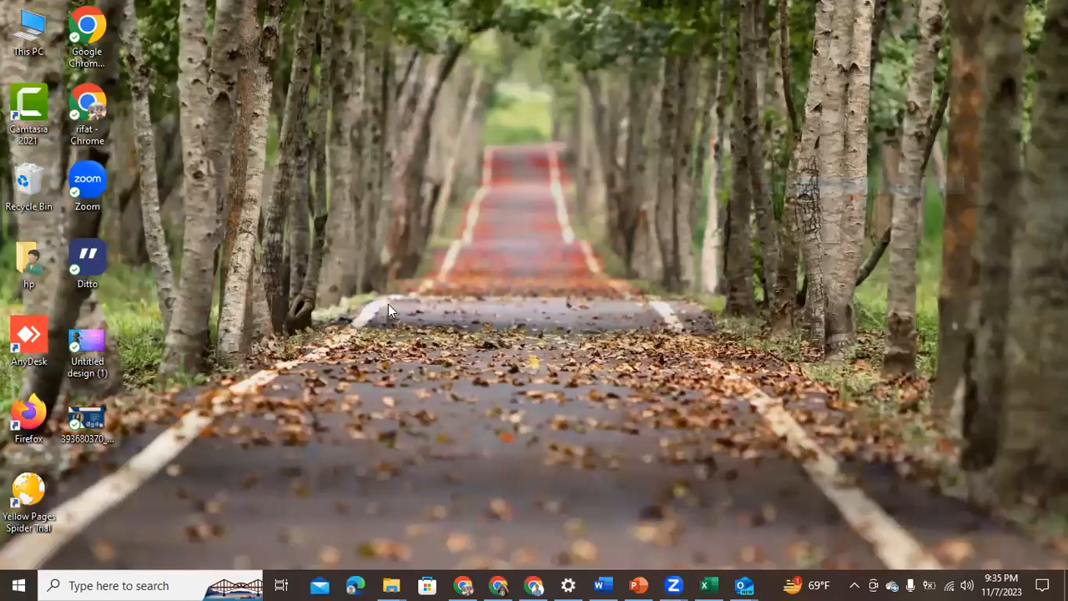
# Open Windows Settings and go back from Temporary files through the Storage page to the Settings home page
pyautogui.click(17, 584)
pyautogui.click(21, 515)
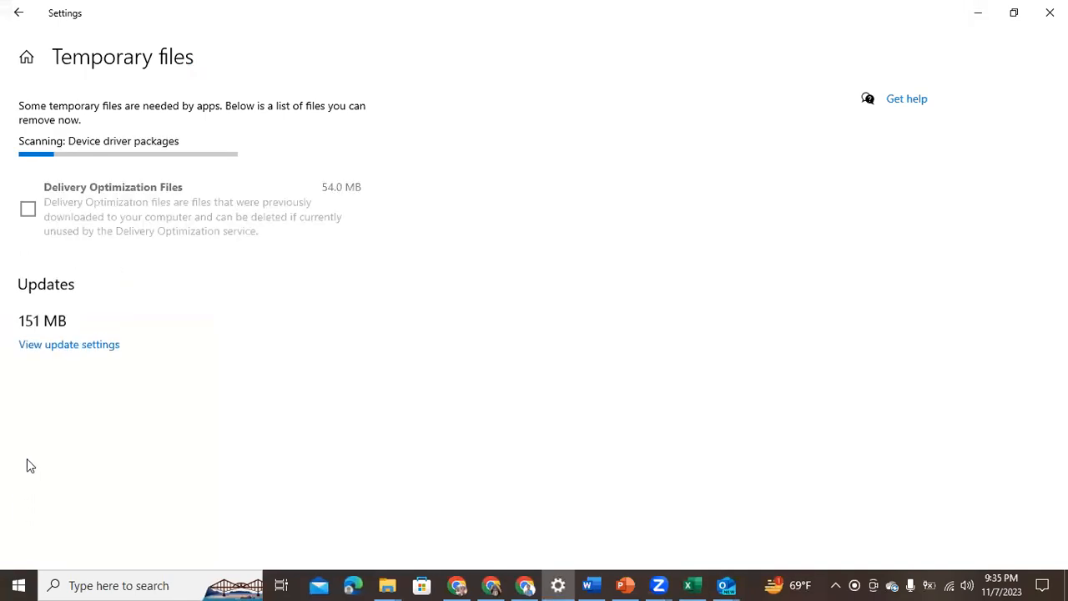
pyautogui.click(8, 8)
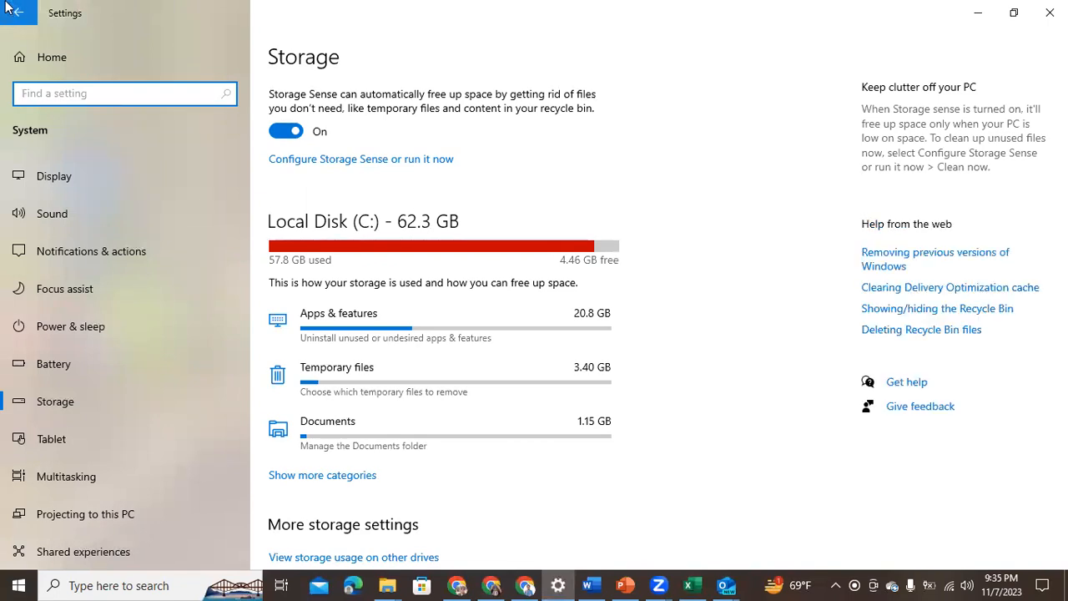
pyautogui.scroll(-3, 67, 534)
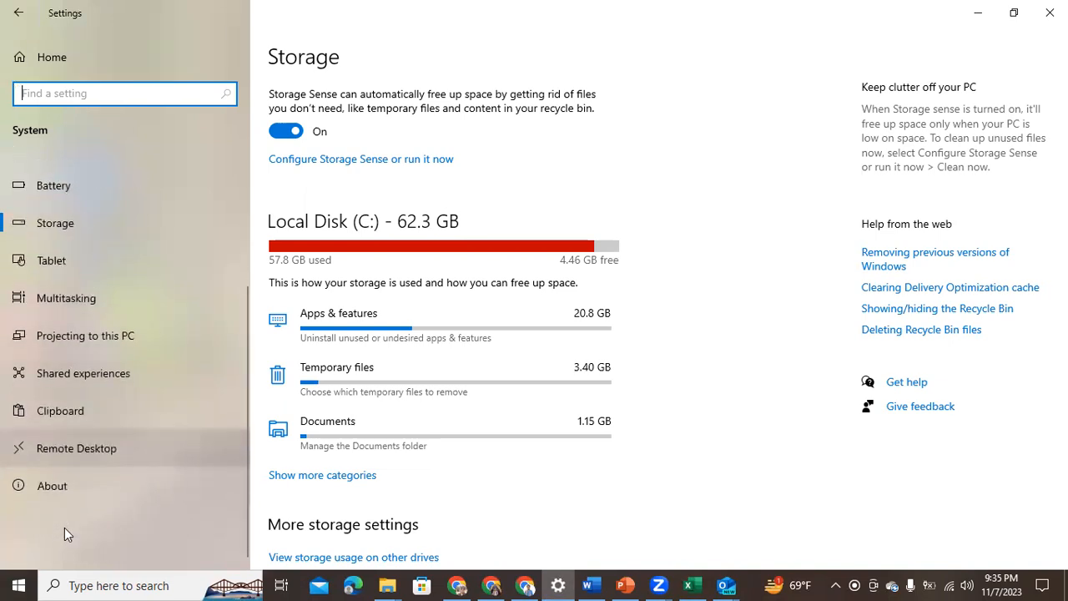
pyautogui.click(17, 14)
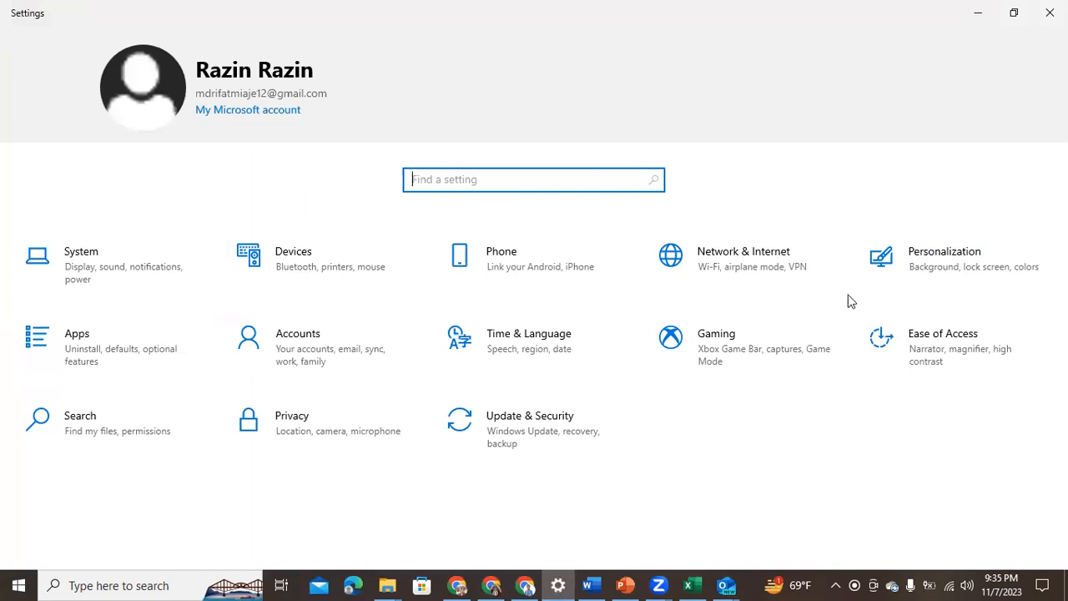
# Open the Clipboard page in the System settings to show the Clipboard history option
pyautogui.click(58, 278)
pyautogui.scroll(-1, 60, 313)
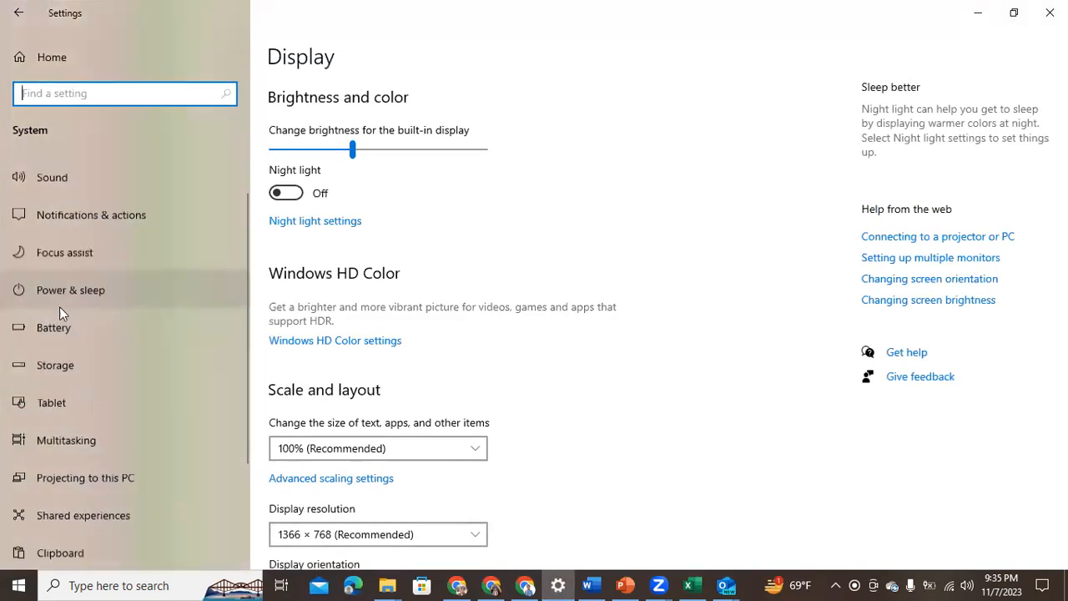
pyautogui.scroll(-3, 59, 308)
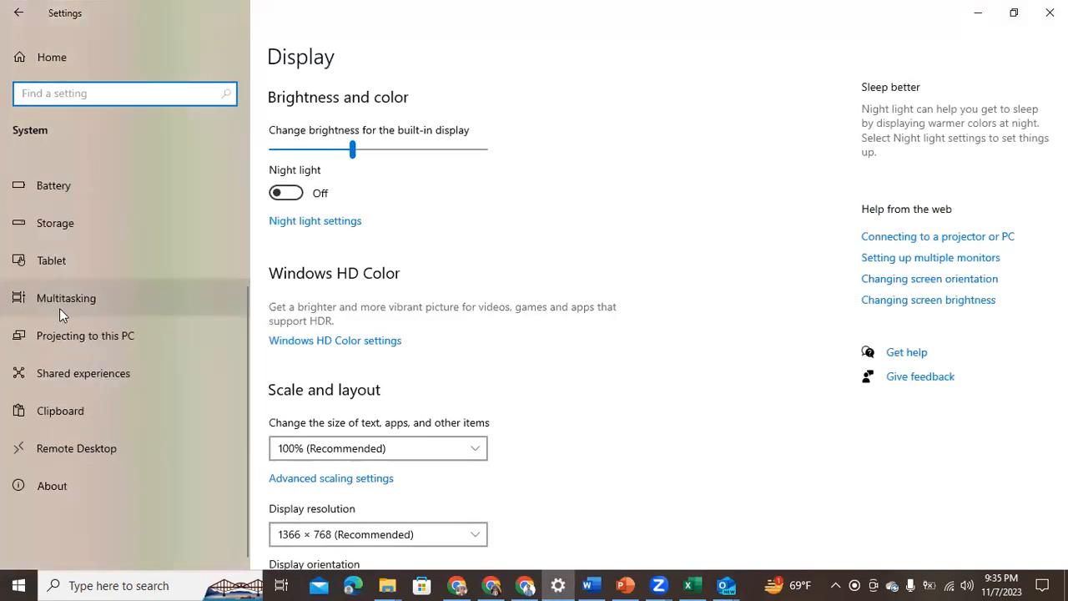
pyautogui.click(71, 413)
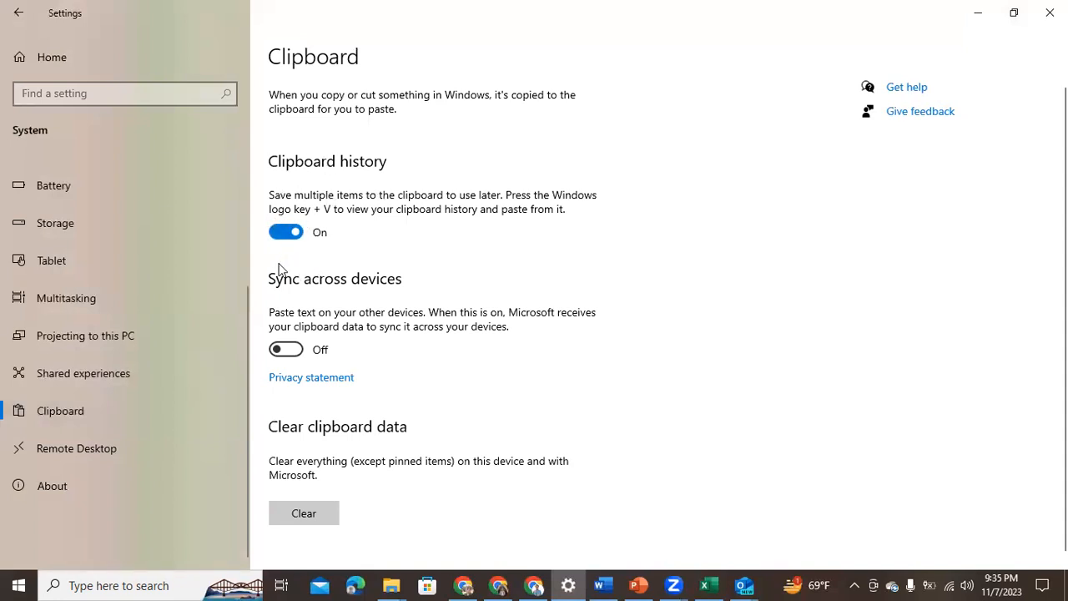
# Minimize the Settings window and refresh the desktop
pyautogui.click(978, 12)
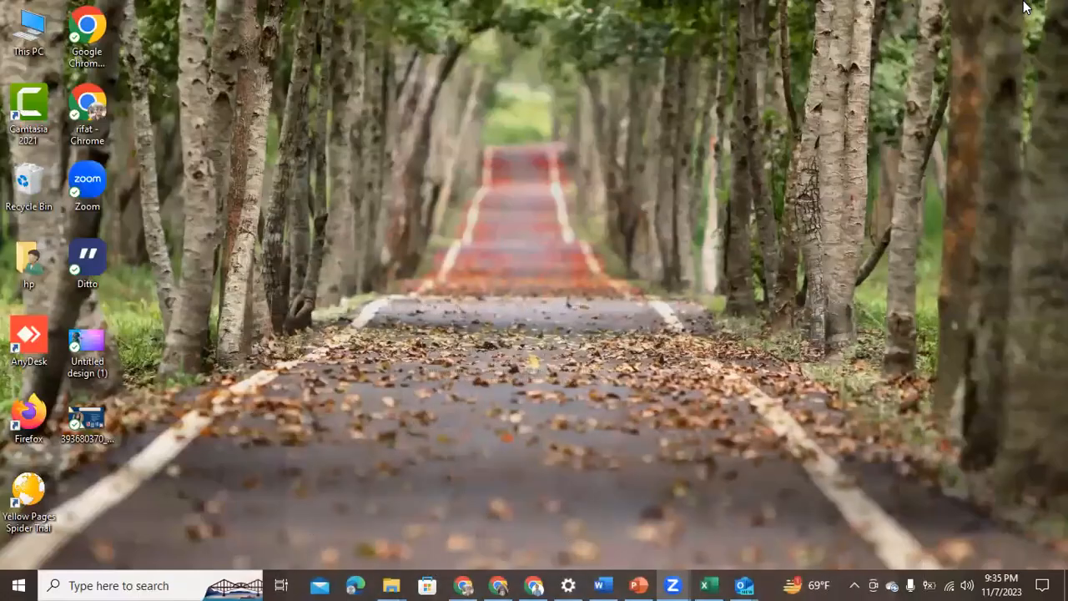
pyautogui.rightClick(430, 272)
pyautogui.click(467, 272)
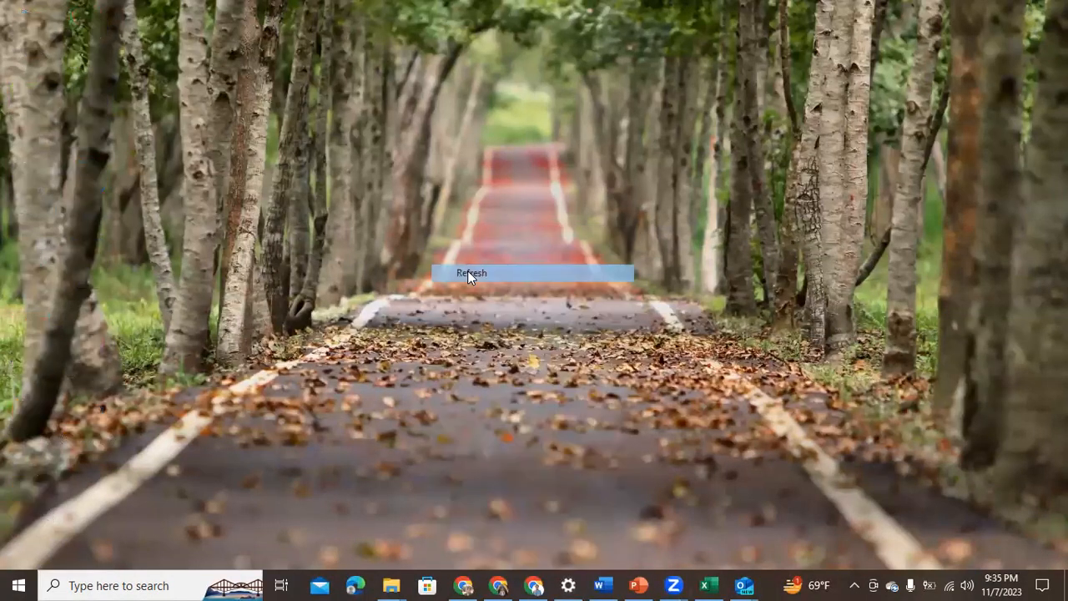
# Open the clipboard history over Windows search, review its saved entries from newest to oldest, and close both
pyautogui.click(117, 584)
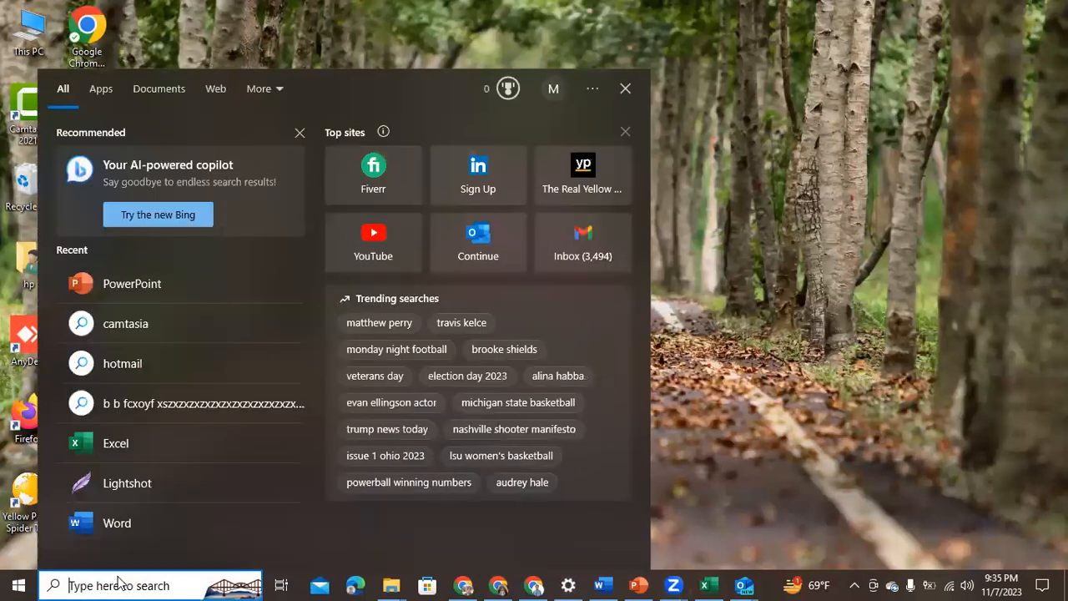
pyautogui.press('super+v')
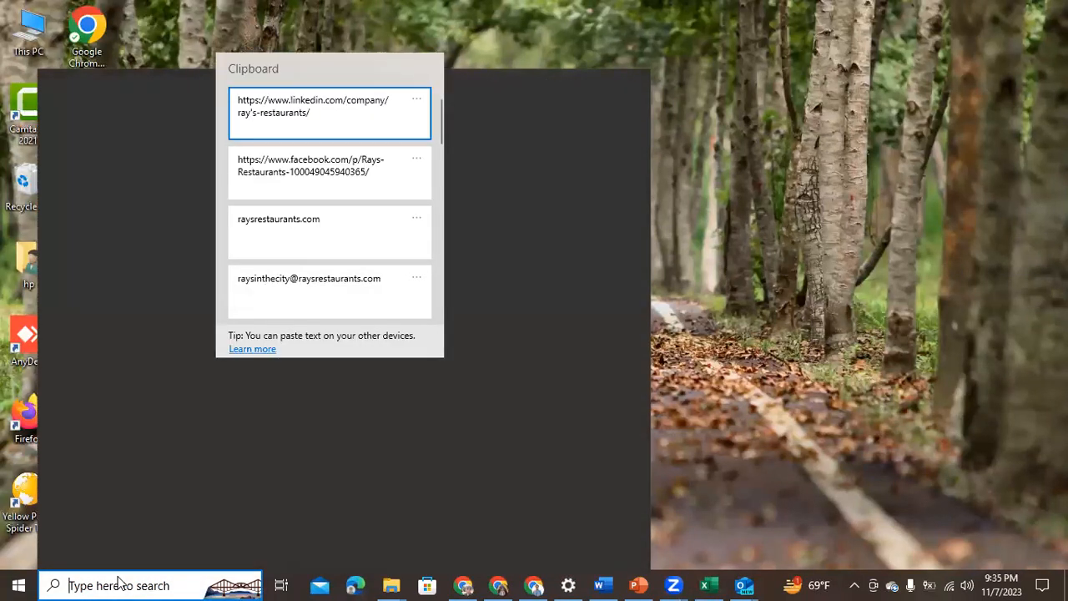
pyautogui.scroll(-5, 293, 282)
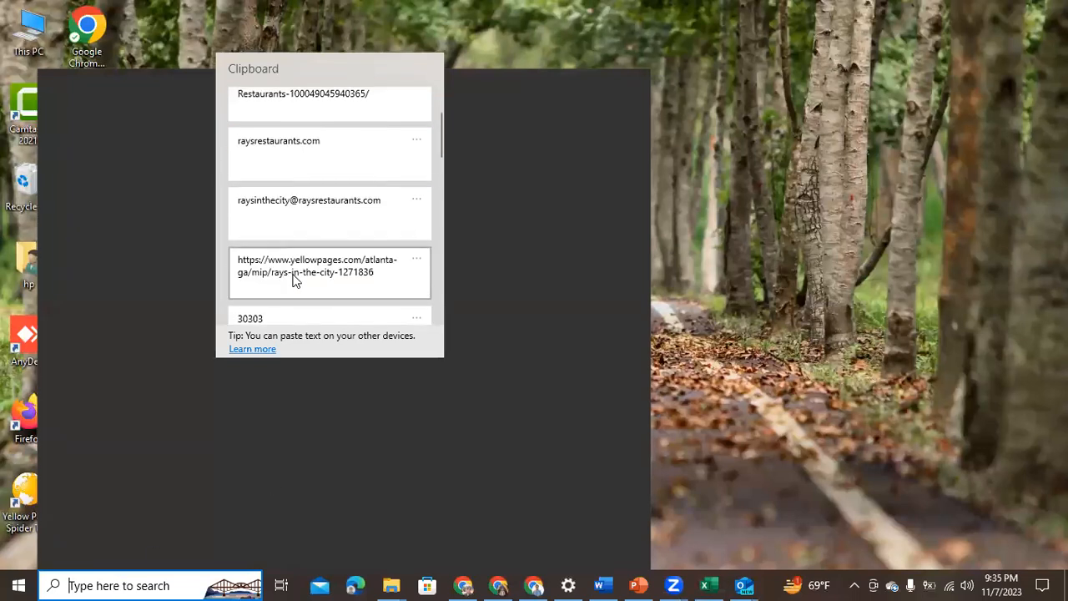
pyautogui.scroll(-8, 296, 281)
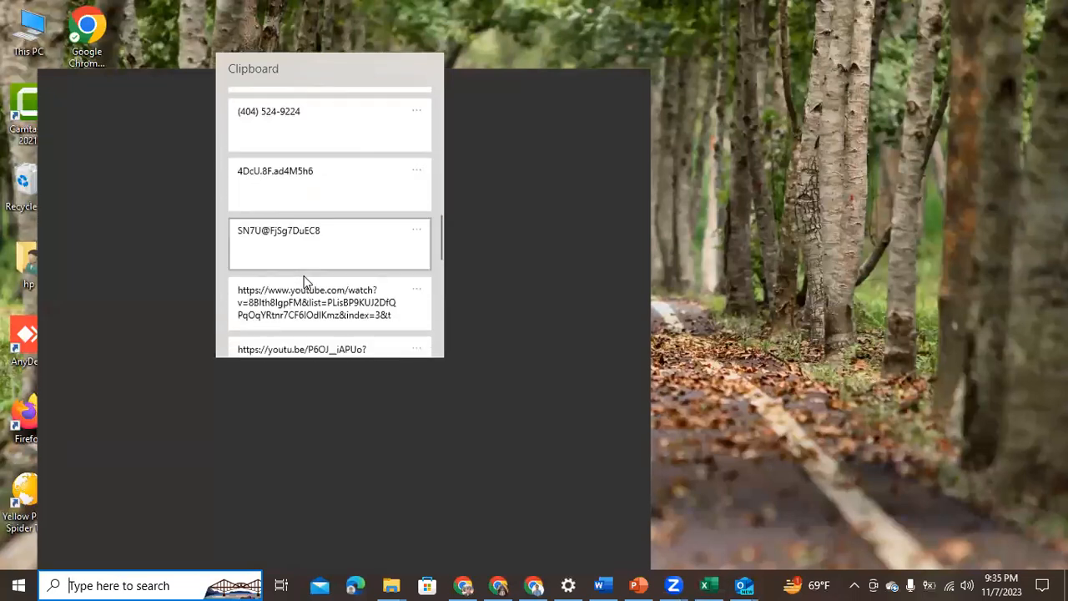
pyautogui.scroll(-10, 305, 283)
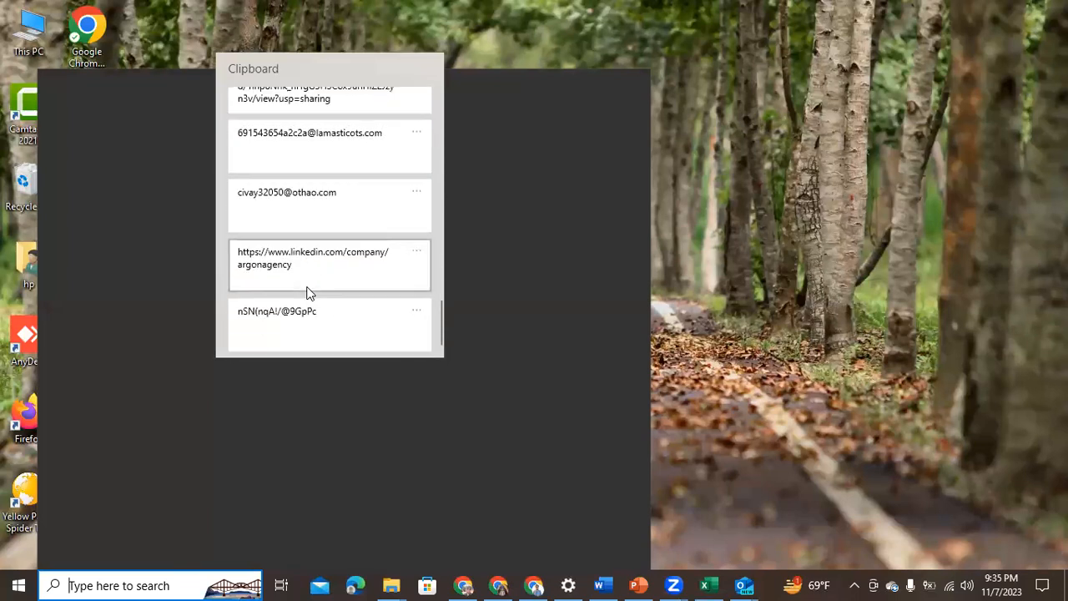
pyautogui.scroll(18, 307, 292)
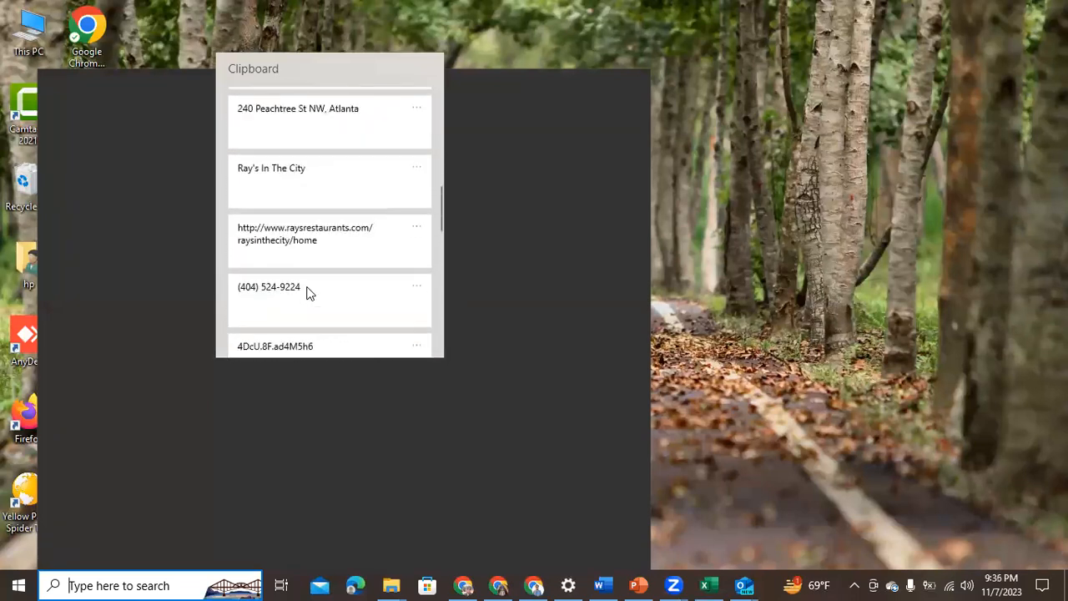
pyautogui.scroll(3, 307, 293)
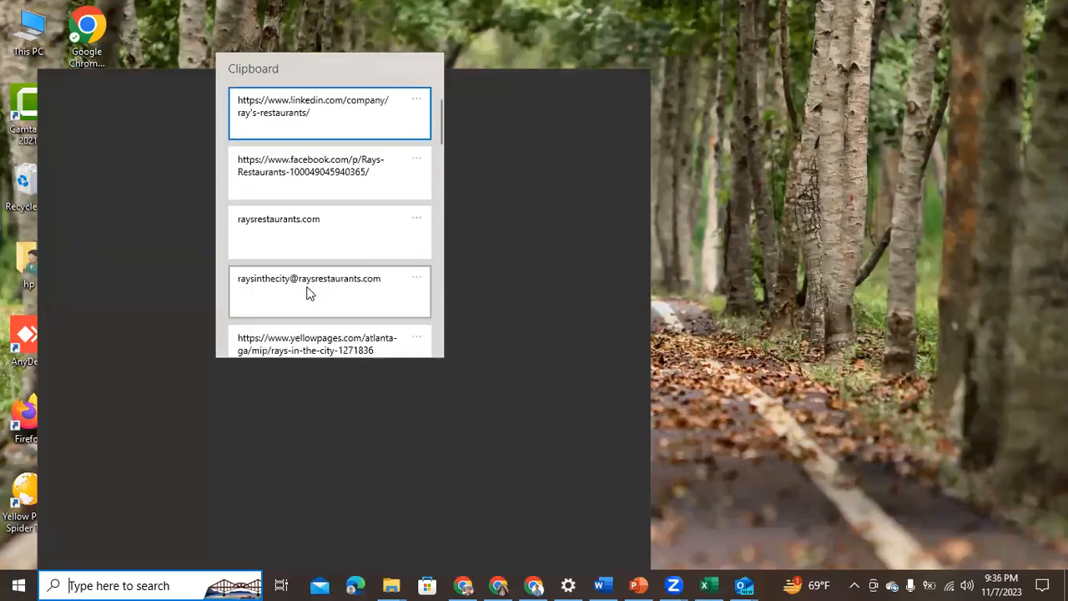
pyautogui.click(844, 274)
pyautogui.click(626, 89)
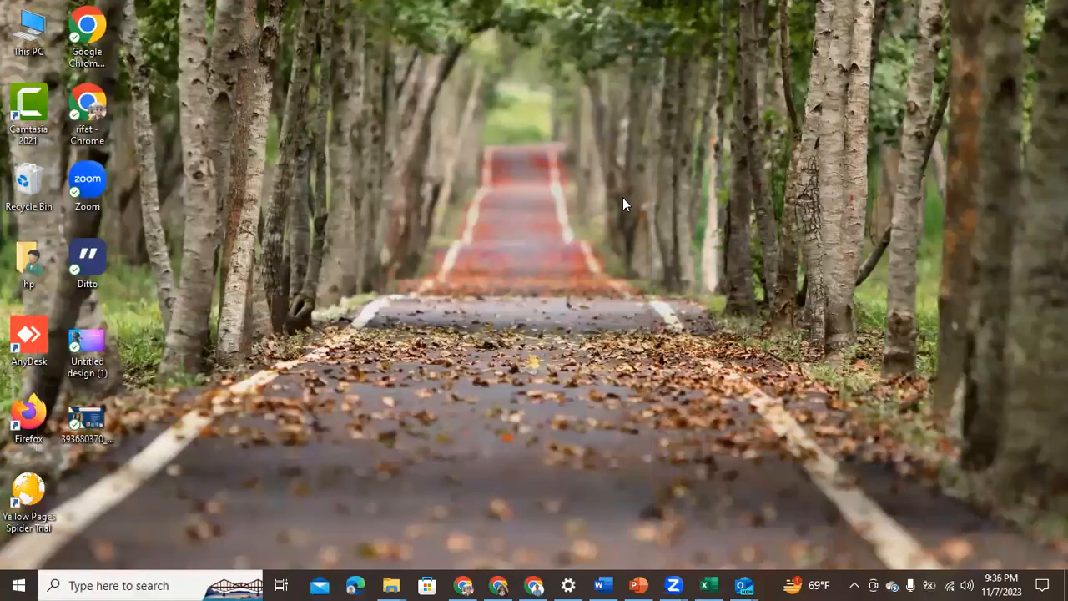
# Refresh the desktop and show the Delete, Pin and Clear all options for the LinkedIn entry in the clipboard history
pyautogui.rightClick(622, 197)
pyautogui.click(665, 243)
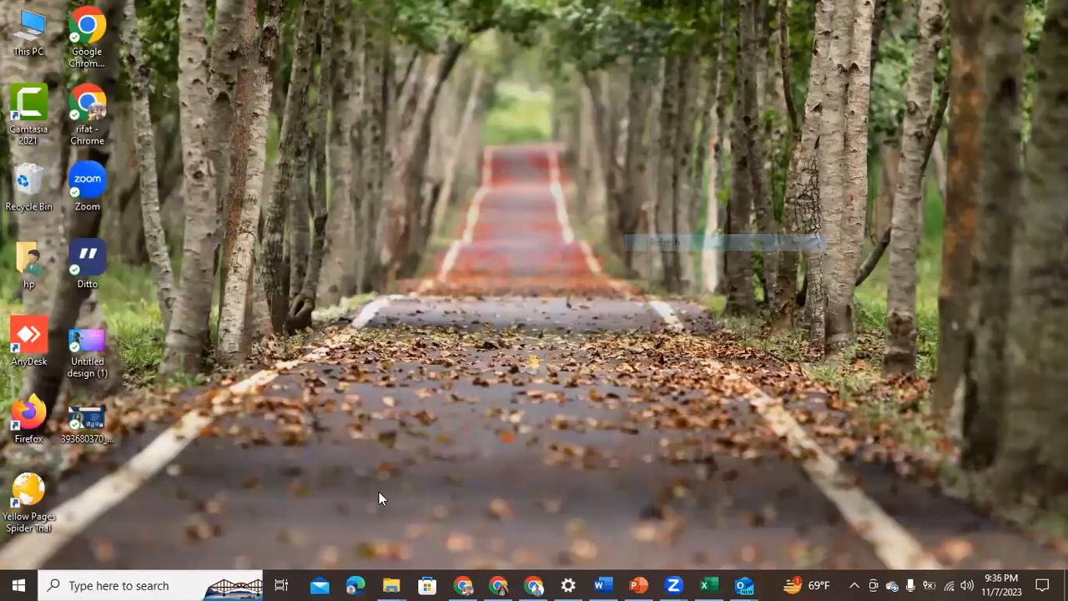
pyautogui.click(121, 583)
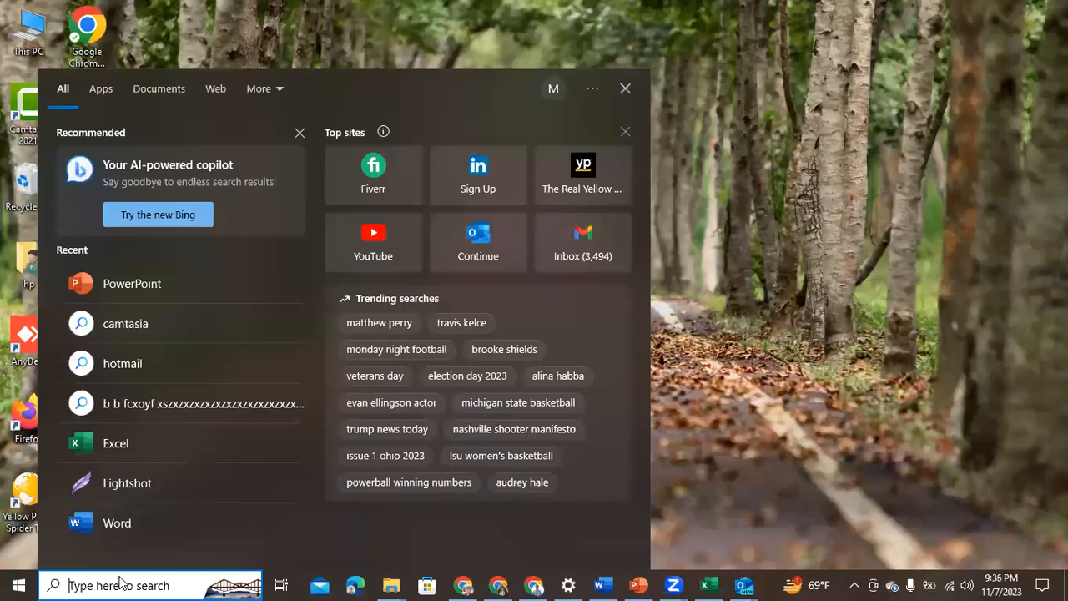
pyautogui.press('super+v')
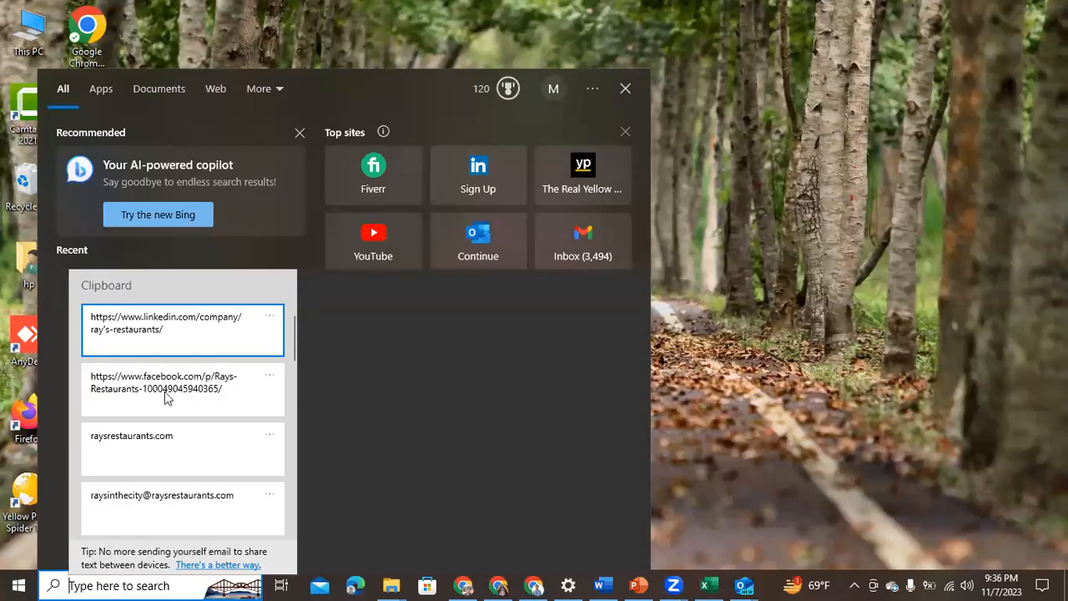
pyautogui.click(268, 318)
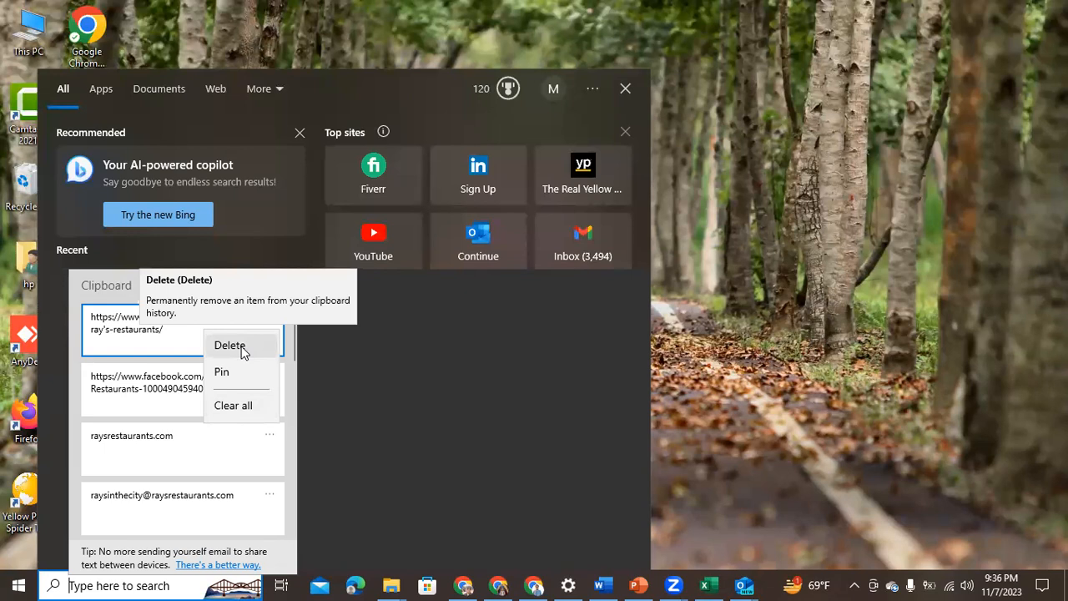
pyautogui.press('Escape')
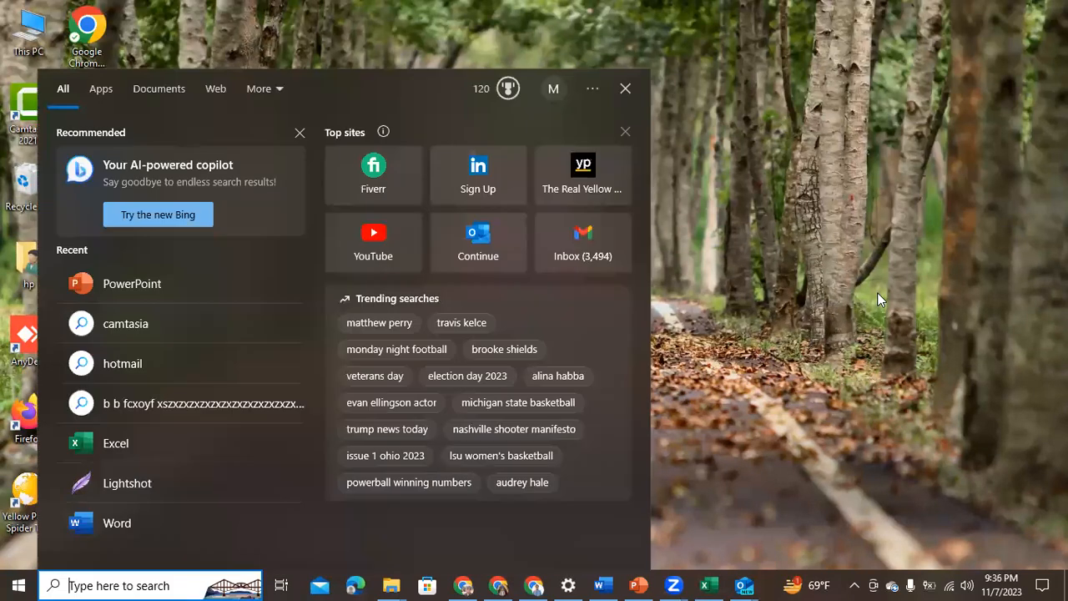
pyautogui.click(626, 89)
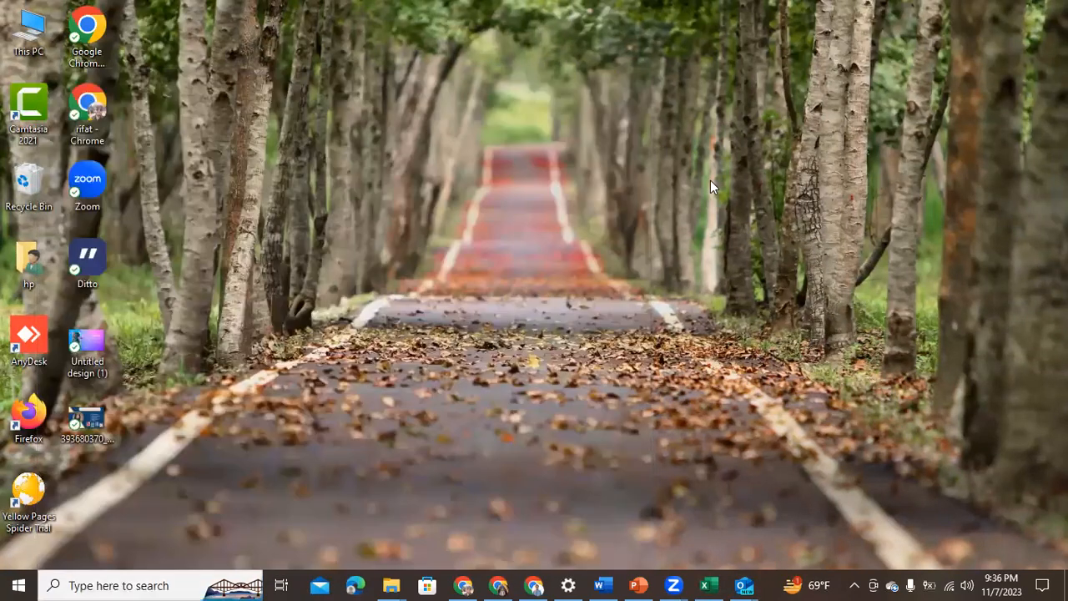